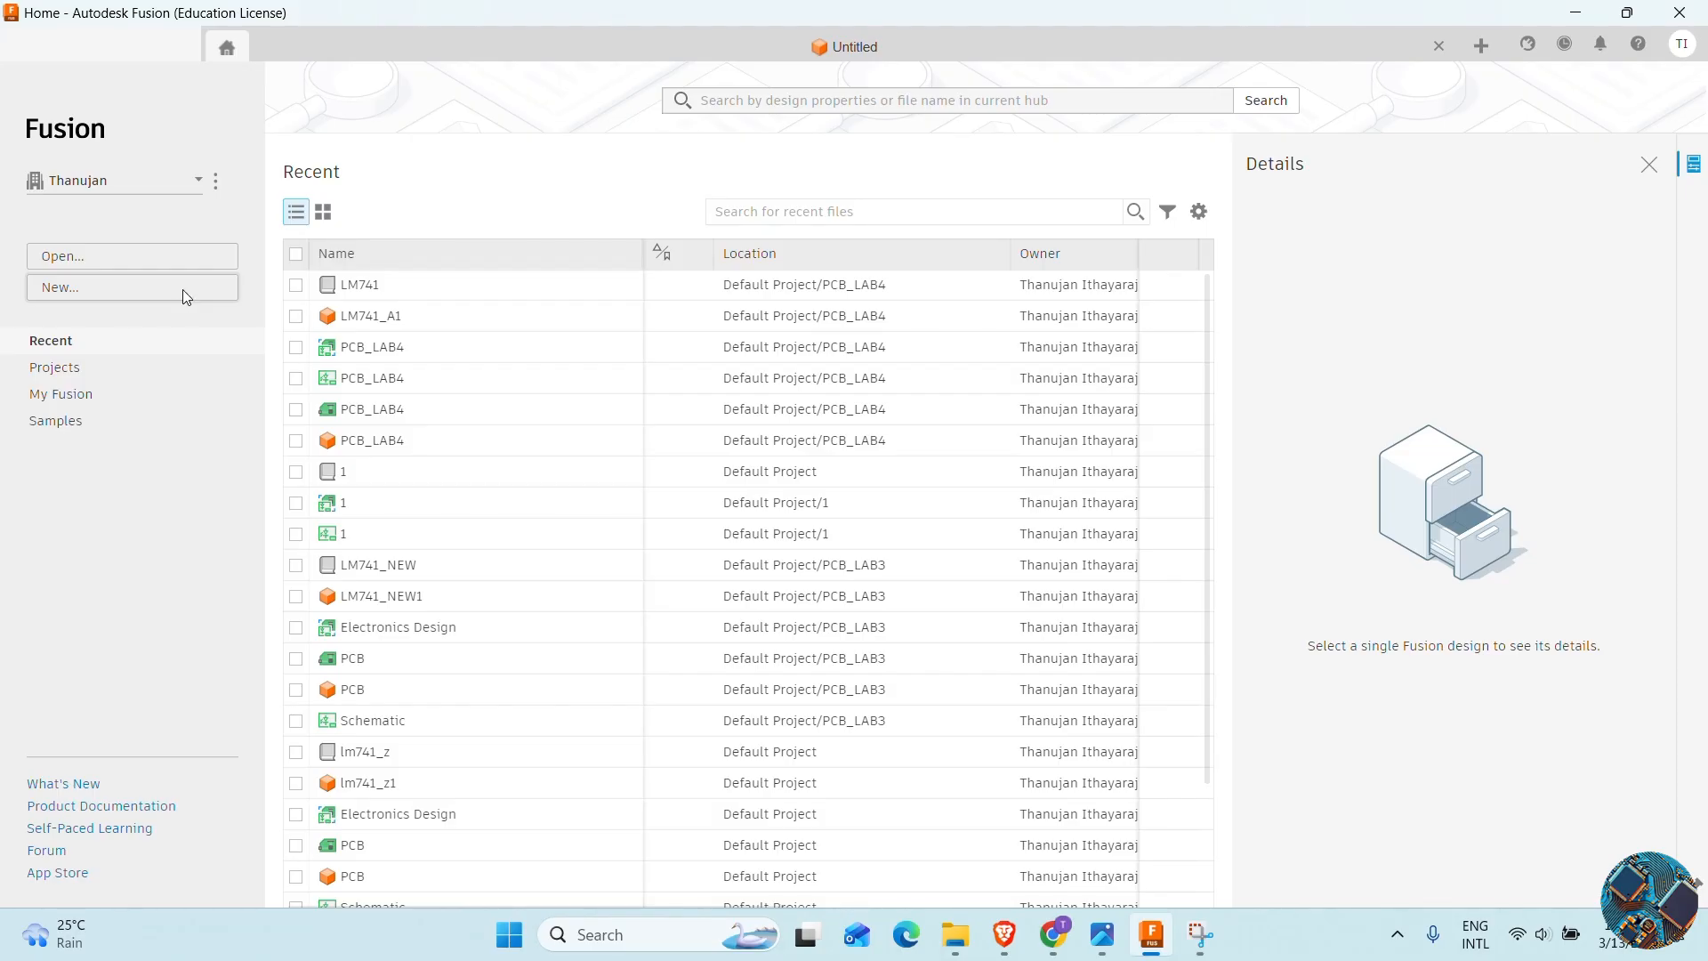
Create a new Electronics Design document and start a new schematic in it
{"action": "left_click", "coordinate": [290, 446]}
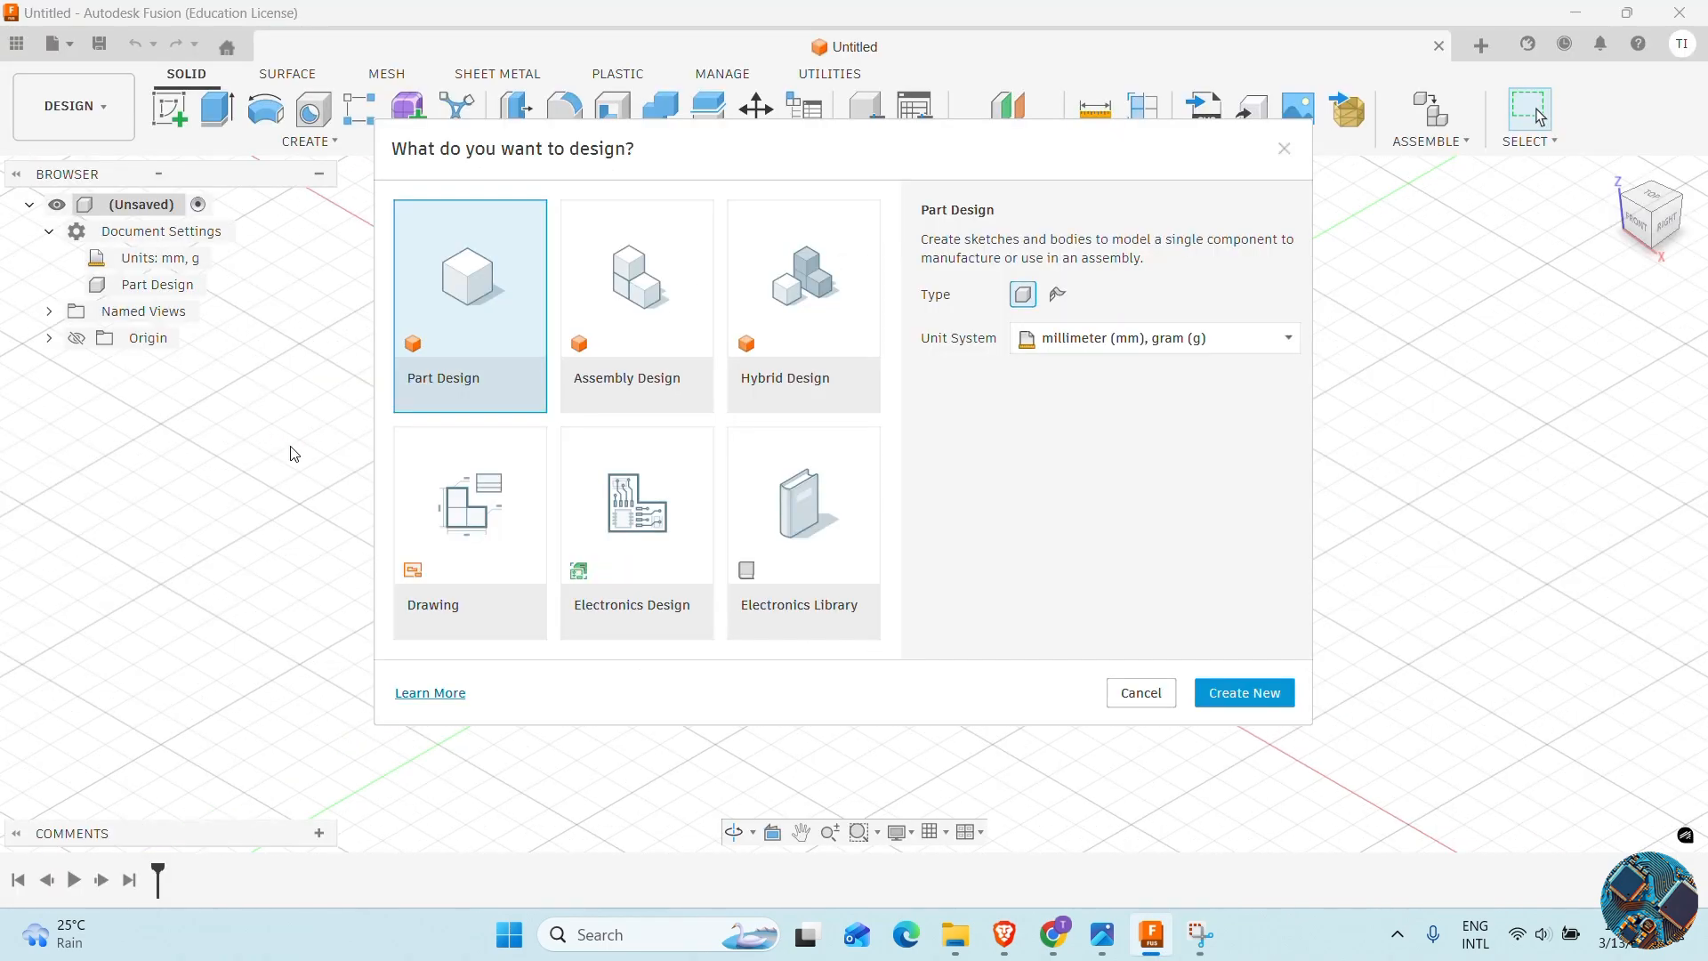
{"action": "left_click", "coordinate": [665, 512]}
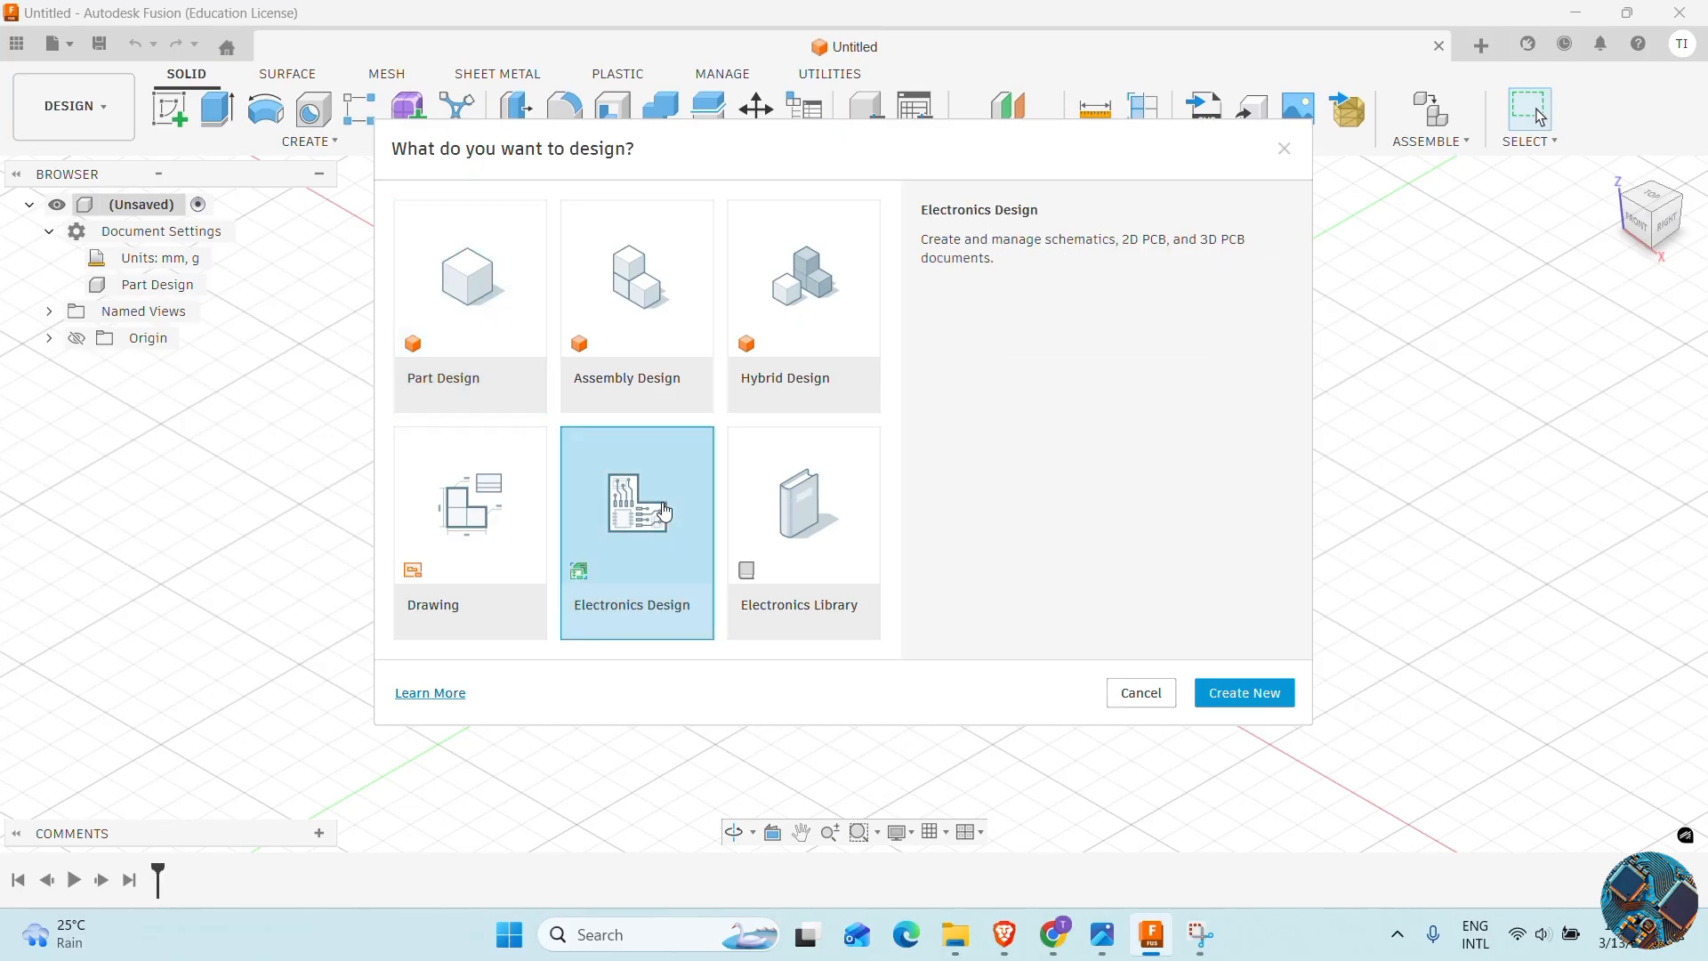
{"action": "left_click", "coordinate": [1261, 693]}
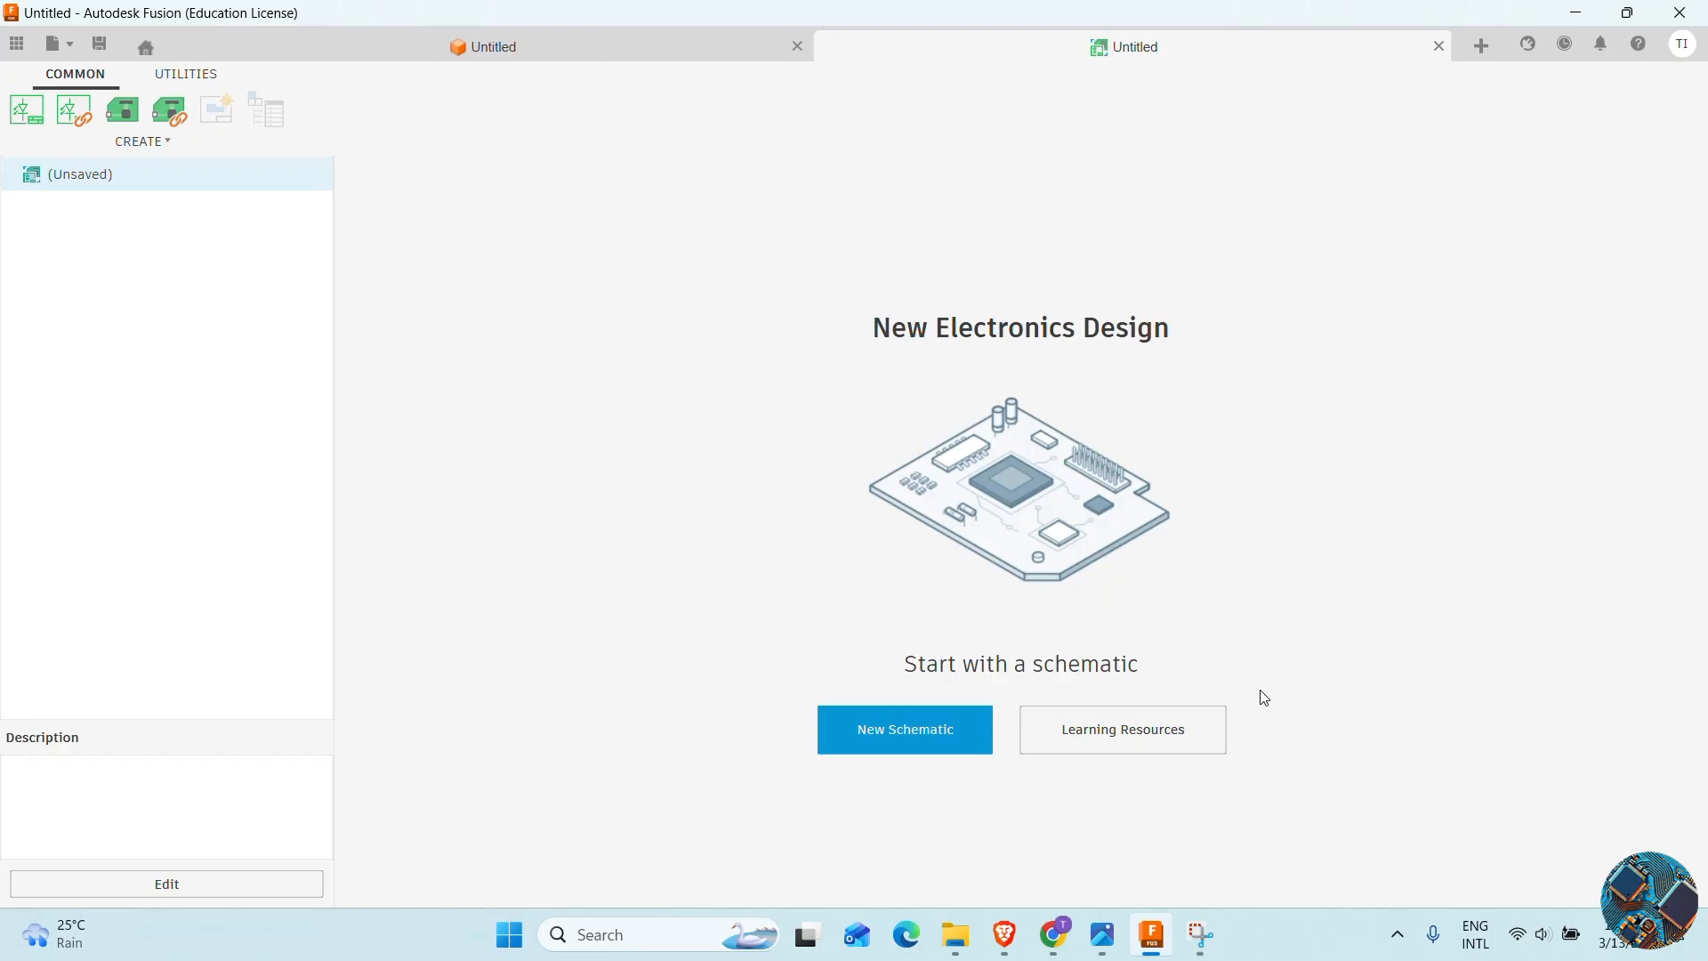
{"action": "left_click", "coordinate": [929, 720]}
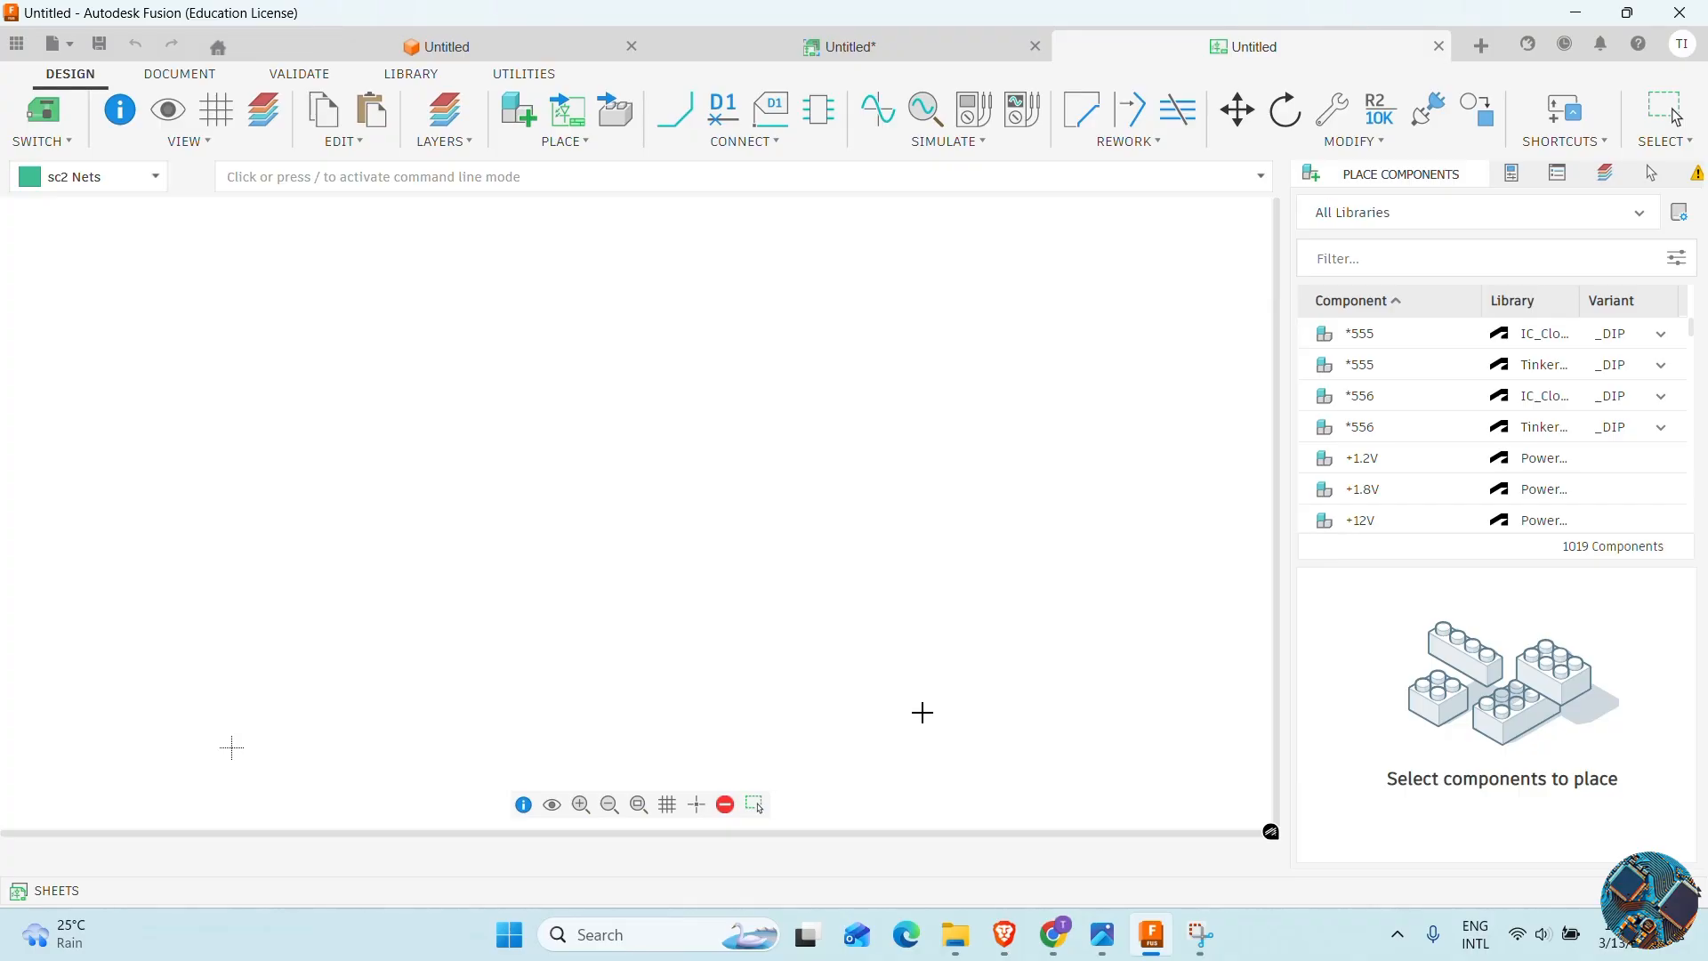
Turn on the schematic's grid display and save the document as Schematic in Default Project
{"action": "left_click", "coordinate": [667, 804]}
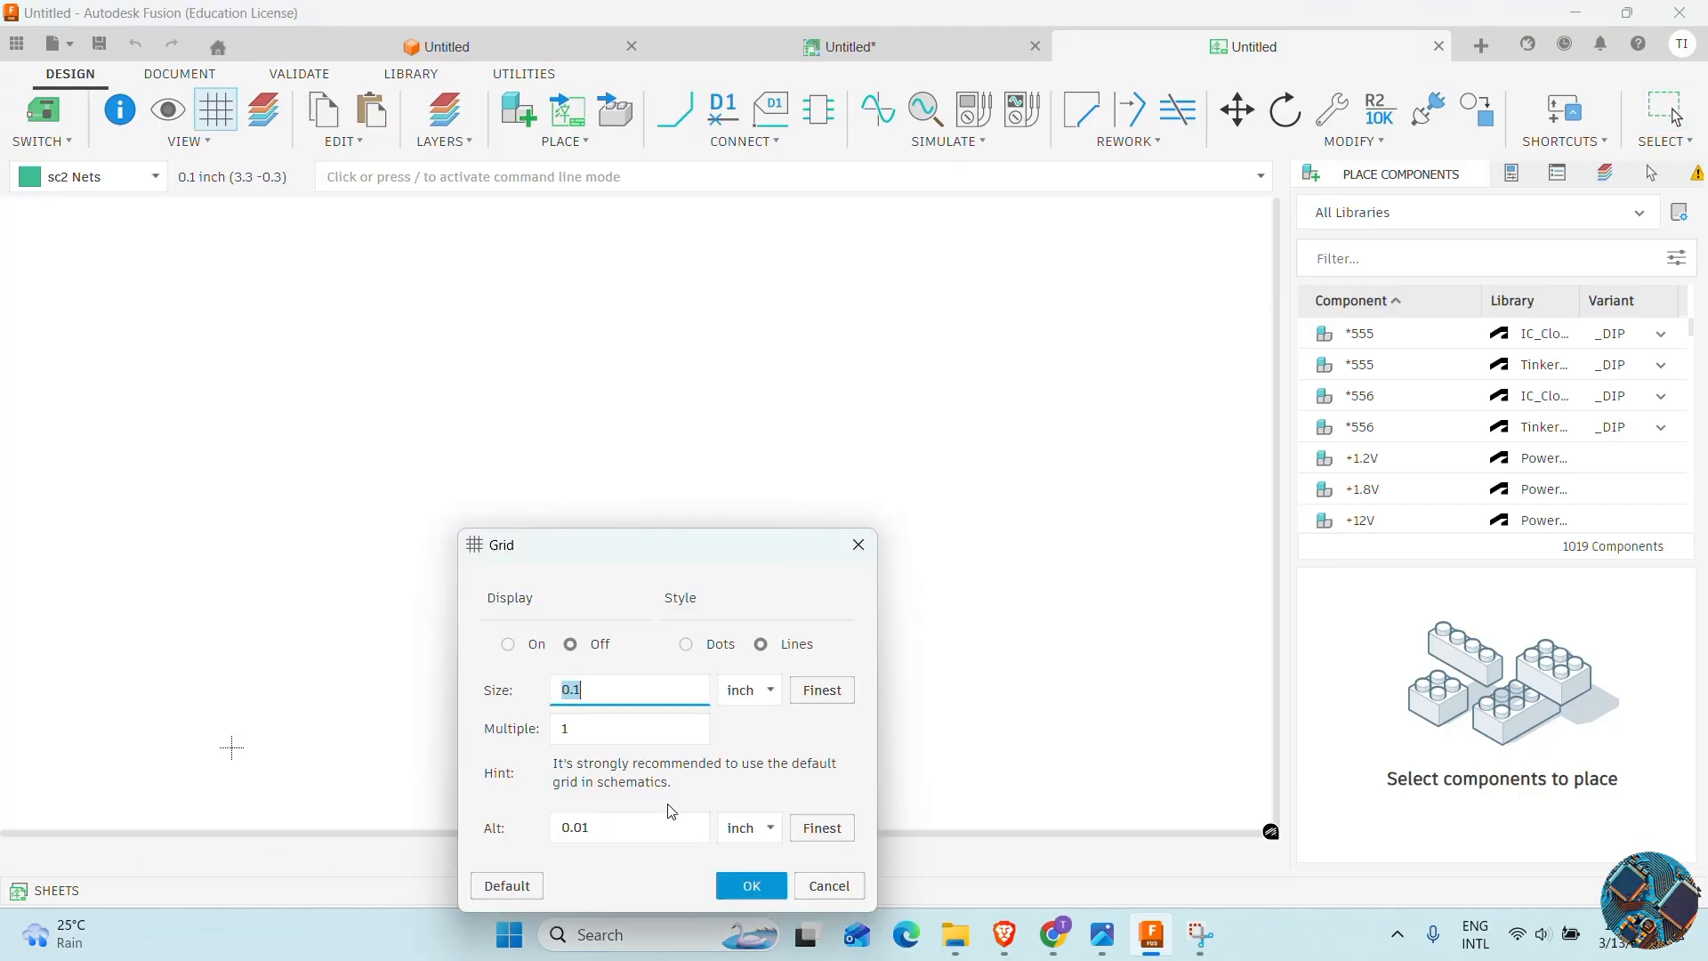
{"action": "left_click", "coordinate": [512, 645]}
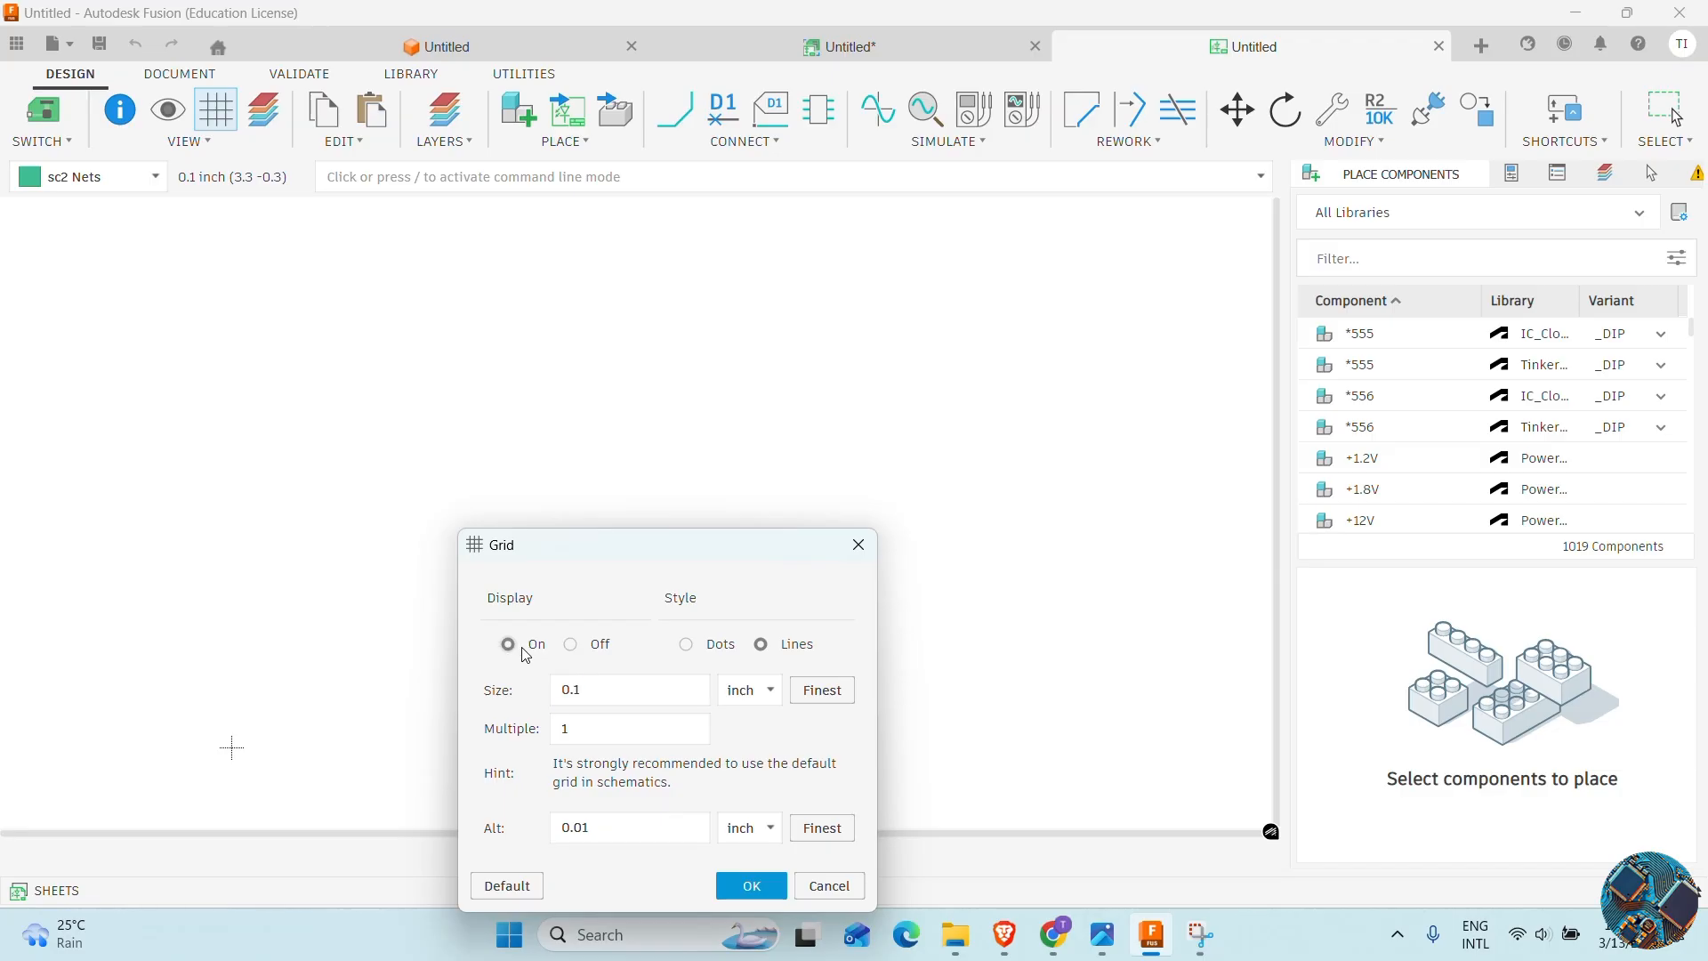
{"action": "left_click", "coordinate": [738, 889]}
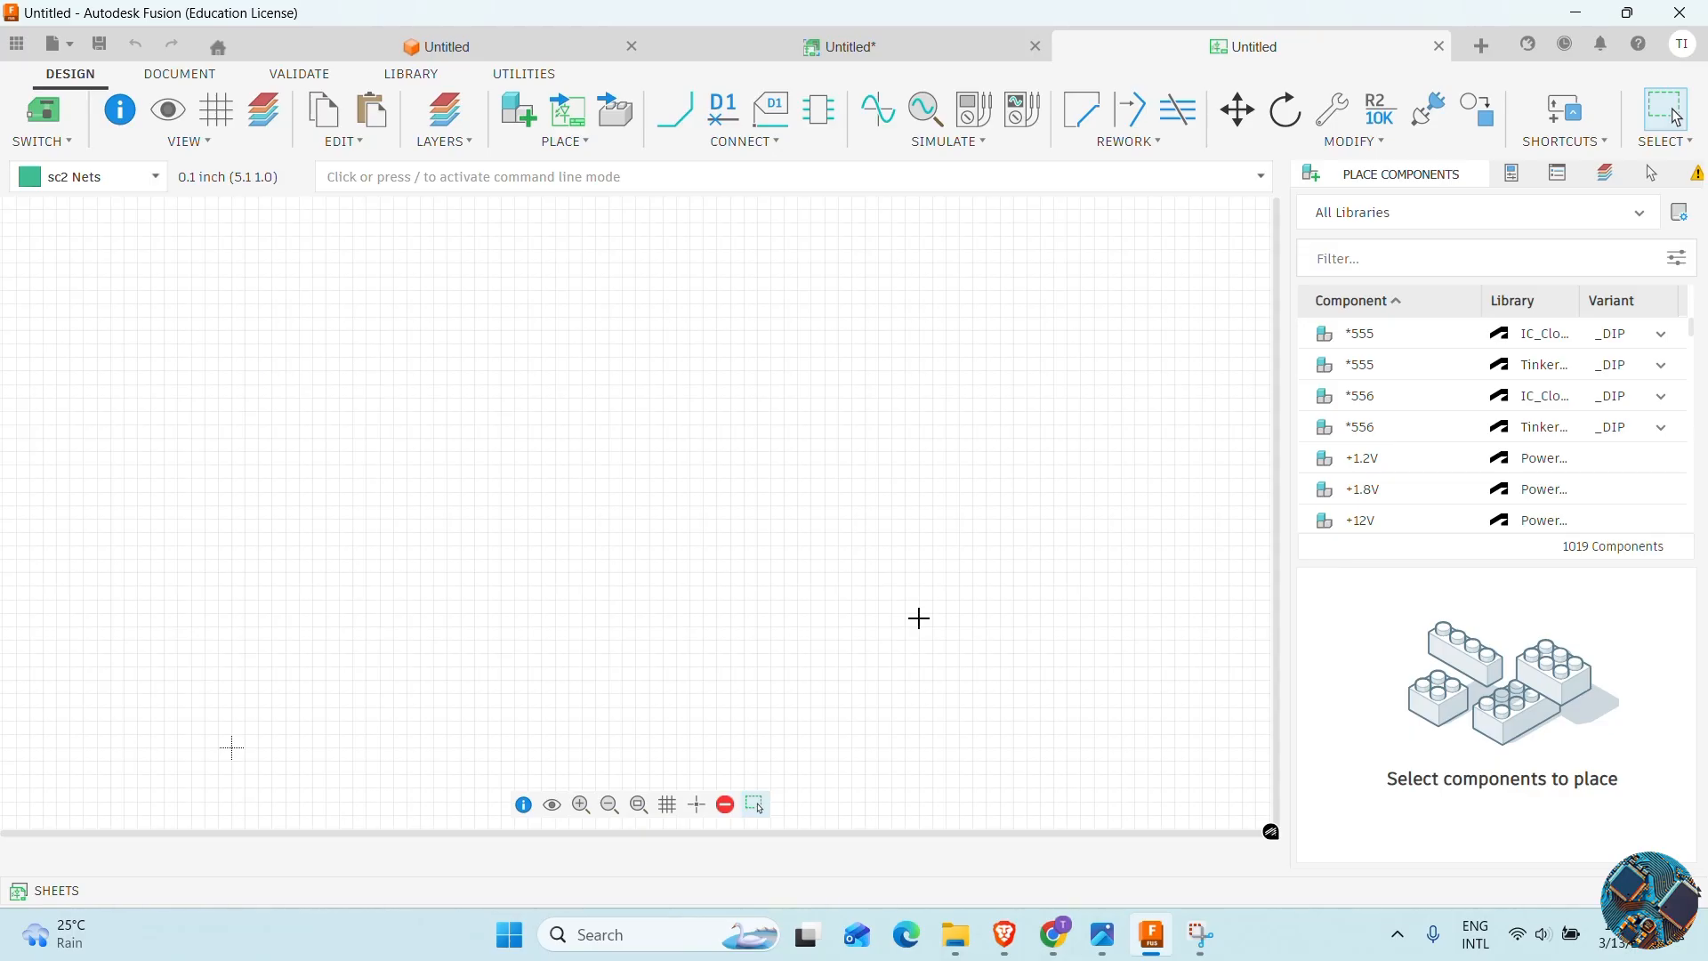
{"action": "key", "text": "ctrl+s"}
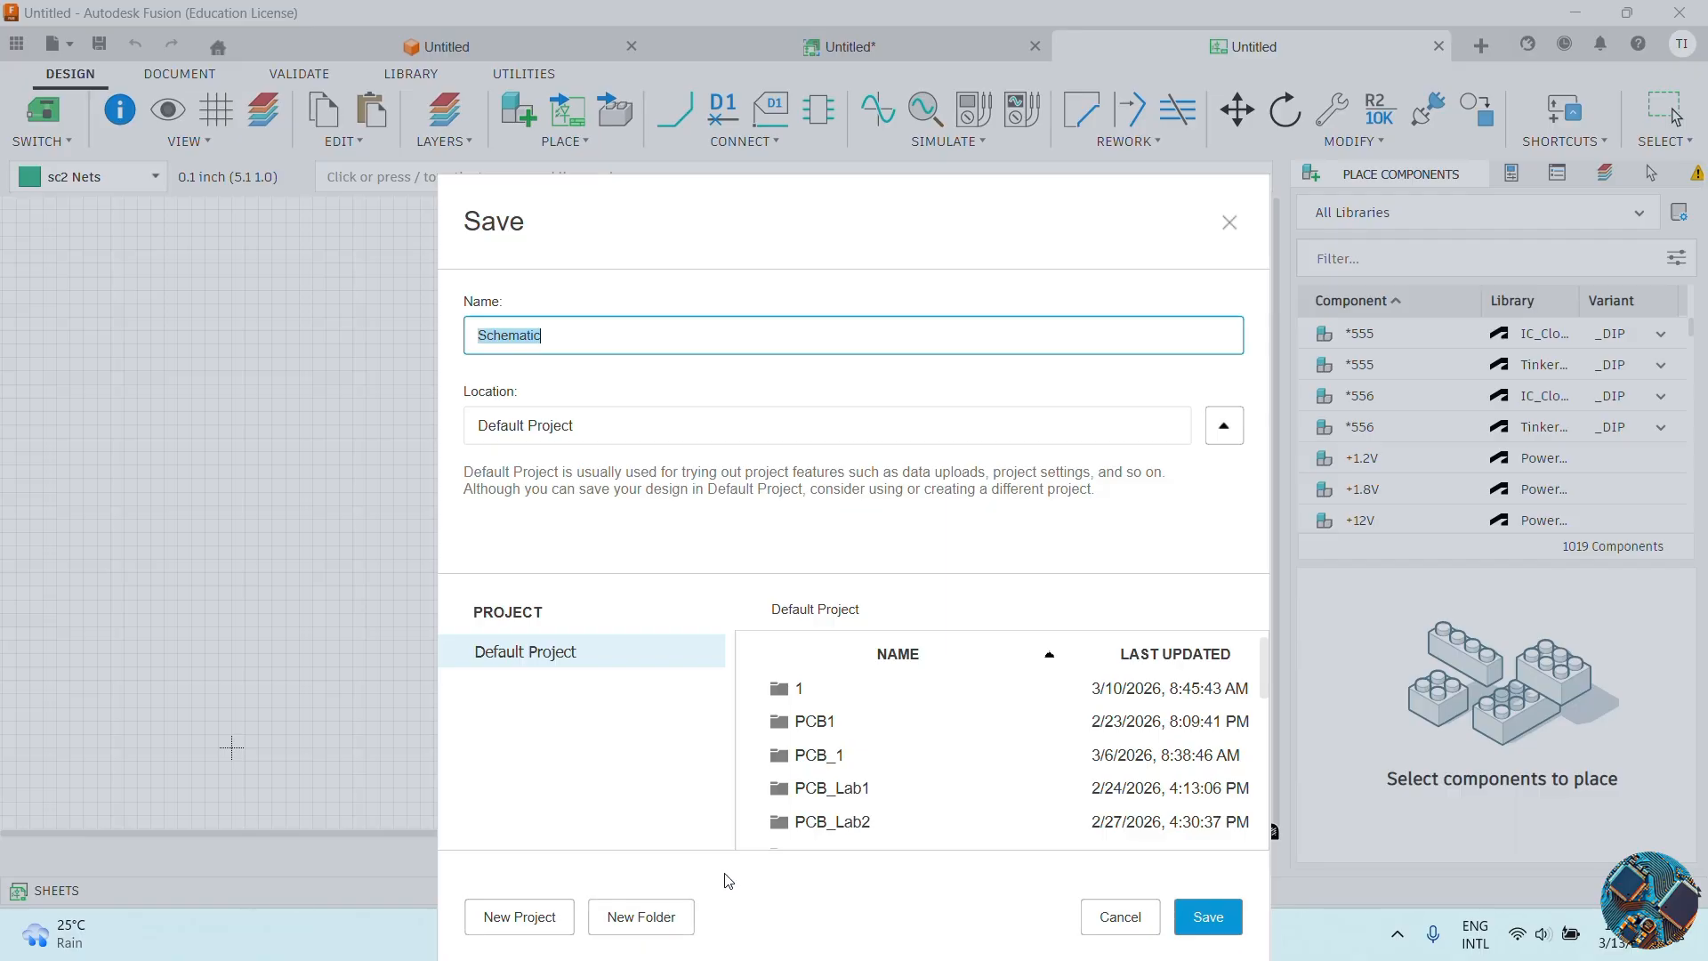
{"action": "left_click", "coordinate": [1208, 917]}
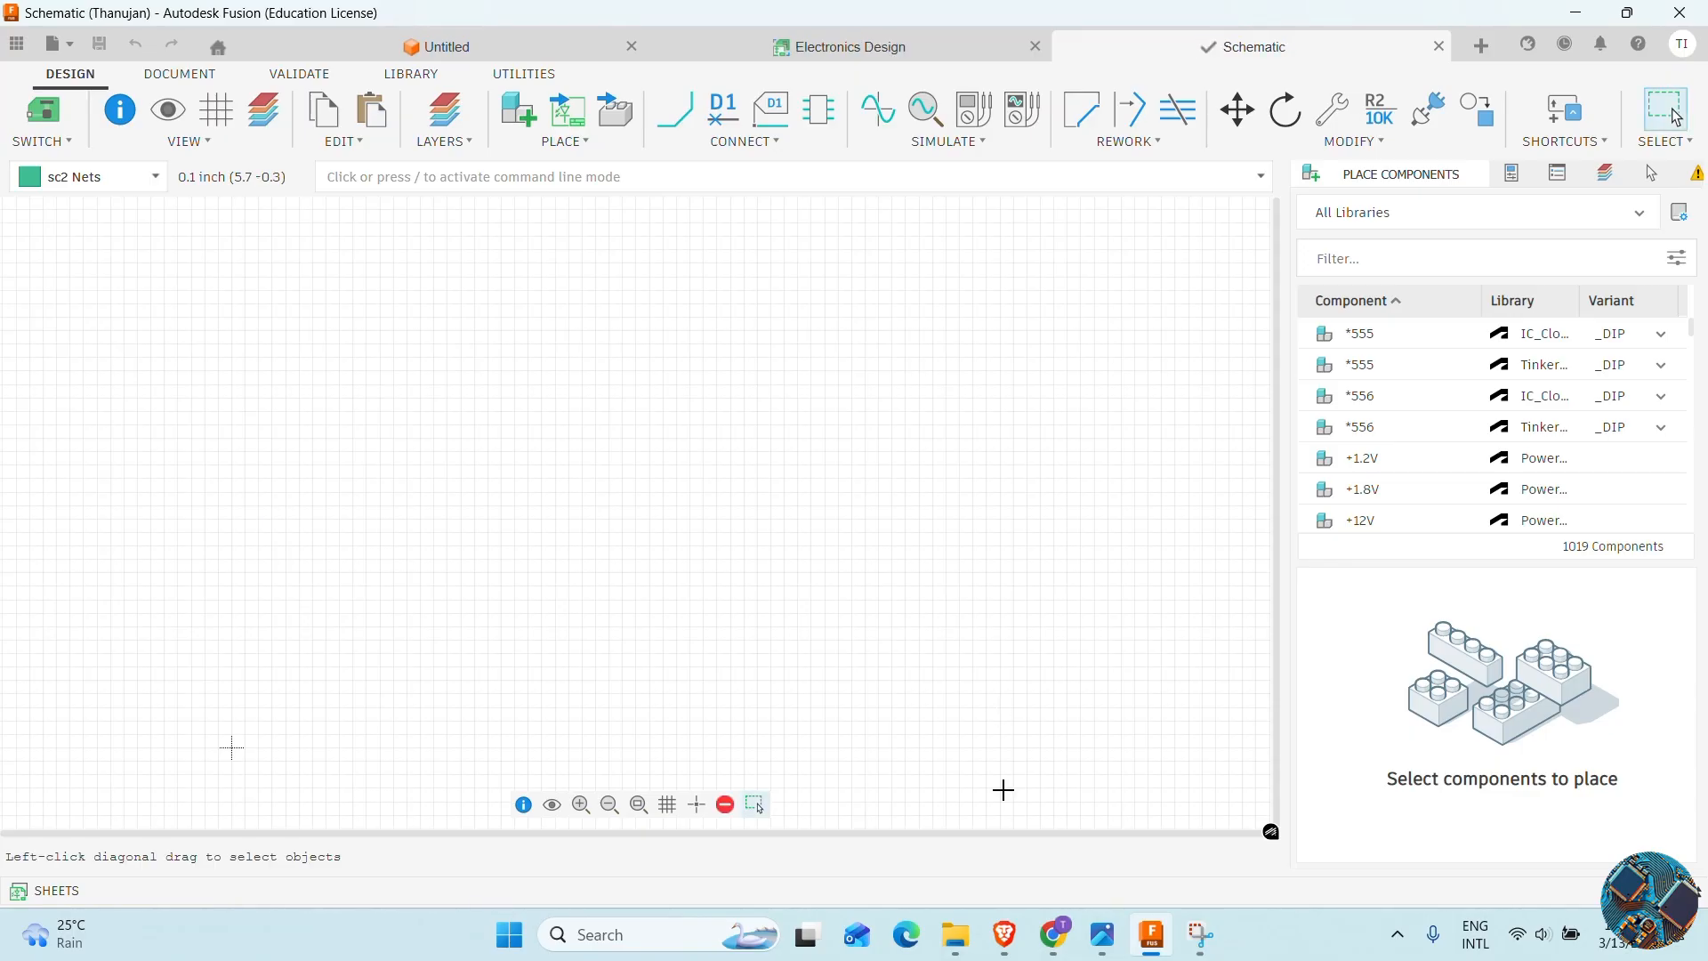
Check the 555 circuit in the reference image p1.jpg and place one *555 timer with the _DIP variant on the sheet
{"action": "left_click", "coordinate": [1102, 934]}
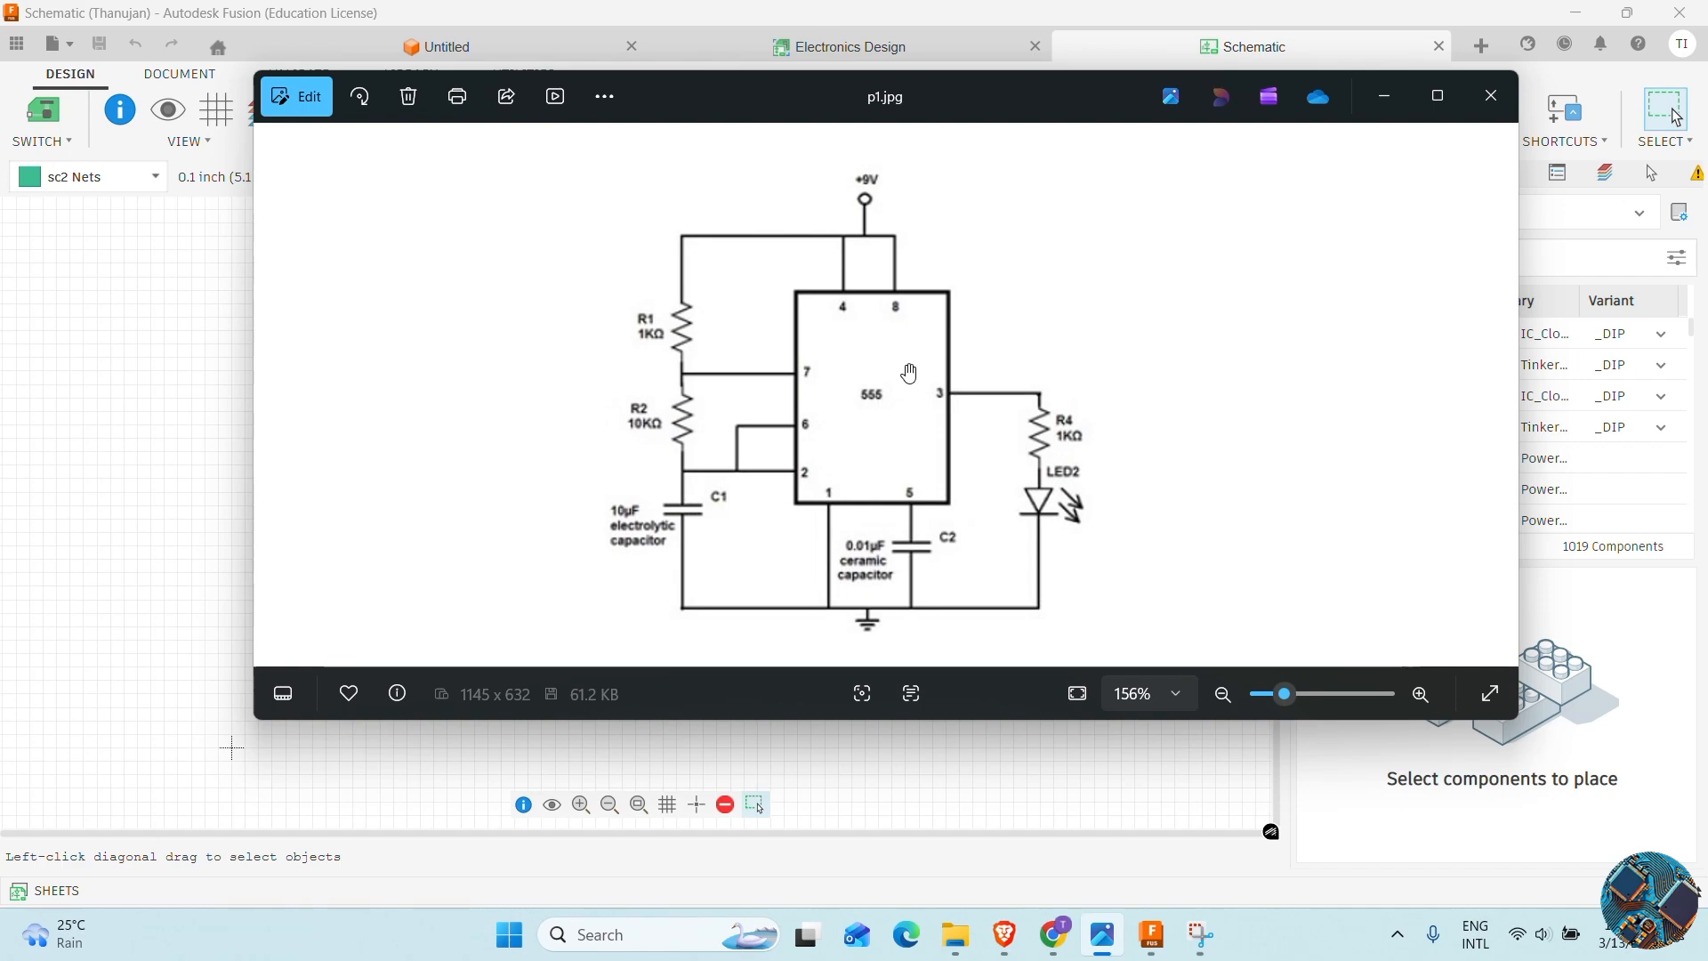
{"action": "left_click", "coordinate": [1389, 112]}
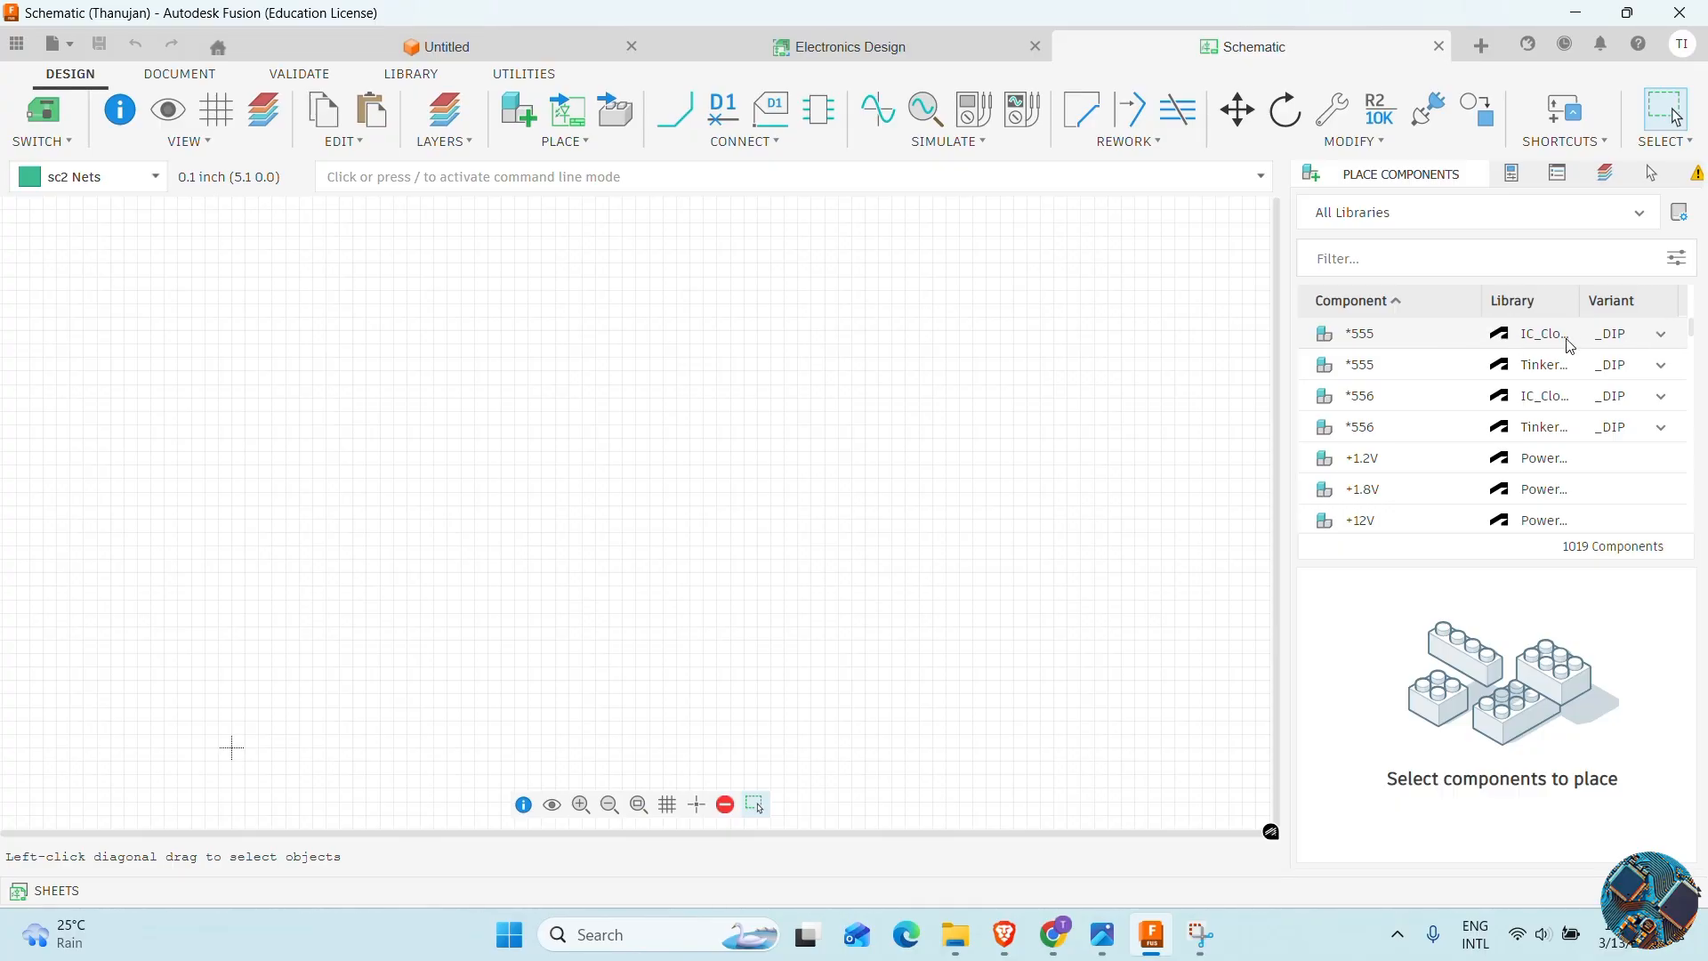
{"action": "left_click", "coordinate": [1661, 336]}
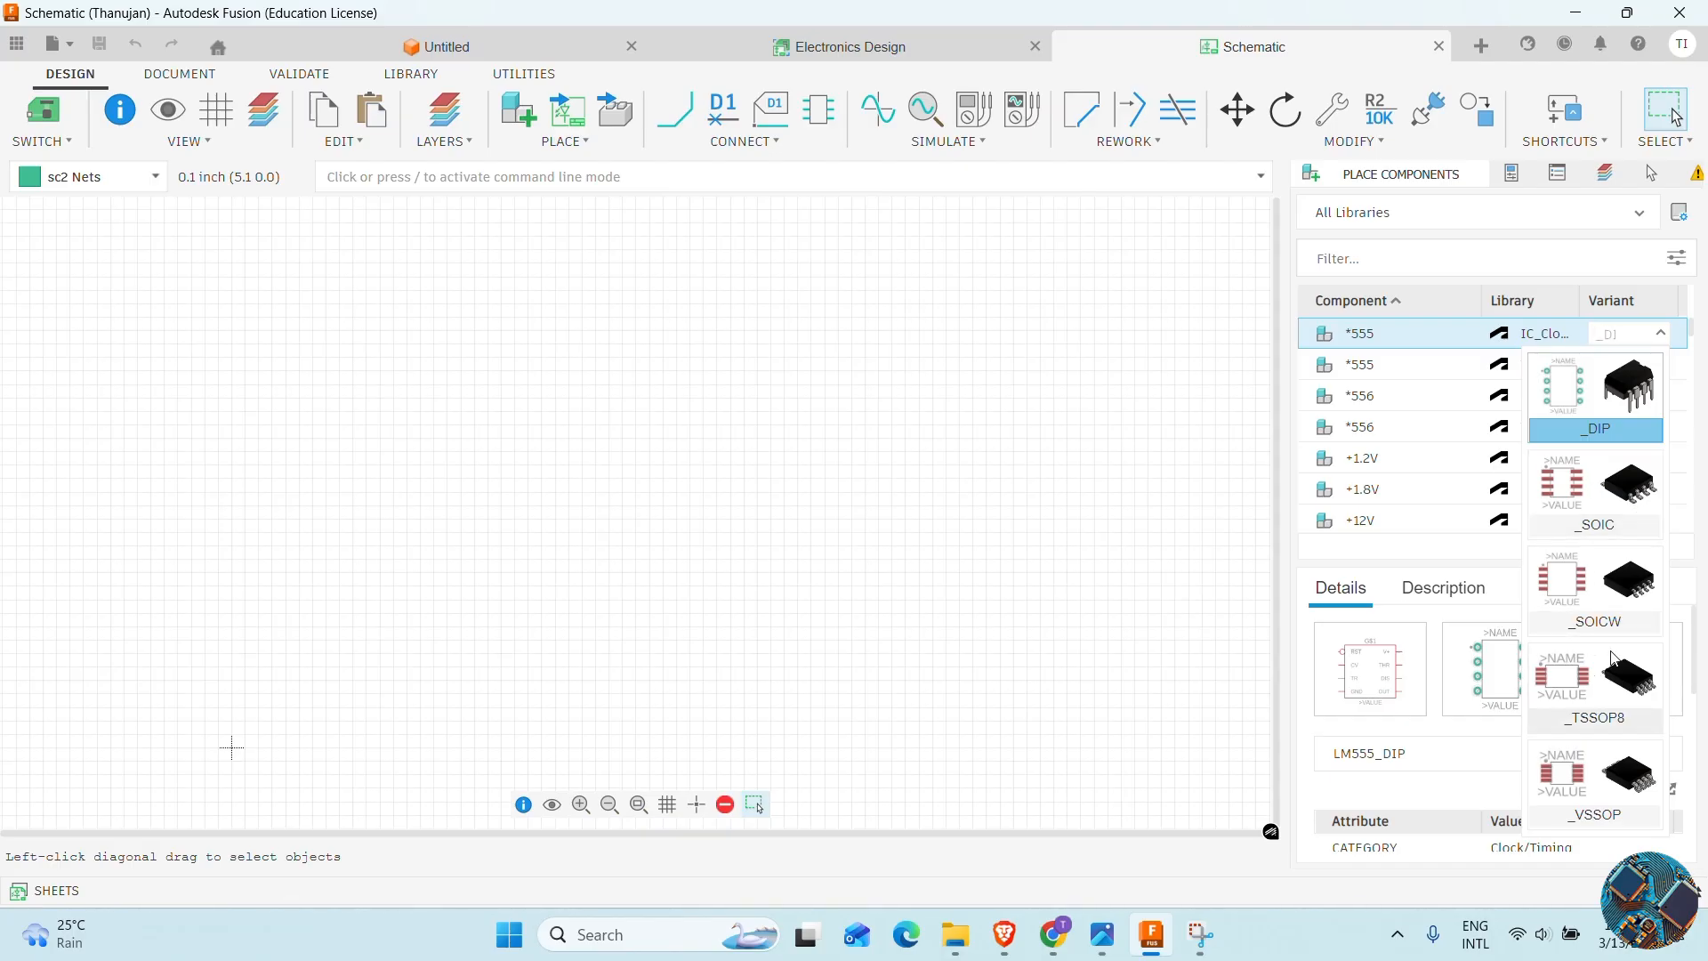
{"action": "left_click", "coordinate": [1615, 414]}
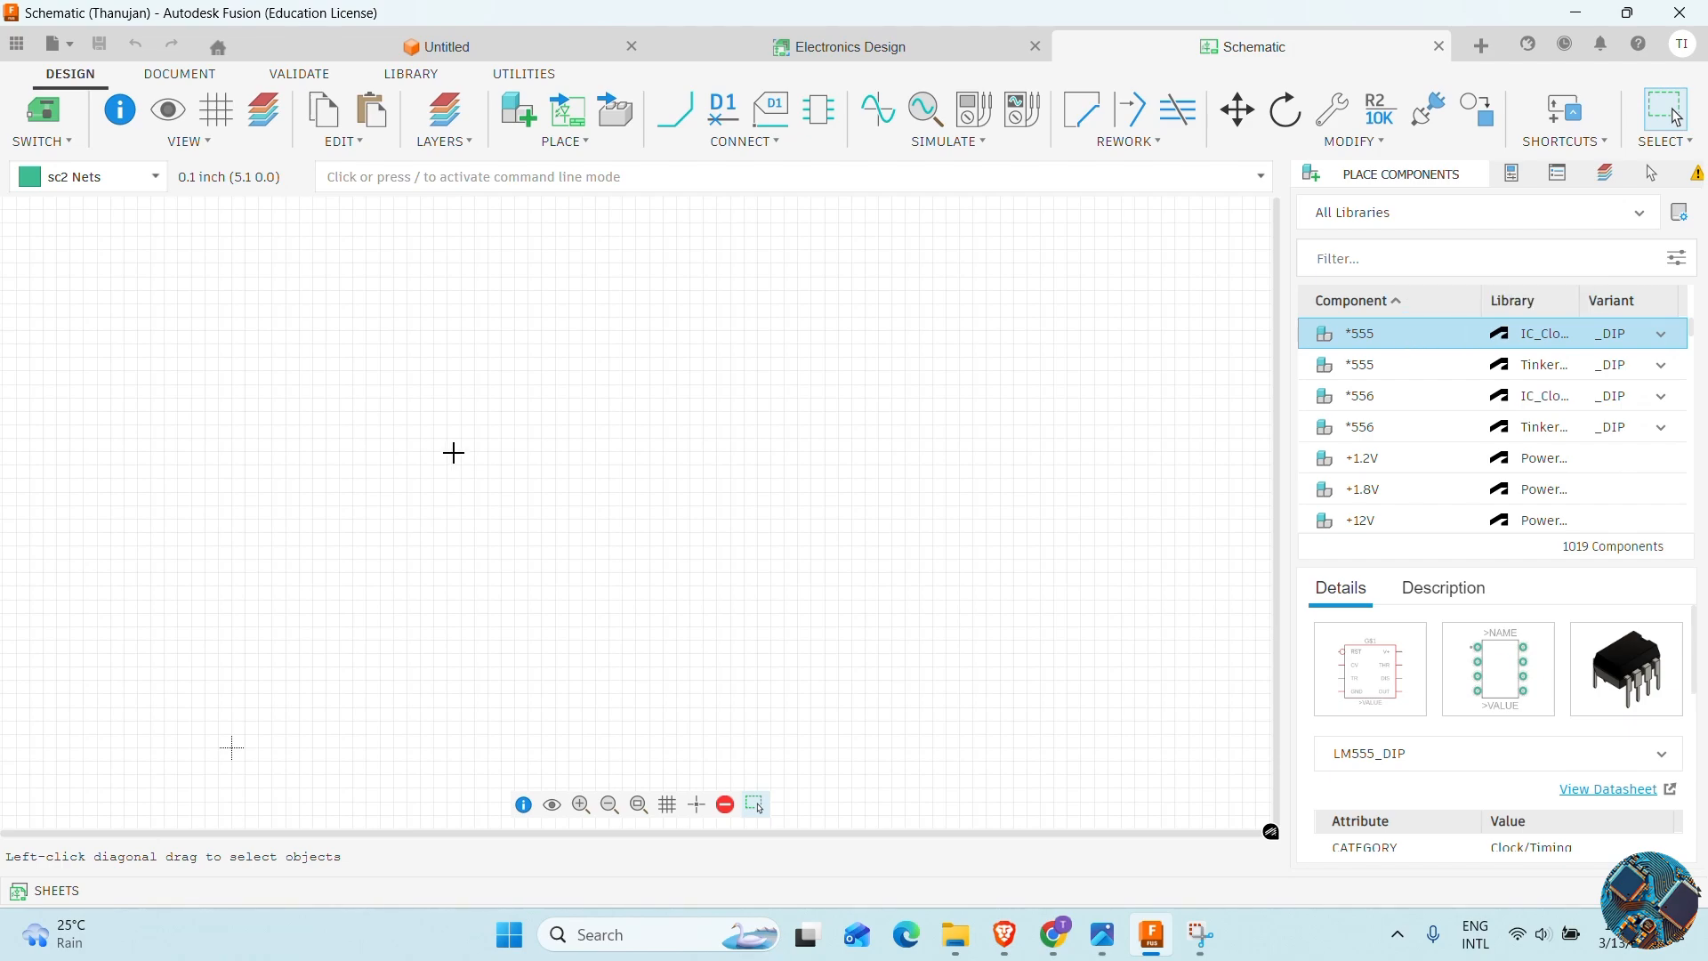
{"action": "left_click", "coordinate": [549, 474]}
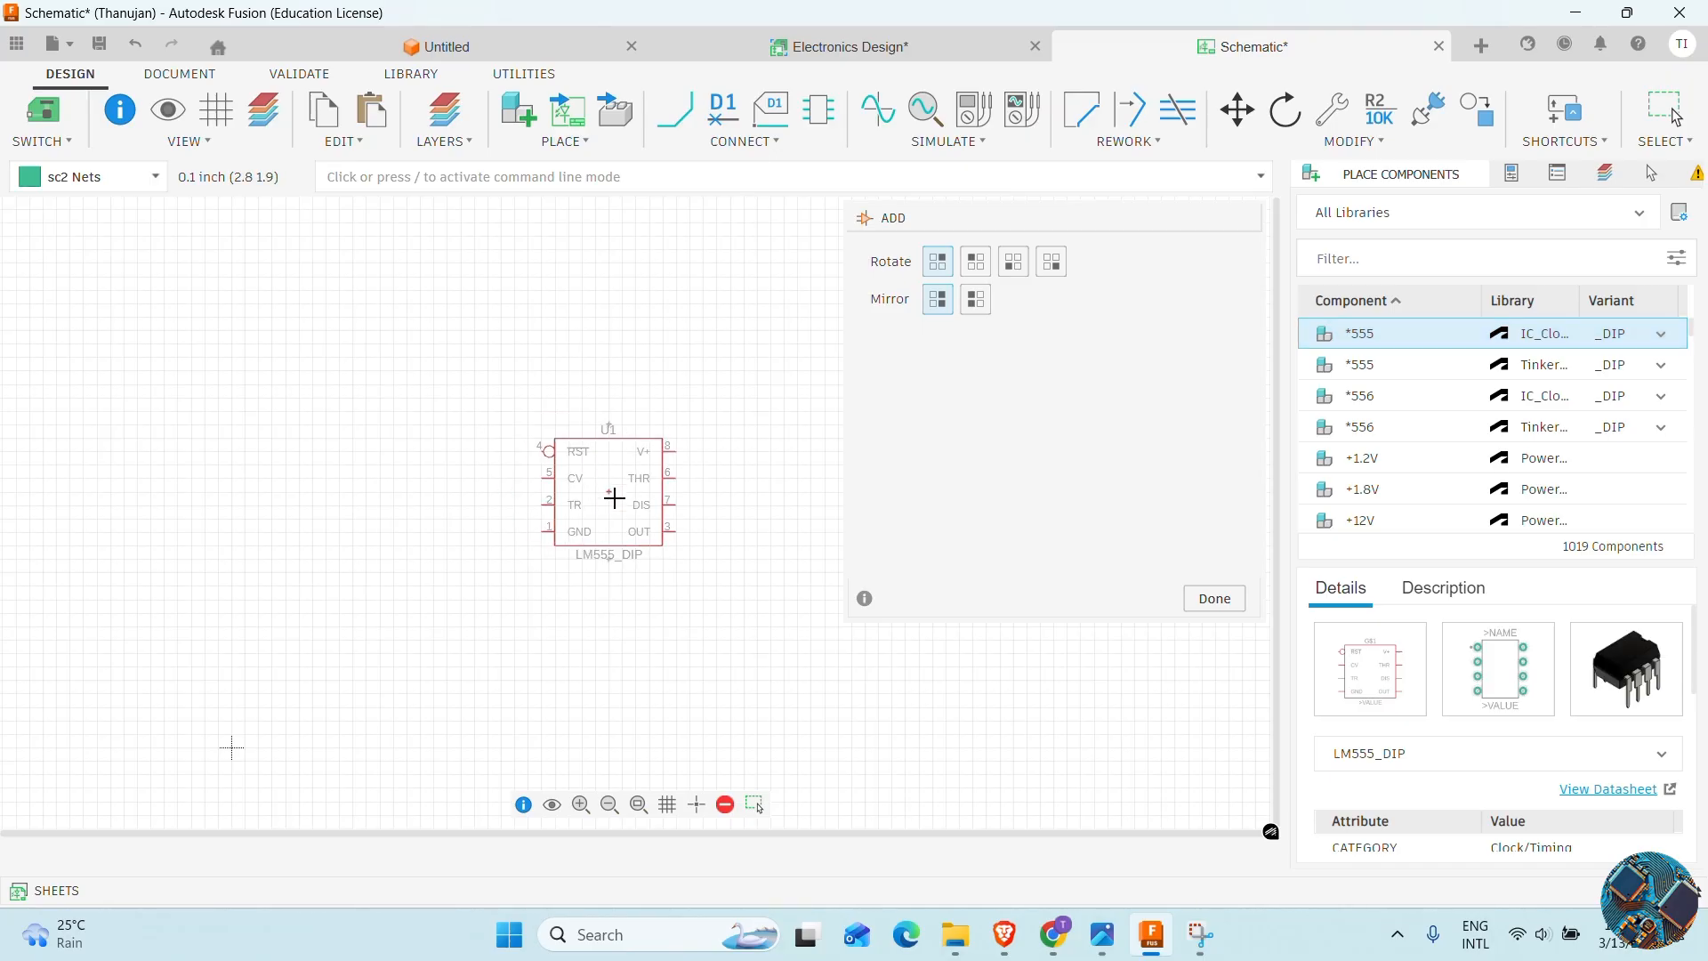
{"action": "left_click", "coordinate": [614, 498]}
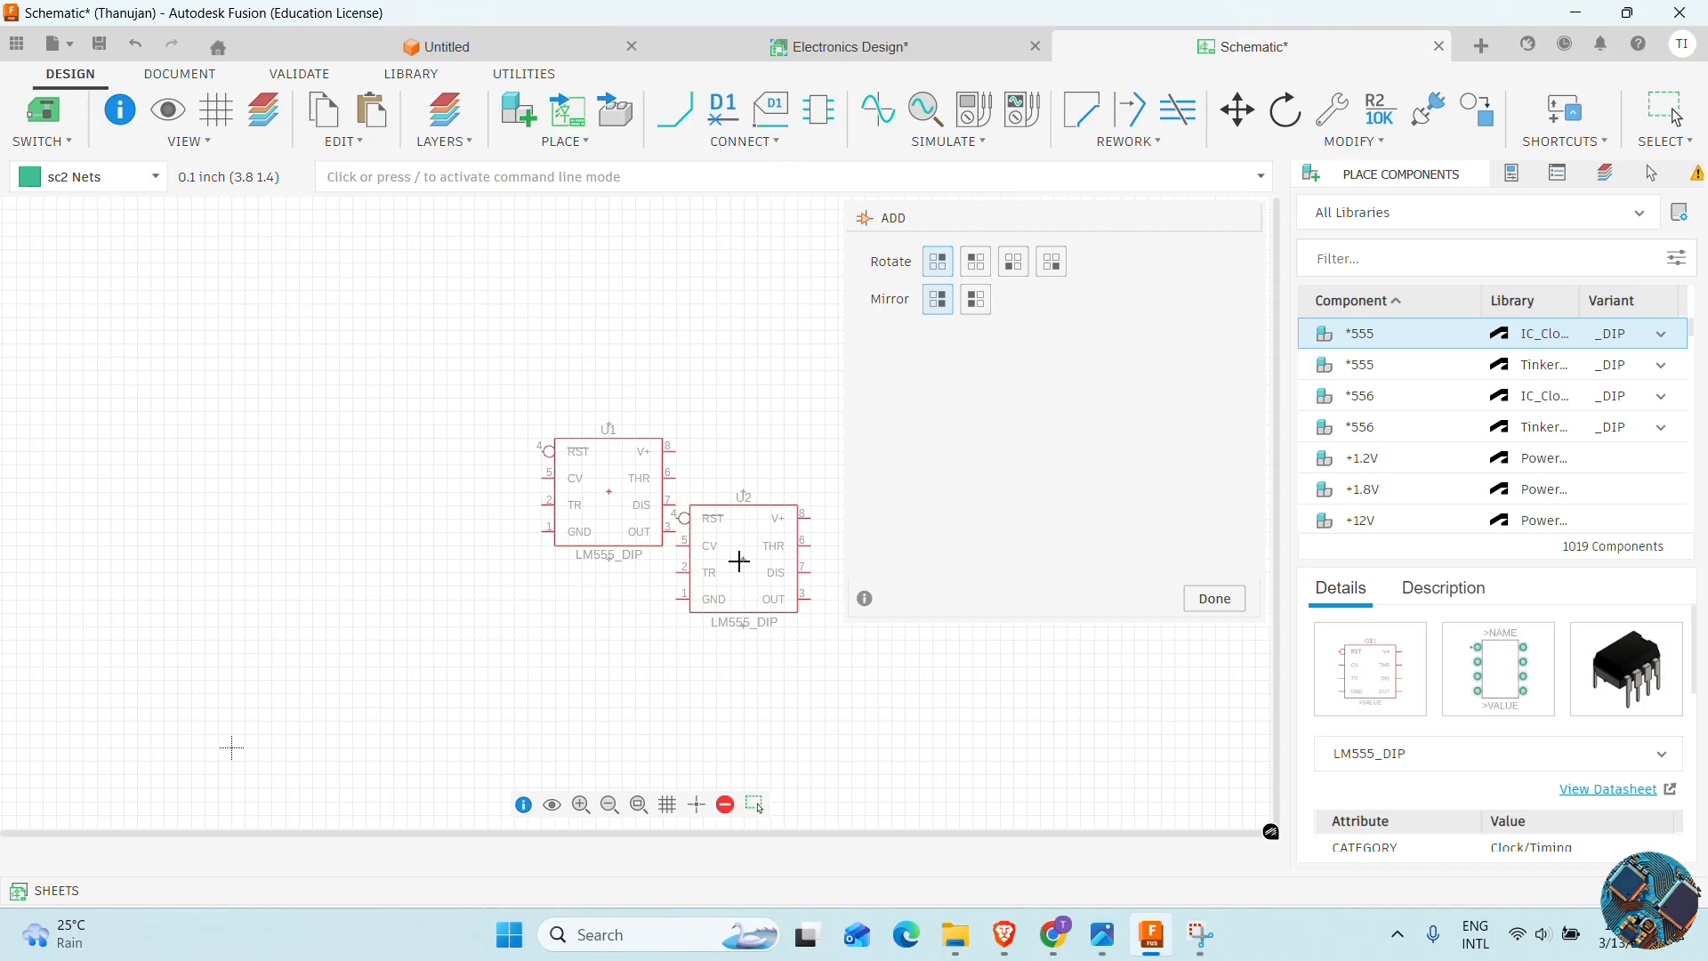
{"action": "key", "text": "Escape"}
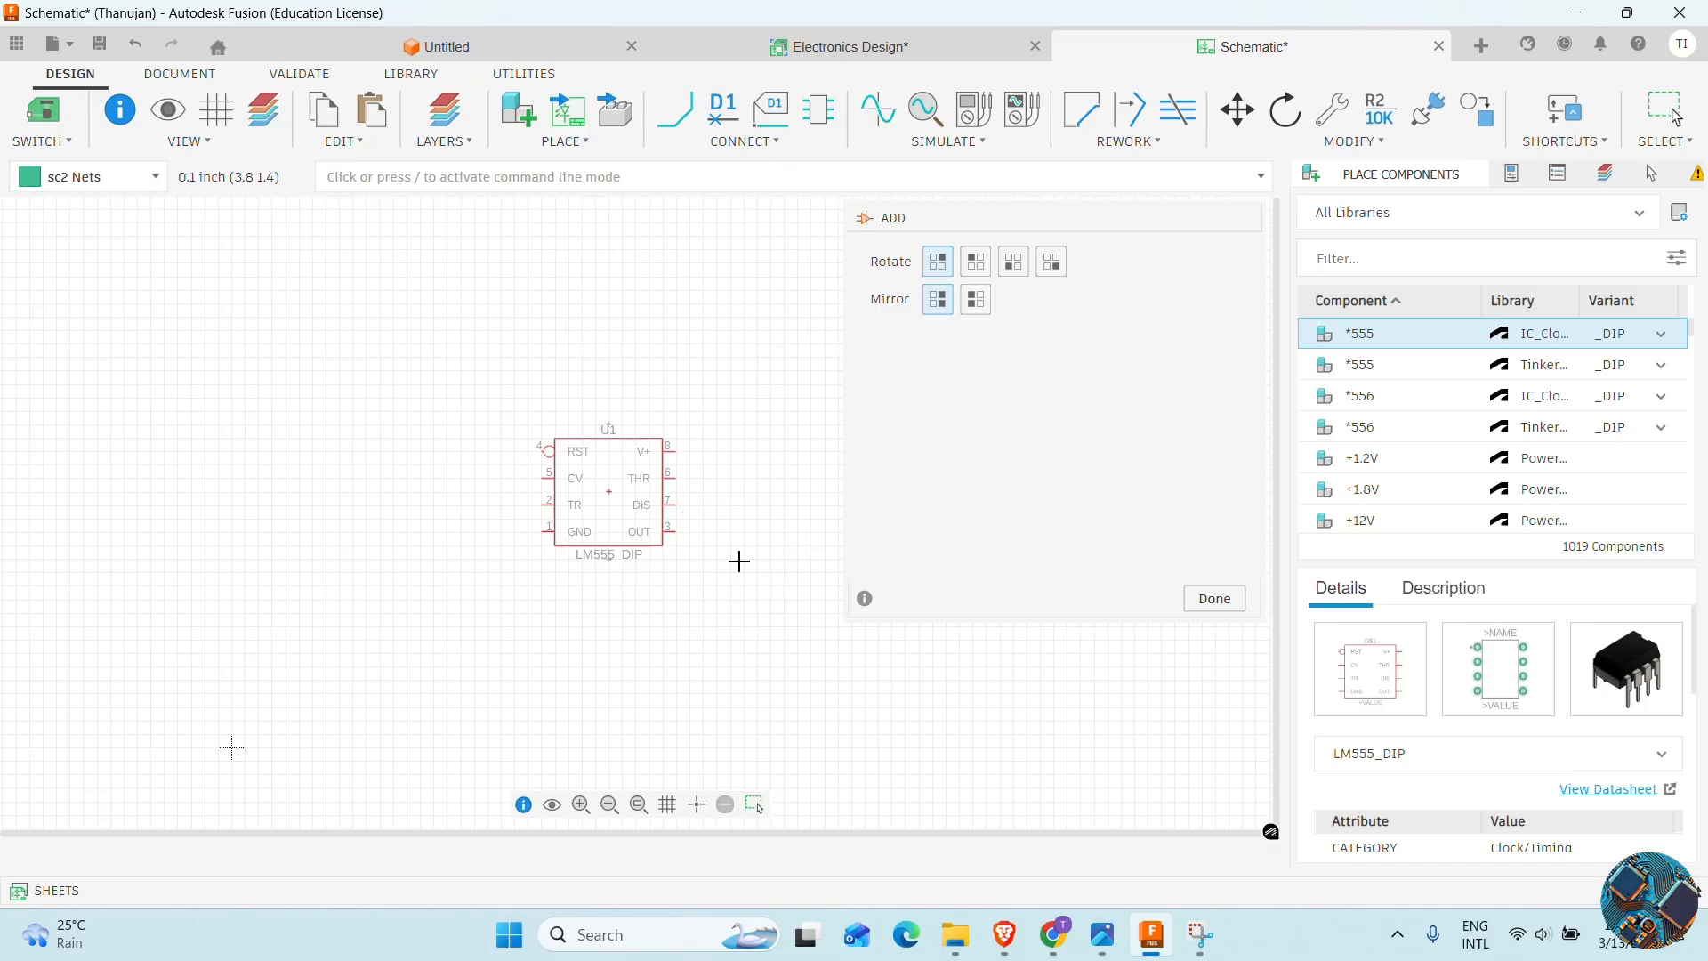
{"action": "key", "text": "Escape"}
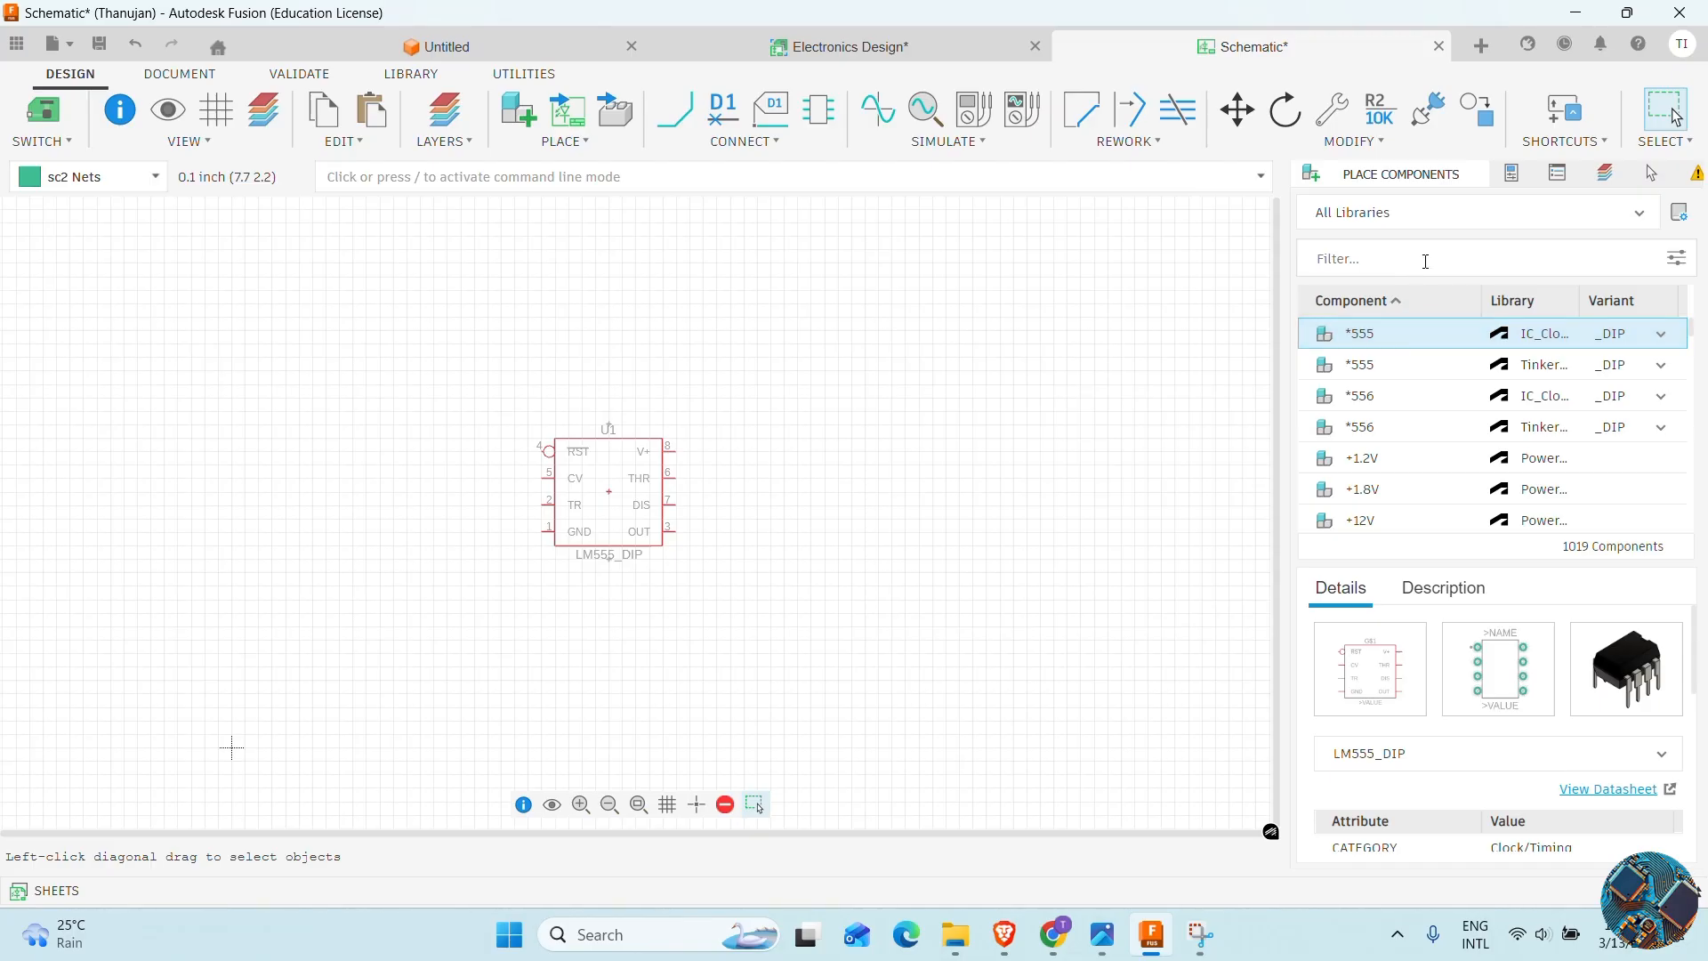
Filter the component library for "resistor" and find the R-US entries
{"action": "left_click", "coordinate": [1425, 262]}
{"action": "type", "text": "resis"}
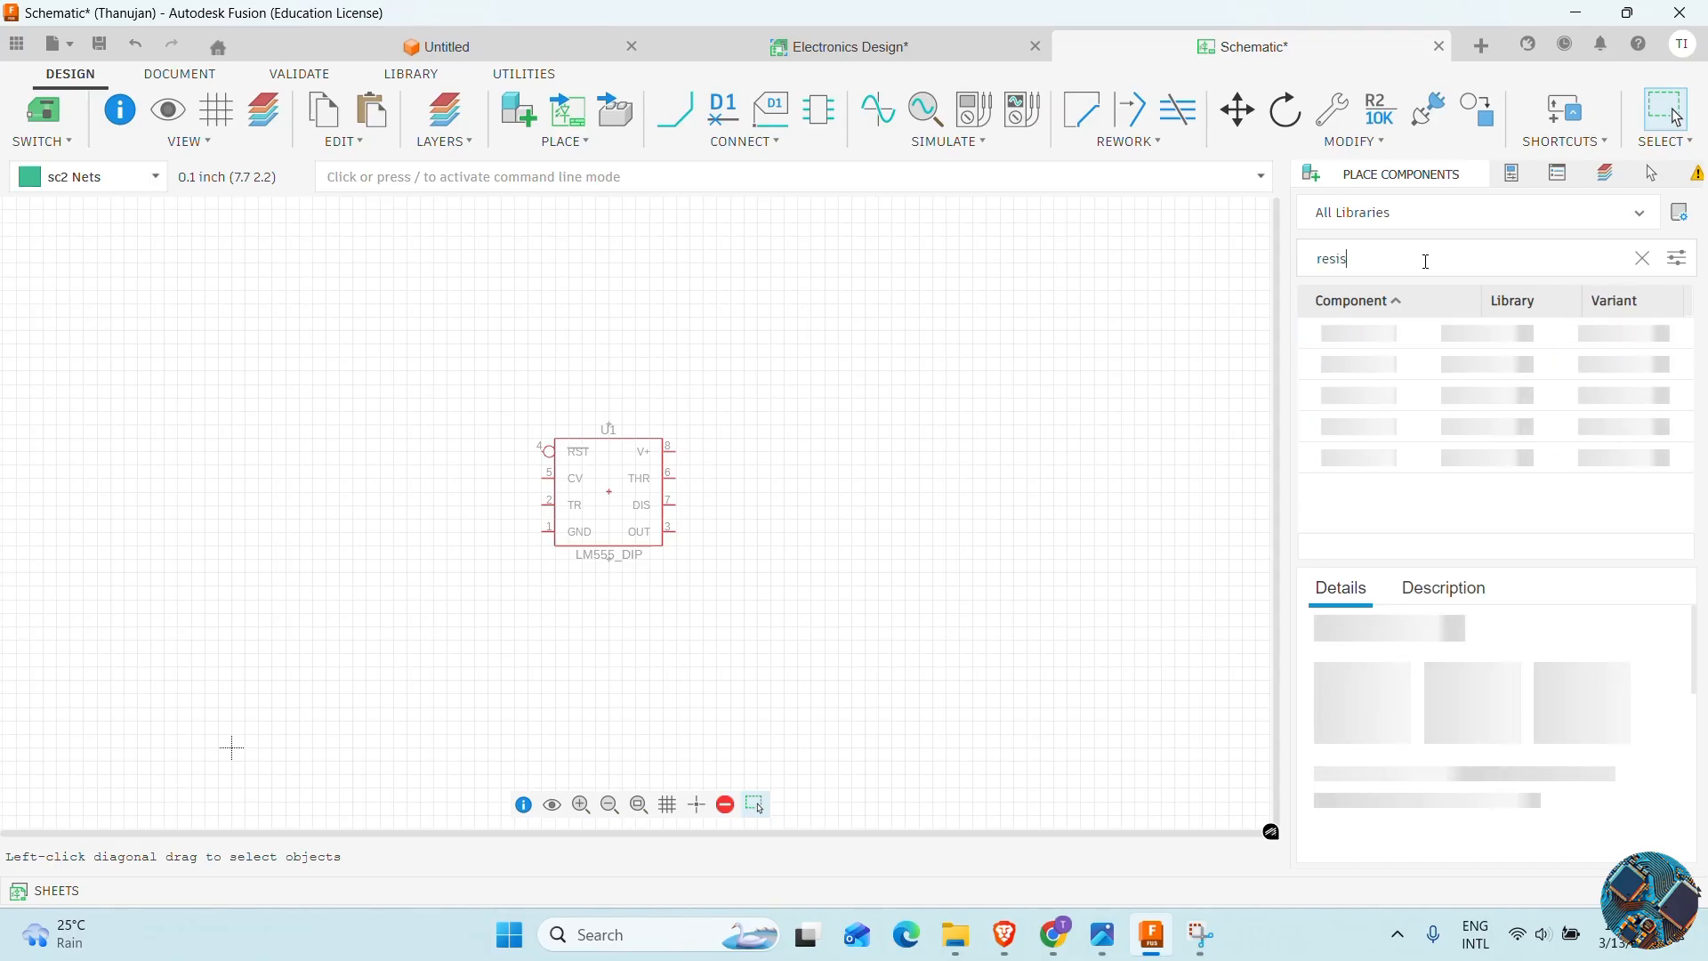
{"action": "type", "text": "ter"}
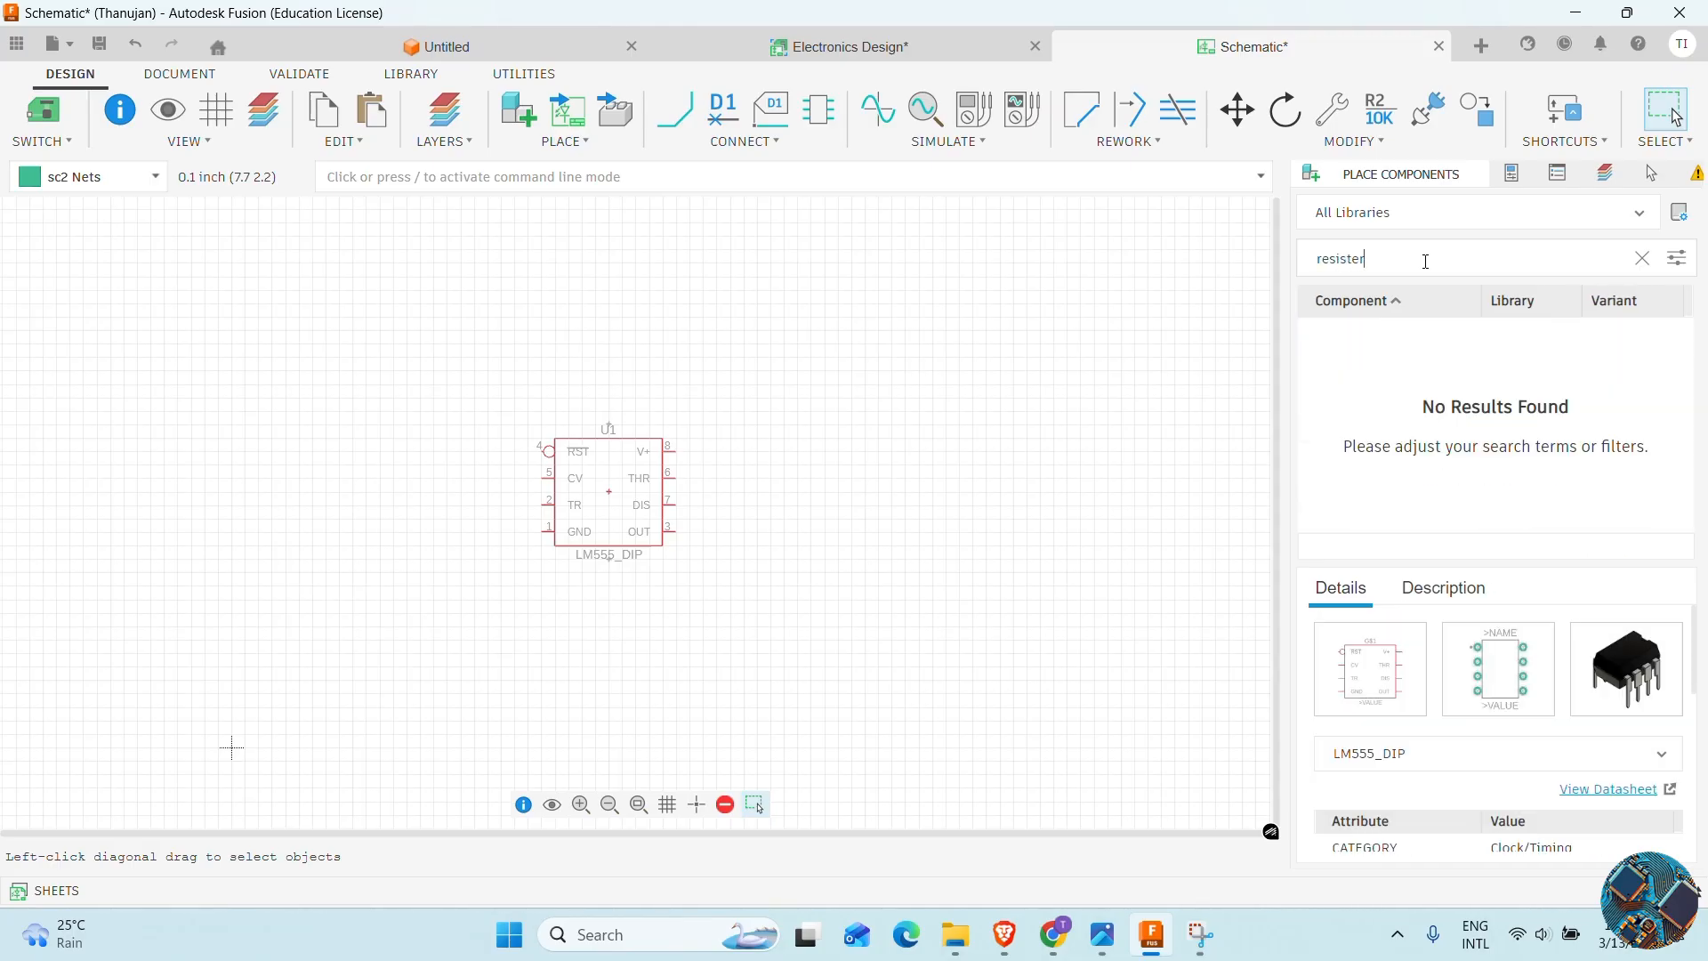
{"action": "key", "text": "BackSpace"}
{"action": "key", "text": "BackSpace"}
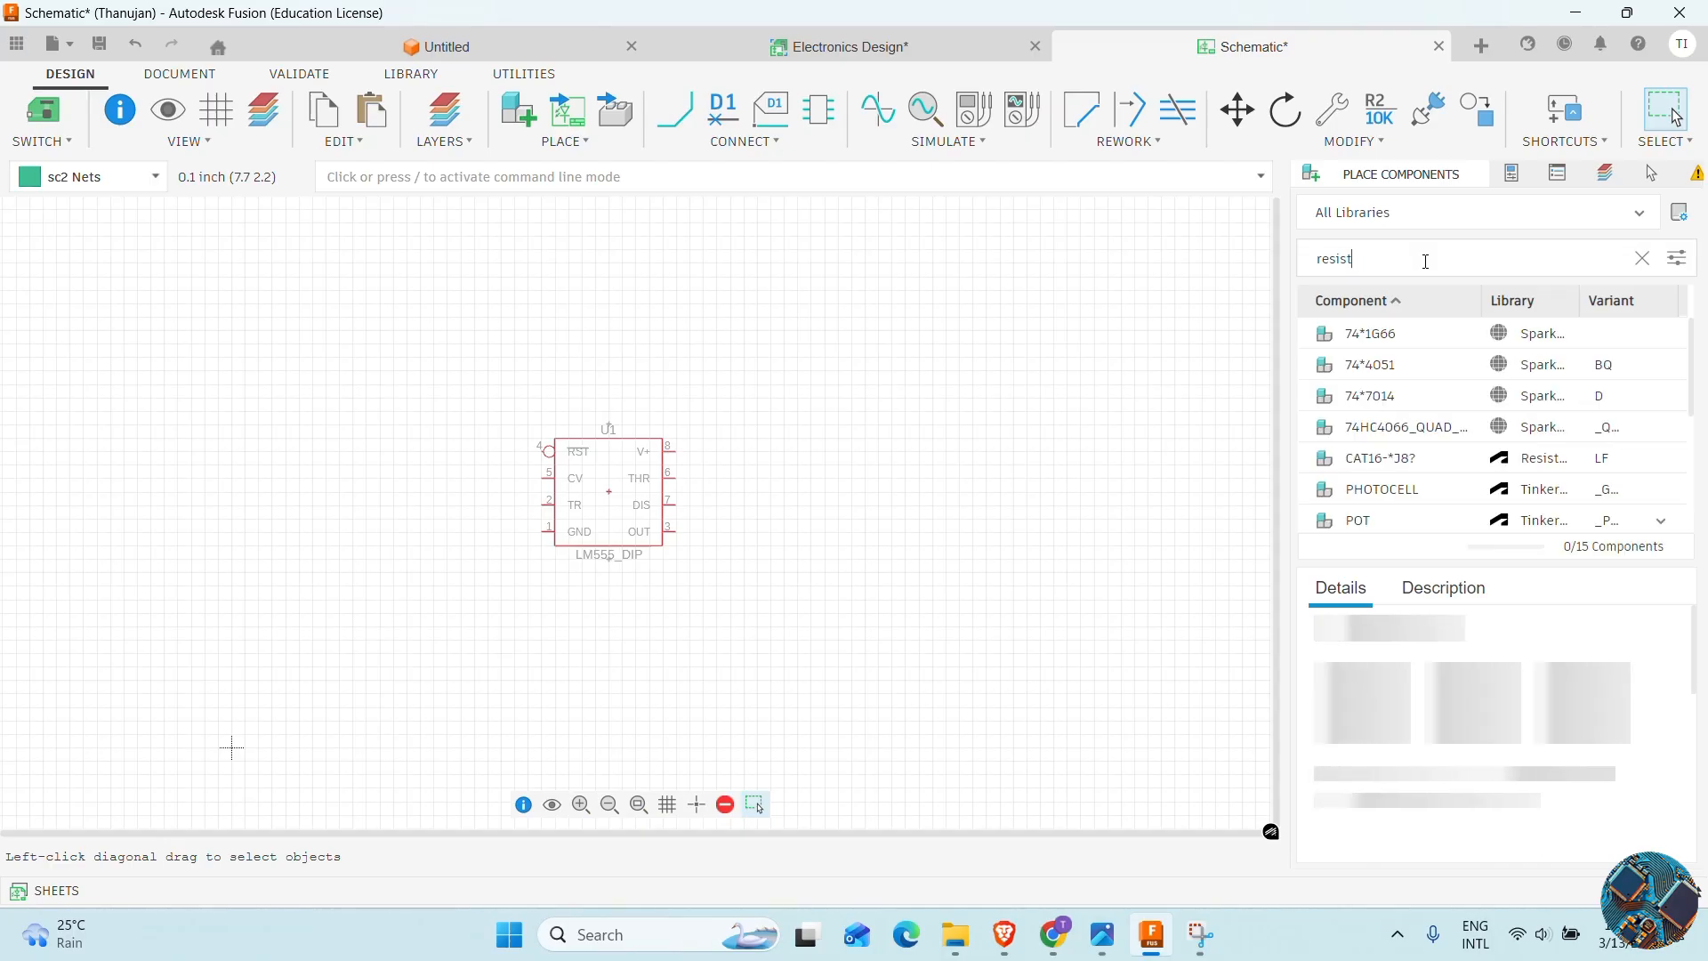
{"action": "type", "text": "or"}
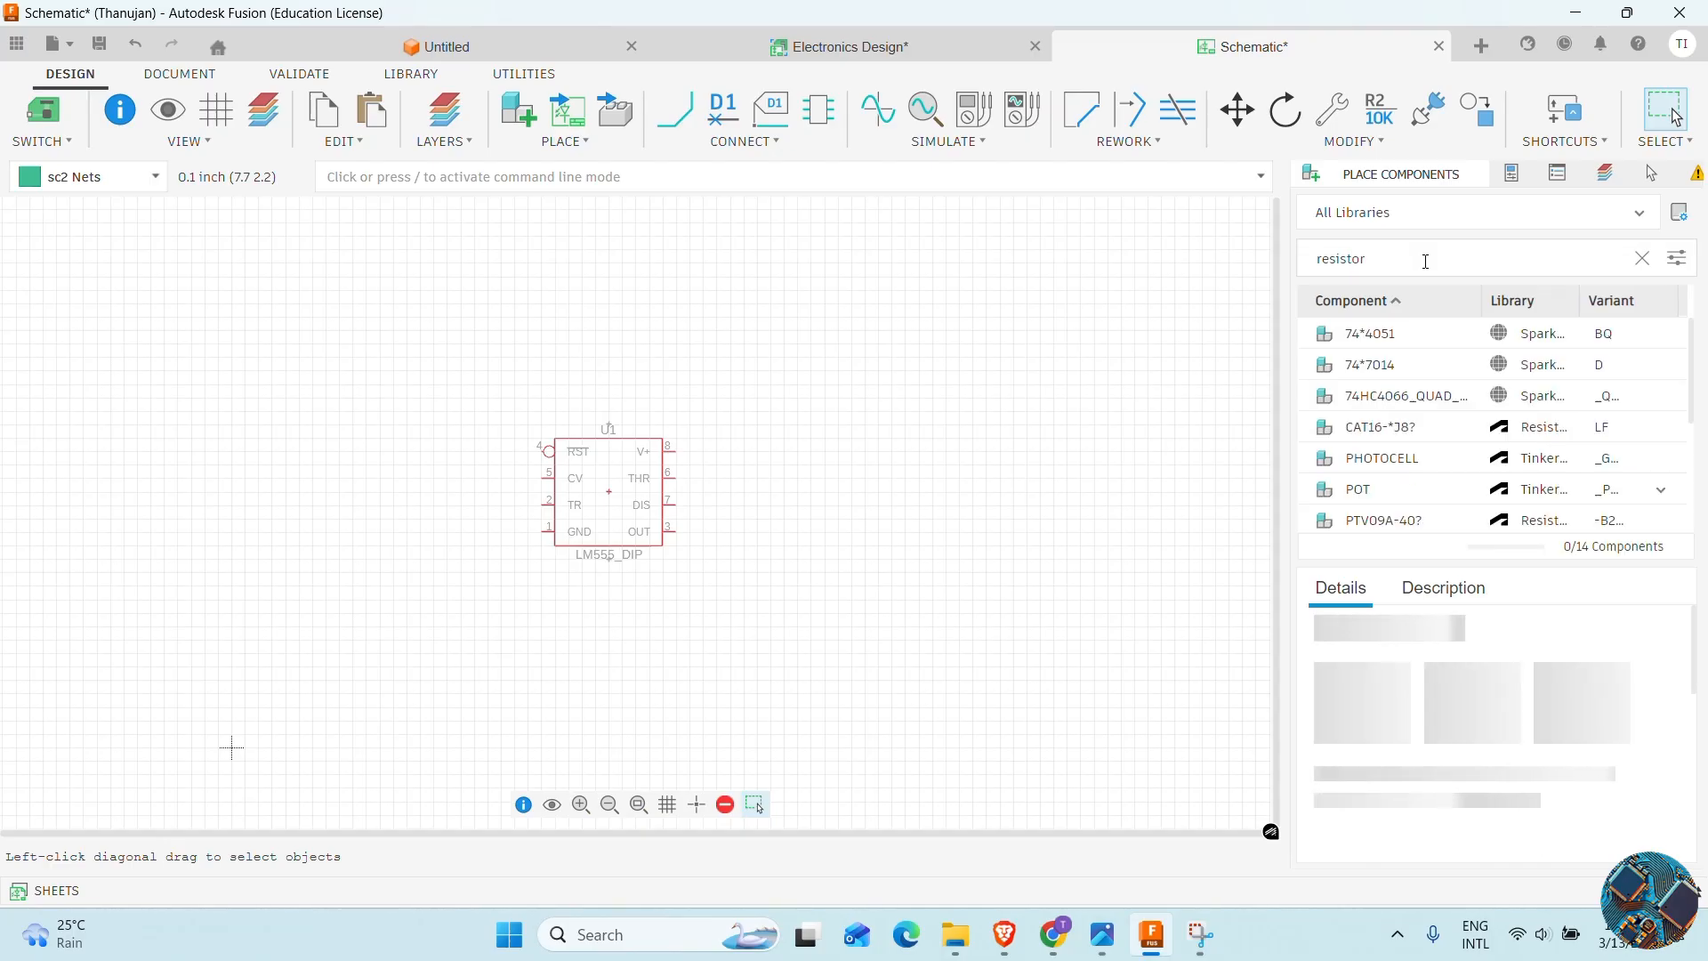
{"action": "scroll", "coordinate": [1513, 427], "scroll_direction": "down", "scroll_amount": 5}
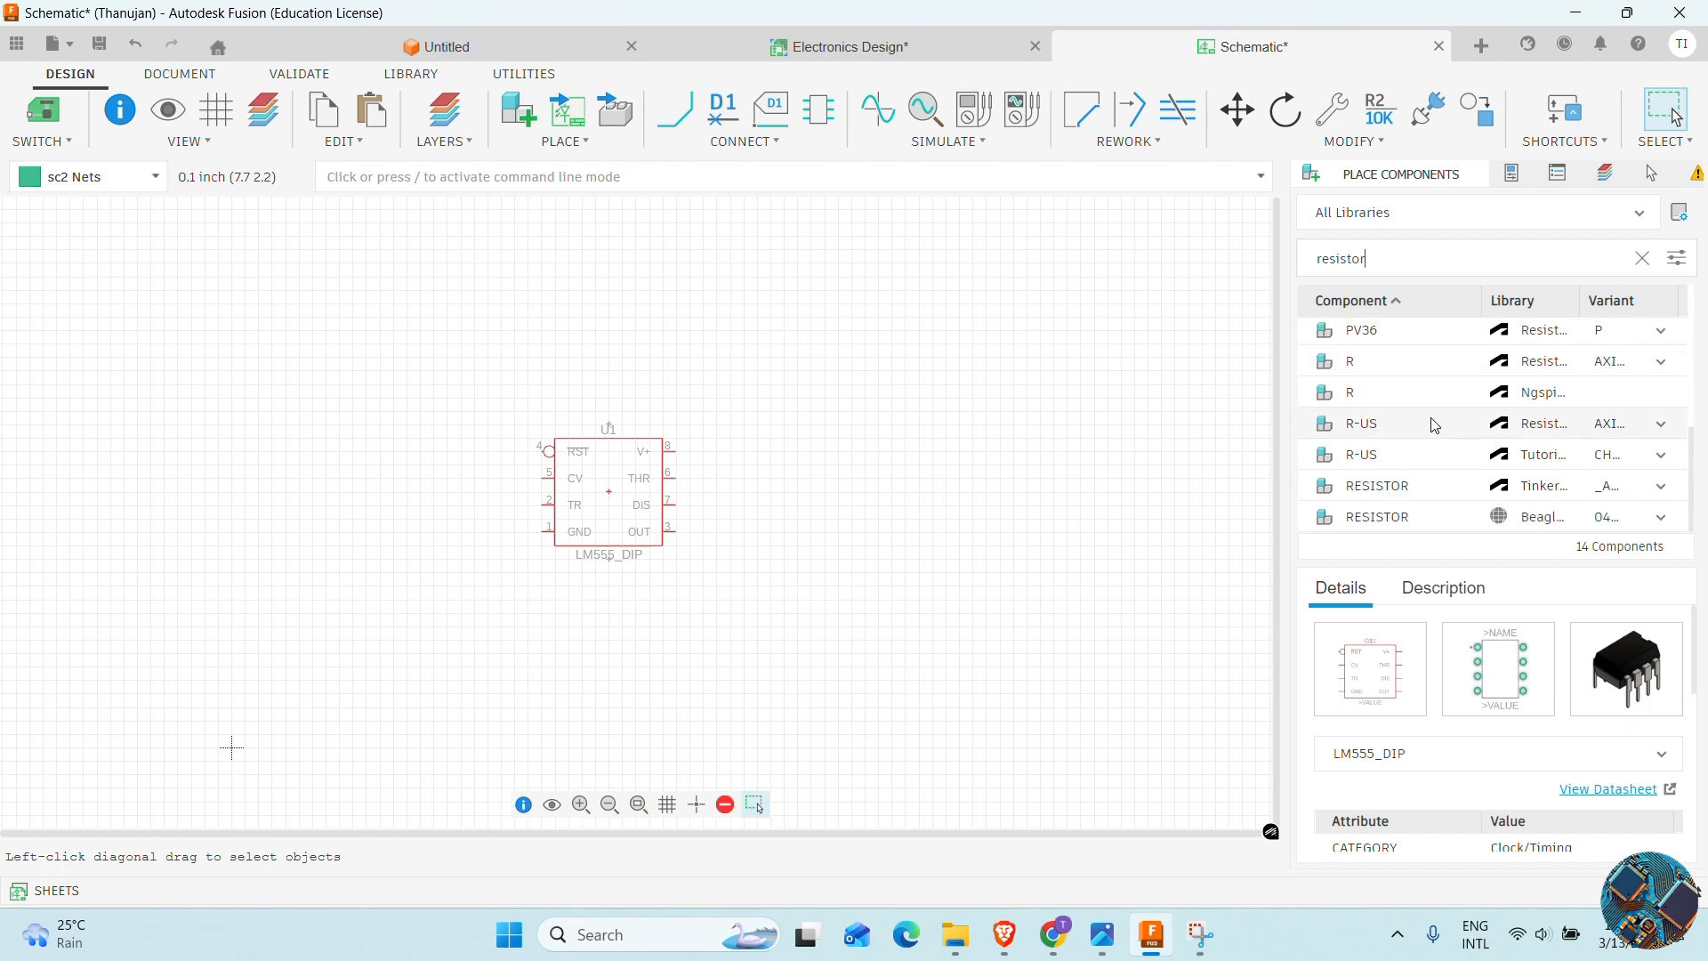
Place three R-US resistors with the AXIAL-11.7MM-PITCH variant in a row below the 555 timer
{"action": "left_click", "coordinate": [1663, 426]}
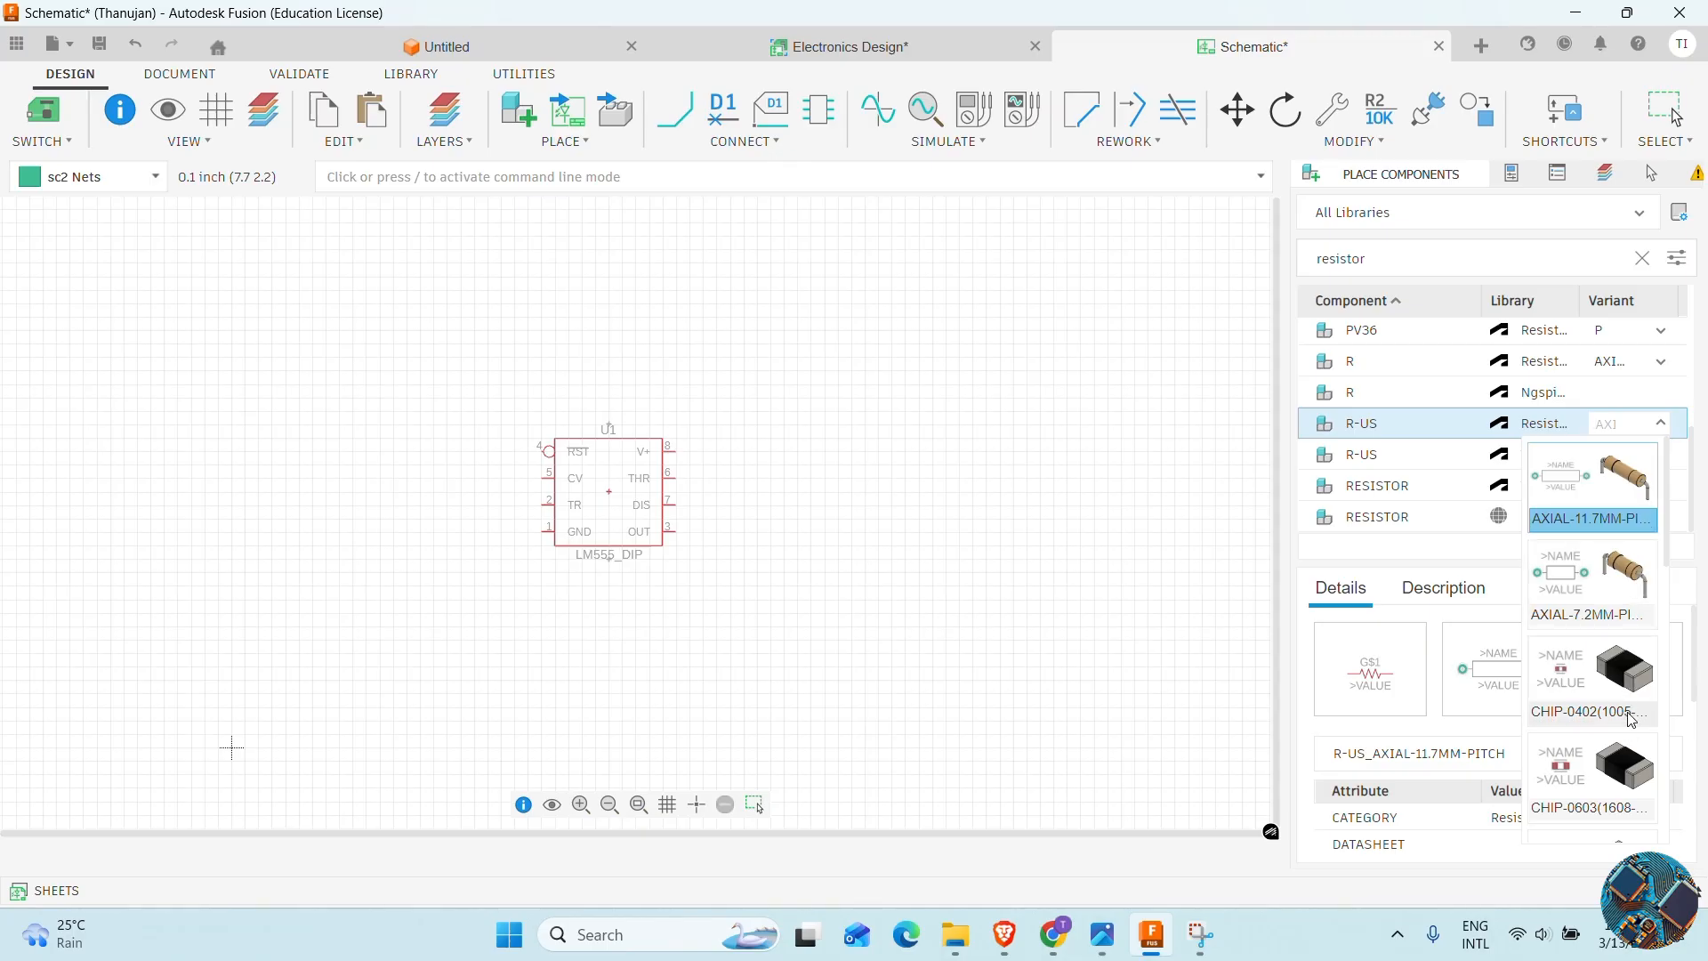
{"action": "scroll", "coordinate": [1631, 719], "scroll_direction": "down", "scroll_amount": 3}
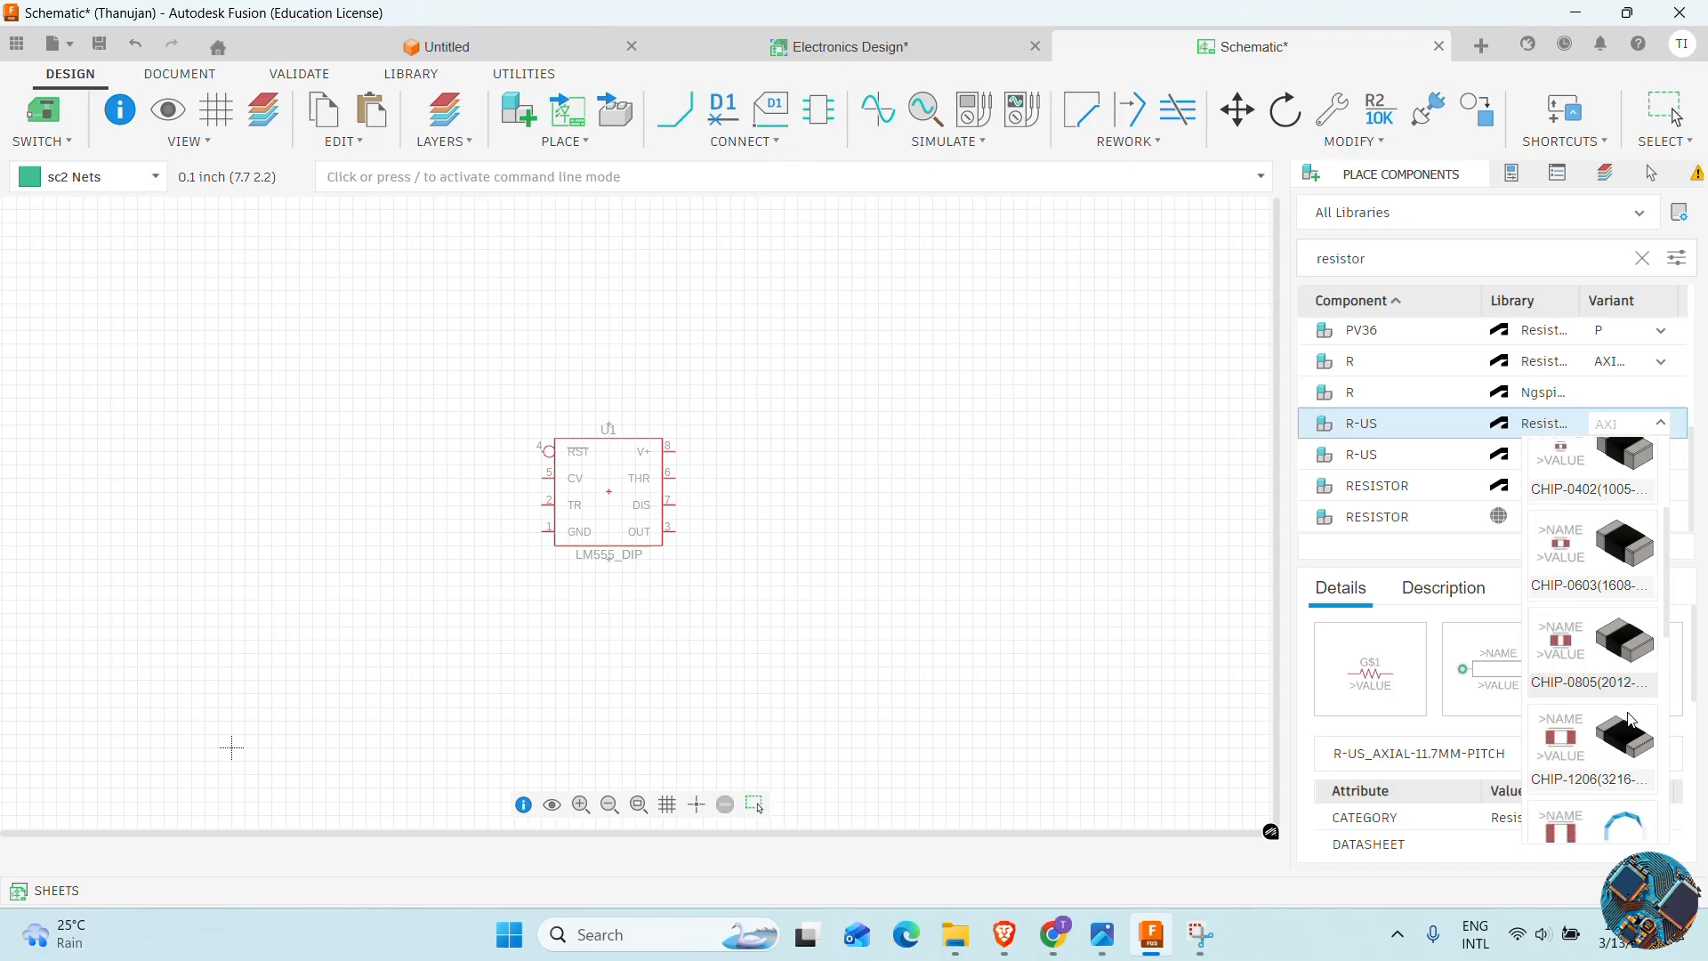
{"action": "scroll", "coordinate": [1628, 717], "scroll_direction": "up", "scroll_amount": 3}
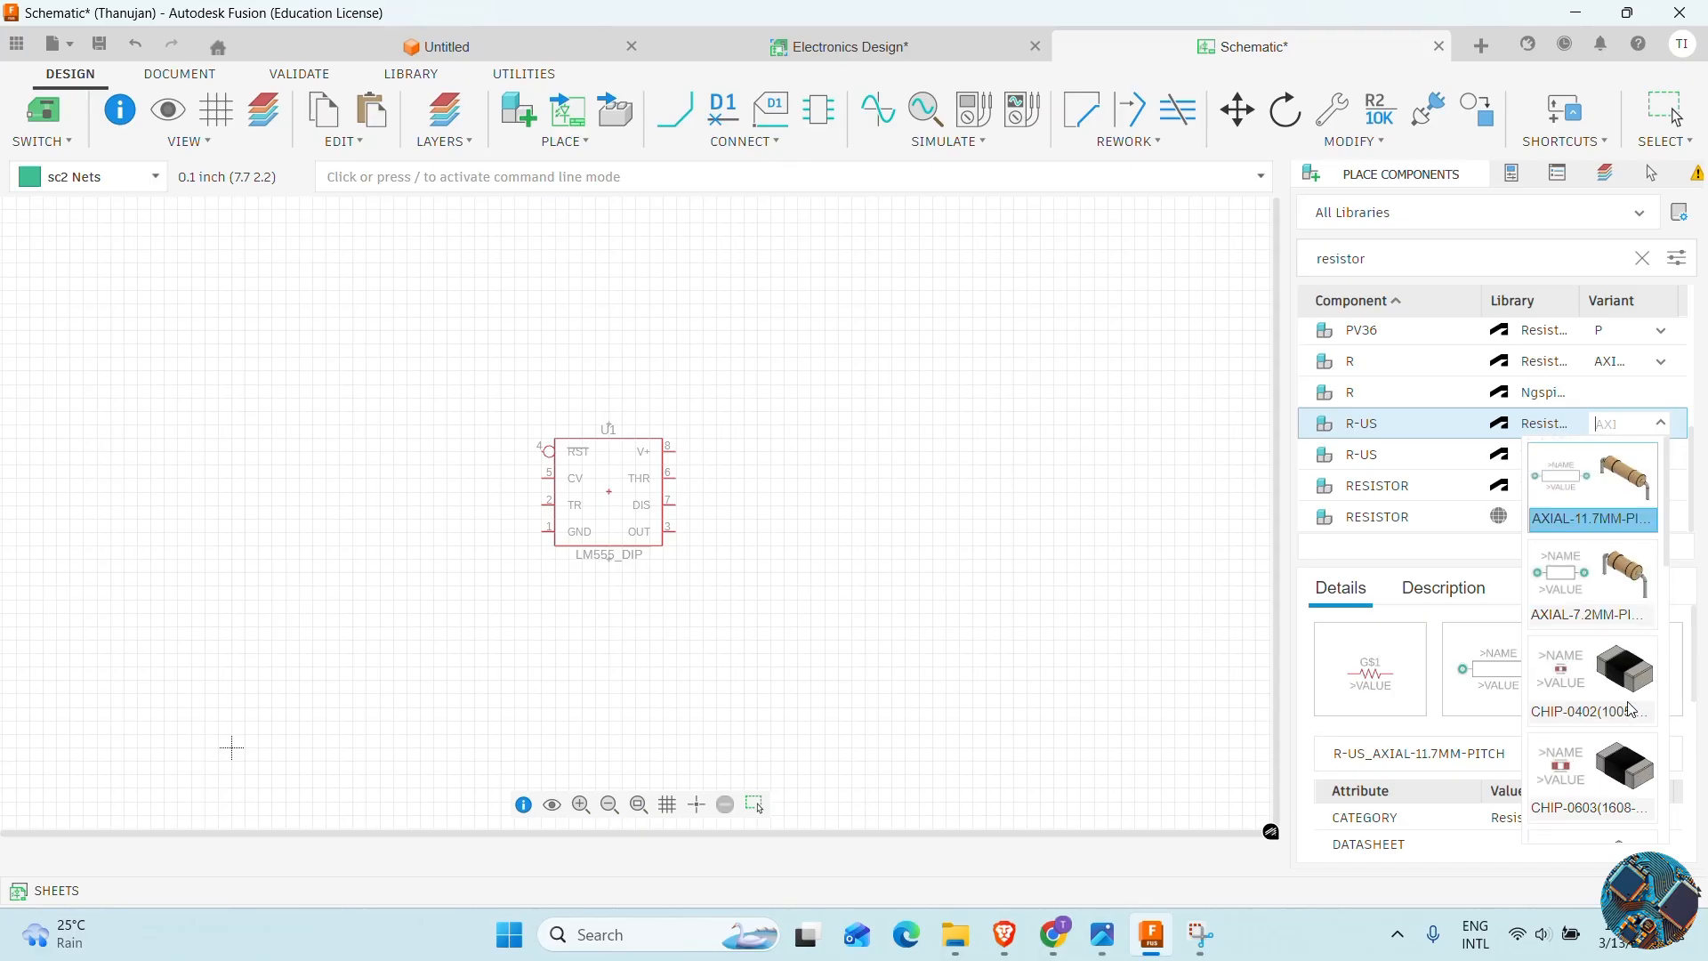
{"action": "left_click", "coordinate": [1616, 480]}
{"action": "double_click", "coordinate": [1436, 422]}
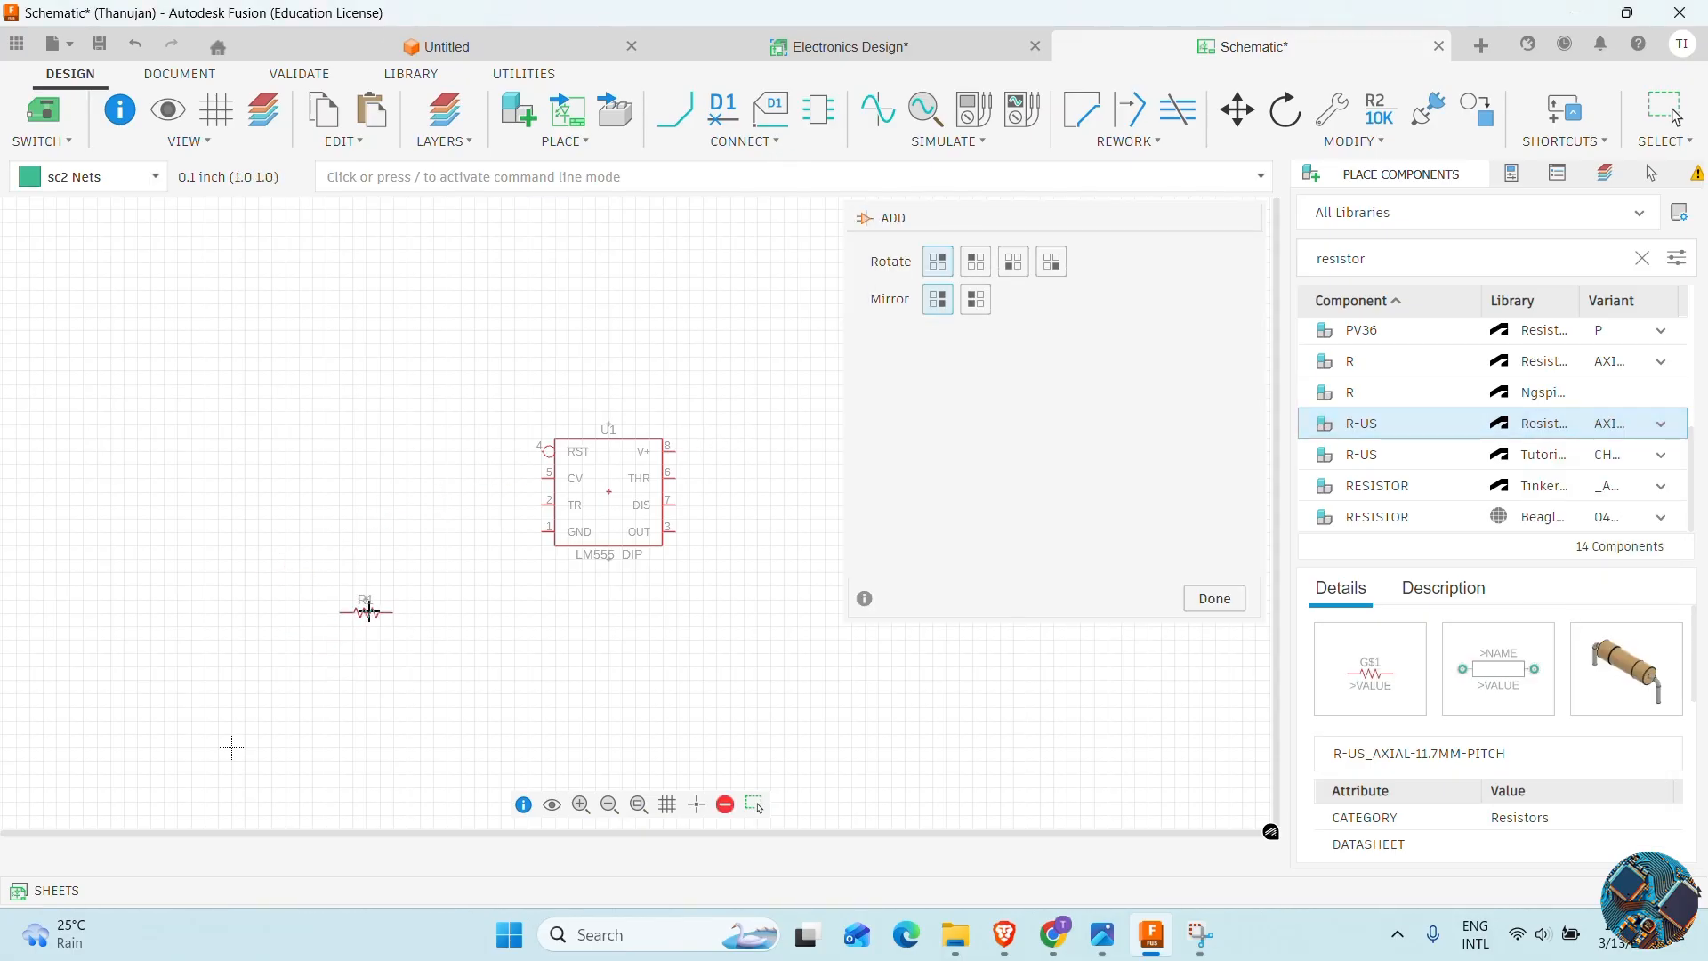
{"action": "left_click", "coordinate": [393, 613]}
{"action": "left_click", "coordinate": [545, 613]}
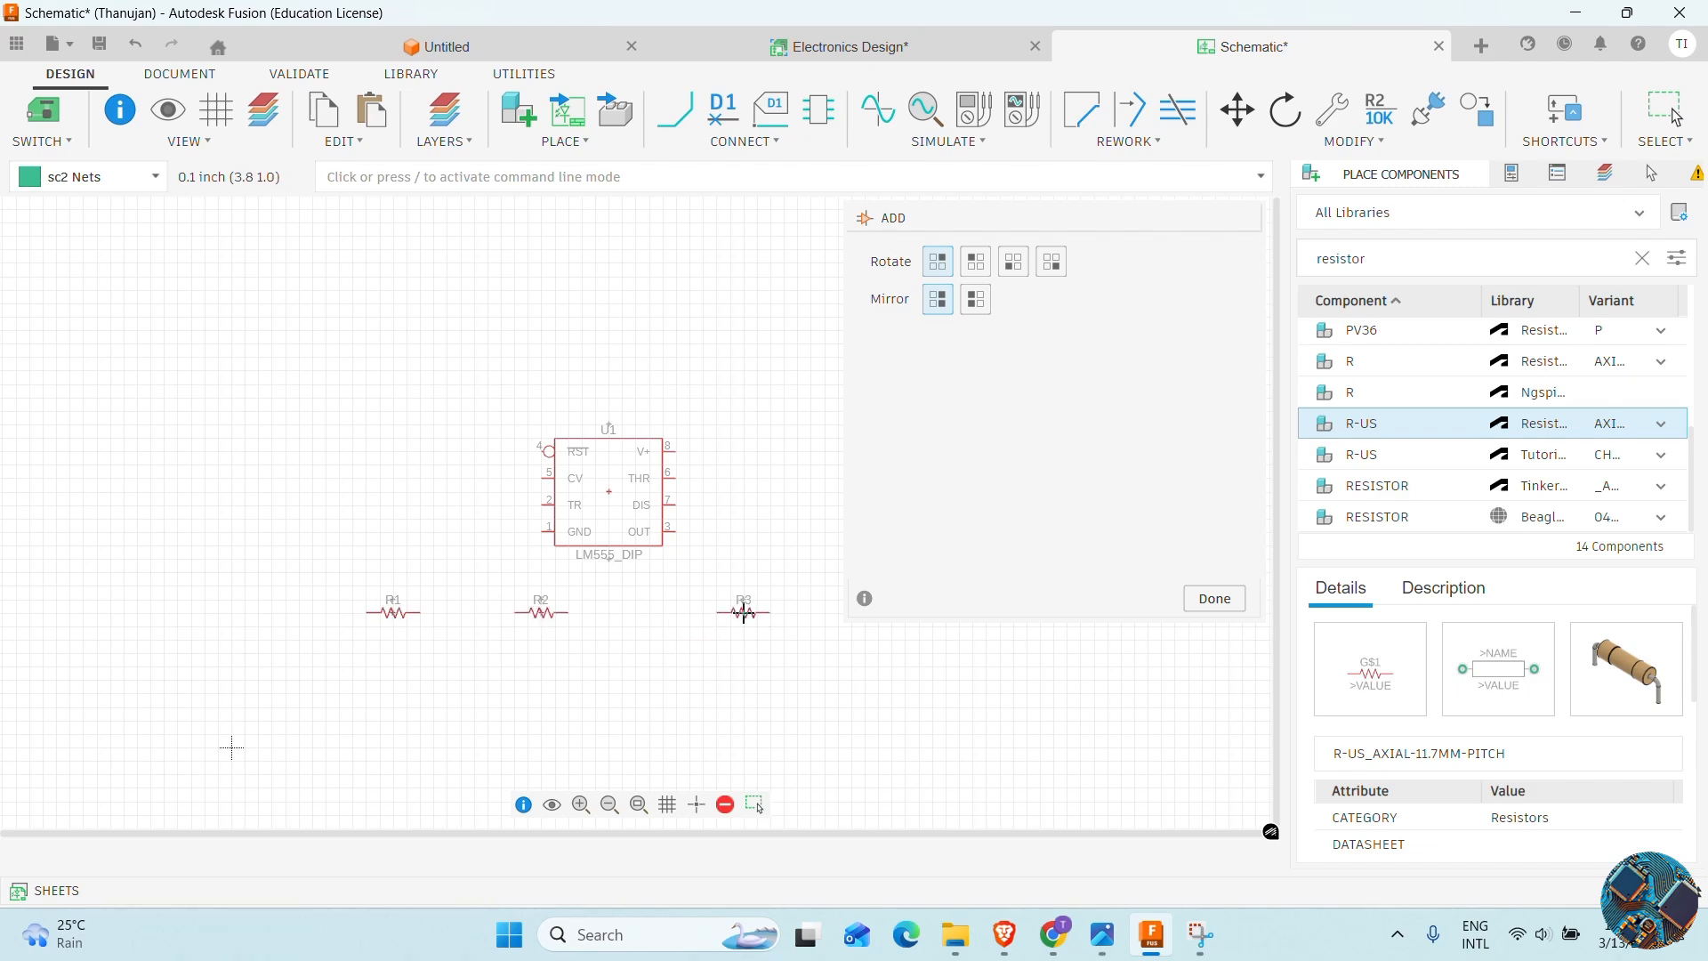
{"action": "left_click", "coordinate": [744, 614]}
{"action": "key", "text": "Escape"}
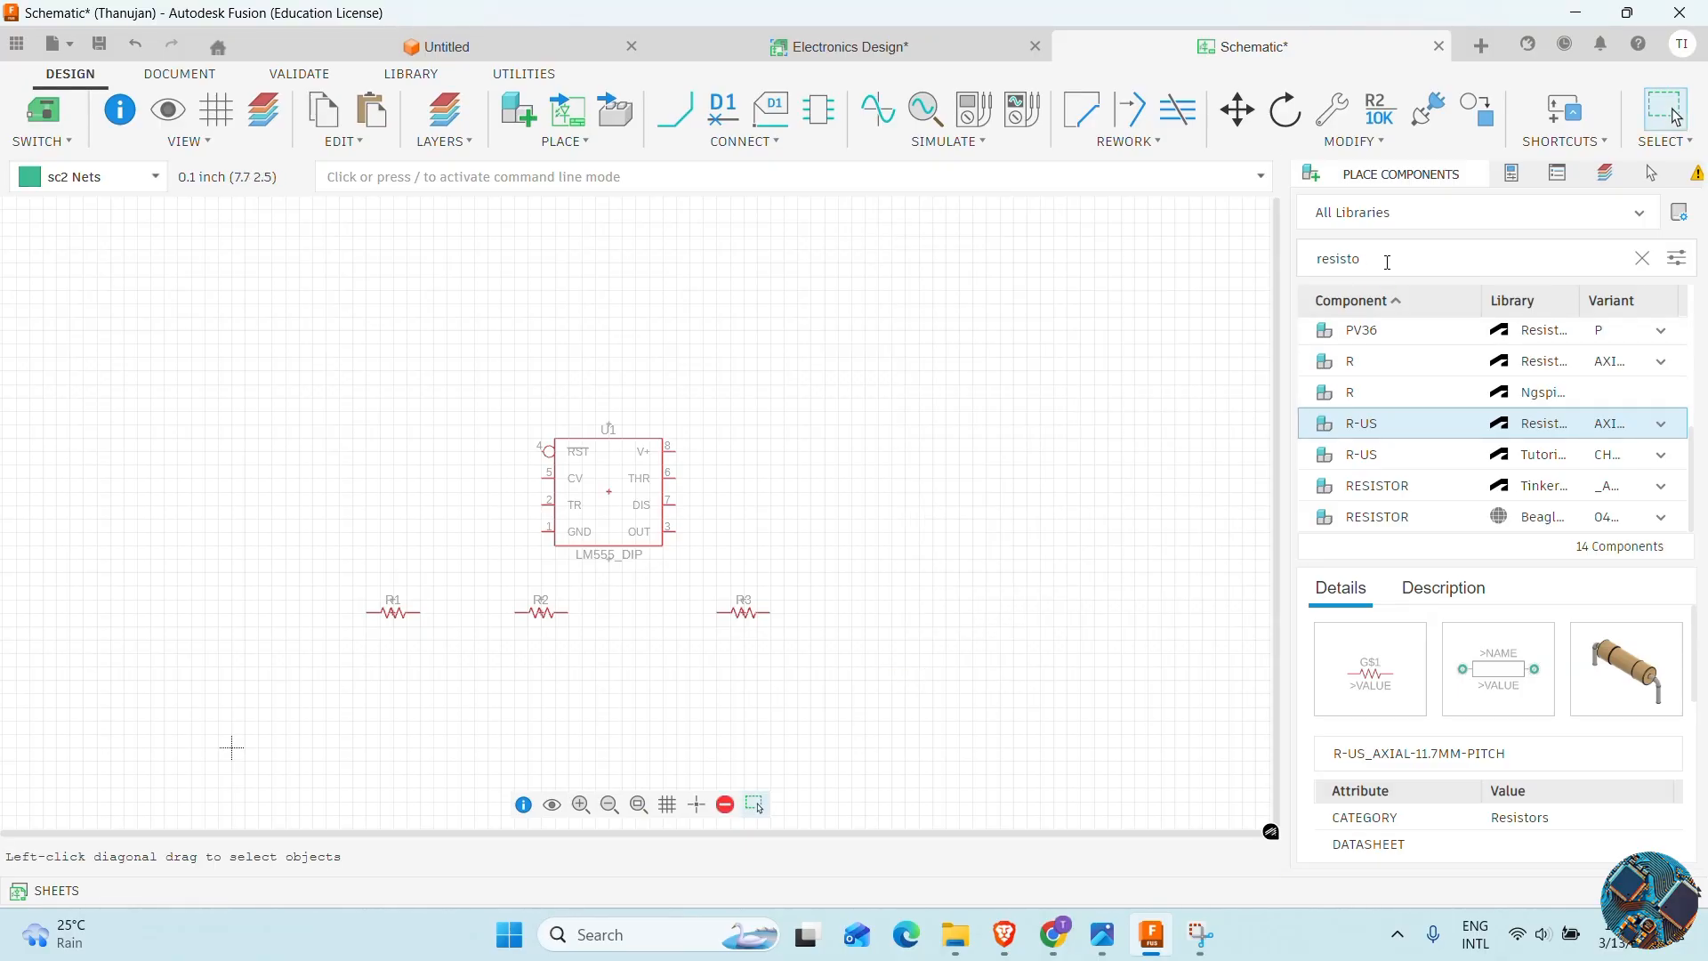
Replace the component filter with "cap" to list capacitors
{"action": "key", "text": "BackSpace"}
{"action": "key", "text": "BackSpace"}
{"action": "key", "text": "BackSpace"}
{"action": "key", "text": "BackSpace"}
{"action": "key", "text": "BackSpace"}
{"action": "key", "text": "BackSpace"}
{"action": "key", "text": "BackSpace"}
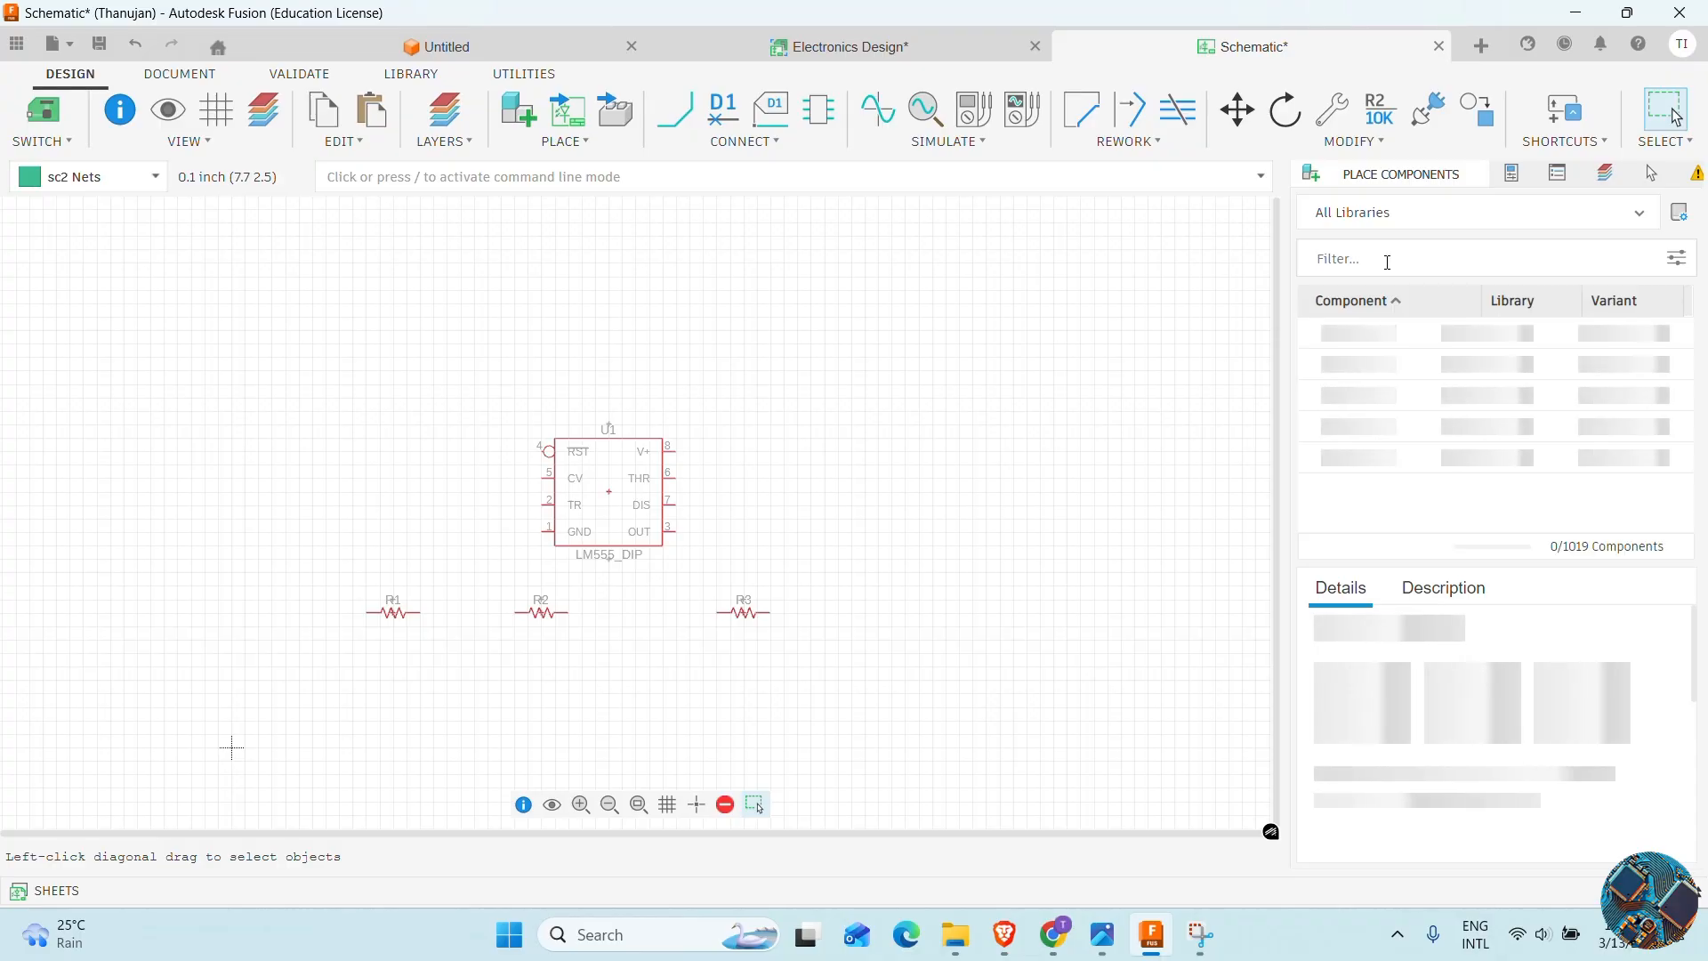
{"action": "type", "text": "cap"}
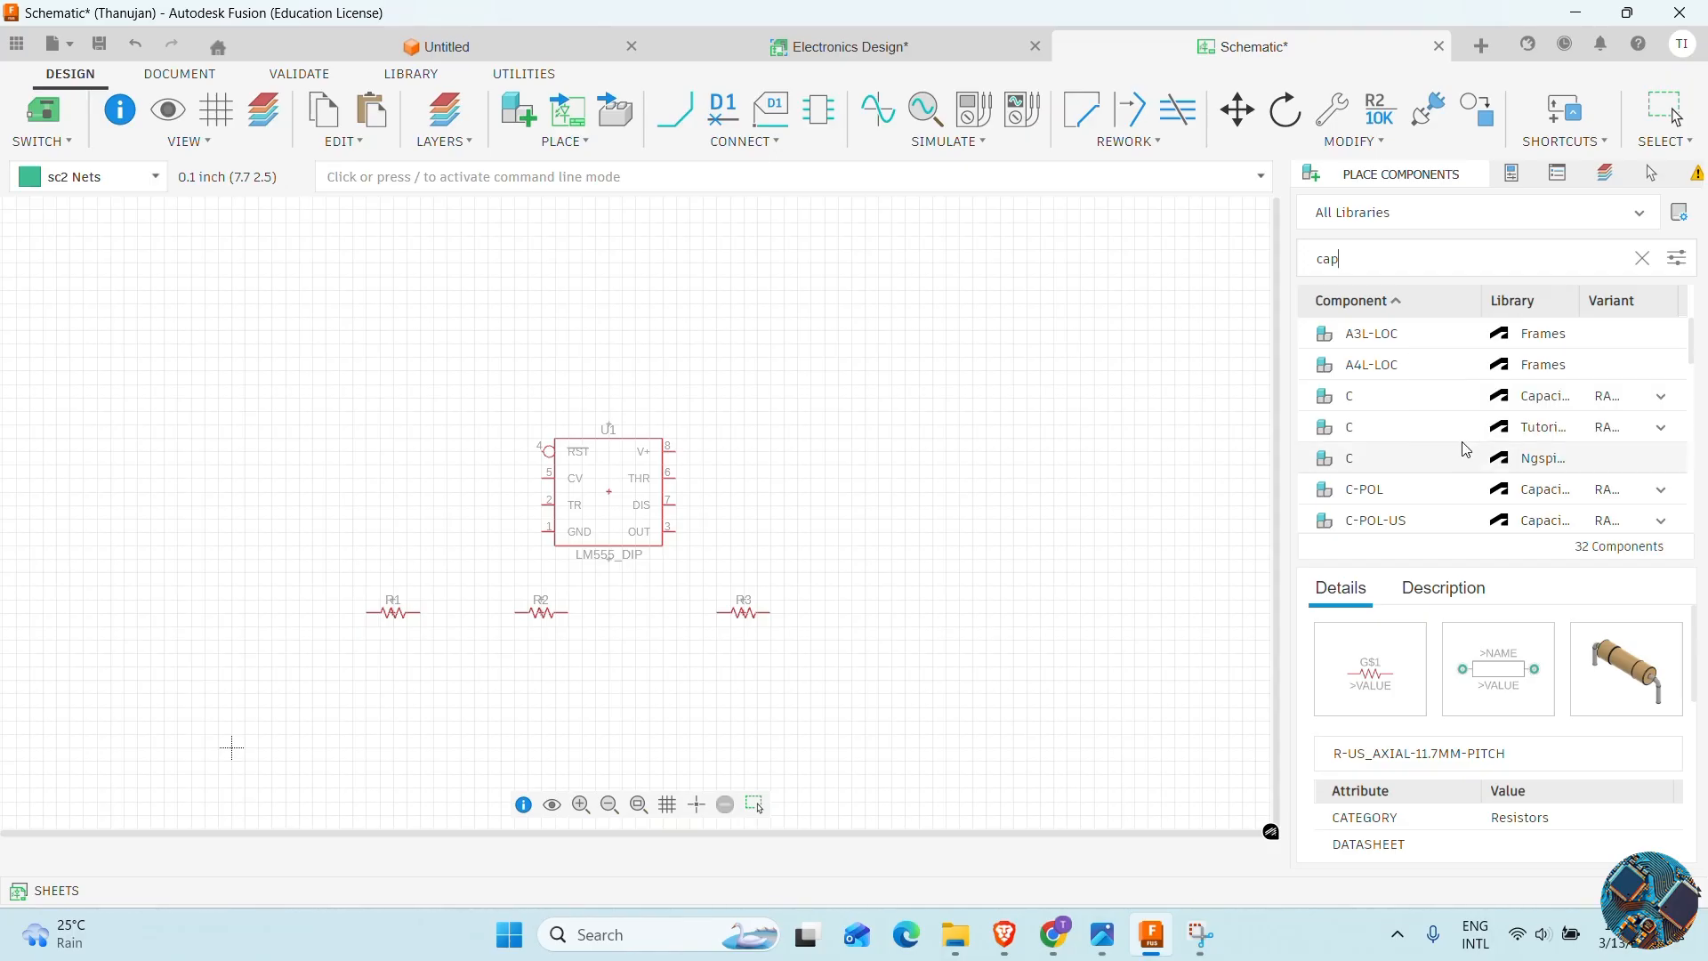
Place one C-POL capacitor with the RADIAL-11MM-DIA variant above the 555 timer, left of its centre
{"action": "scroll", "coordinate": [1446, 485], "scroll_direction": "down", "scroll_amount": 1}
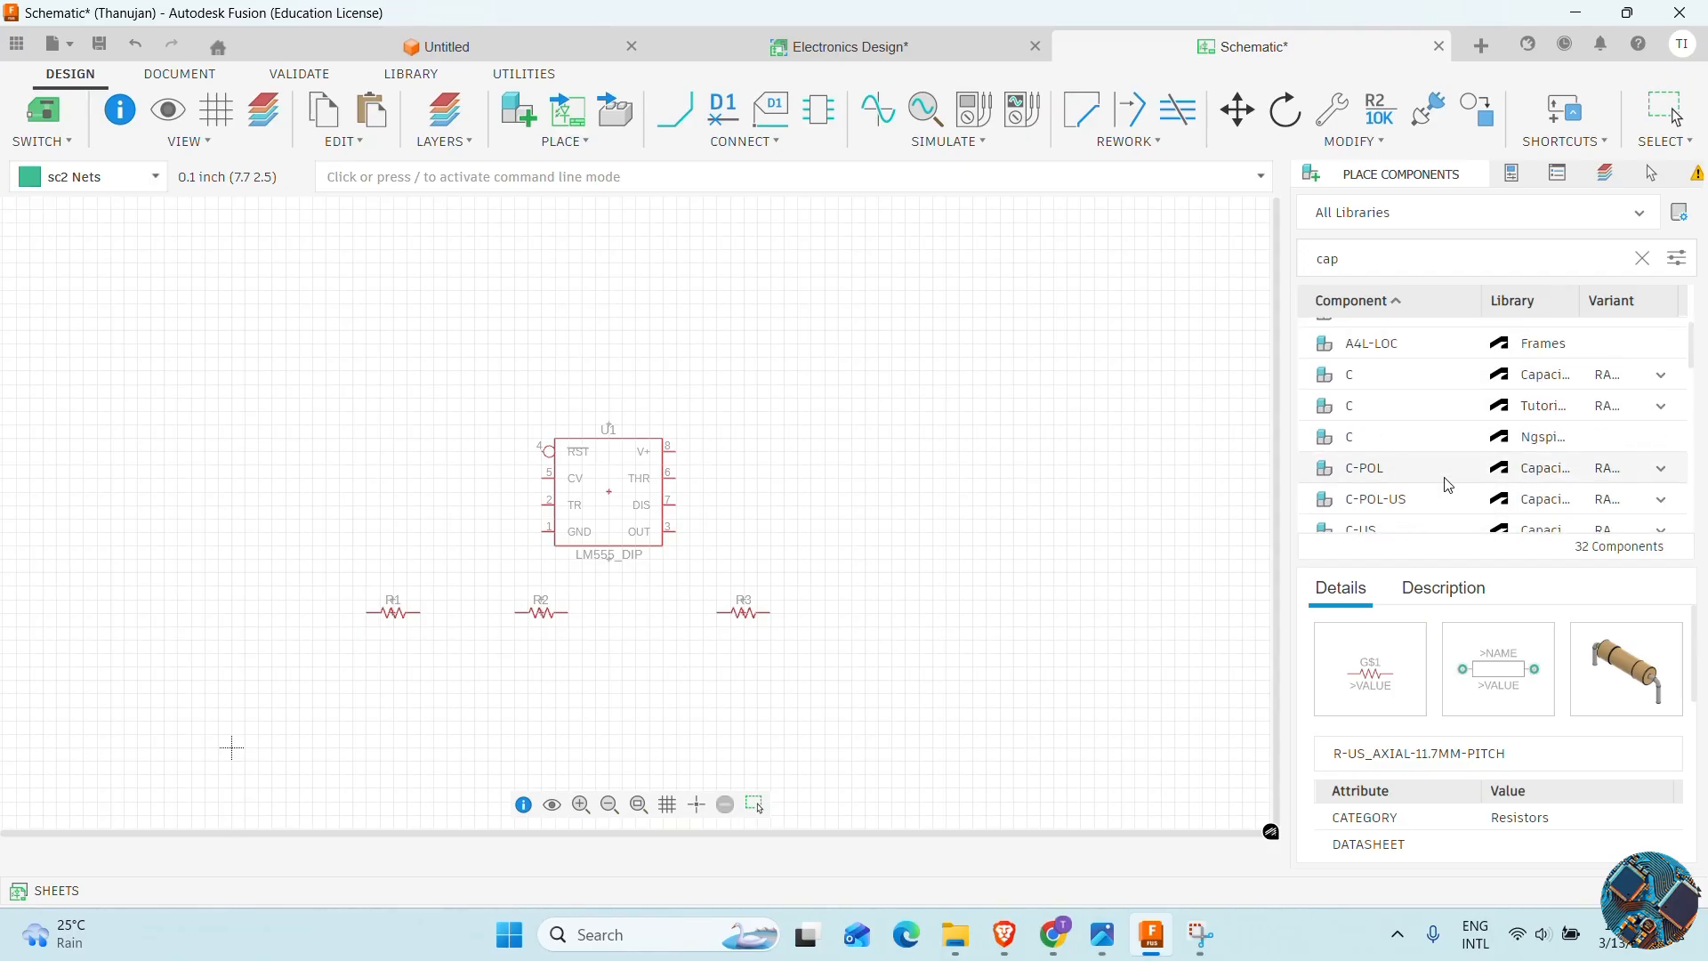
{"action": "scroll", "coordinate": [1446, 484], "scroll_direction": "down", "scroll_amount": 3}
{"action": "scroll", "coordinate": [1448, 485], "scroll_direction": "up", "scroll_amount": 3}
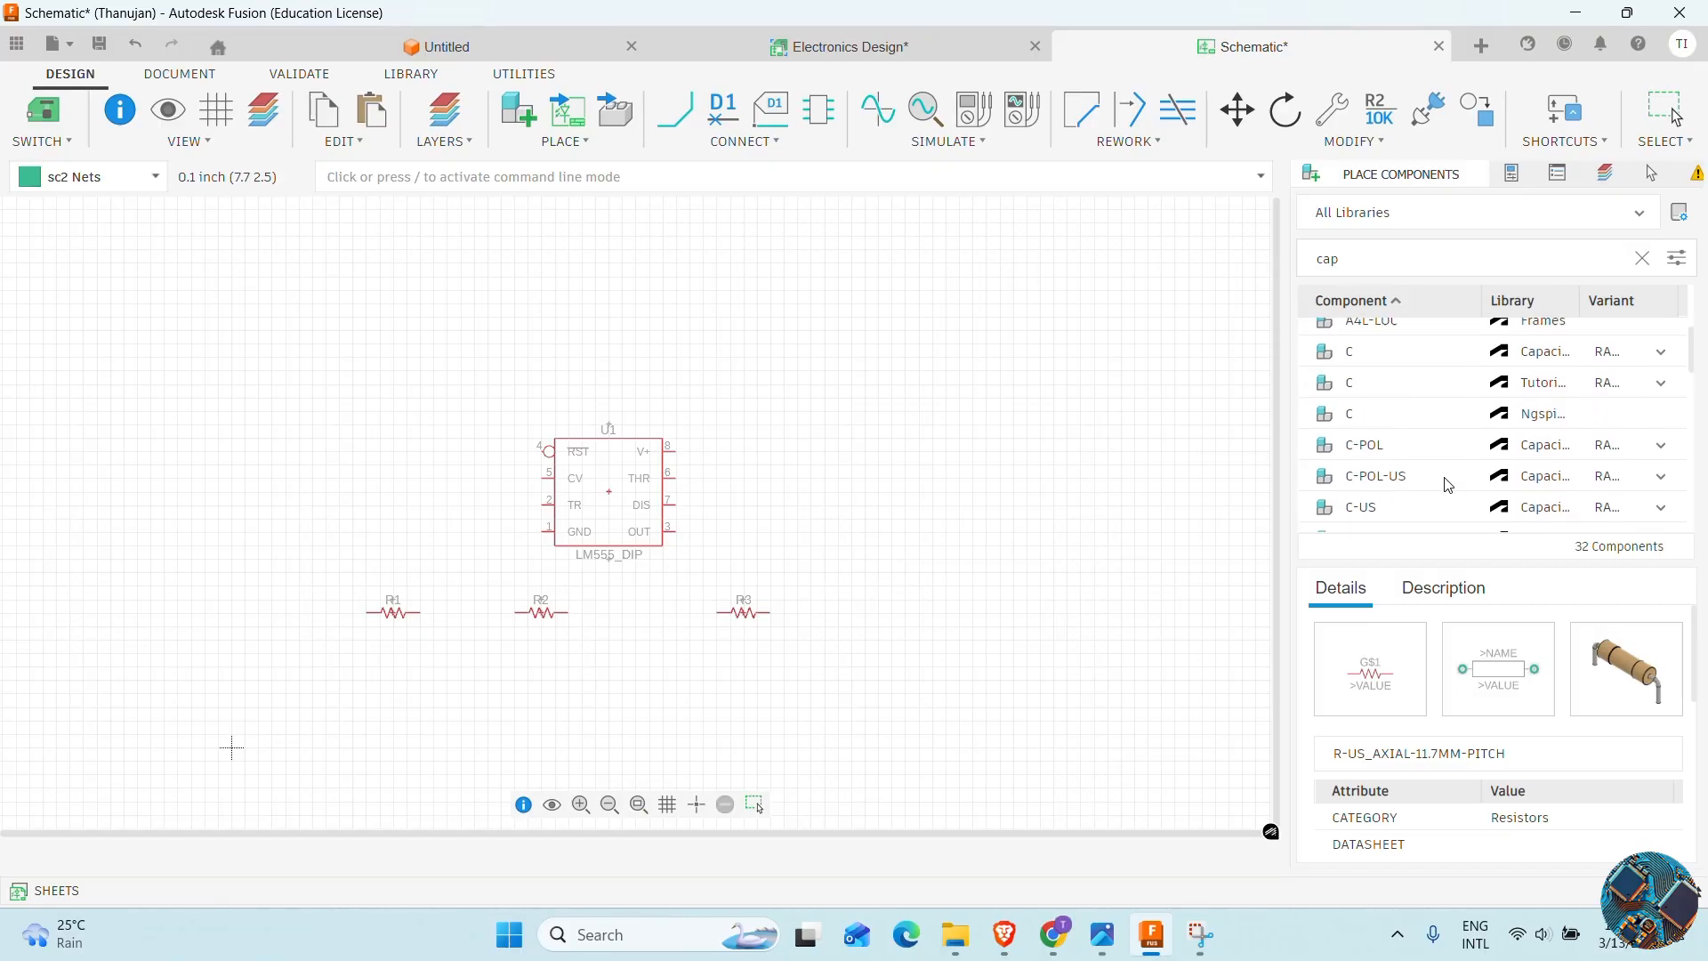
{"action": "left_click", "coordinate": [1660, 448]}
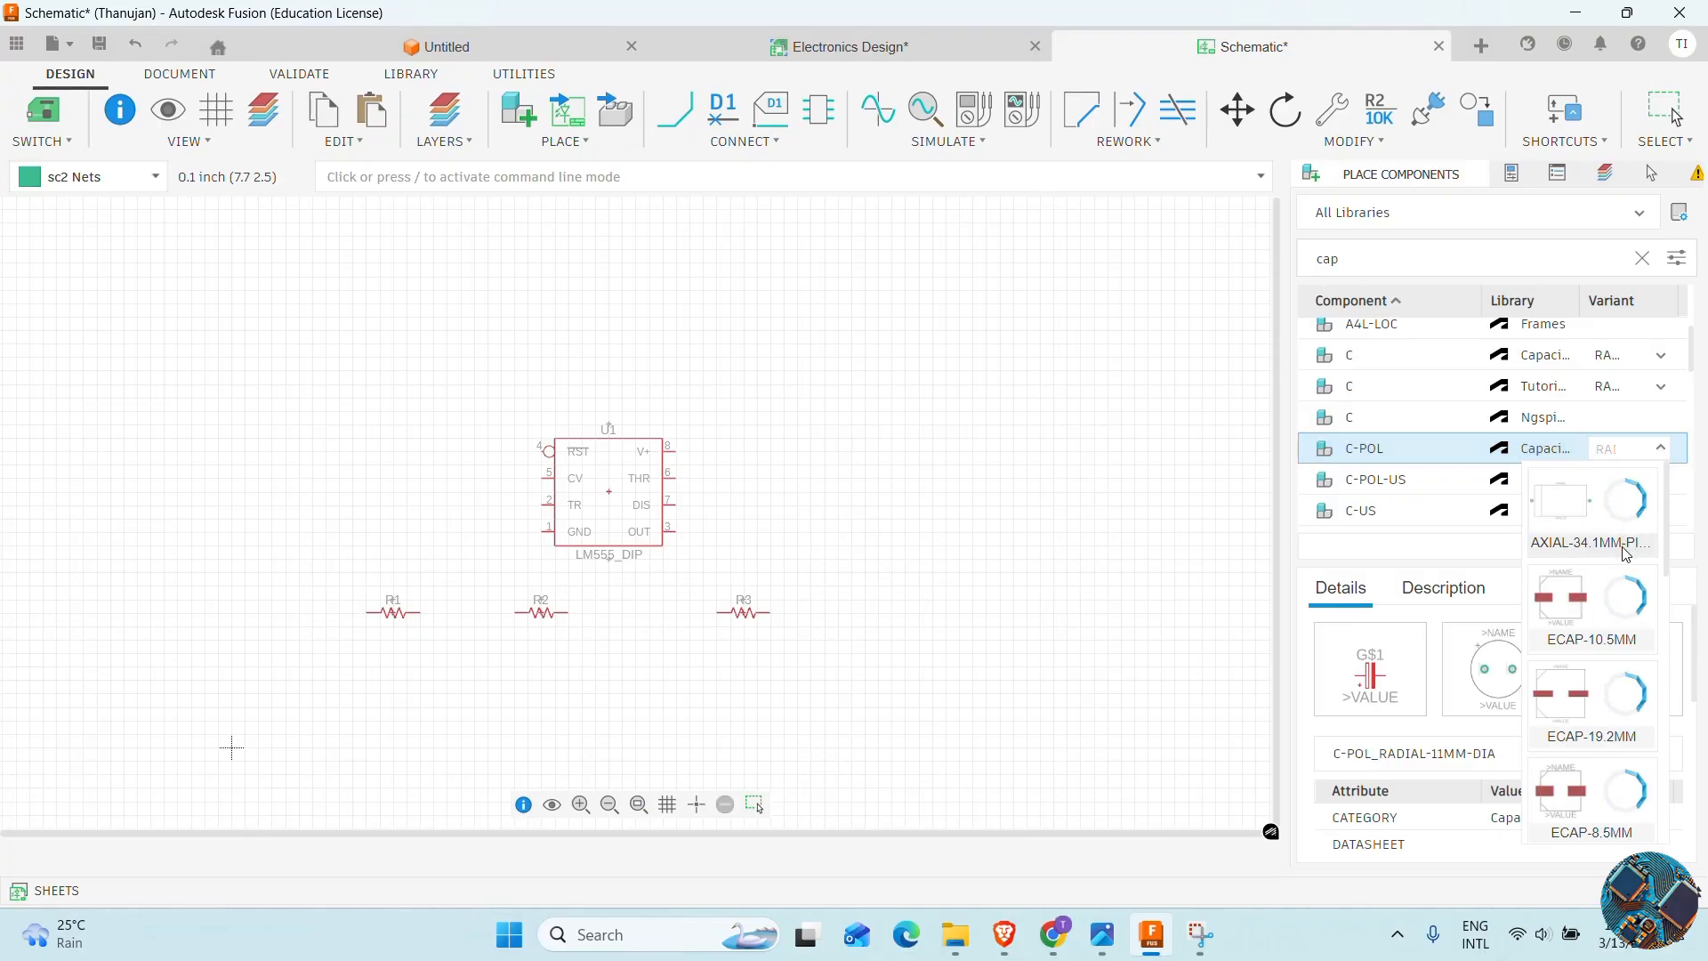
{"action": "scroll", "coordinate": [1627, 569], "scroll_direction": "down", "scroll_amount": 1}
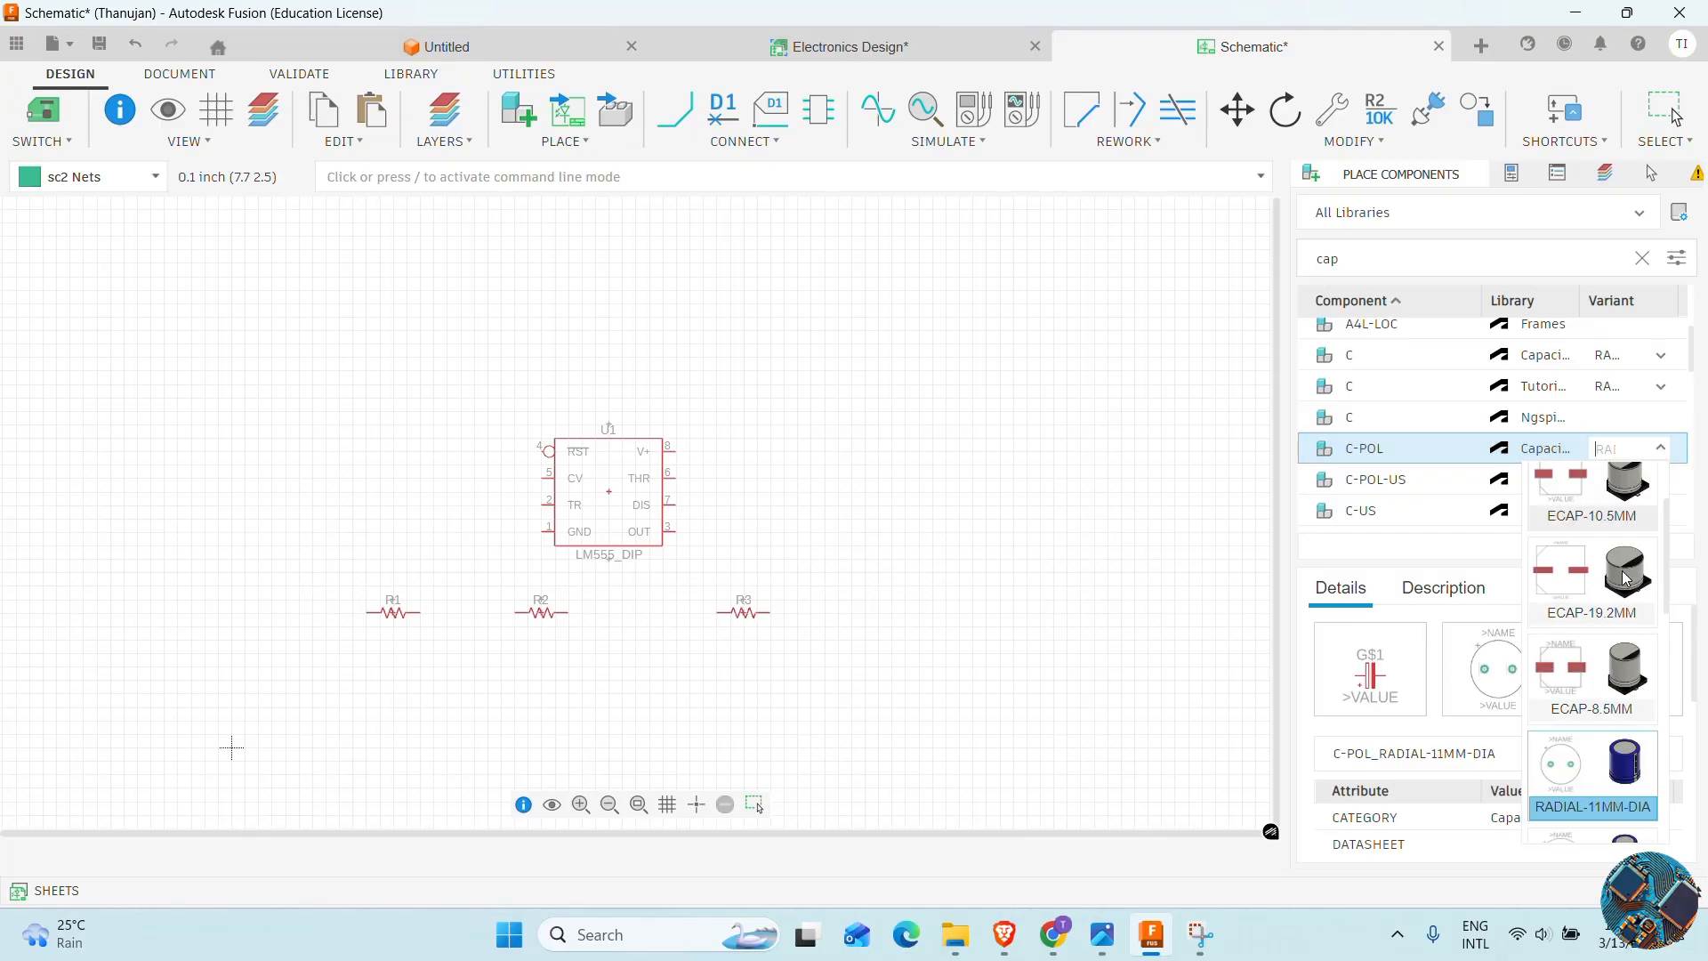
{"action": "scroll", "coordinate": [1626, 576], "scroll_direction": "down", "scroll_amount": 2}
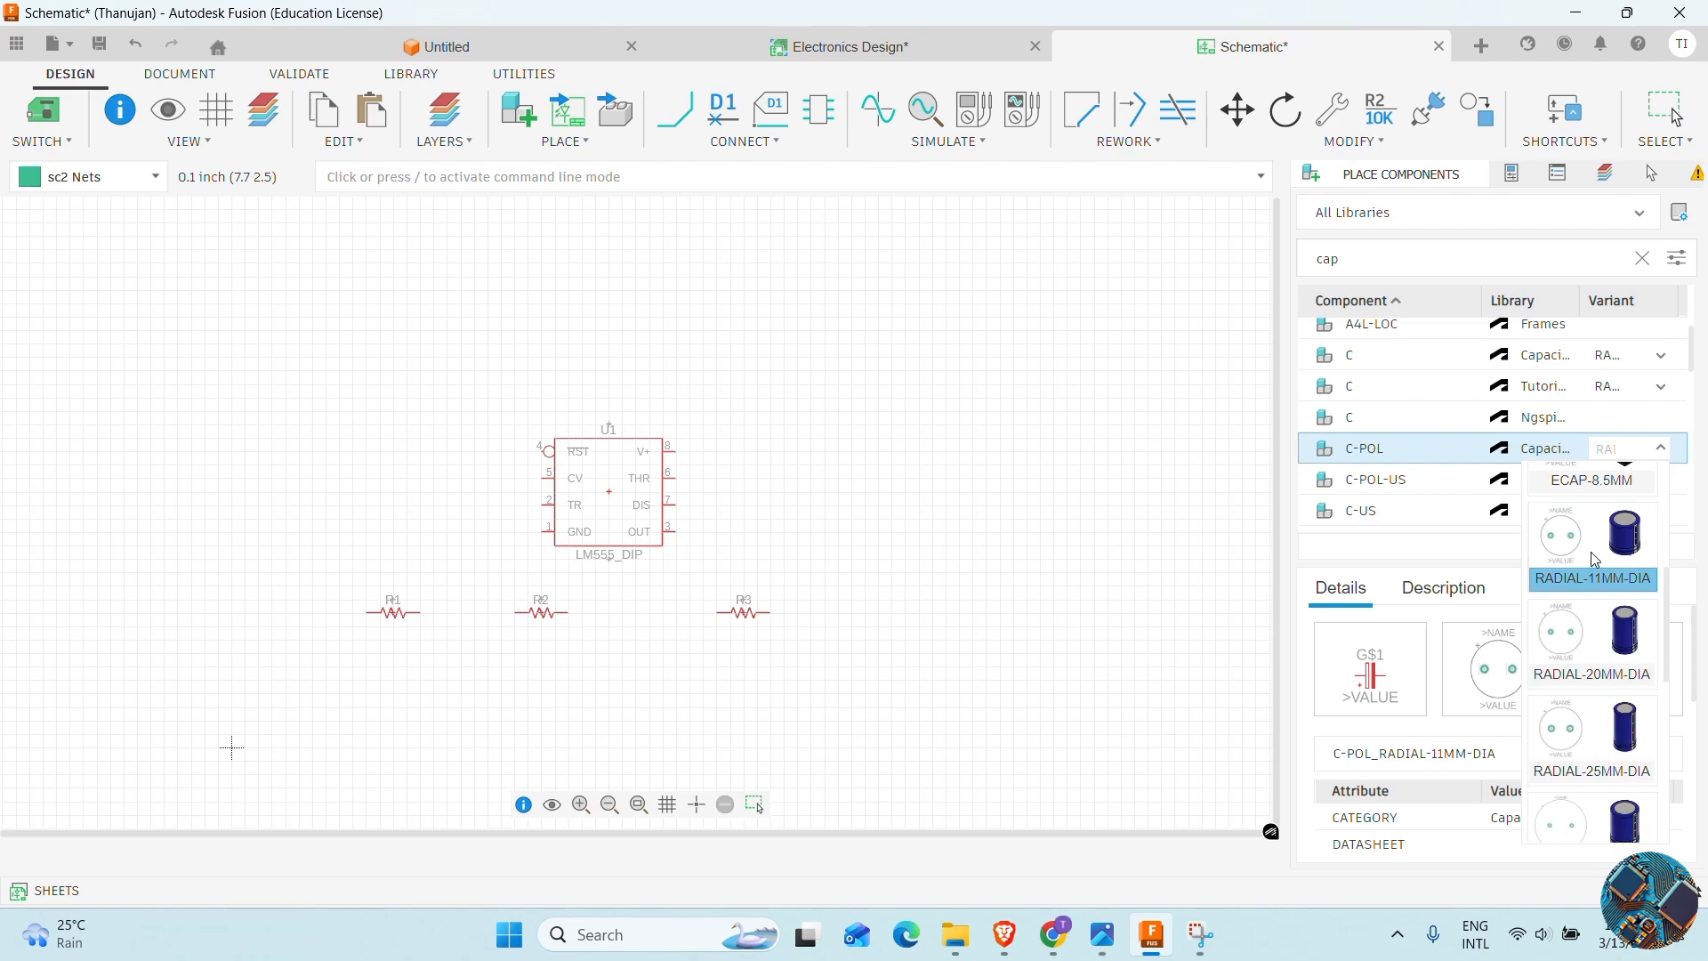
{"action": "left_click", "coordinate": [1595, 561]}
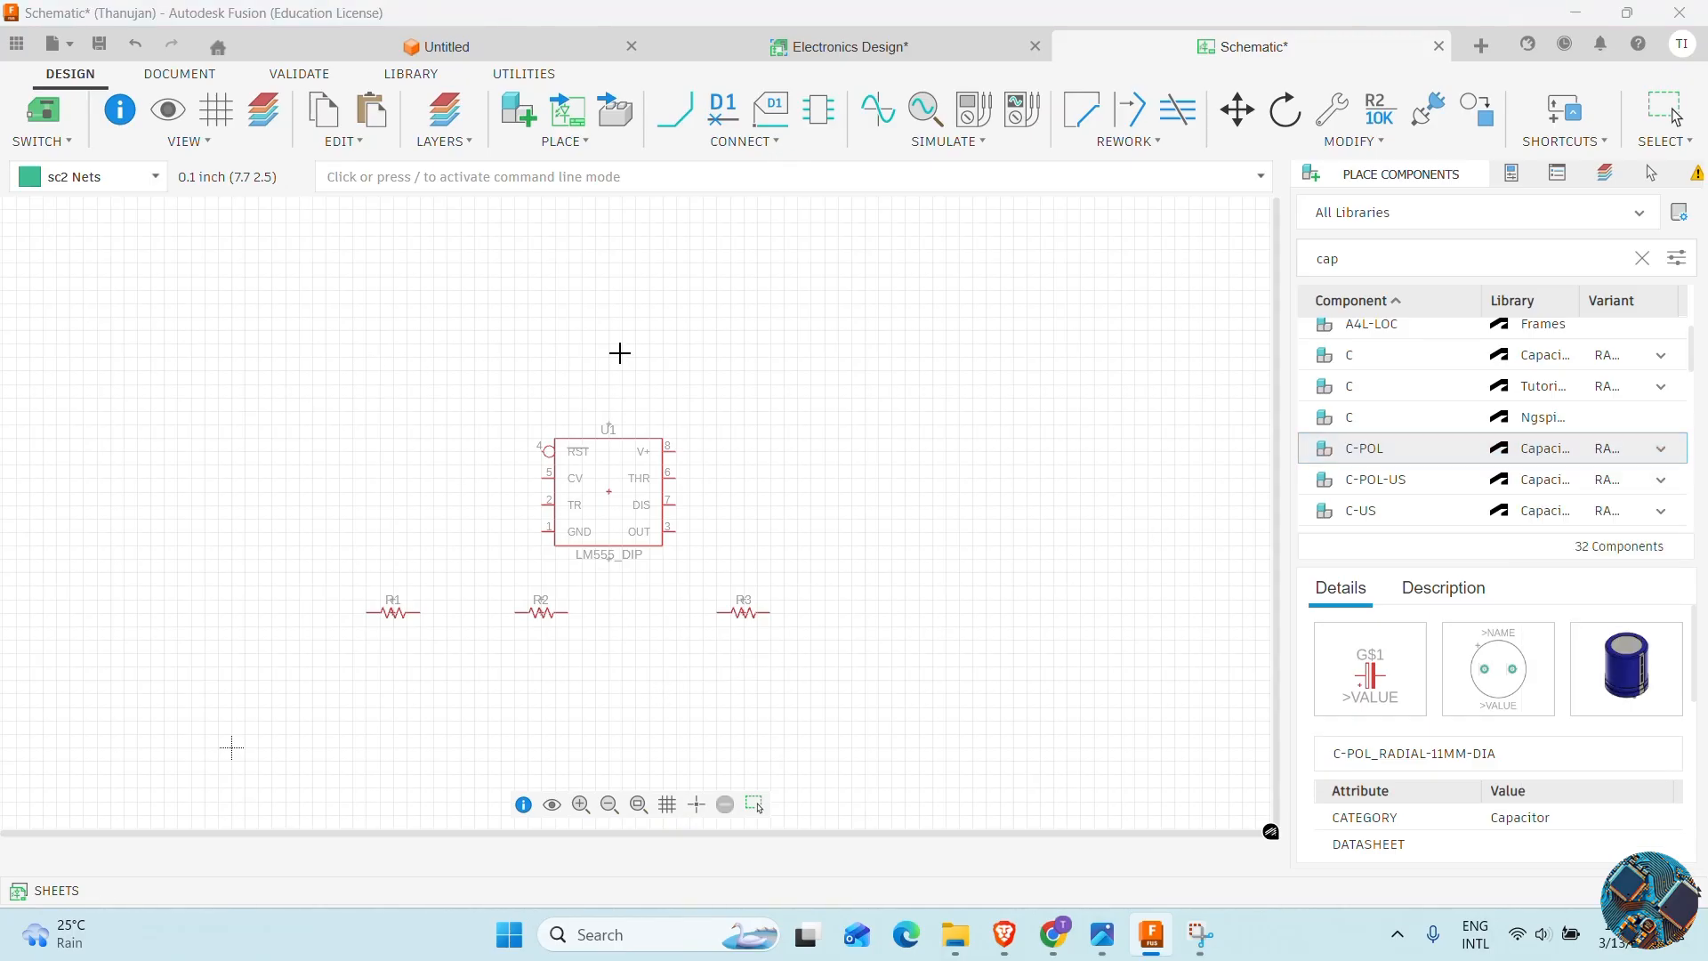
{"action": "left_click", "coordinate": [473, 383]}
{"action": "left_click", "coordinate": [541, 384]}
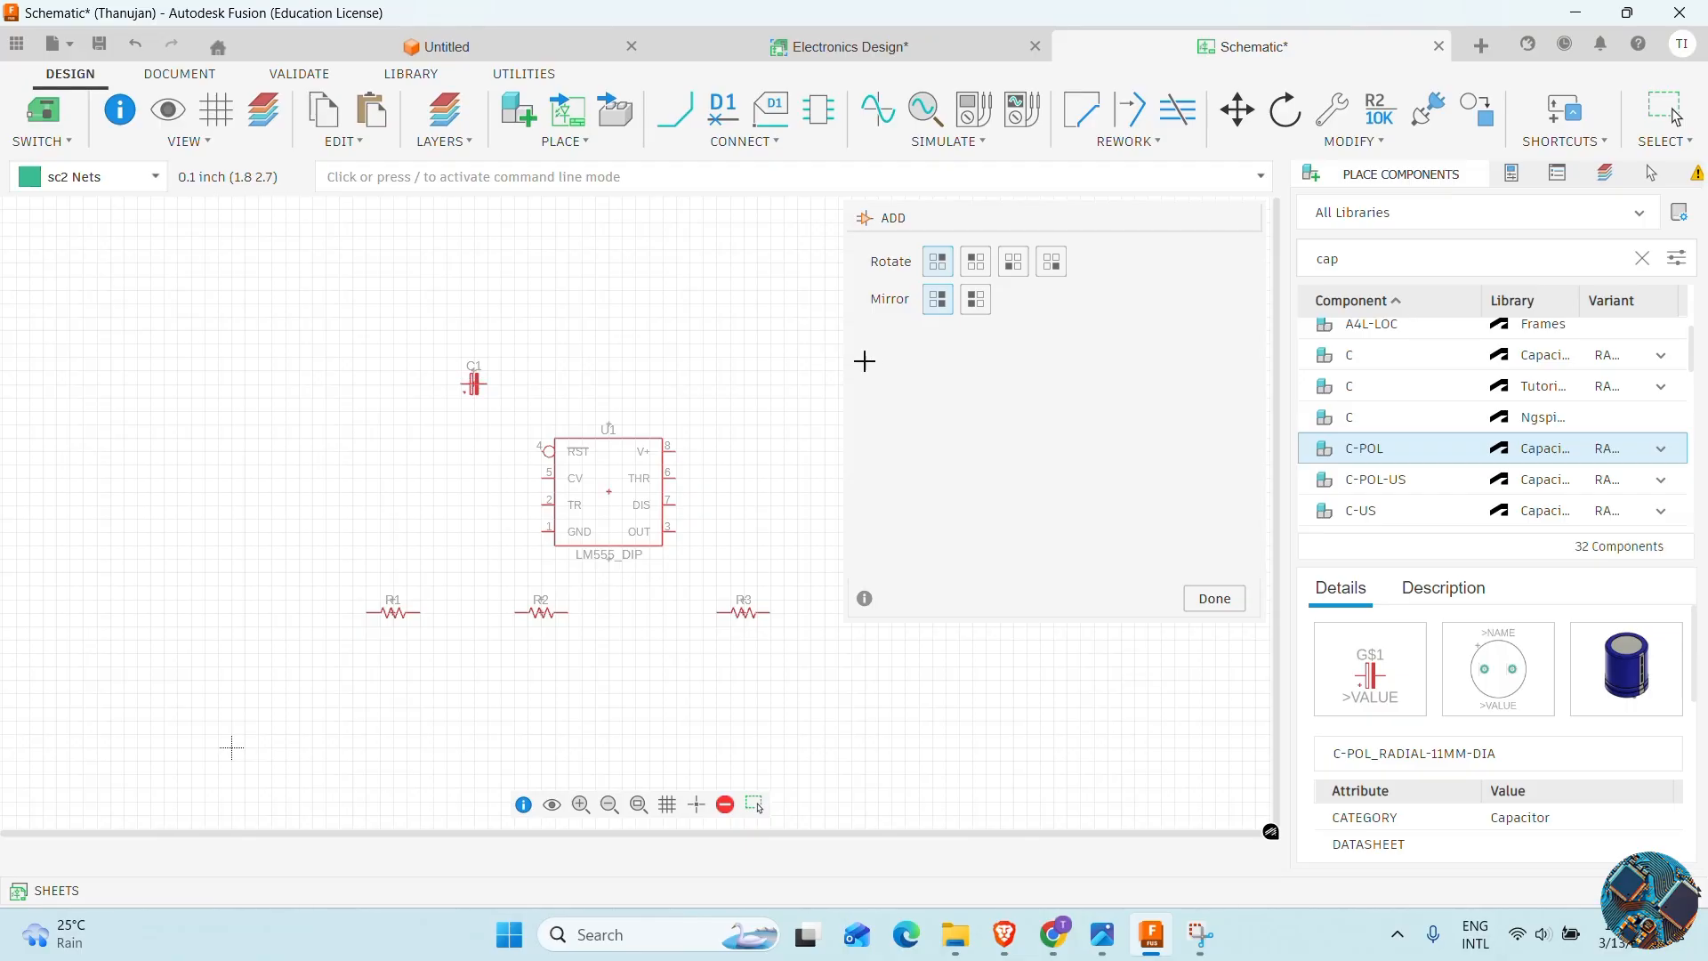
{"action": "key", "text": "Escape"}
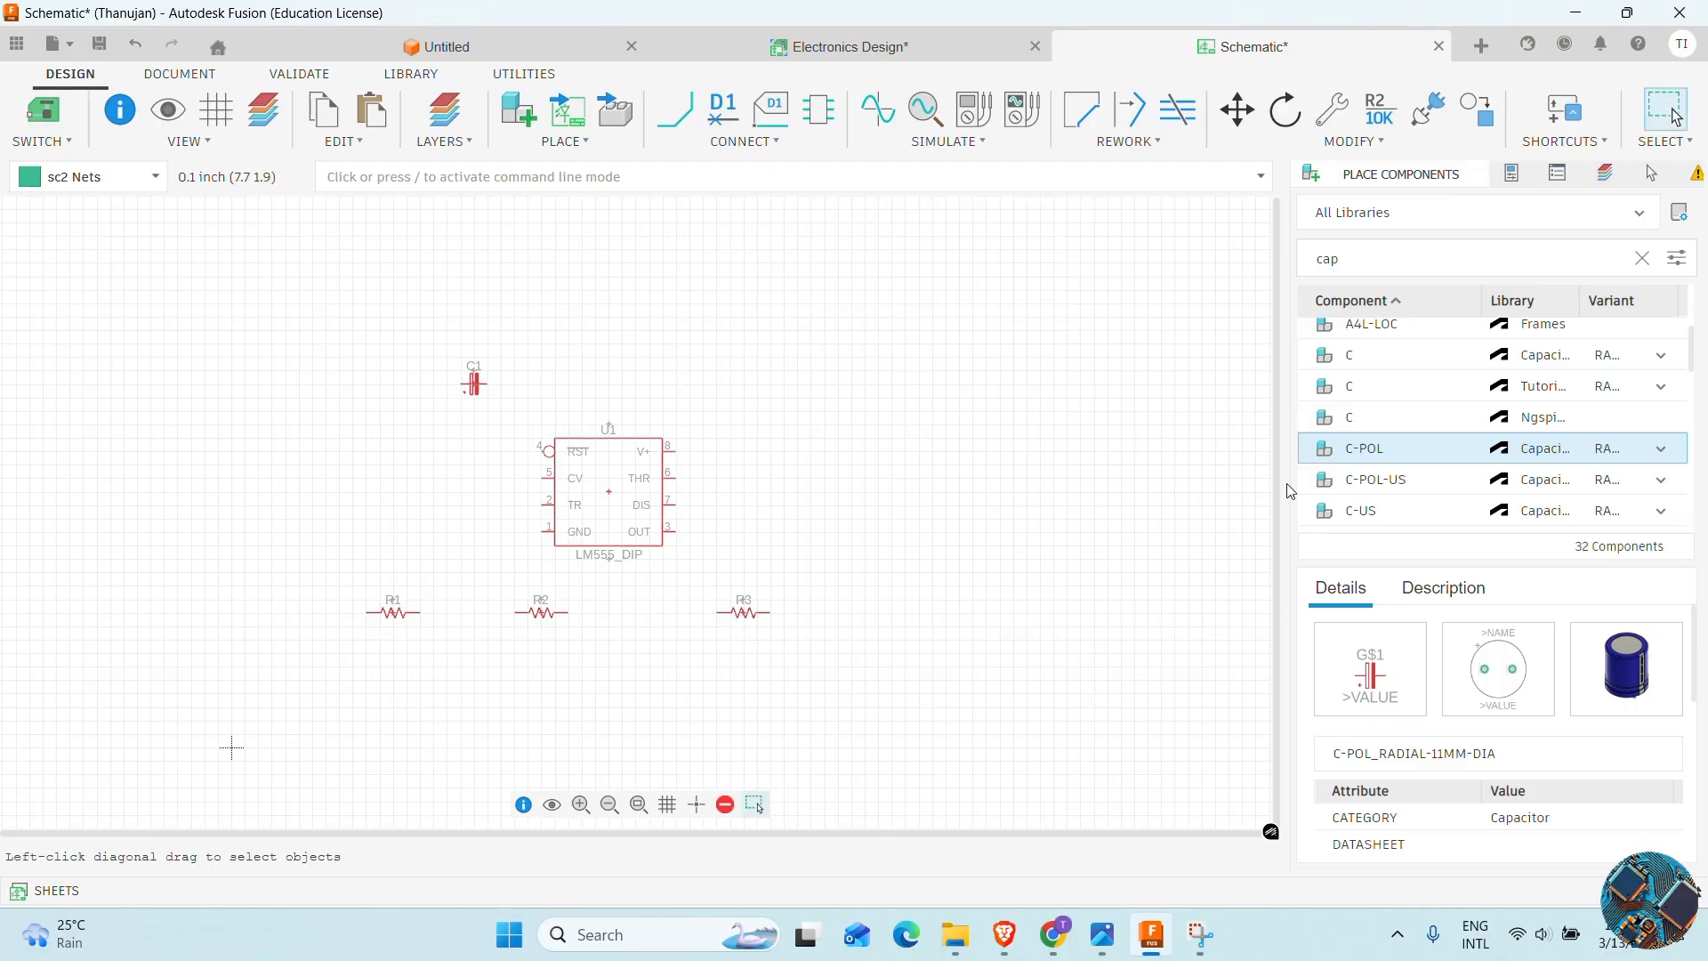
Place one CAPACITOR from the Tinkercad library with the CERAMIC-2.54MM variant above and to the right of the 555 timer
{"action": "scroll", "coordinate": [1395, 480], "scroll_direction": "down", "scroll_amount": 1}
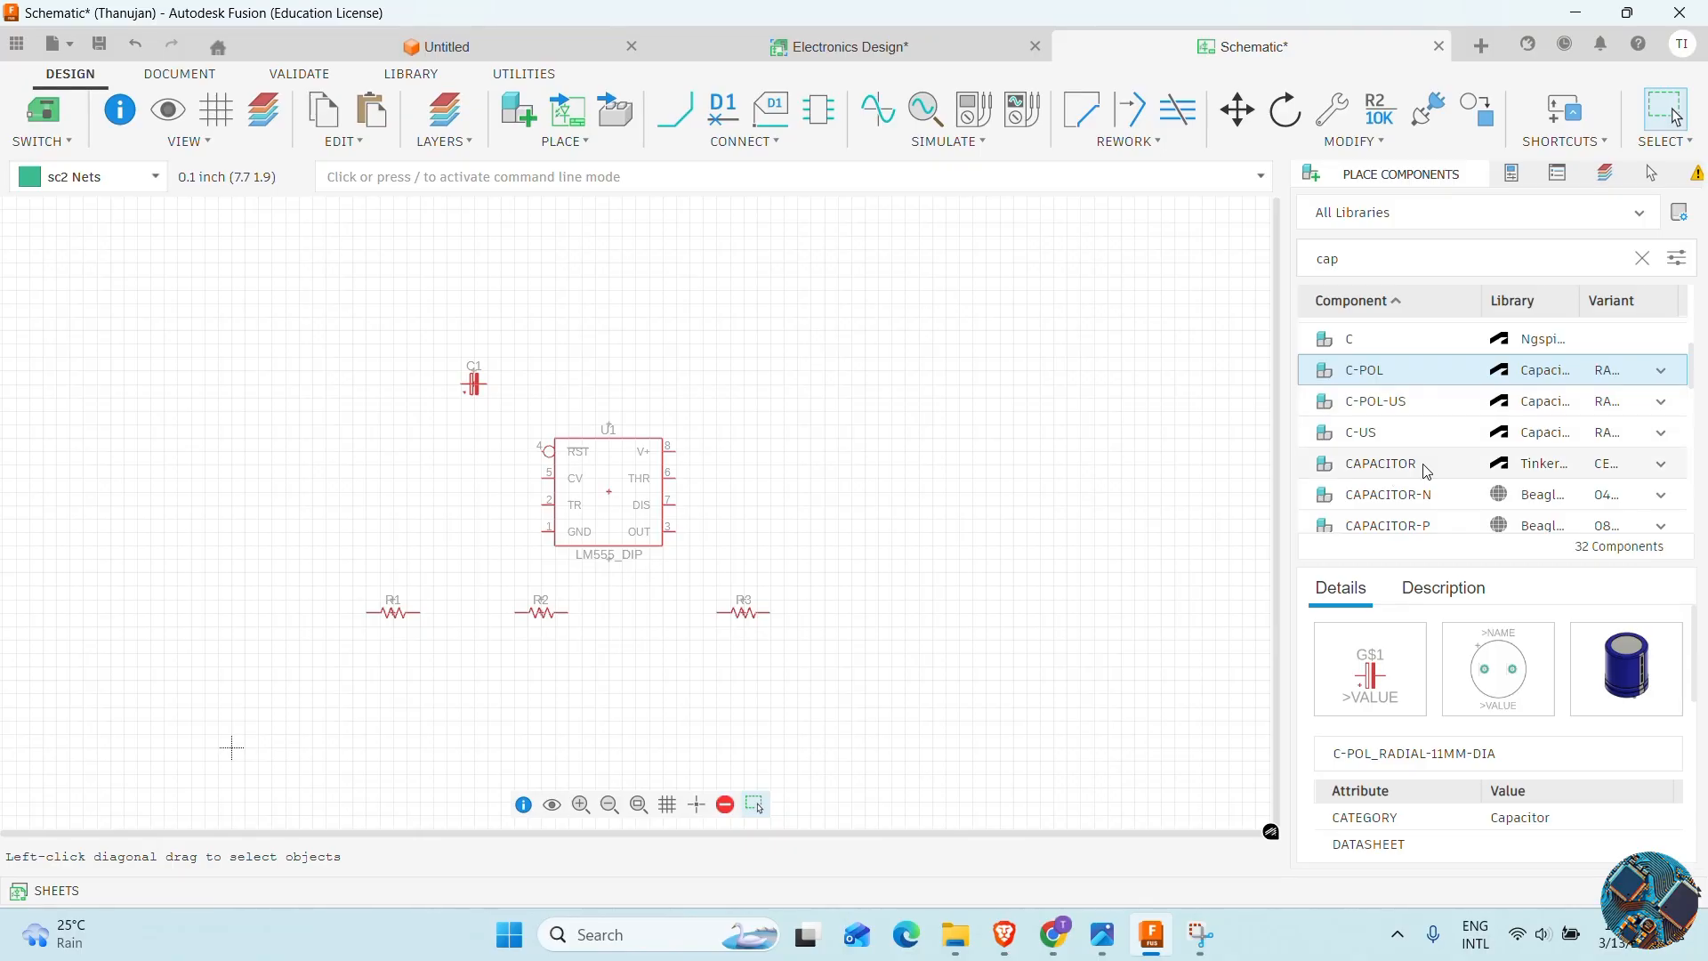
{"action": "left_click", "coordinate": [1427, 469]}
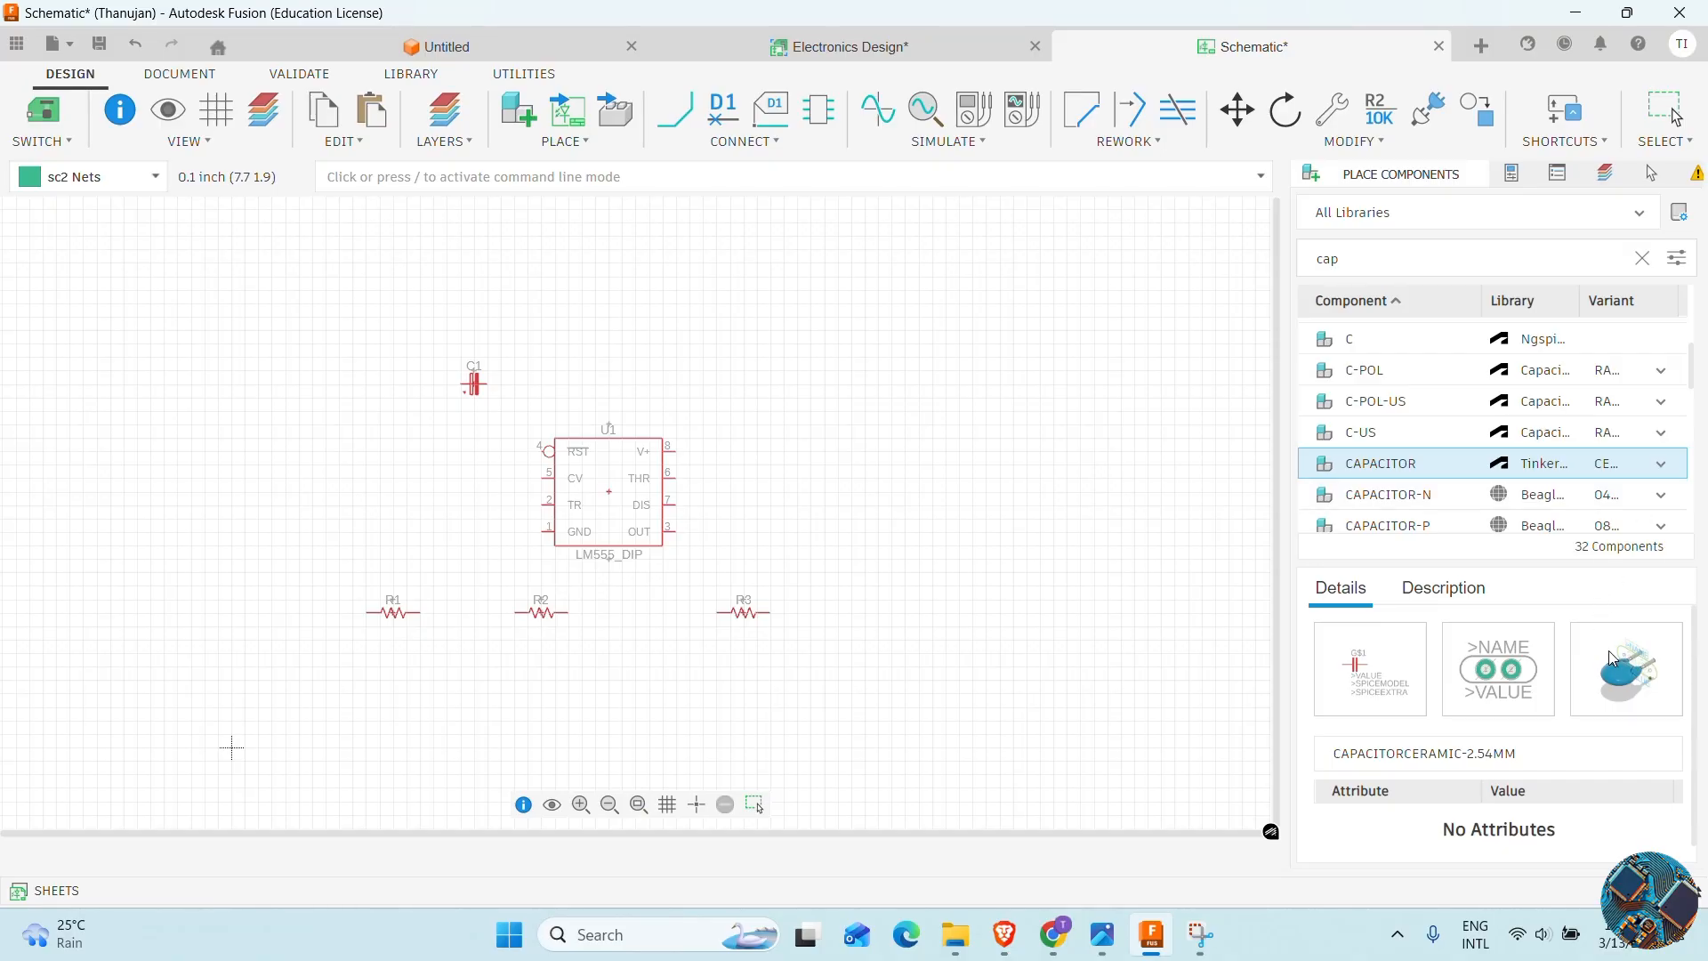
{"action": "left_click", "coordinate": [1661, 463]}
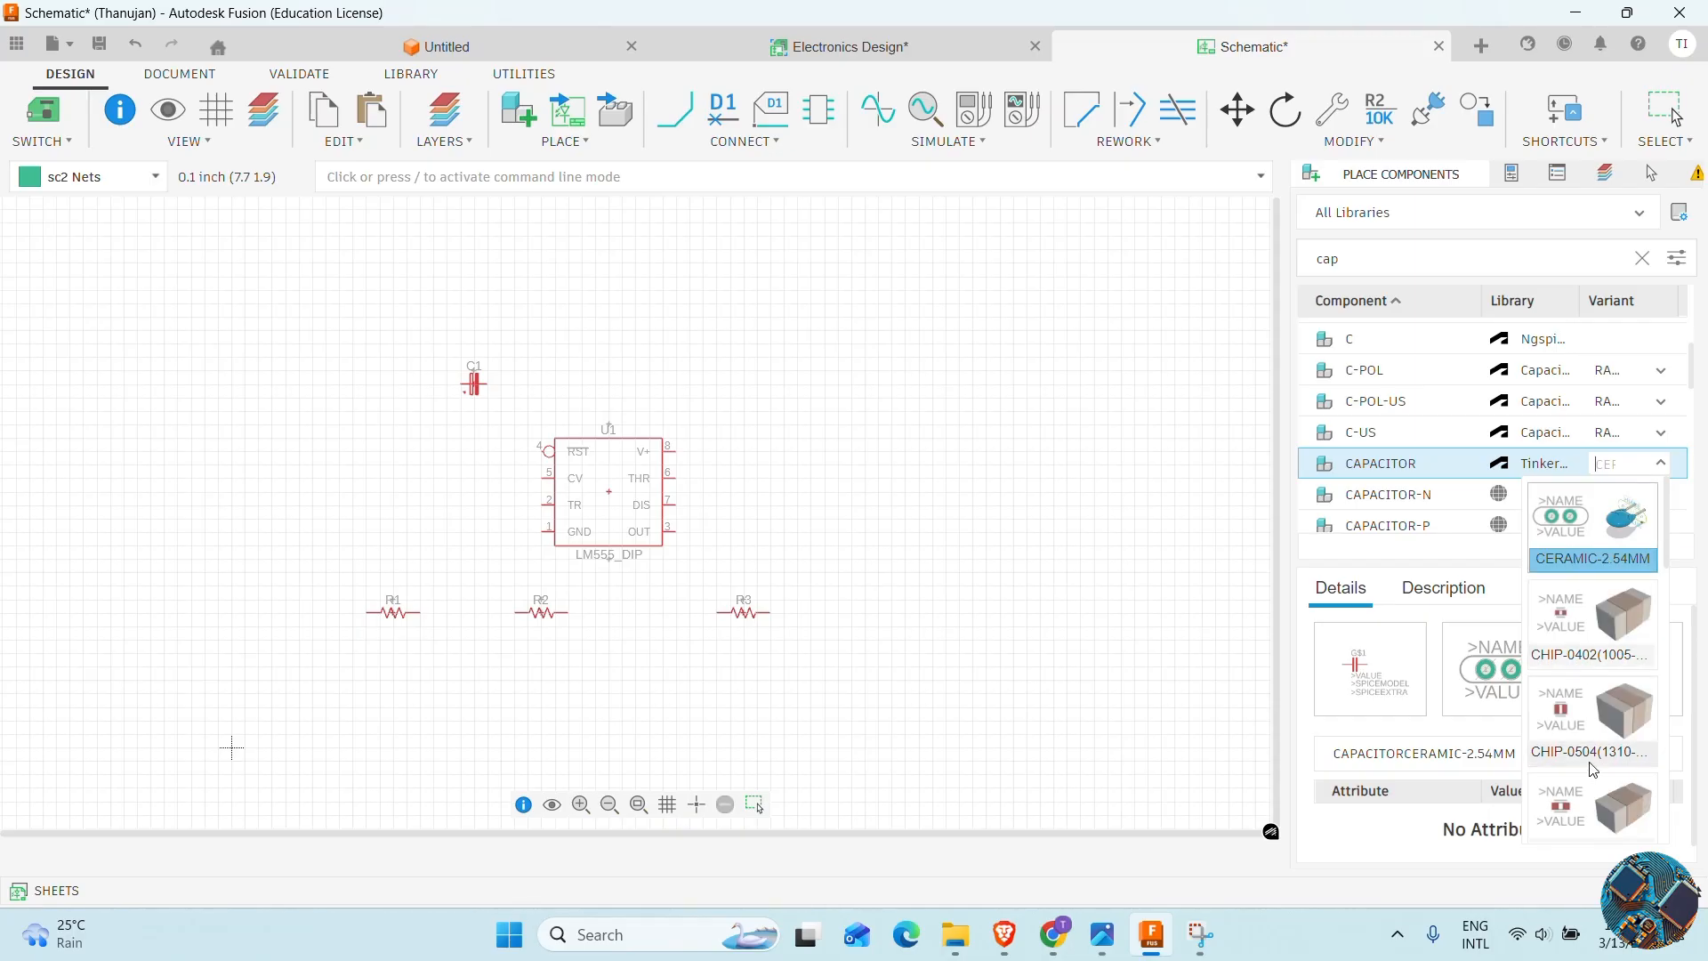
{"action": "left_click", "coordinate": [1524, 470]}
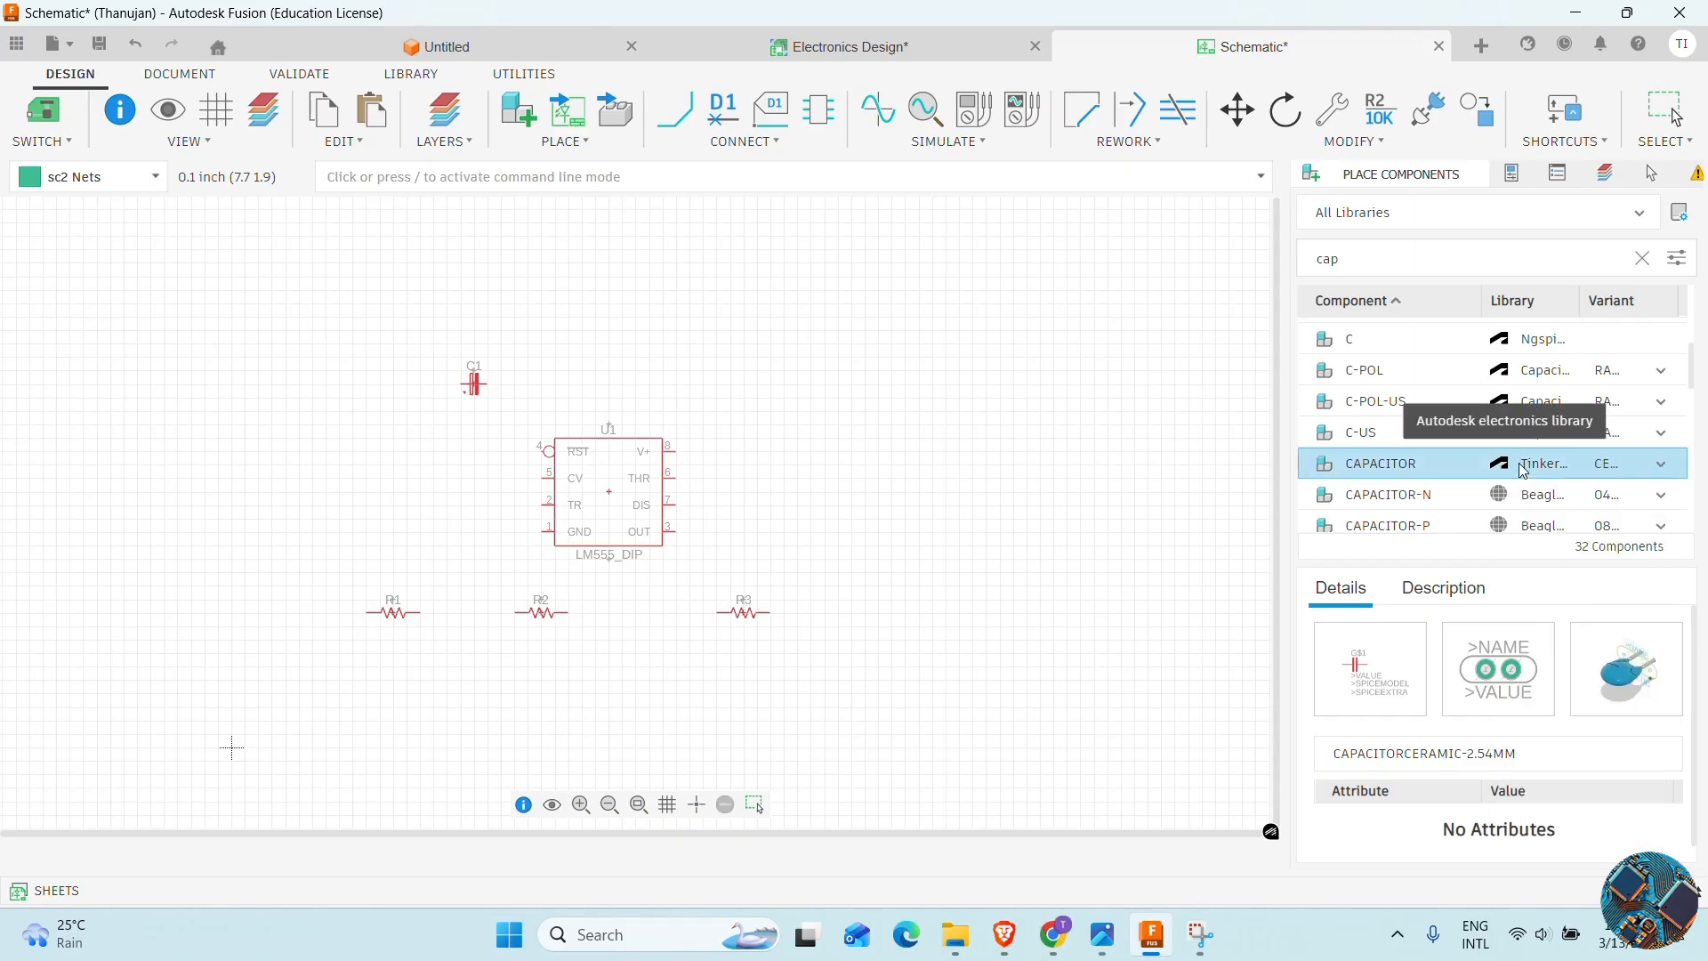
{"action": "double_click", "coordinate": [1397, 475]}
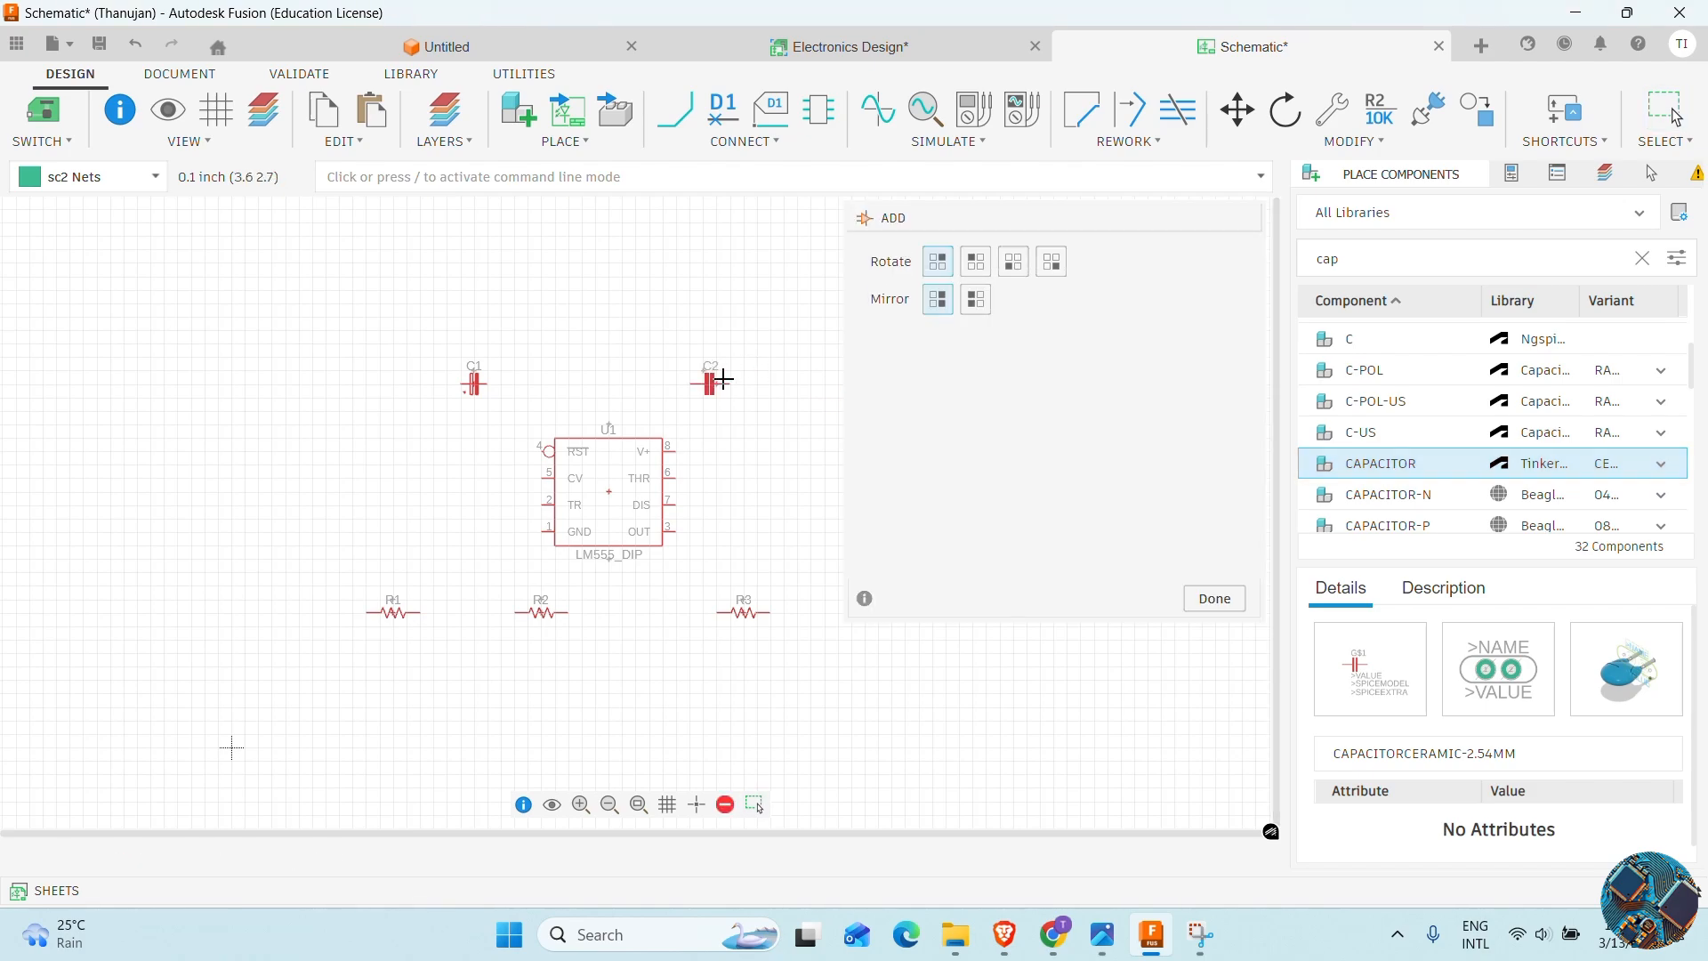
{"action": "left_click", "coordinate": [727, 375]}
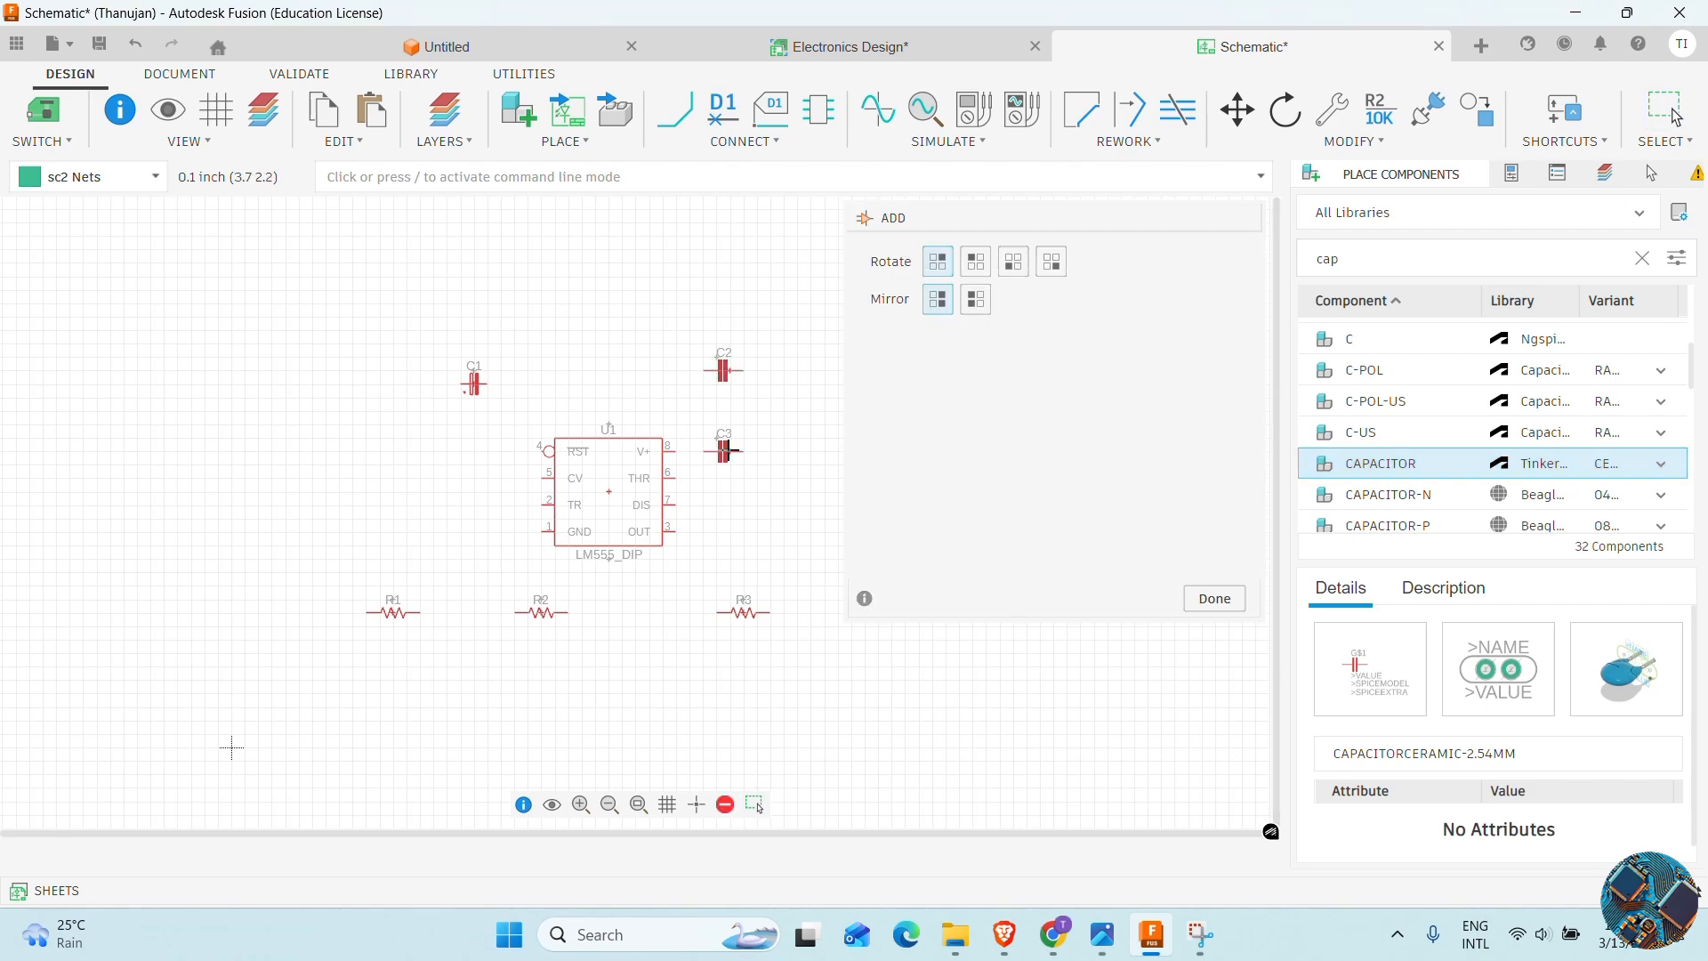
{"action": "key", "text": "Escape"}
{"action": "key", "text": "Escape"}
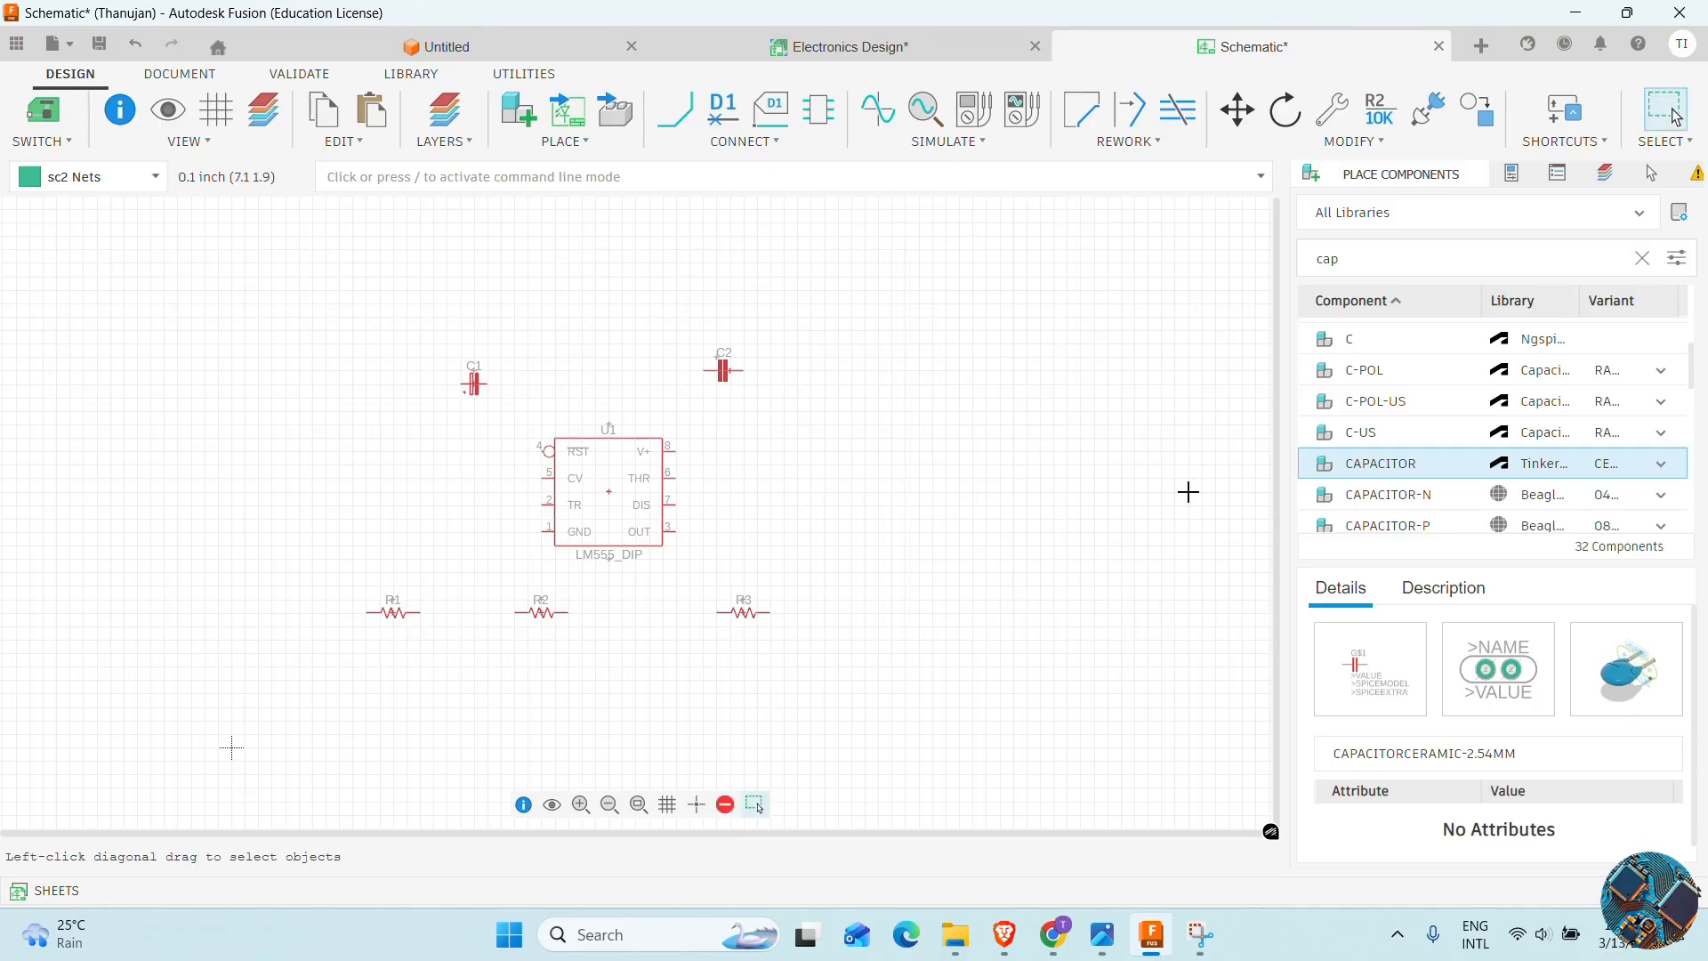
Filter the component library for "led" and place one Tinkercad LED_RADIAL with the BLUE variant to the right of the 555 timer
{"action": "left_click", "coordinate": [1379, 263]}
{"action": "key", "text": "BackSpace"}
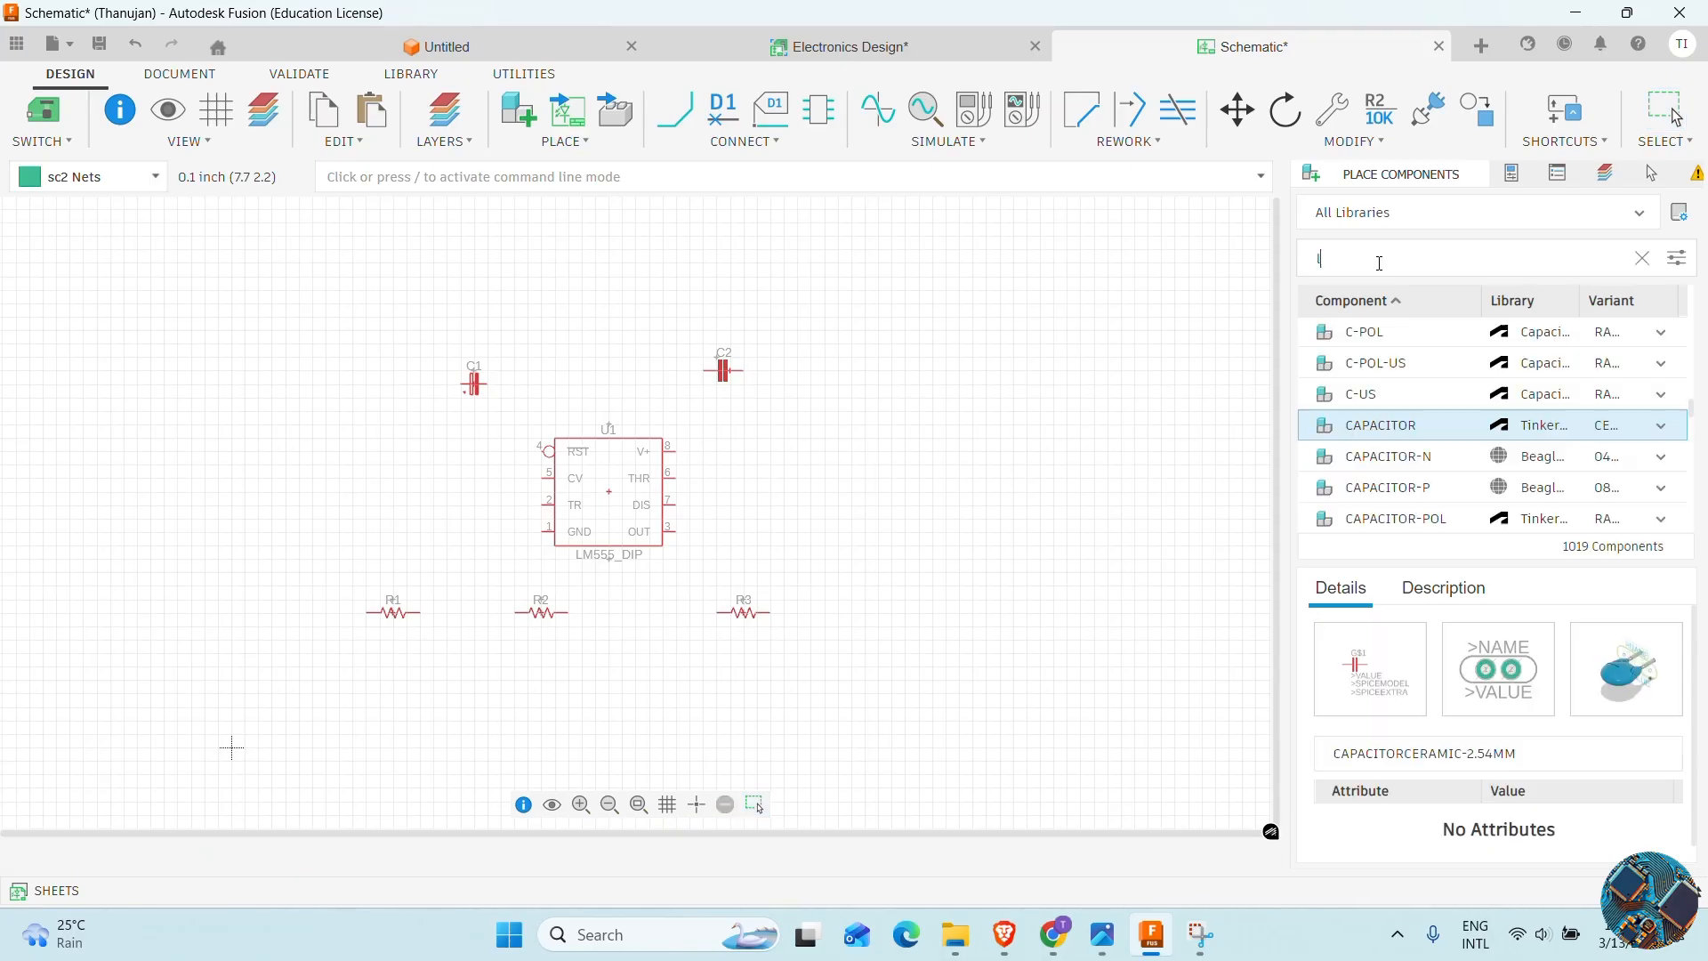
{"action": "type", "text": "led"}
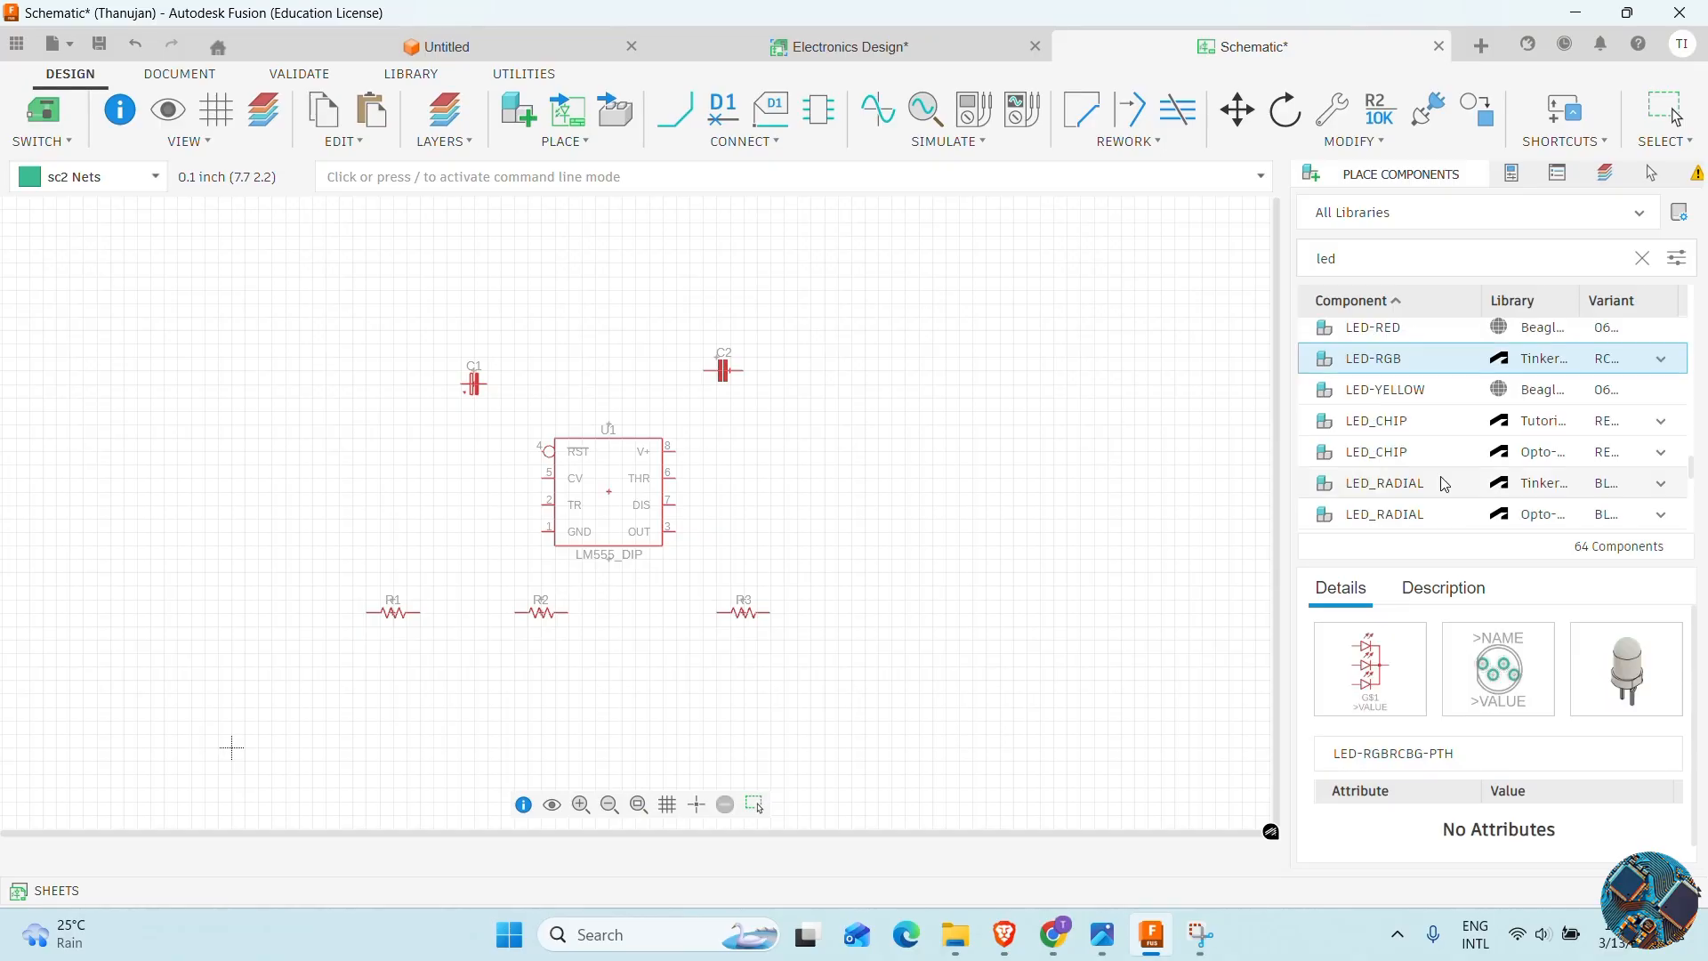
{"action": "scroll", "coordinate": [1448, 483], "scroll_direction": "down", "scroll_amount": 2}
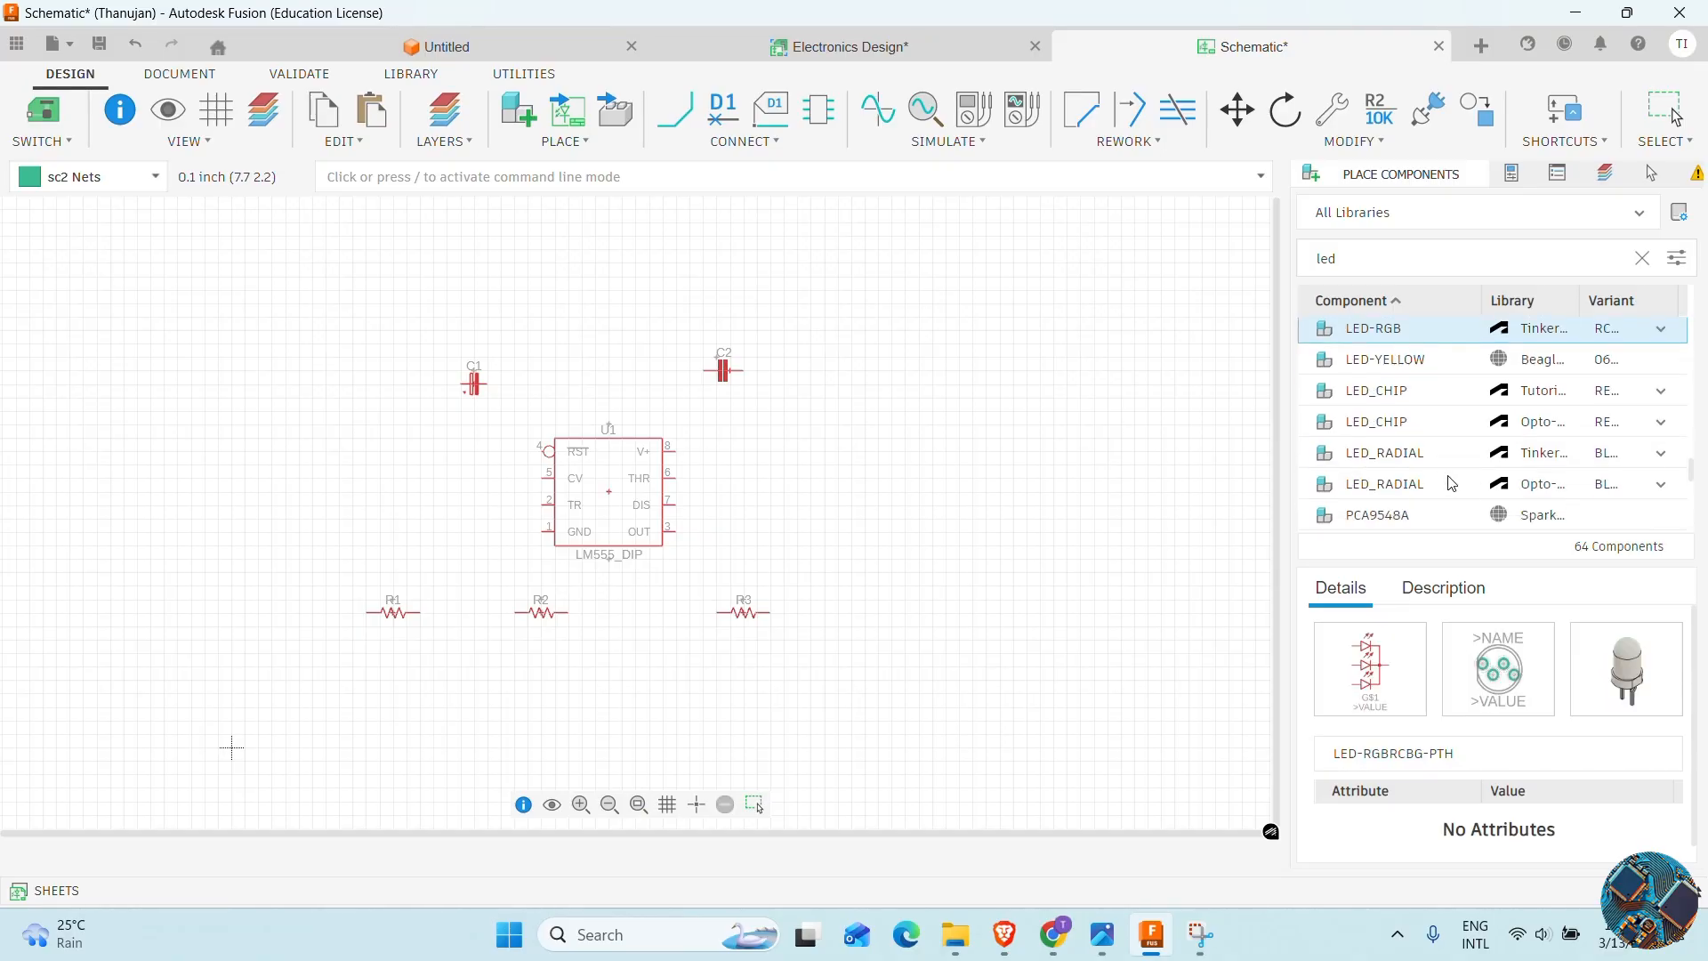
{"action": "left_click", "coordinate": [1564, 454]}
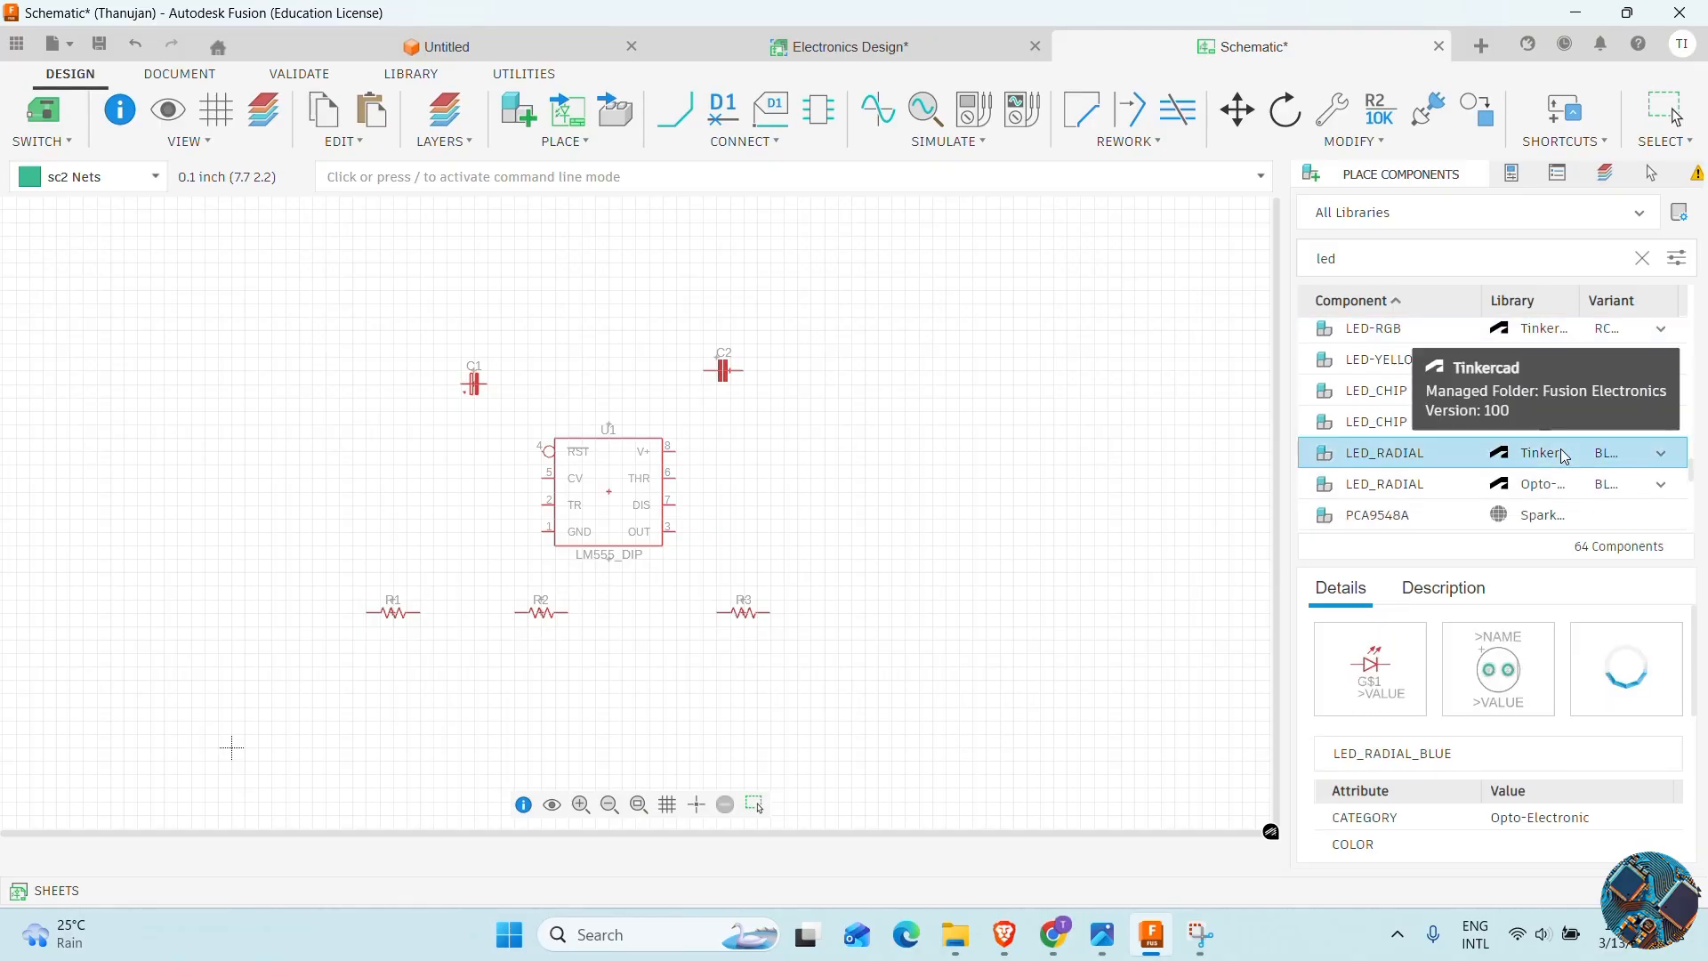
{"action": "left_click", "coordinate": [1661, 455]}
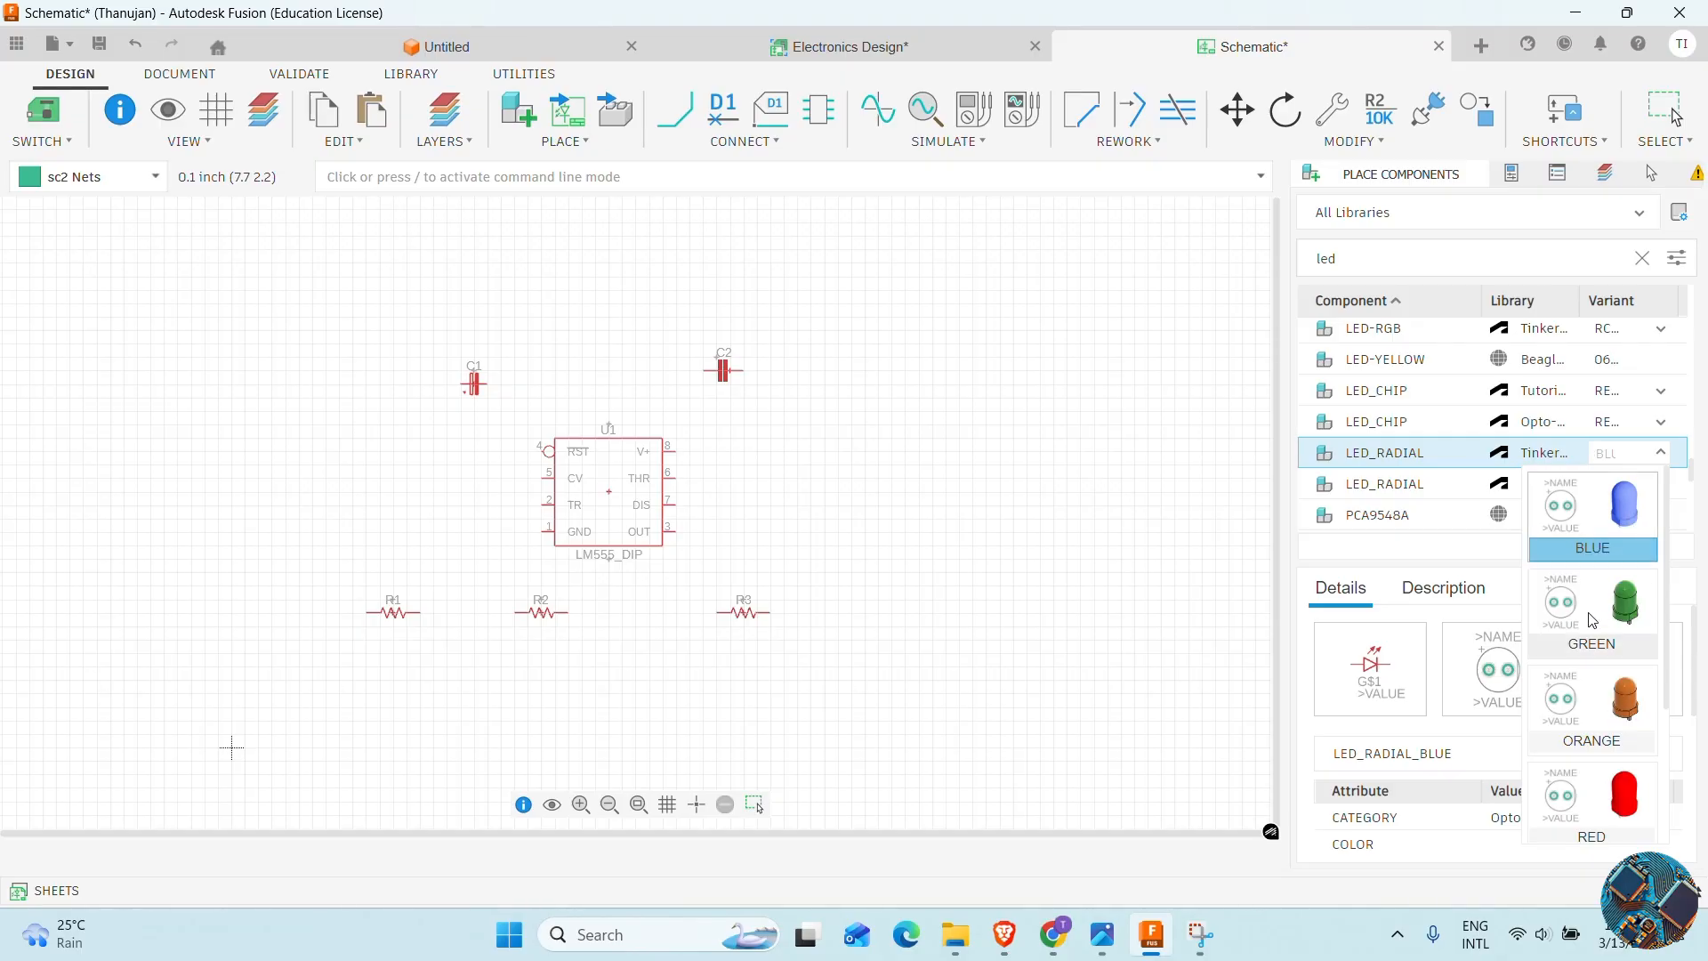
{"action": "left_click", "coordinate": [1603, 520]}
{"action": "double_click", "coordinate": [1370, 460]}
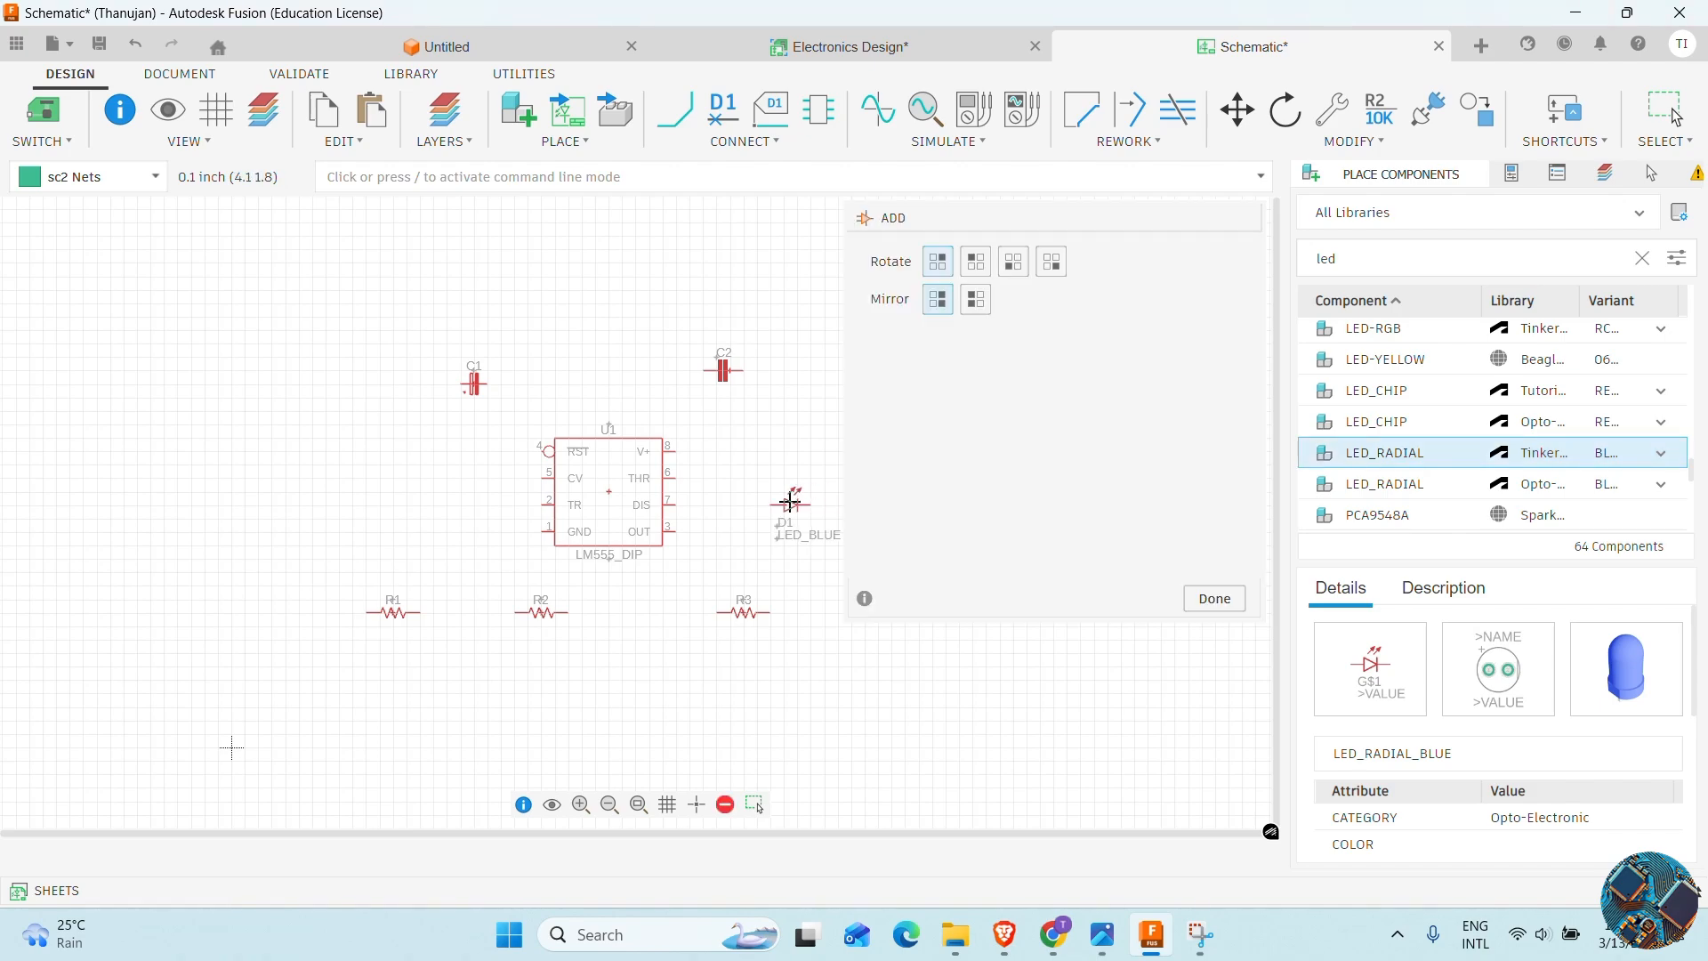
{"action": "left_click", "coordinate": [789, 503]}
{"action": "key", "text": "Escape"}
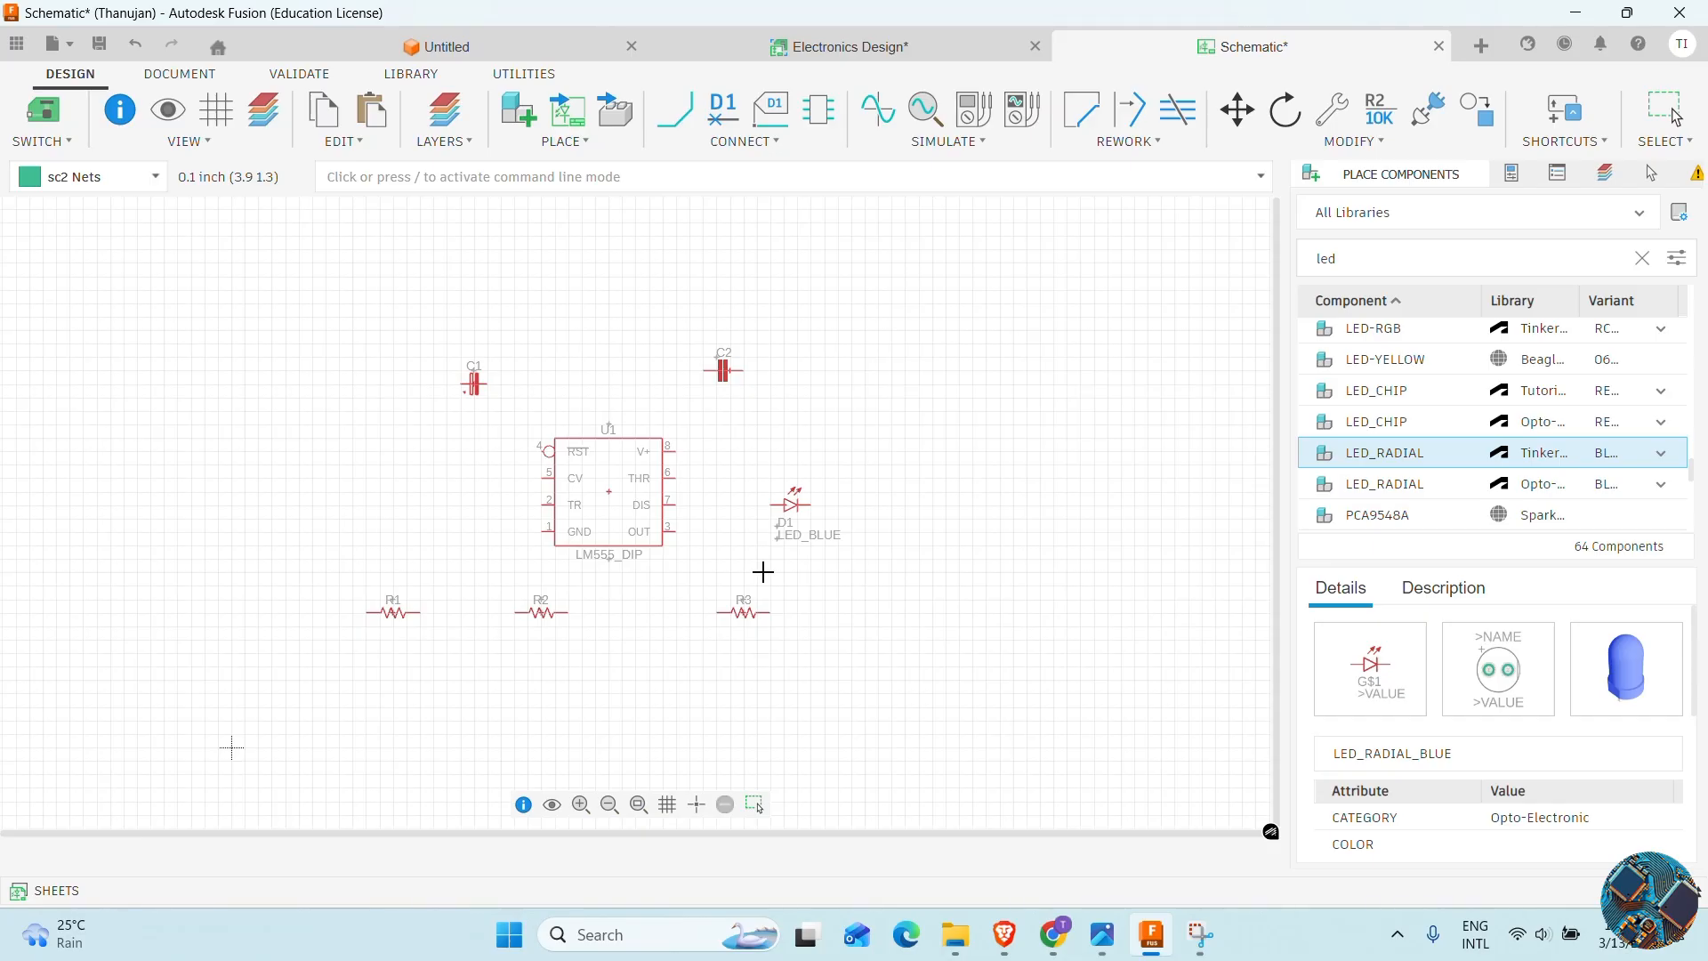
Filter the components for "+v" and place one +V supply symbol with the value 9V above the 555 timer
{"action": "left_click", "coordinate": [1416, 254]}
{"action": "key", "text": "BackSpace"}
{"action": "key", "text": "BackSpace"}
{"action": "key", "text": "BackSpace"}
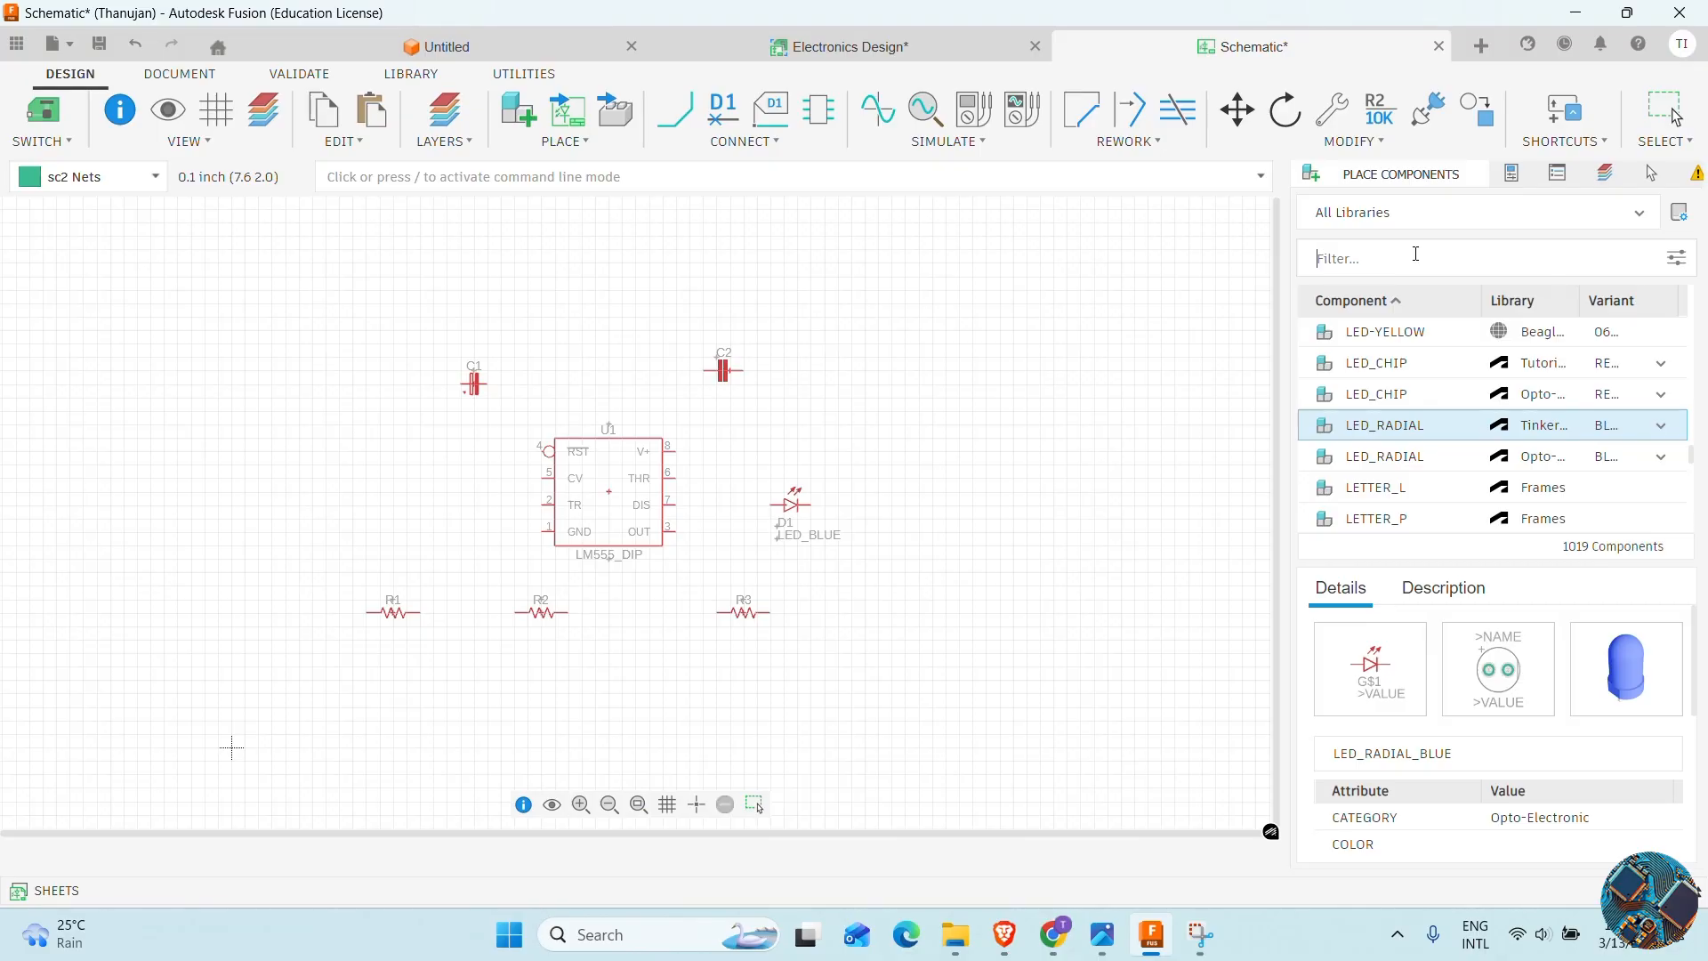
{"action": "type", "text": "+v"}
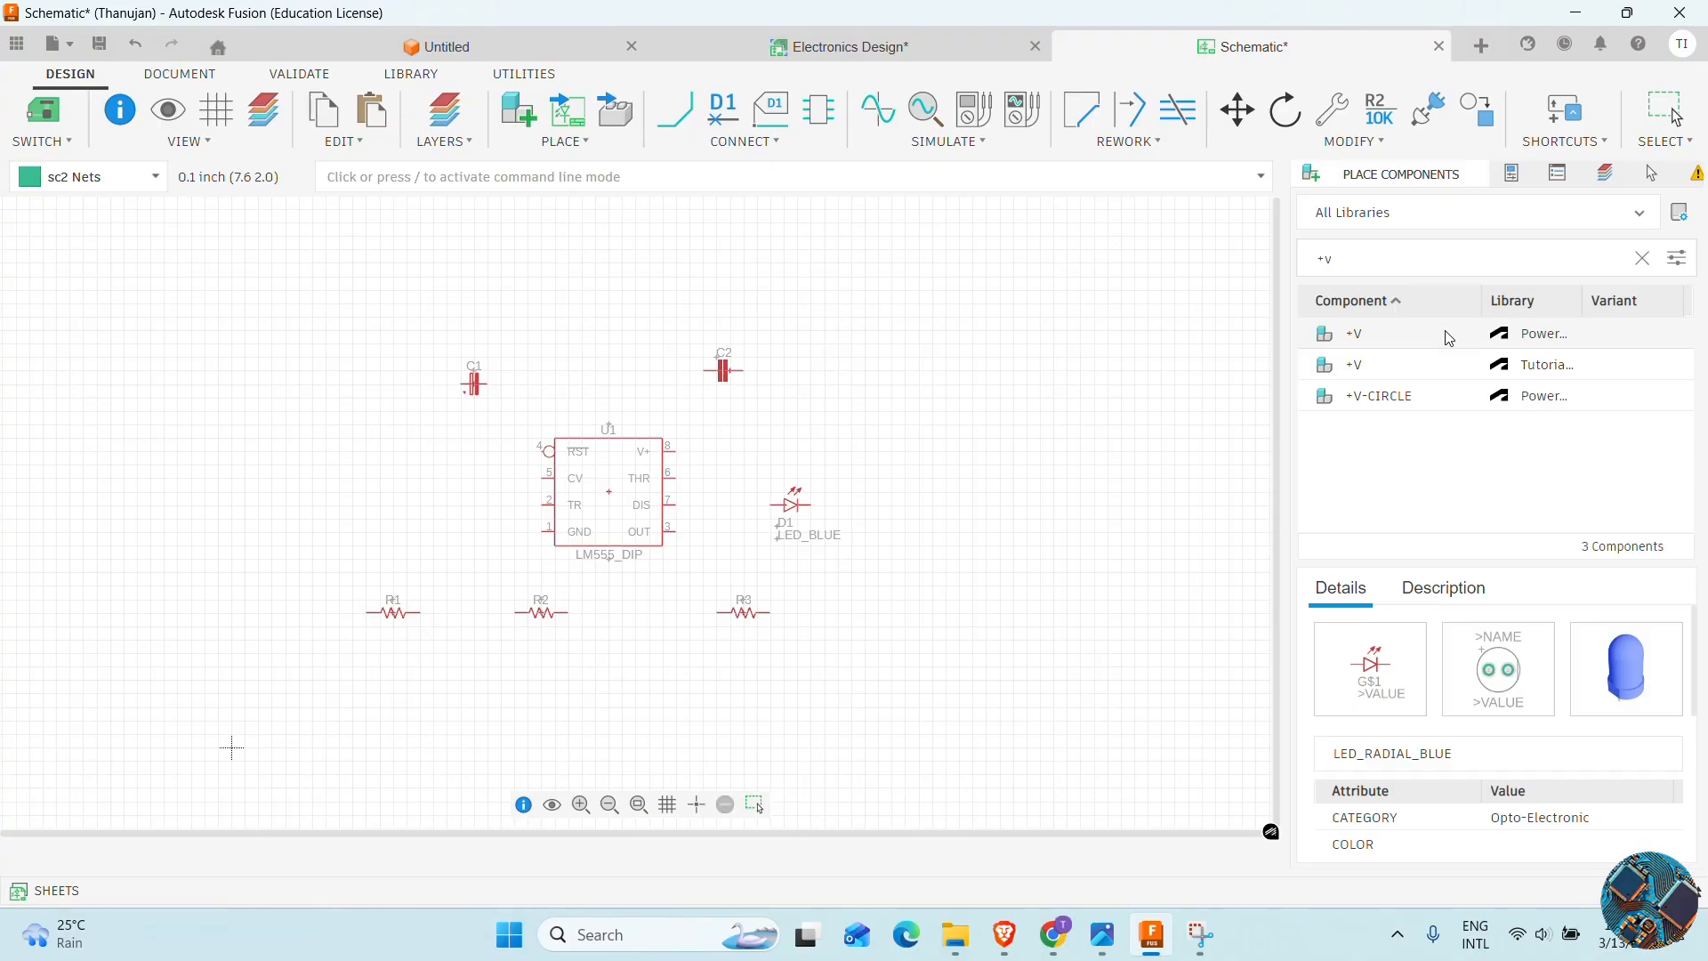
{"action": "double_click", "coordinate": [1445, 331]}
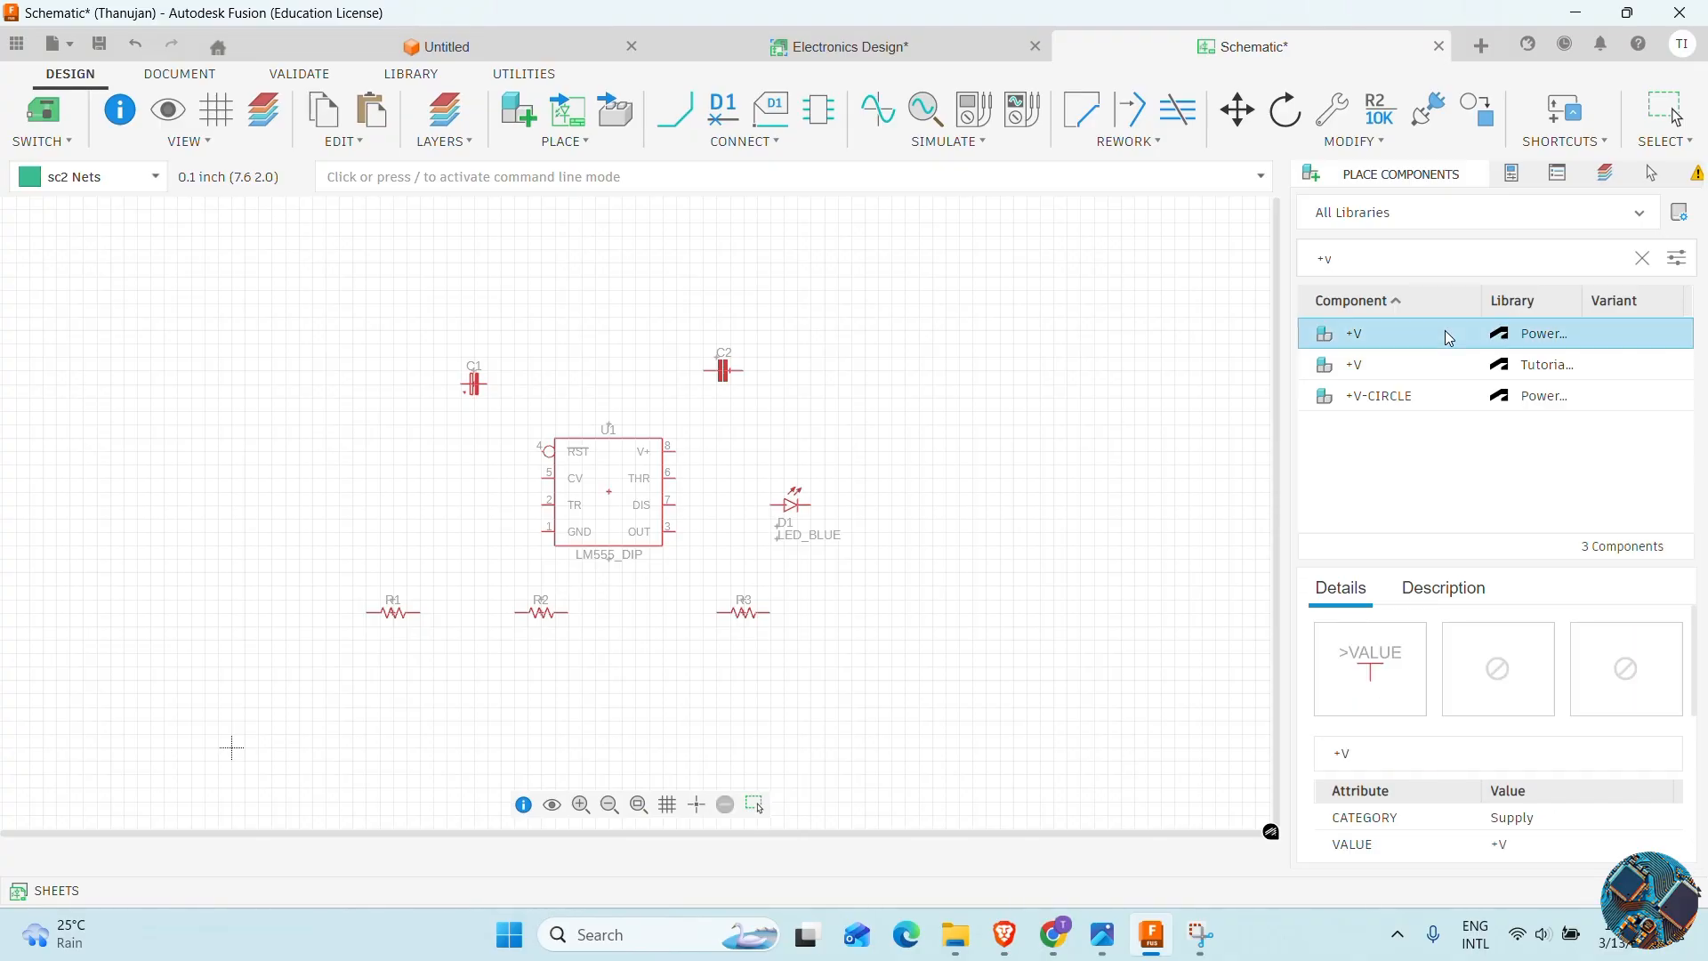
{"action": "left_click", "coordinate": [593, 301]}
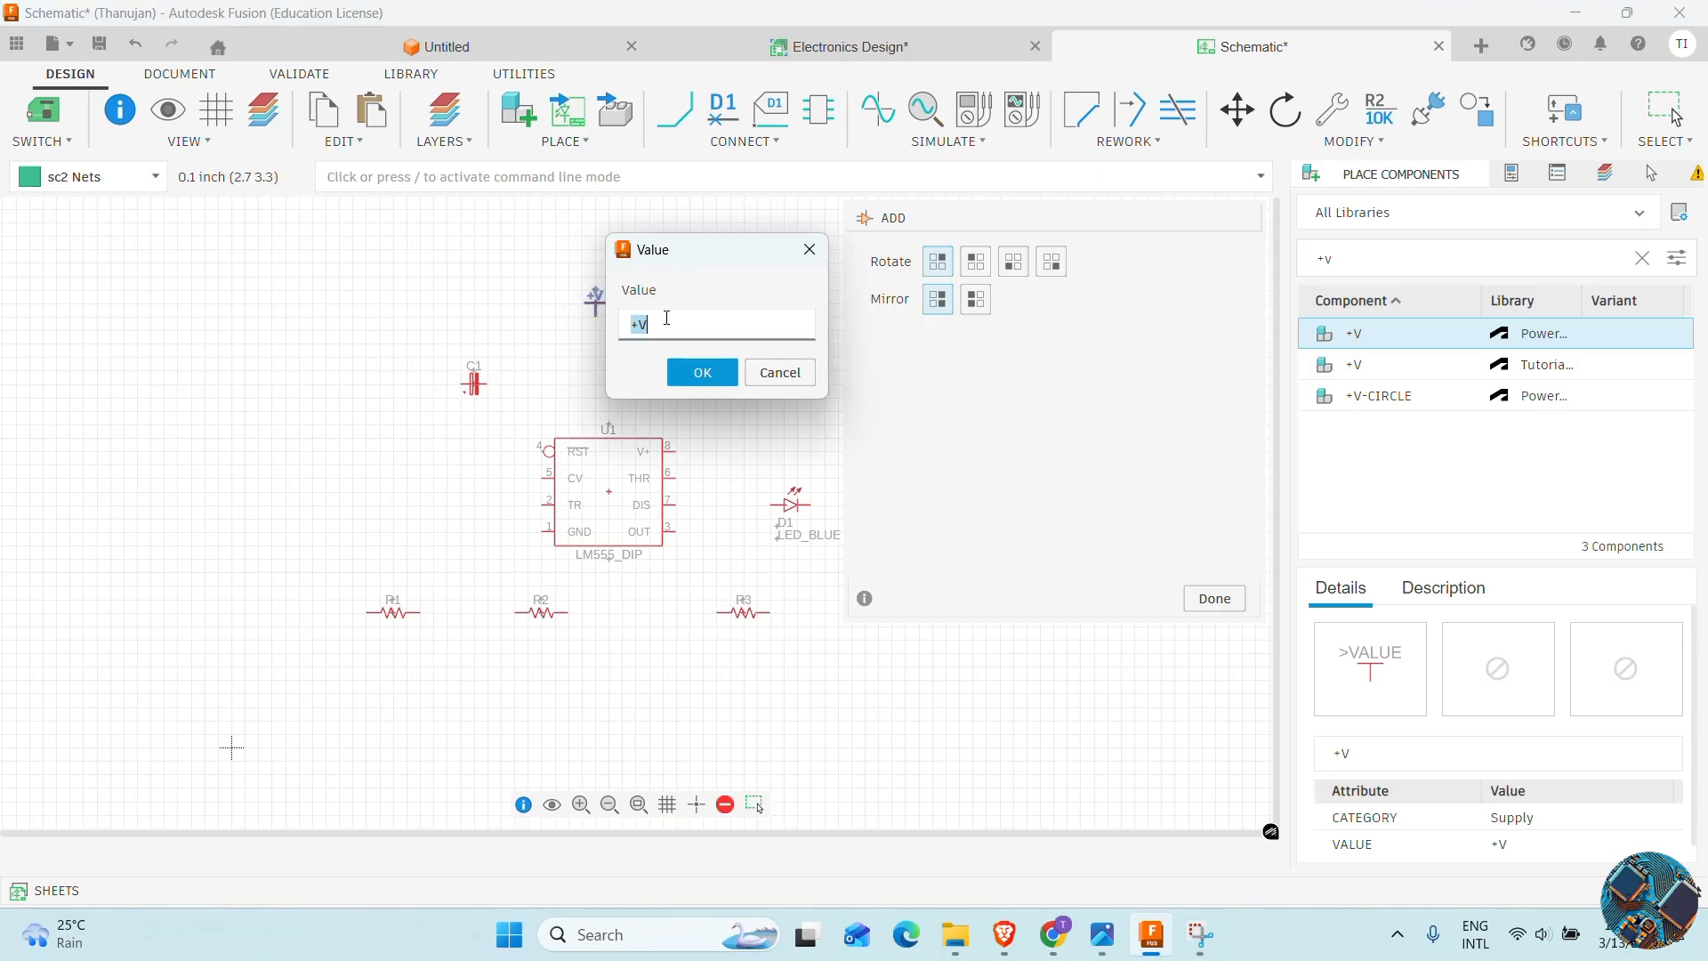
{"action": "type", "text": "9"}
{"action": "key", "text": "Return"}
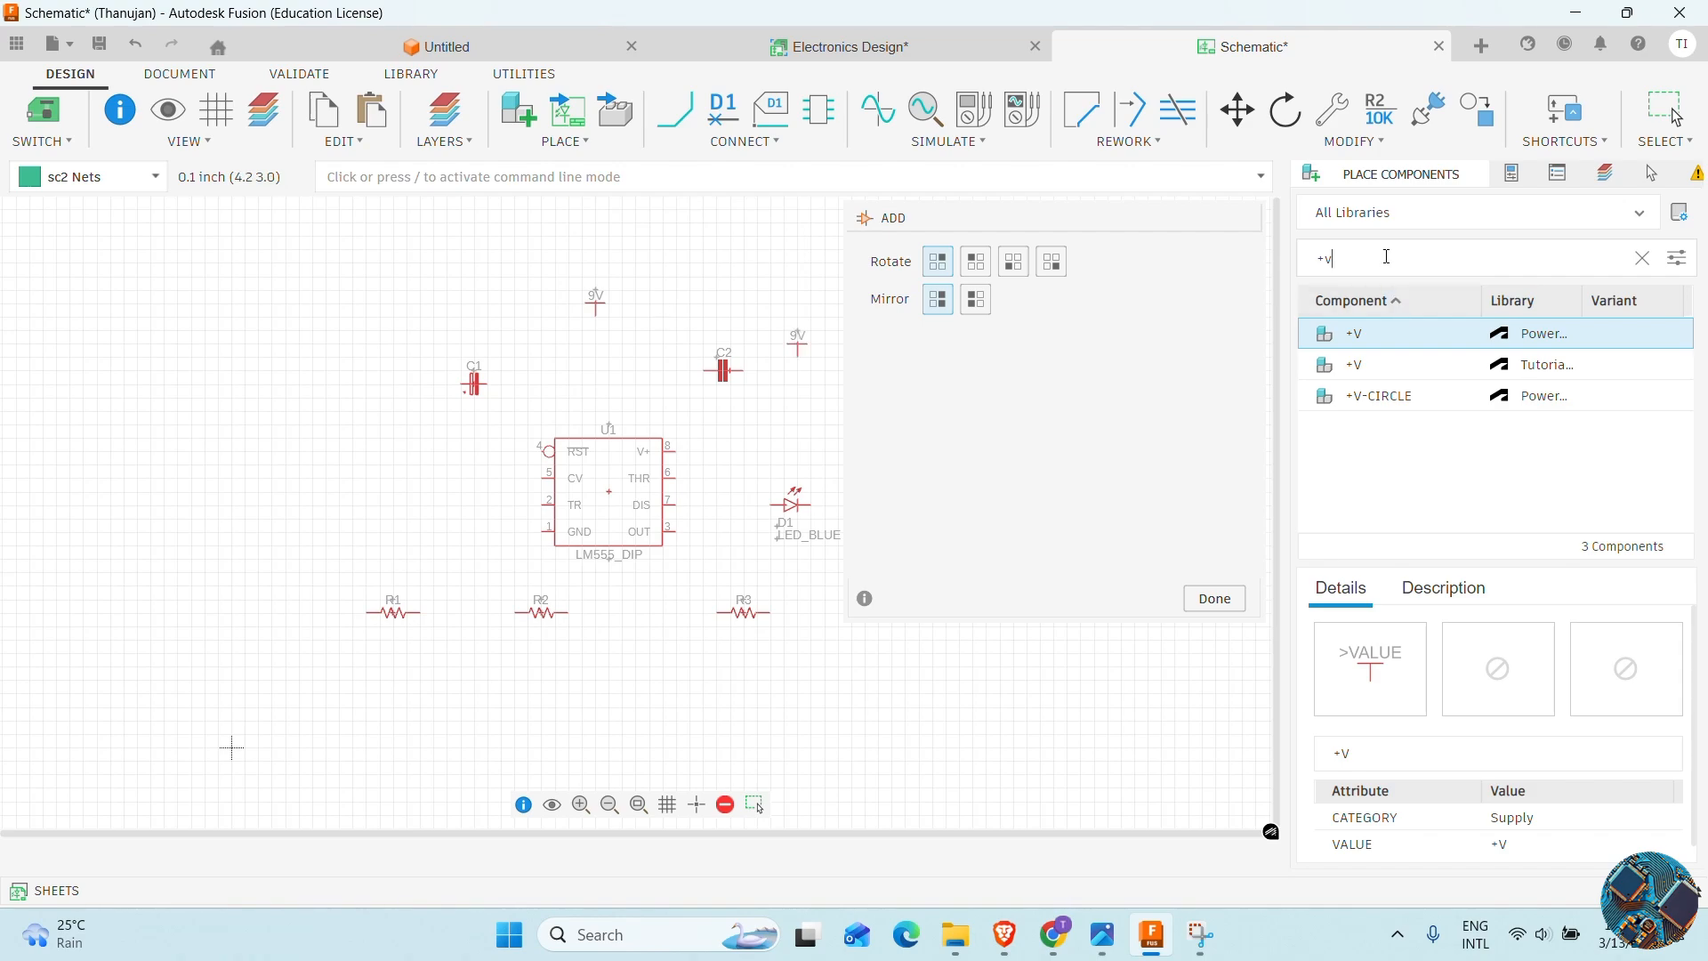
Filter the components for "GND" and place one GND supply symbol below the resistor row, keeping the value GND
{"action": "key", "text": "BackSpace"}
{"action": "key", "text": "BackSpace"}
{"action": "type", "text": "G"}
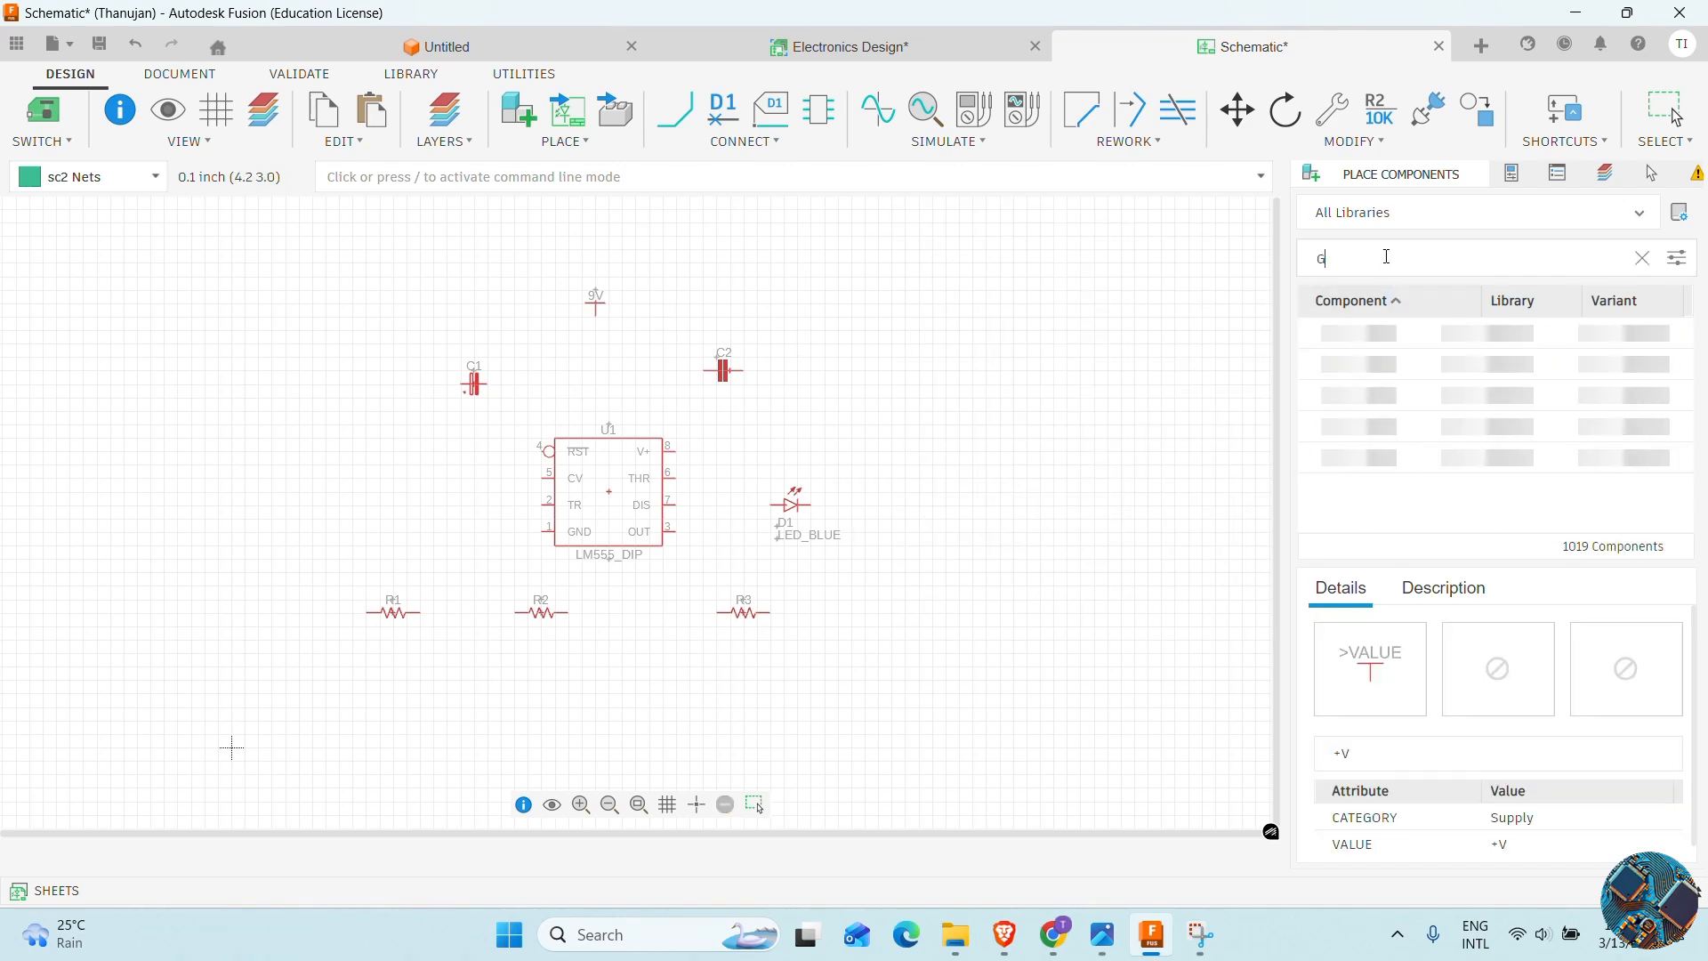
{"action": "type", "text": "ND"}
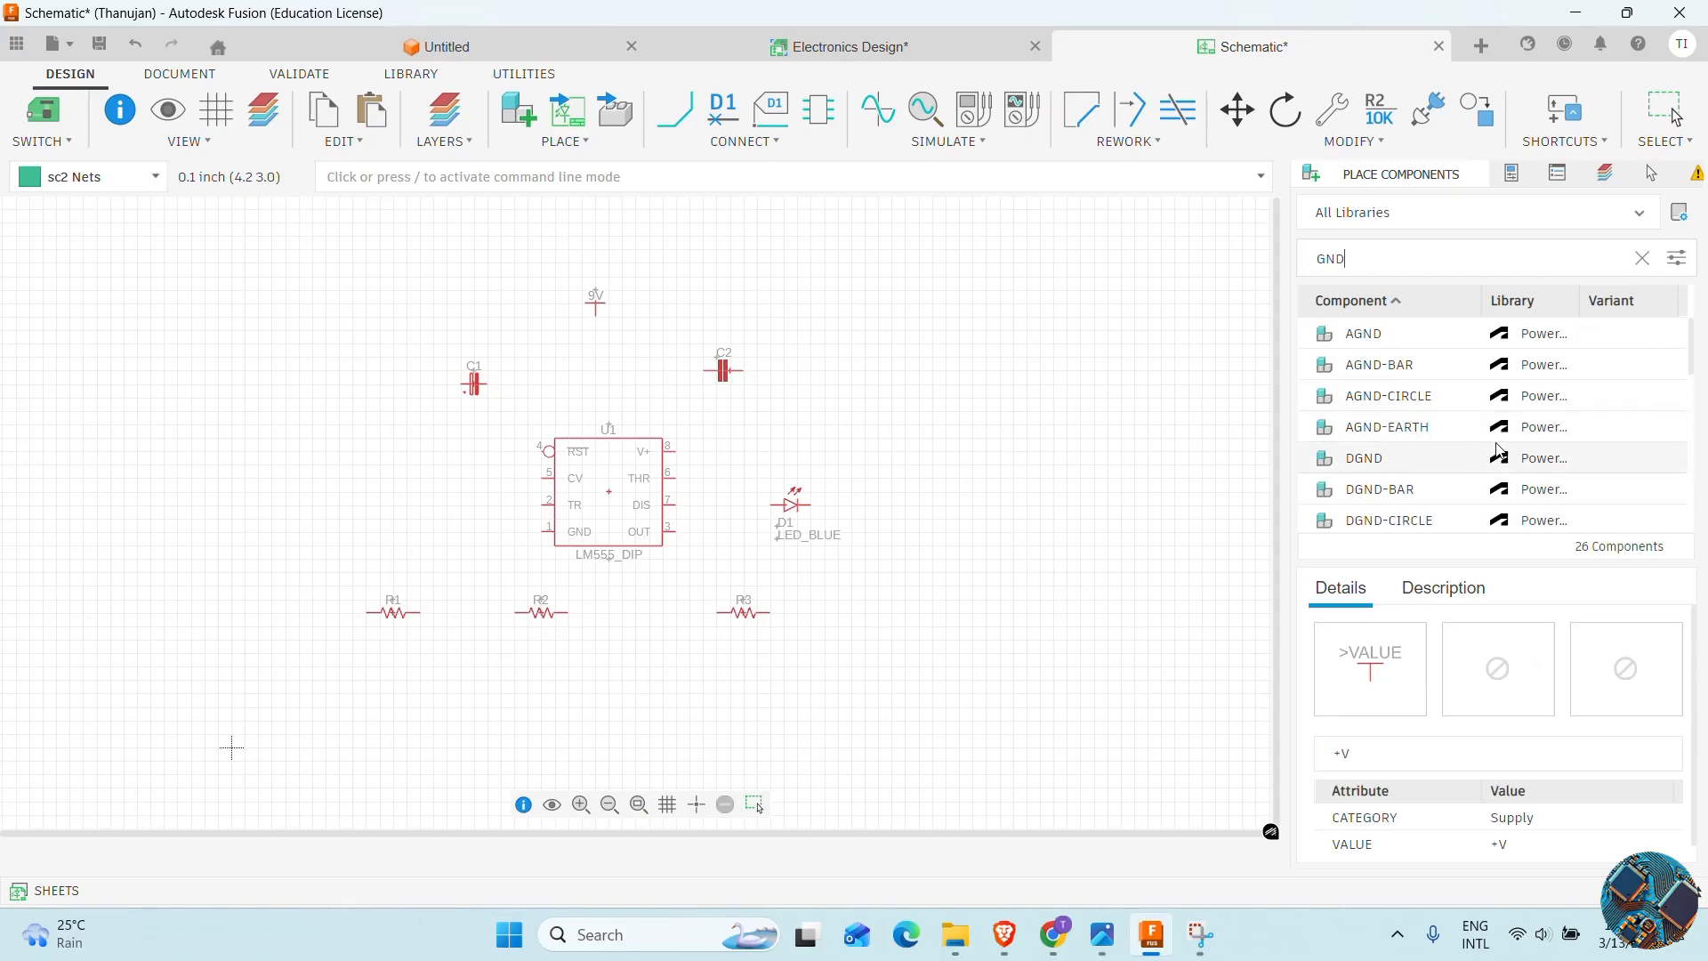
{"action": "scroll", "coordinate": [1486, 445], "scroll_direction": "down", "scroll_amount": 3}
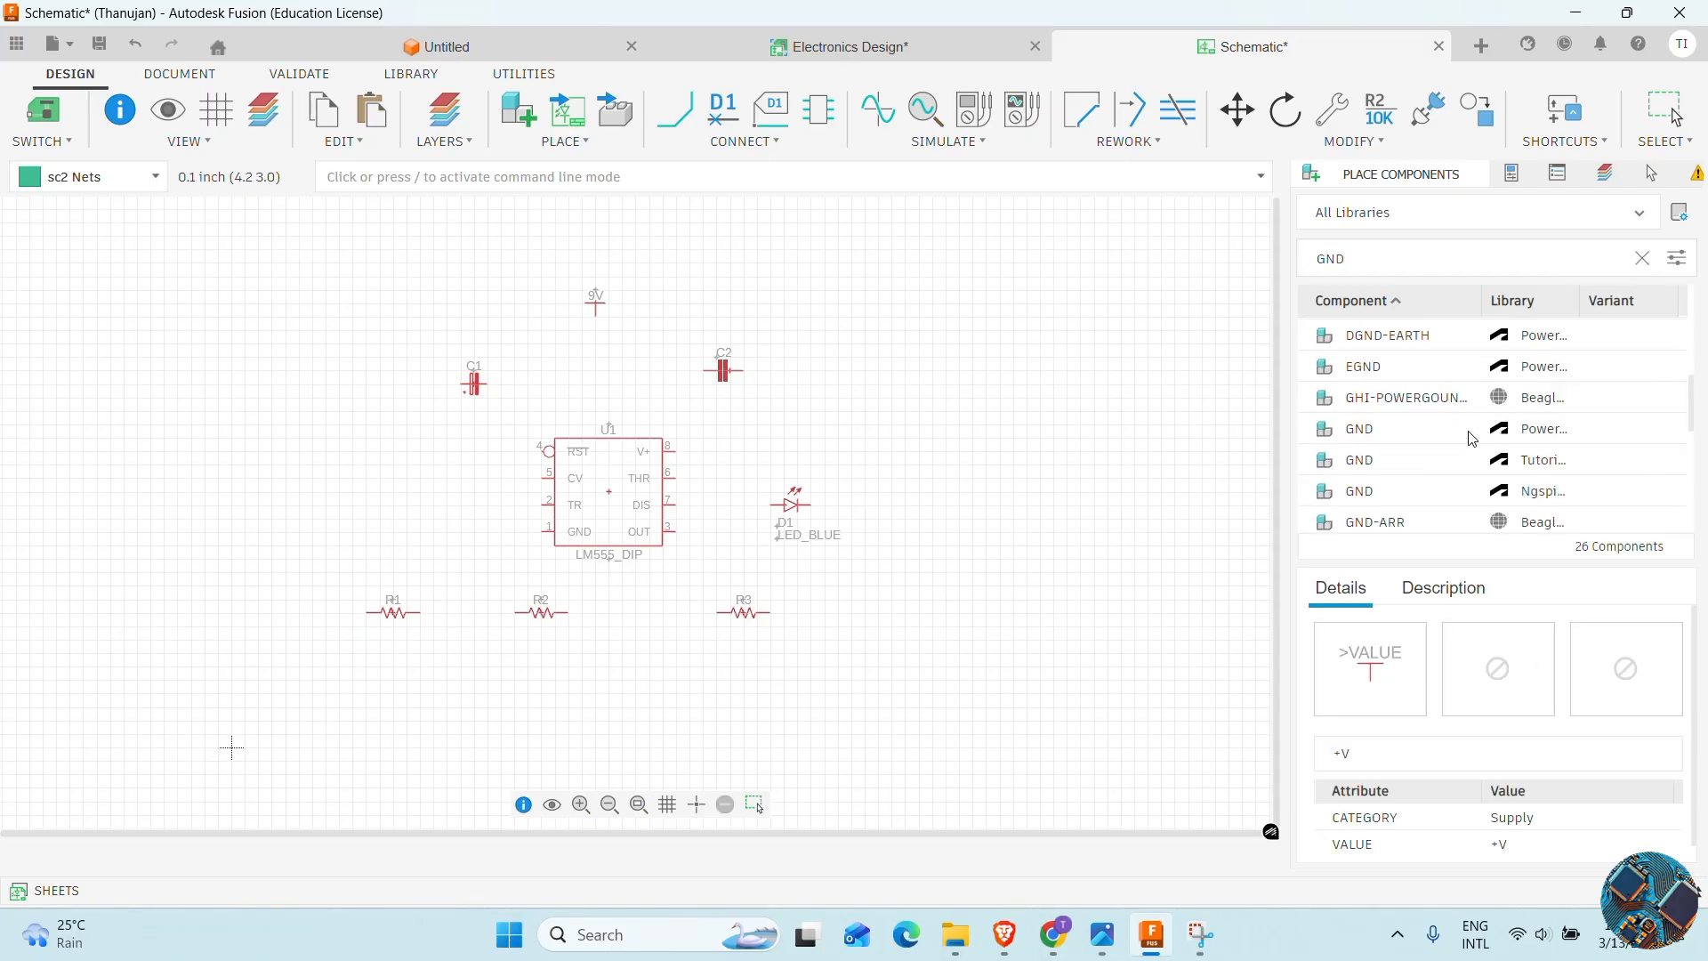
{"action": "left_click", "coordinate": [1444, 430]}
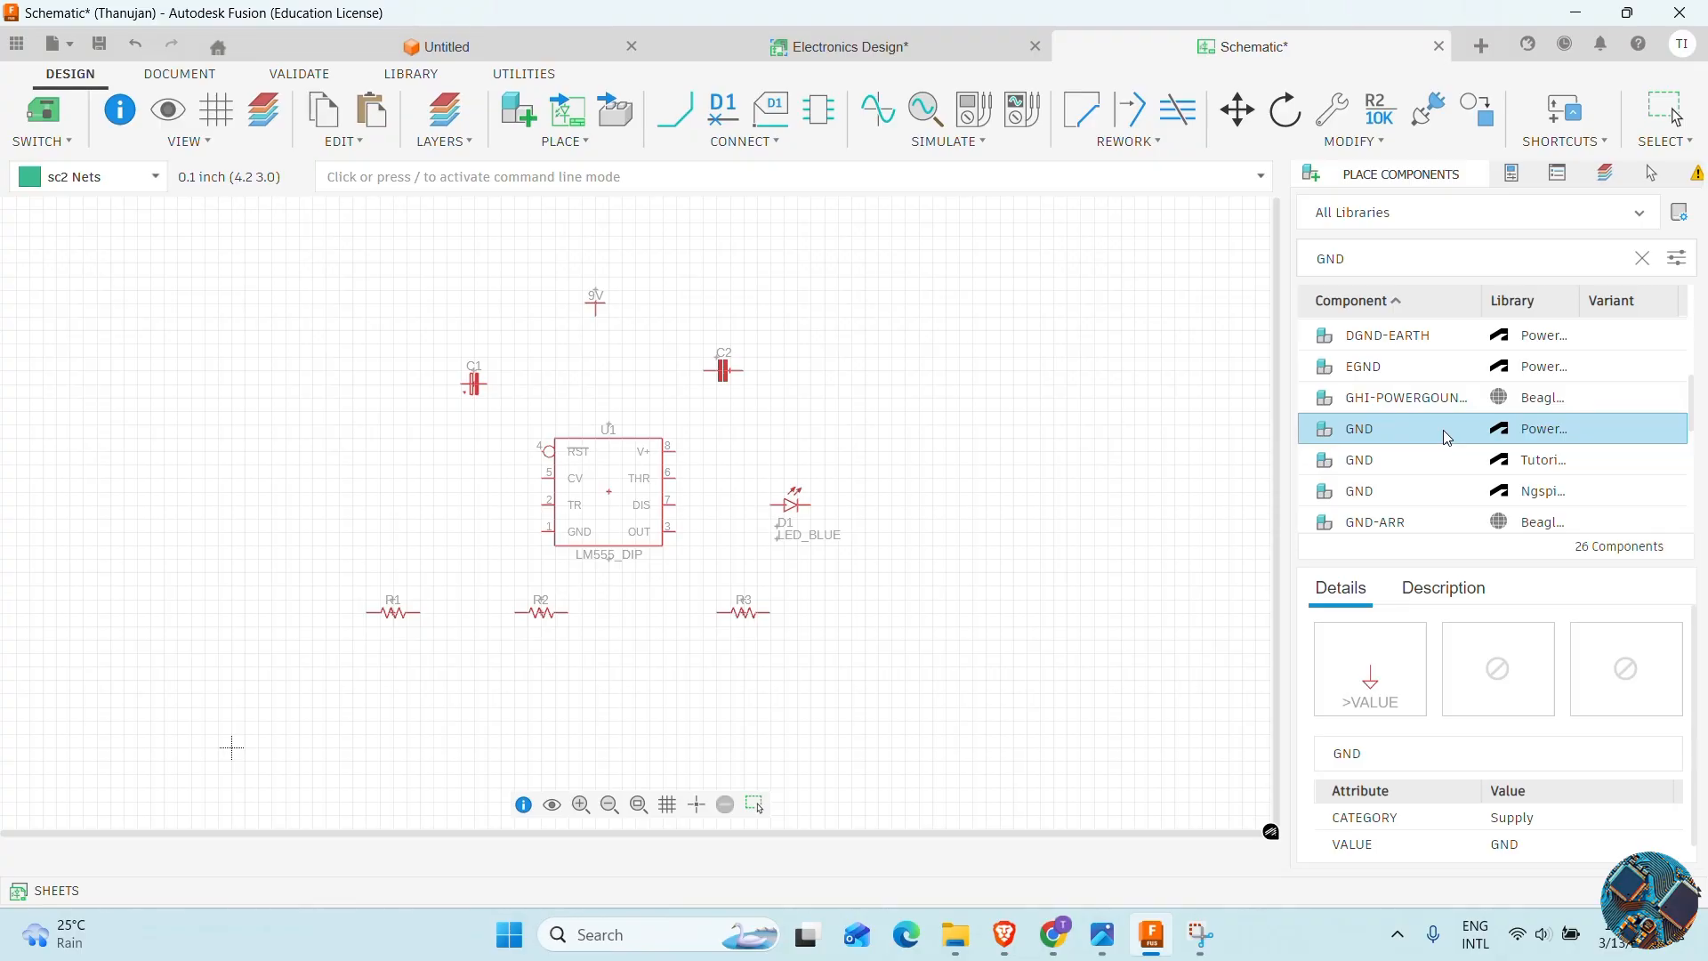
{"action": "double_click", "coordinate": [1444, 431]}
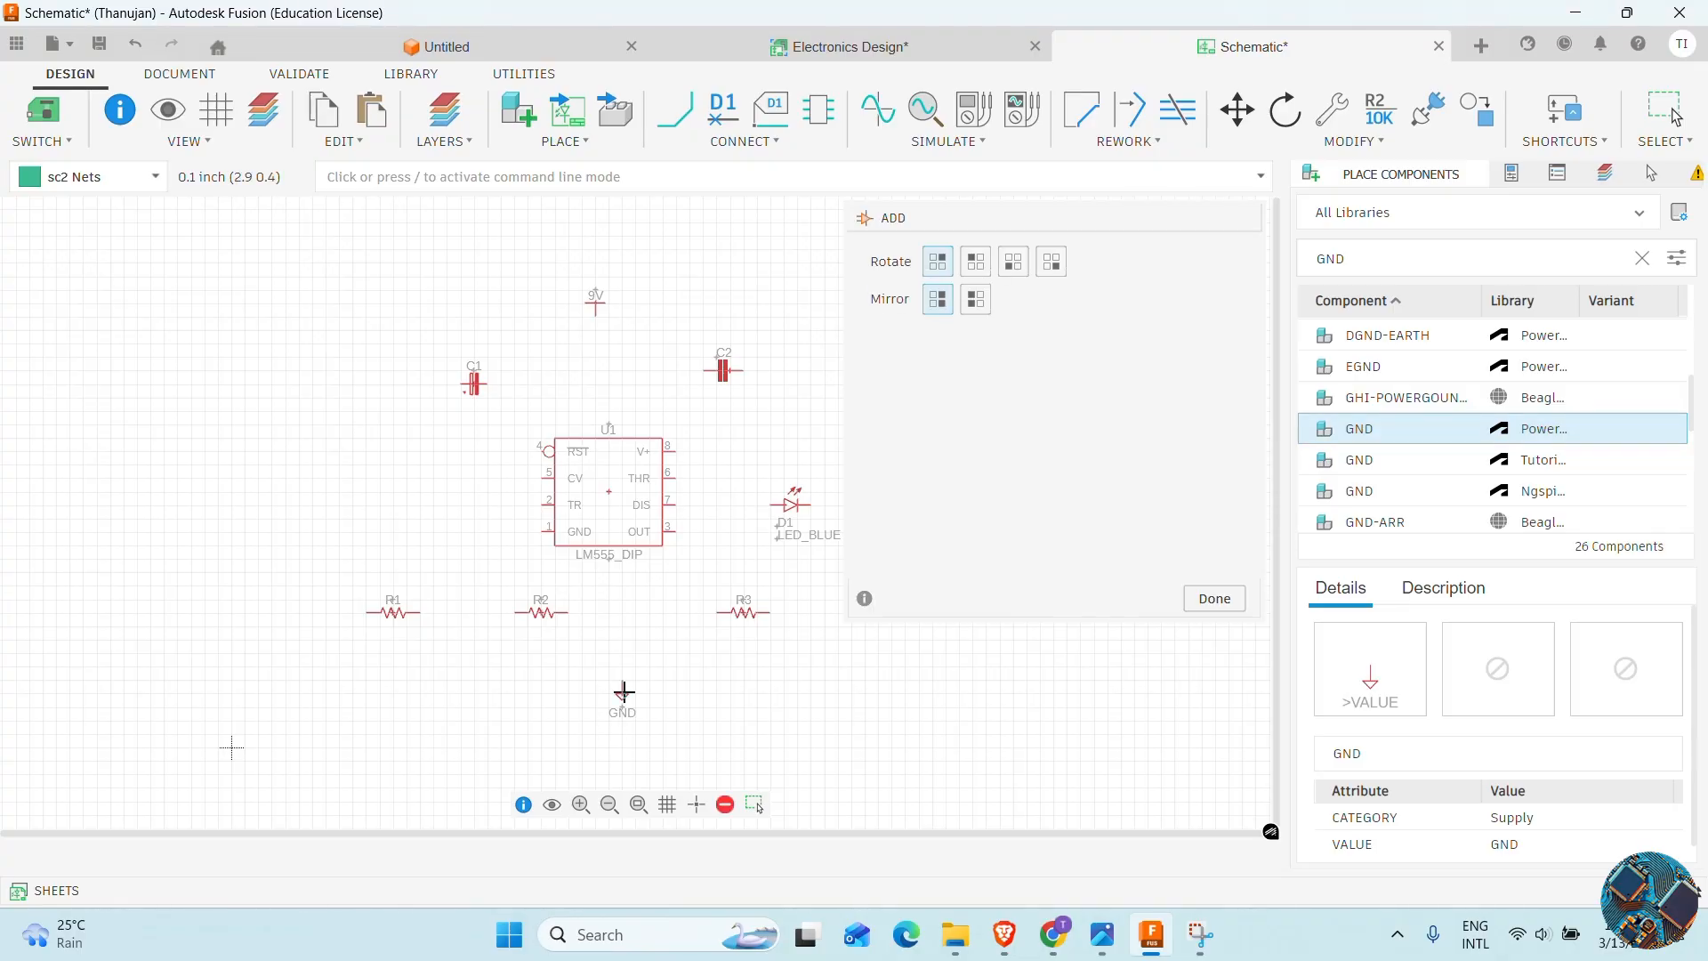
{"action": "left_click", "coordinate": [624, 691]}
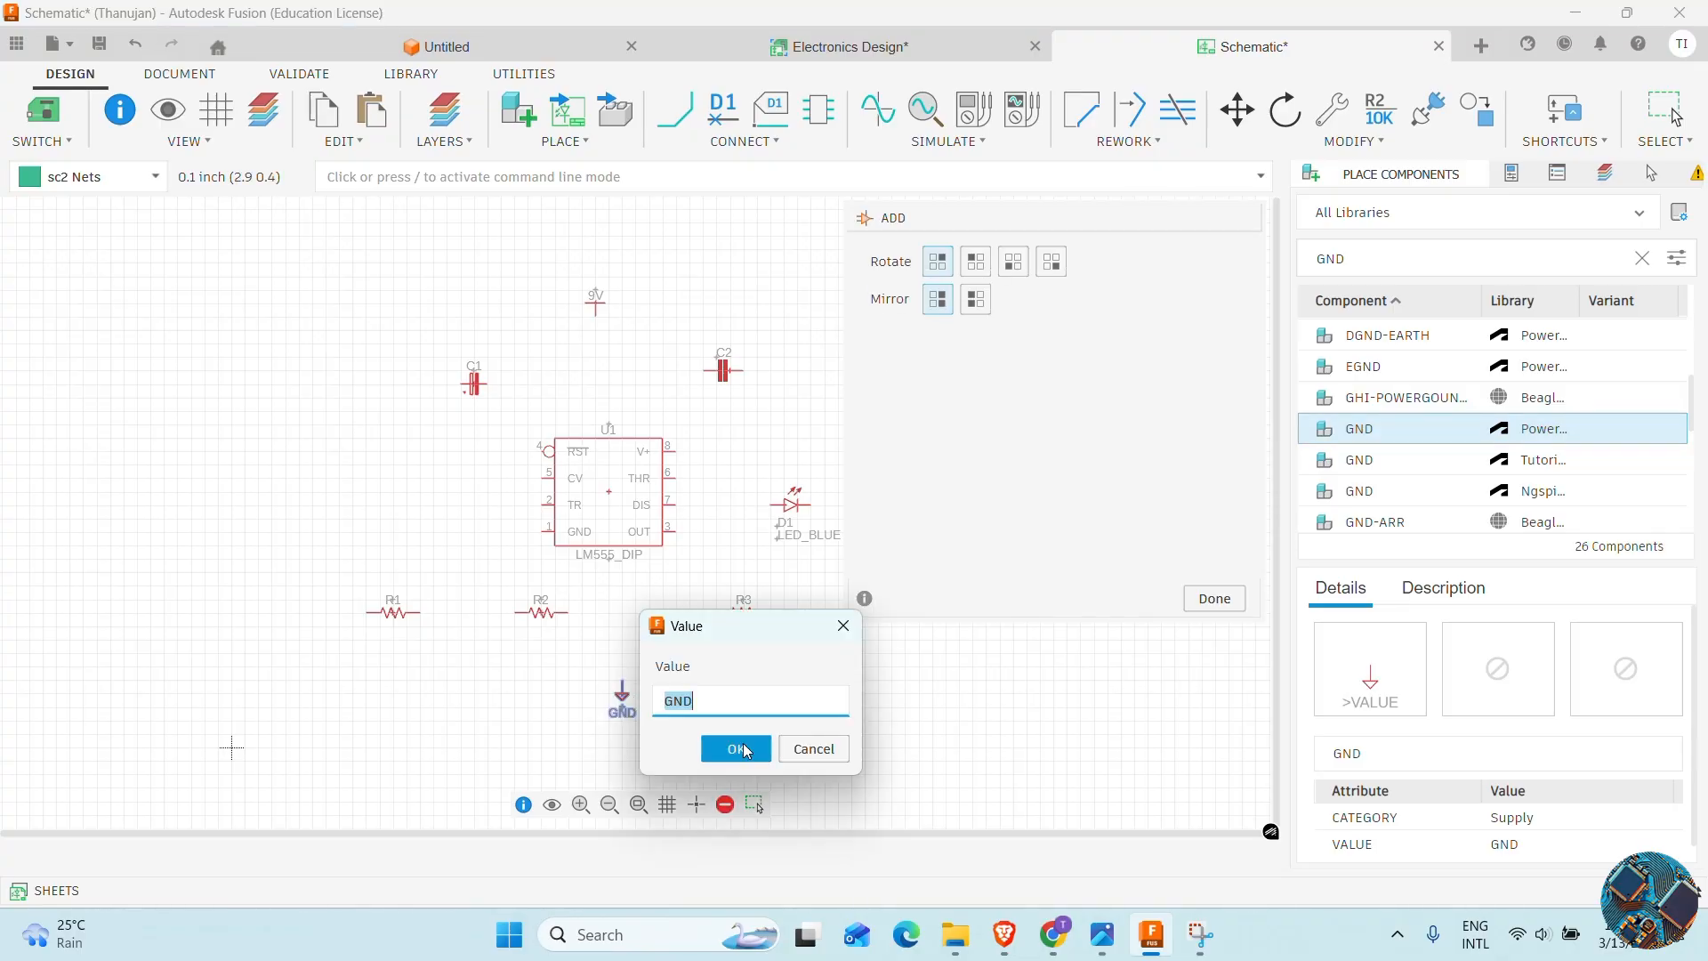
{"action": "left_click", "coordinate": [738, 747]}
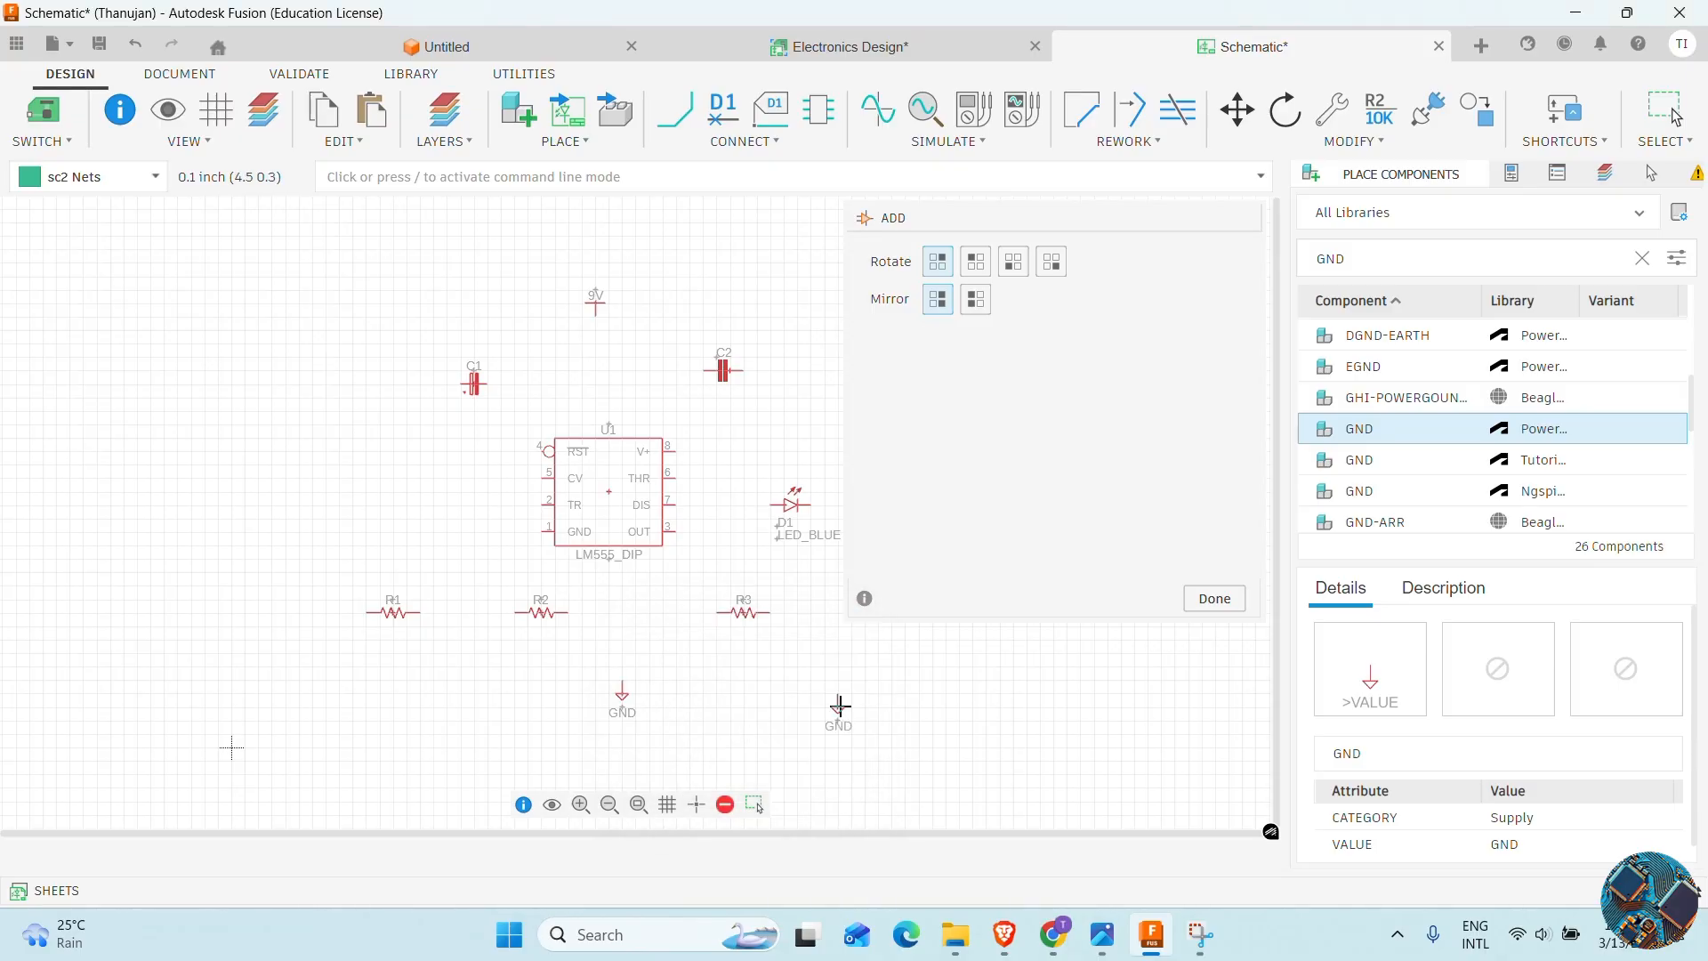
{"action": "key", "text": "Escape"}
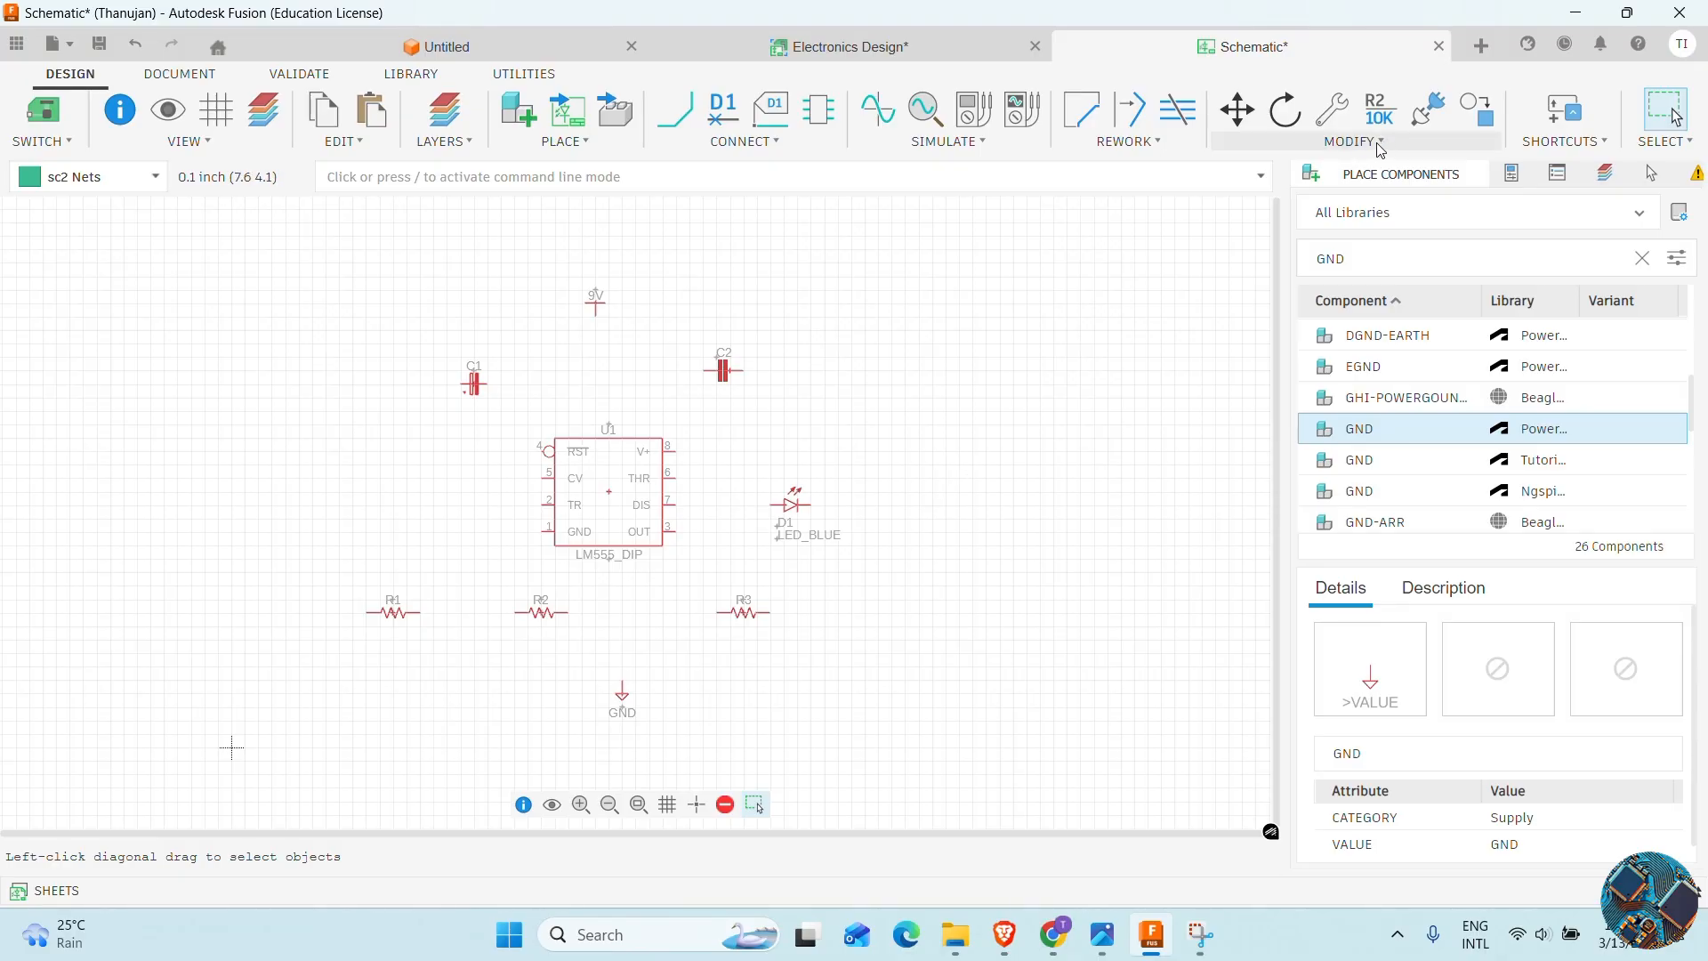
Rotate the three resistors R1, R2 and R3 by 90 degrees so they stand vertically
{"action": "left_click", "coordinate": [1294, 118]}
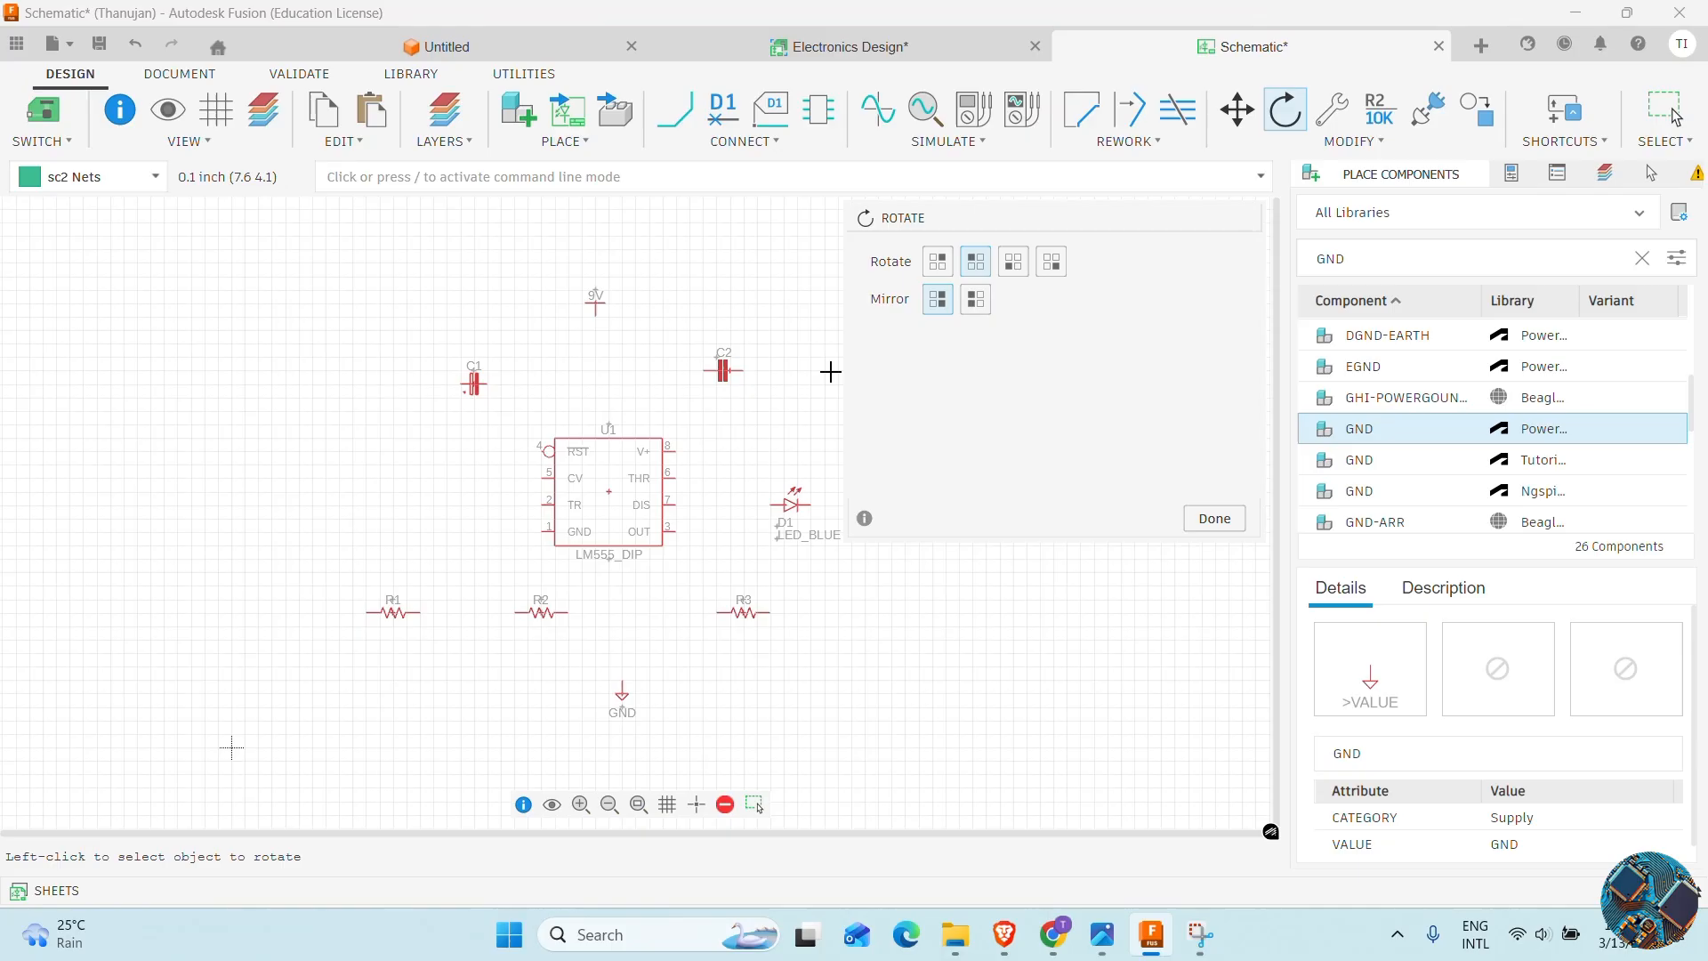
{"action": "left_click", "coordinate": [397, 614]}
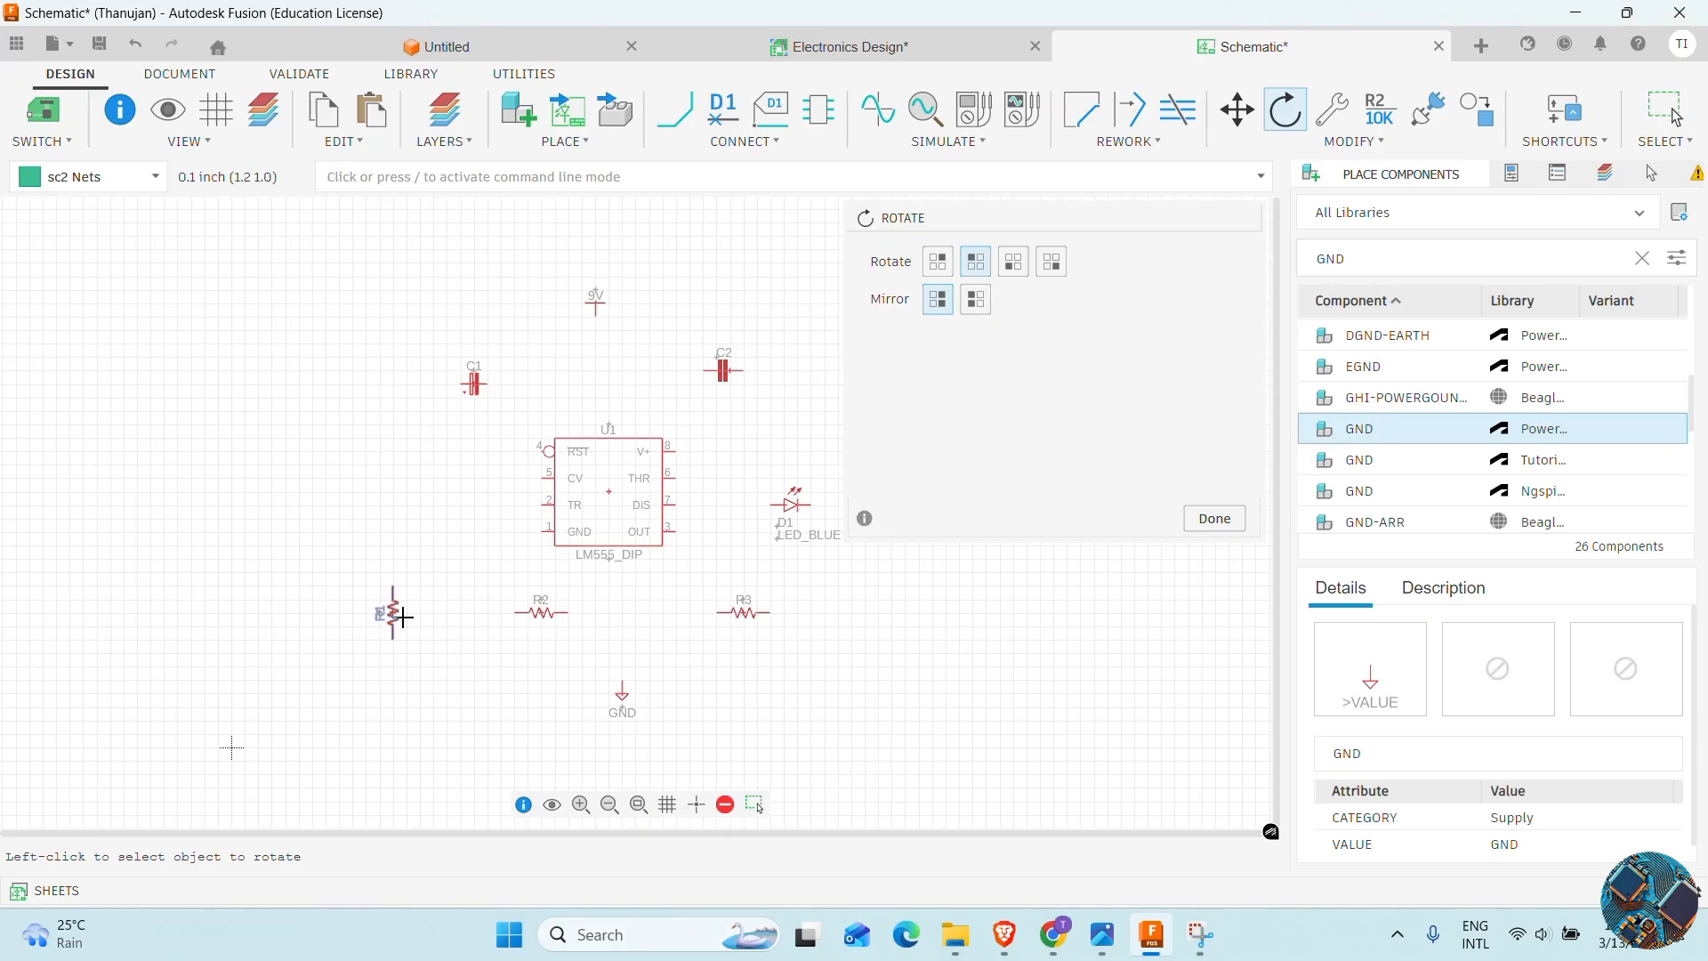
{"action": "left_click", "coordinate": [554, 614]}
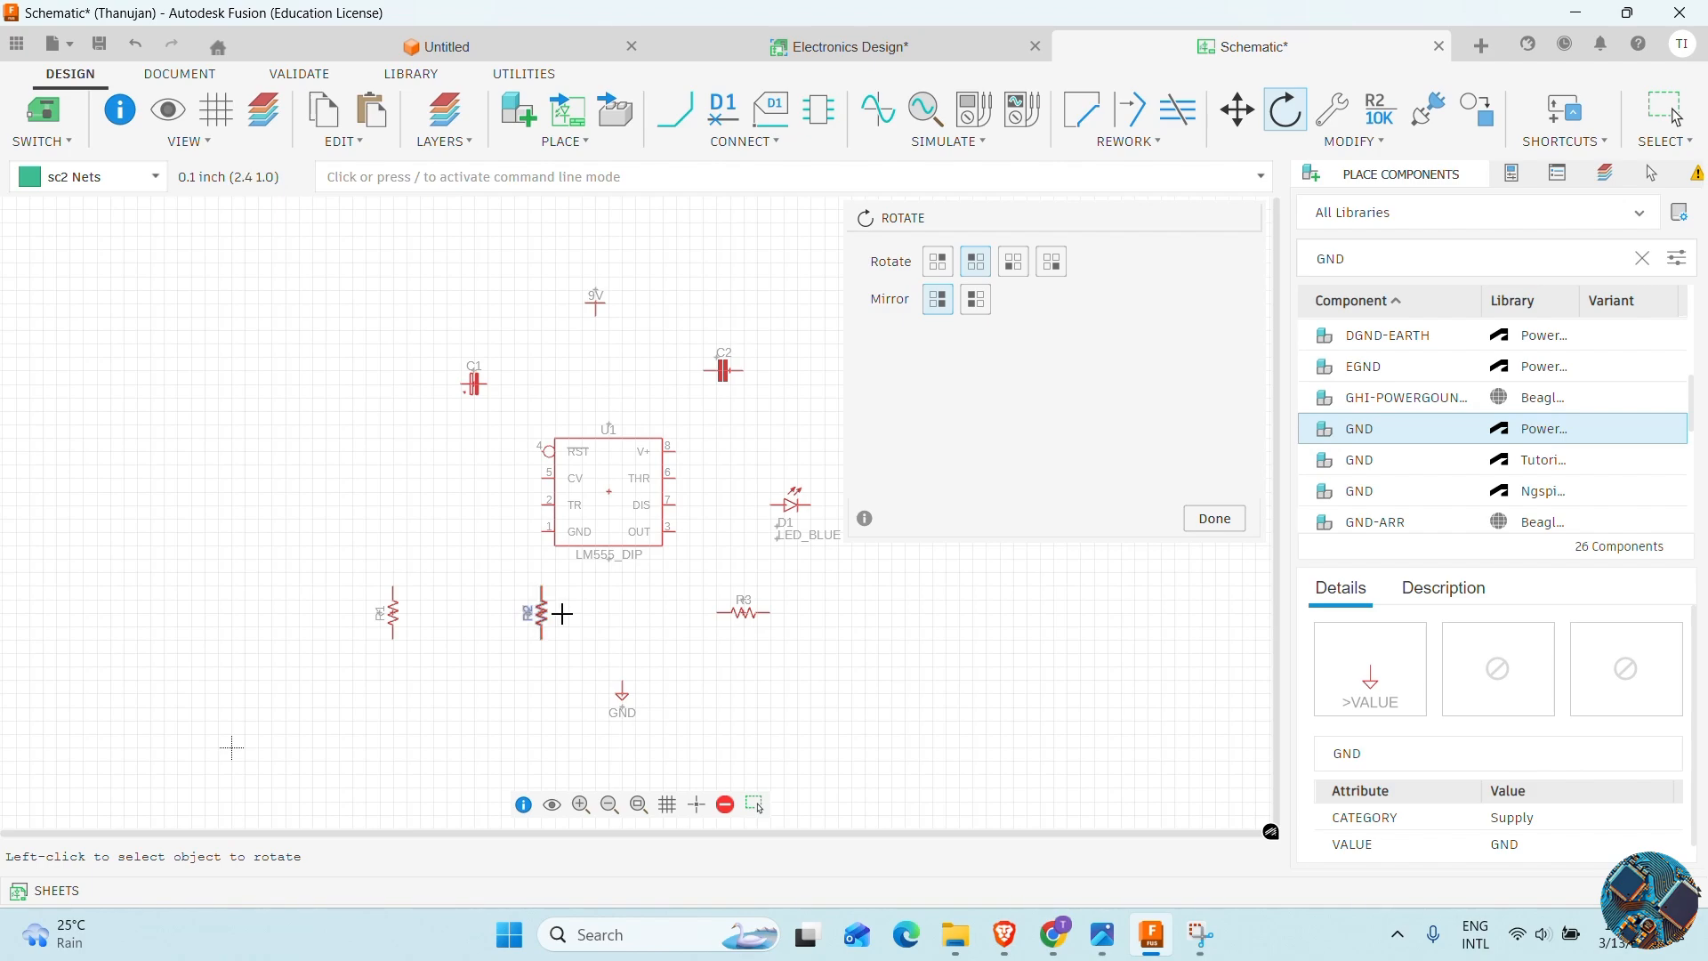
{"action": "left_click", "coordinate": [747, 614]}
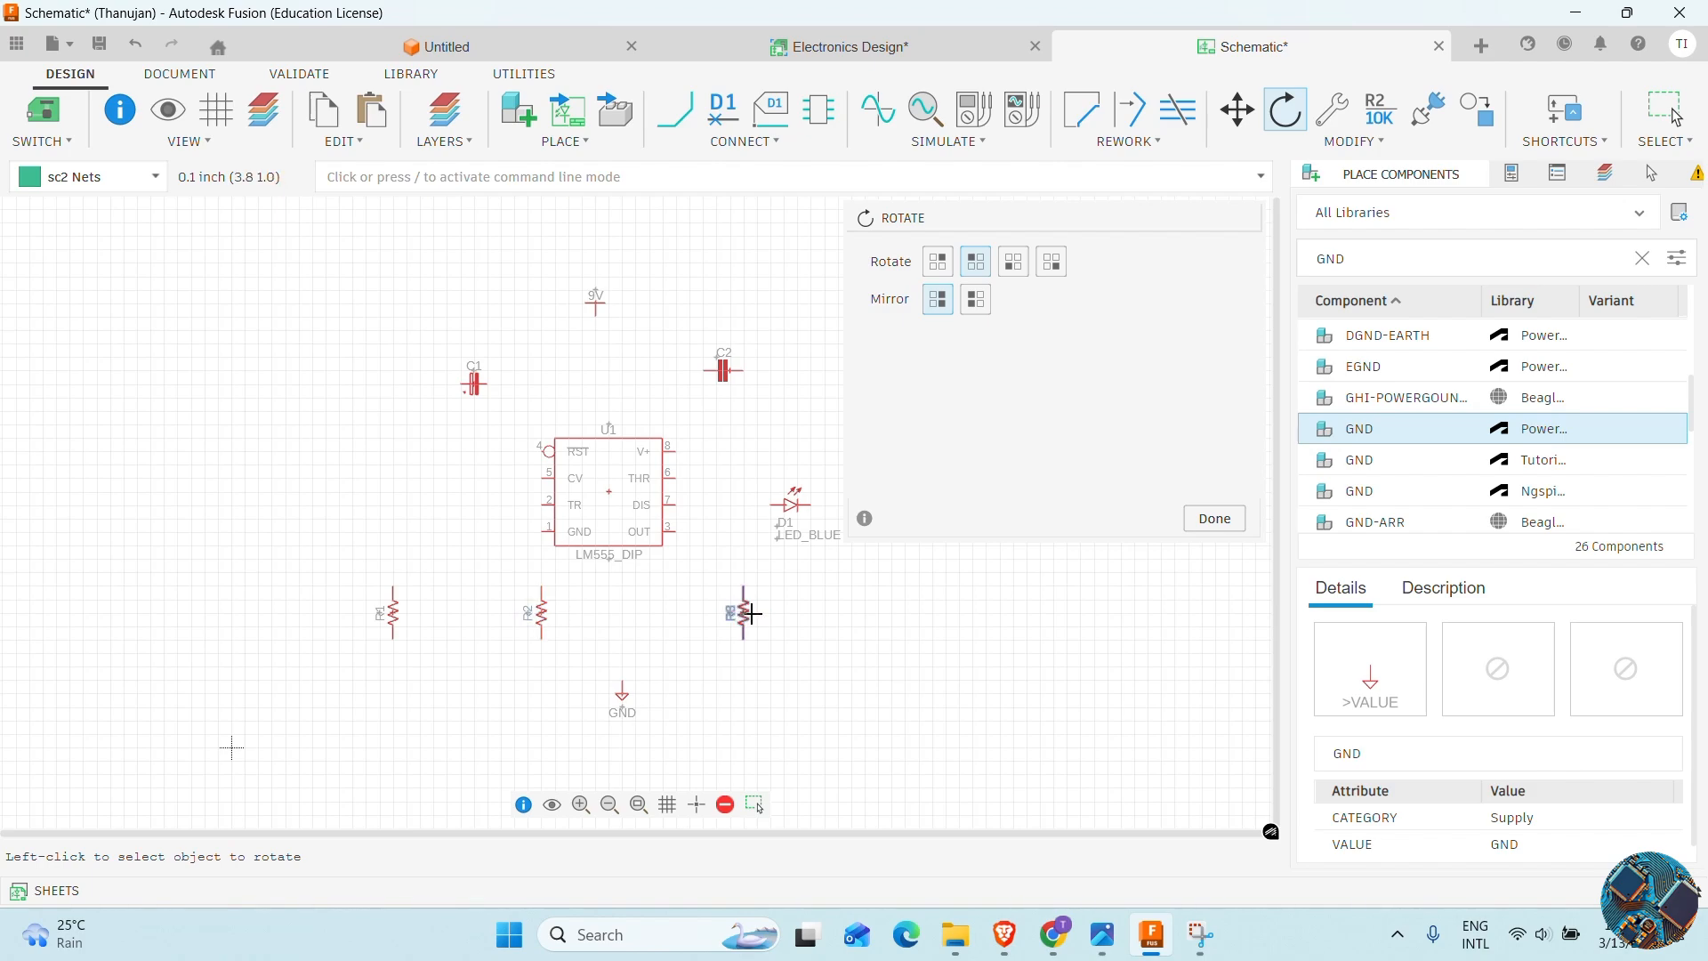
Rotate capacitor C2 by one quarter turn and C1 by three quarter turns so their leads run vertically
{"action": "left_click", "coordinate": [723, 368]}
{"action": "left_click", "coordinate": [474, 385]}
{"action": "left_click", "coordinate": [473, 385]}
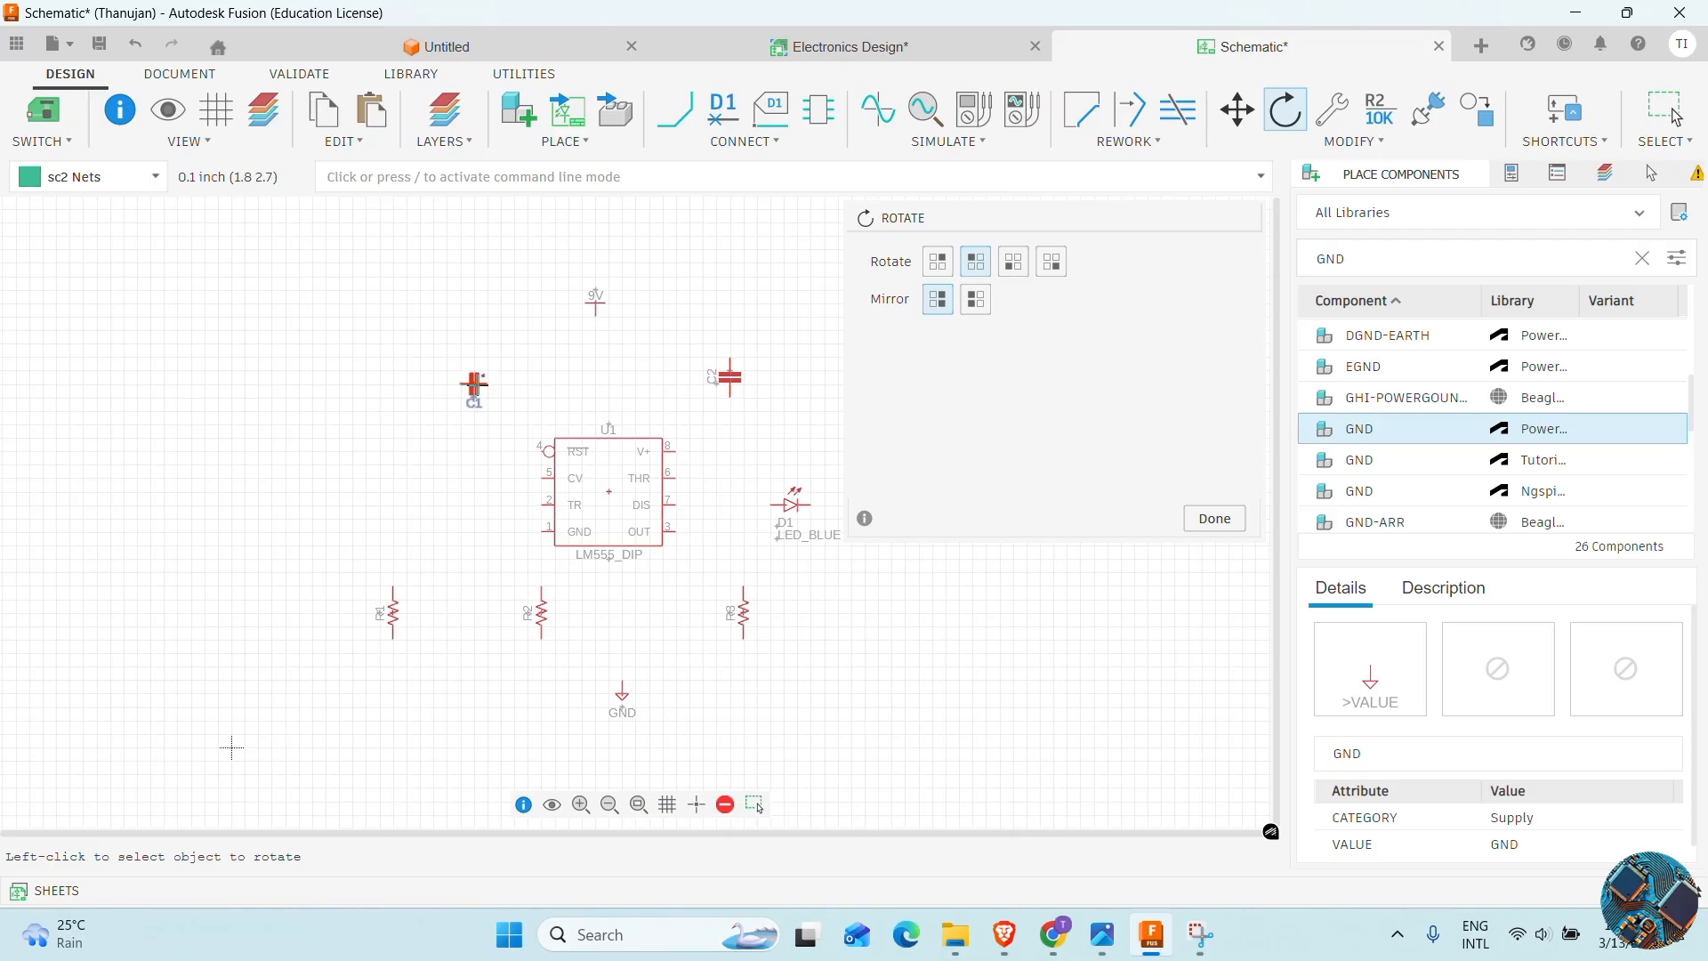
{"action": "left_click", "coordinate": [476, 383]}
{"action": "left_click", "coordinate": [1214, 517]}
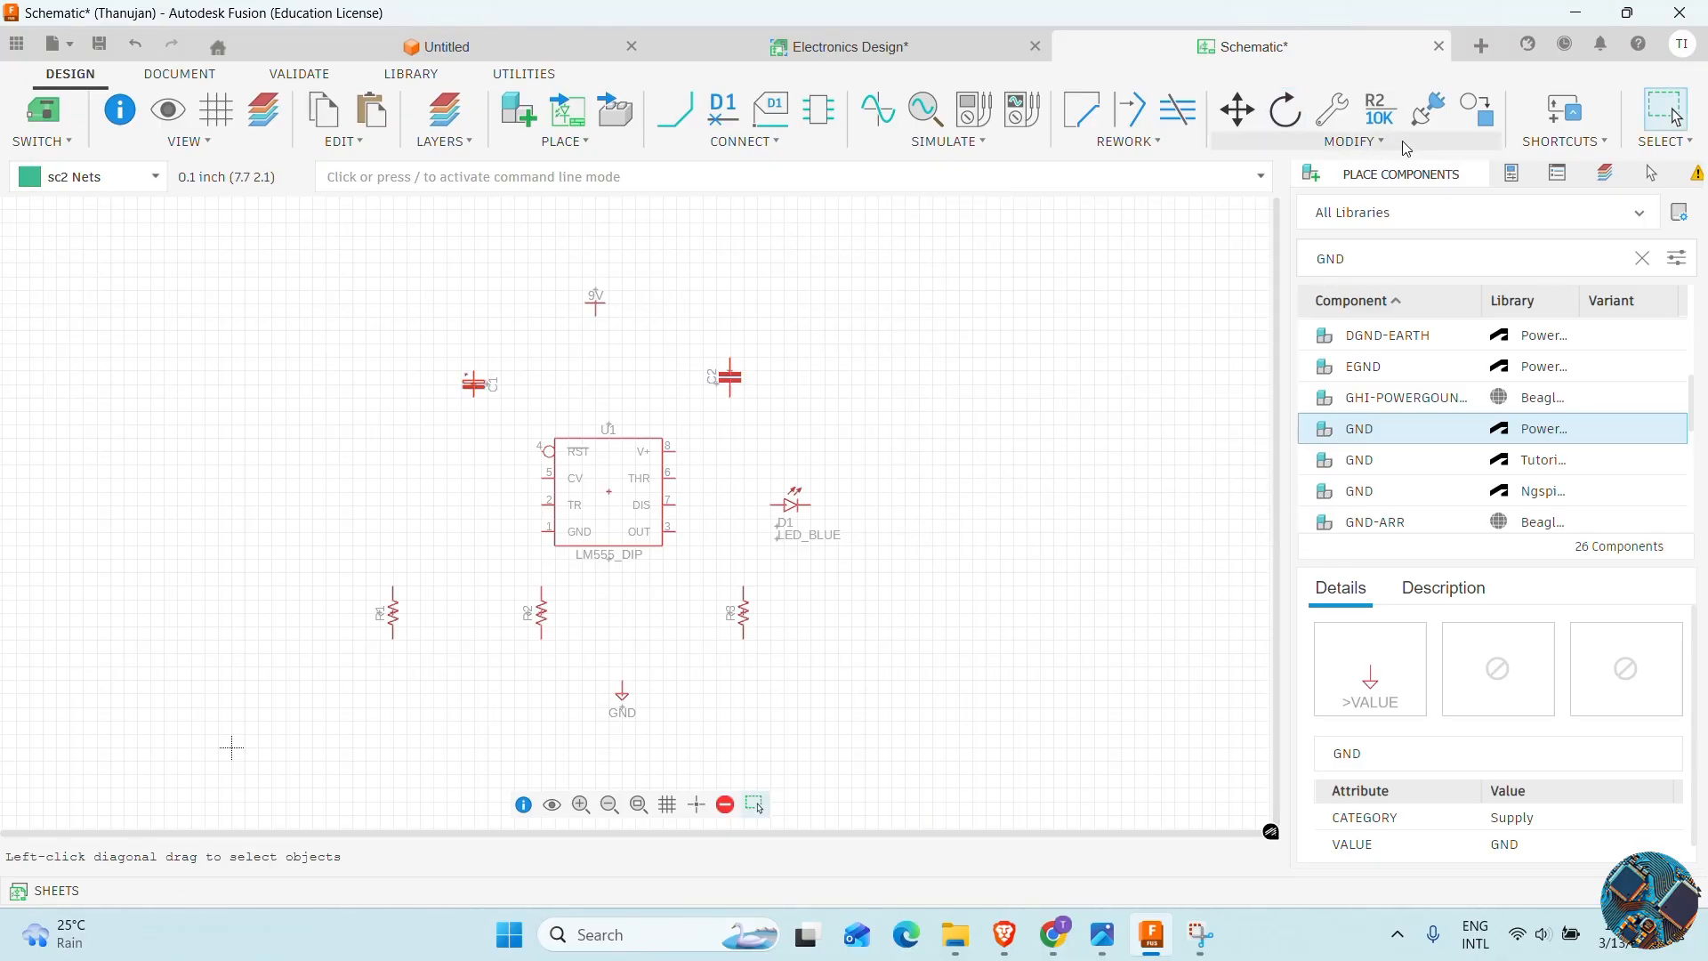
Mirror the 555 timer U1 horizontally so its V+, THR, DIS and OUT pins are on the left
{"action": "left_click", "coordinate": [1354, 141]}
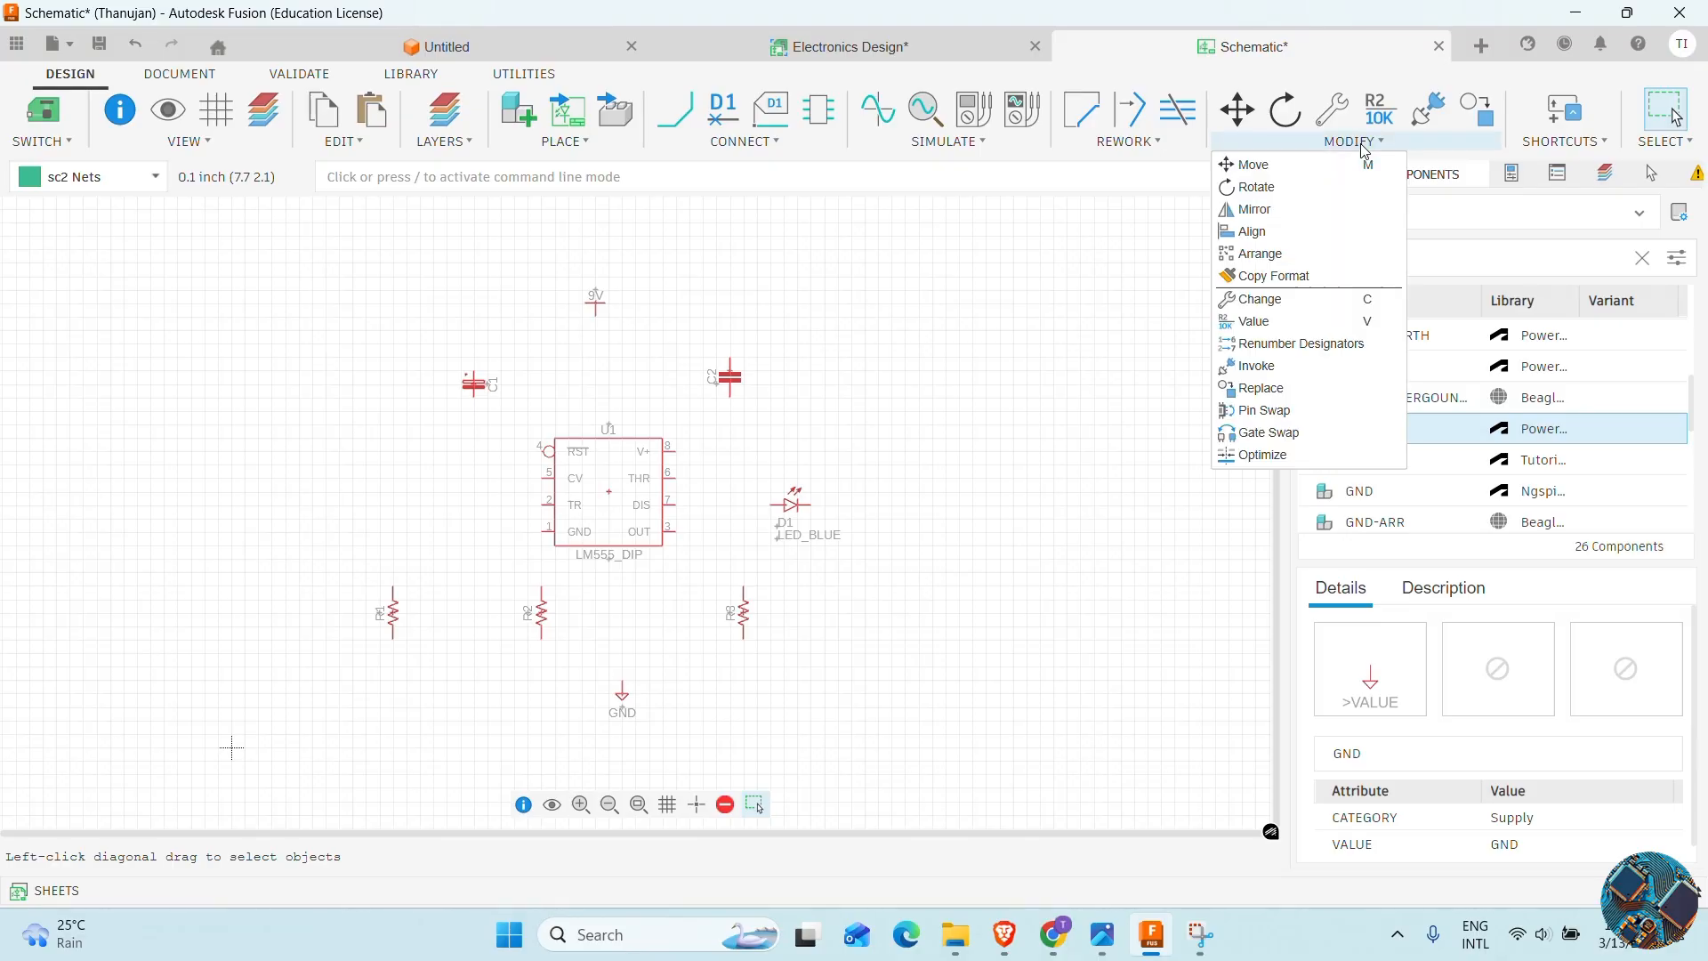
{"action": "left_click", "coordinate": [1329, 208]}
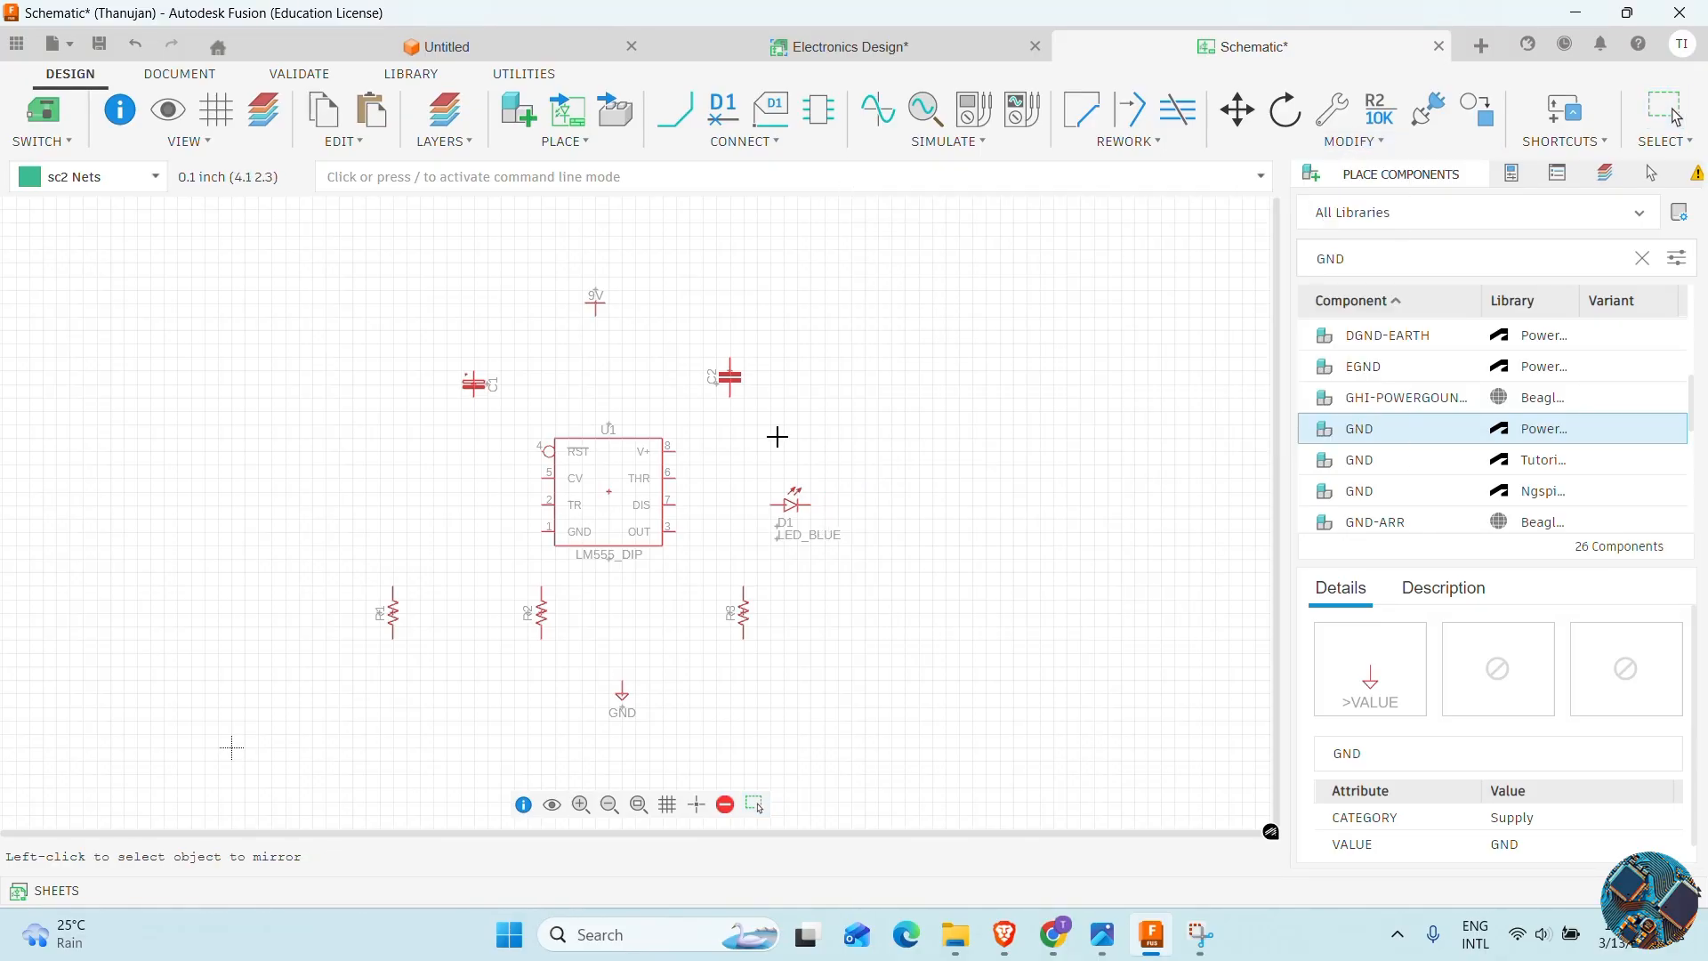
{"action": "left_click", "coordinate": [596, 440]}
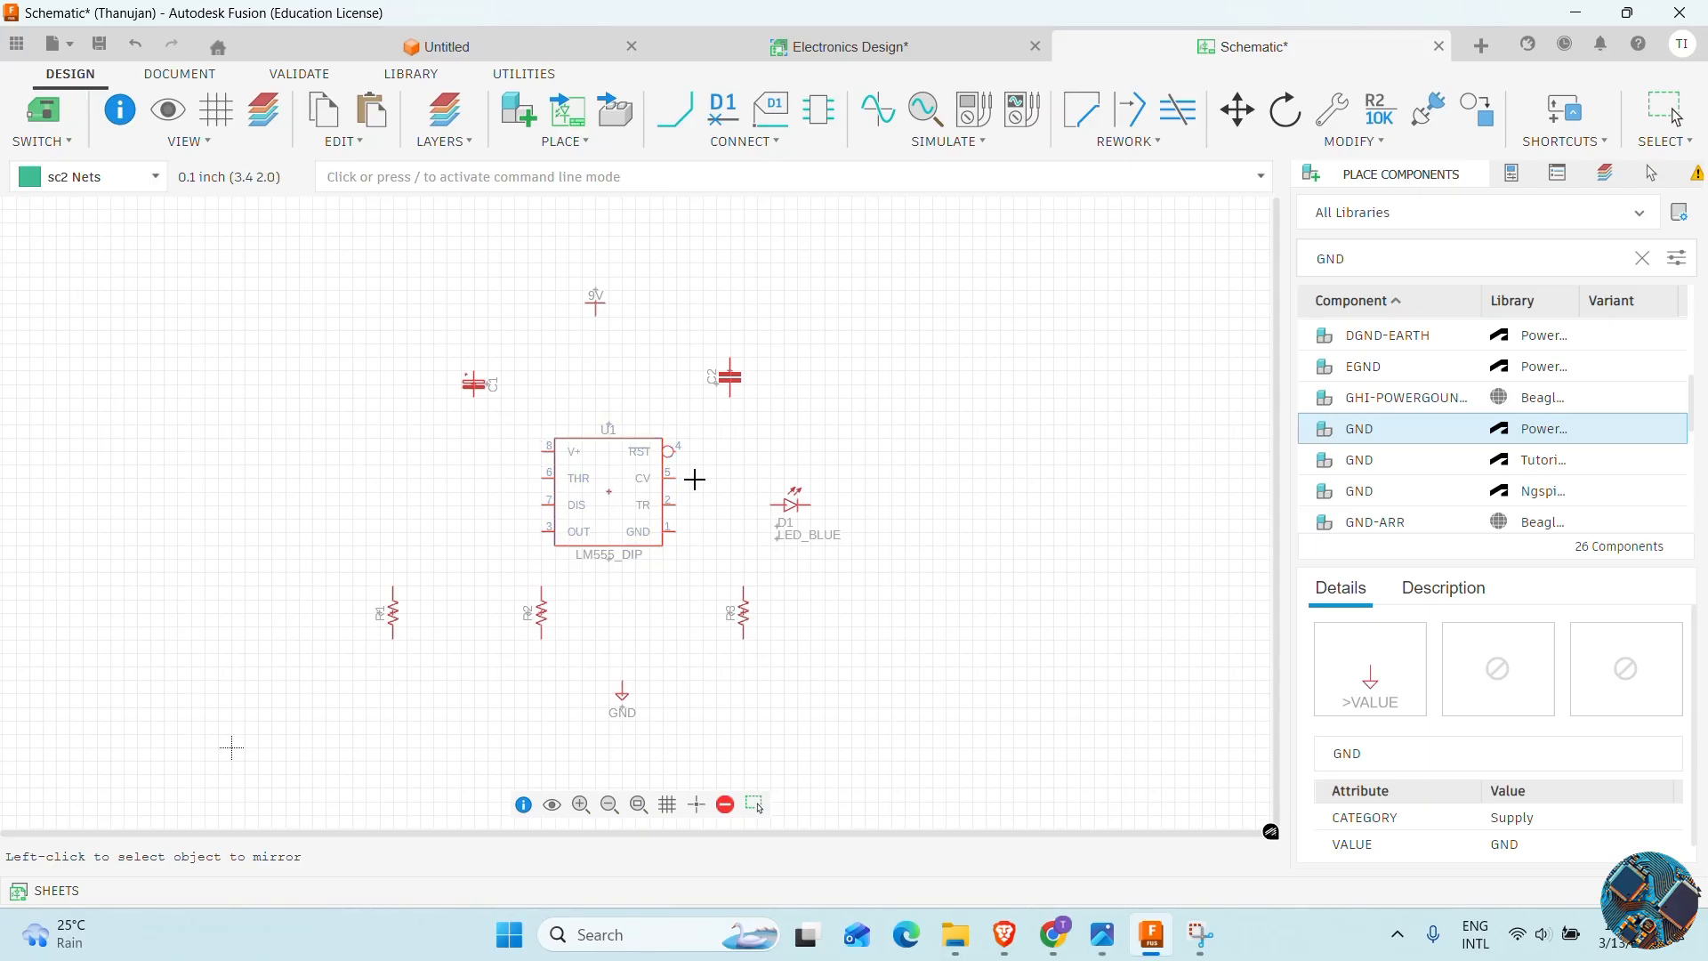
Check the reference image for R1's resistance and set the value of resistor R1 to 1k
{"action": "left_click", "coordinate": [1385, 108]}
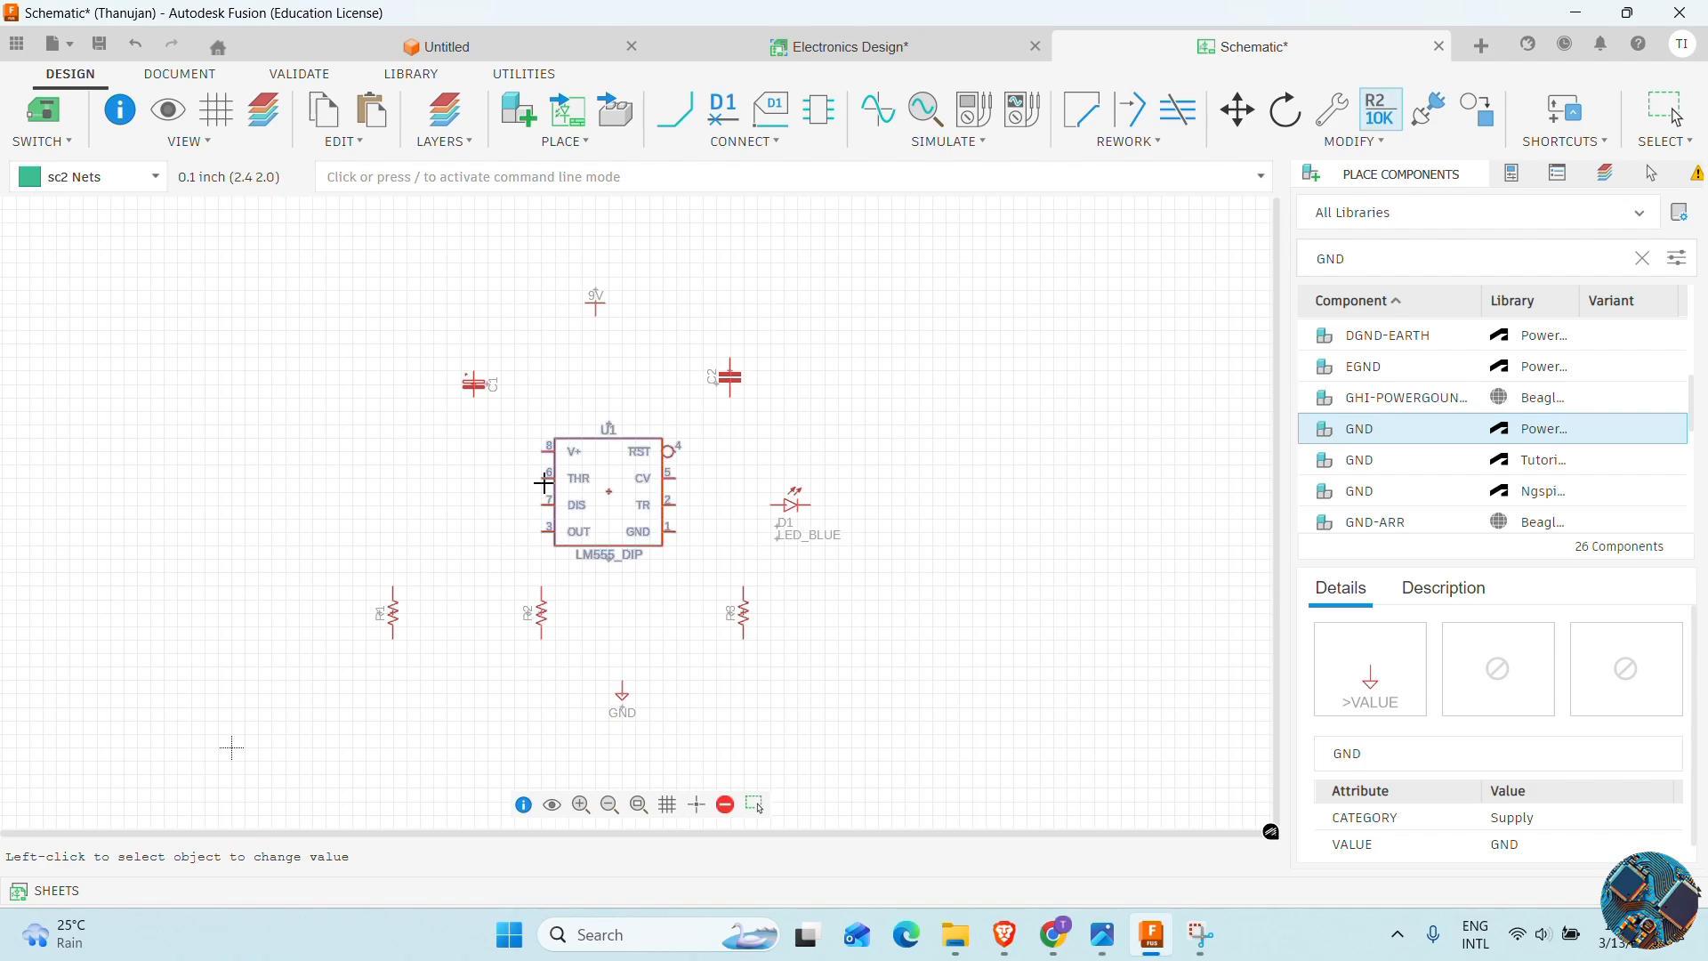
{"action": "left_click", "coordinate": [392, 615]}
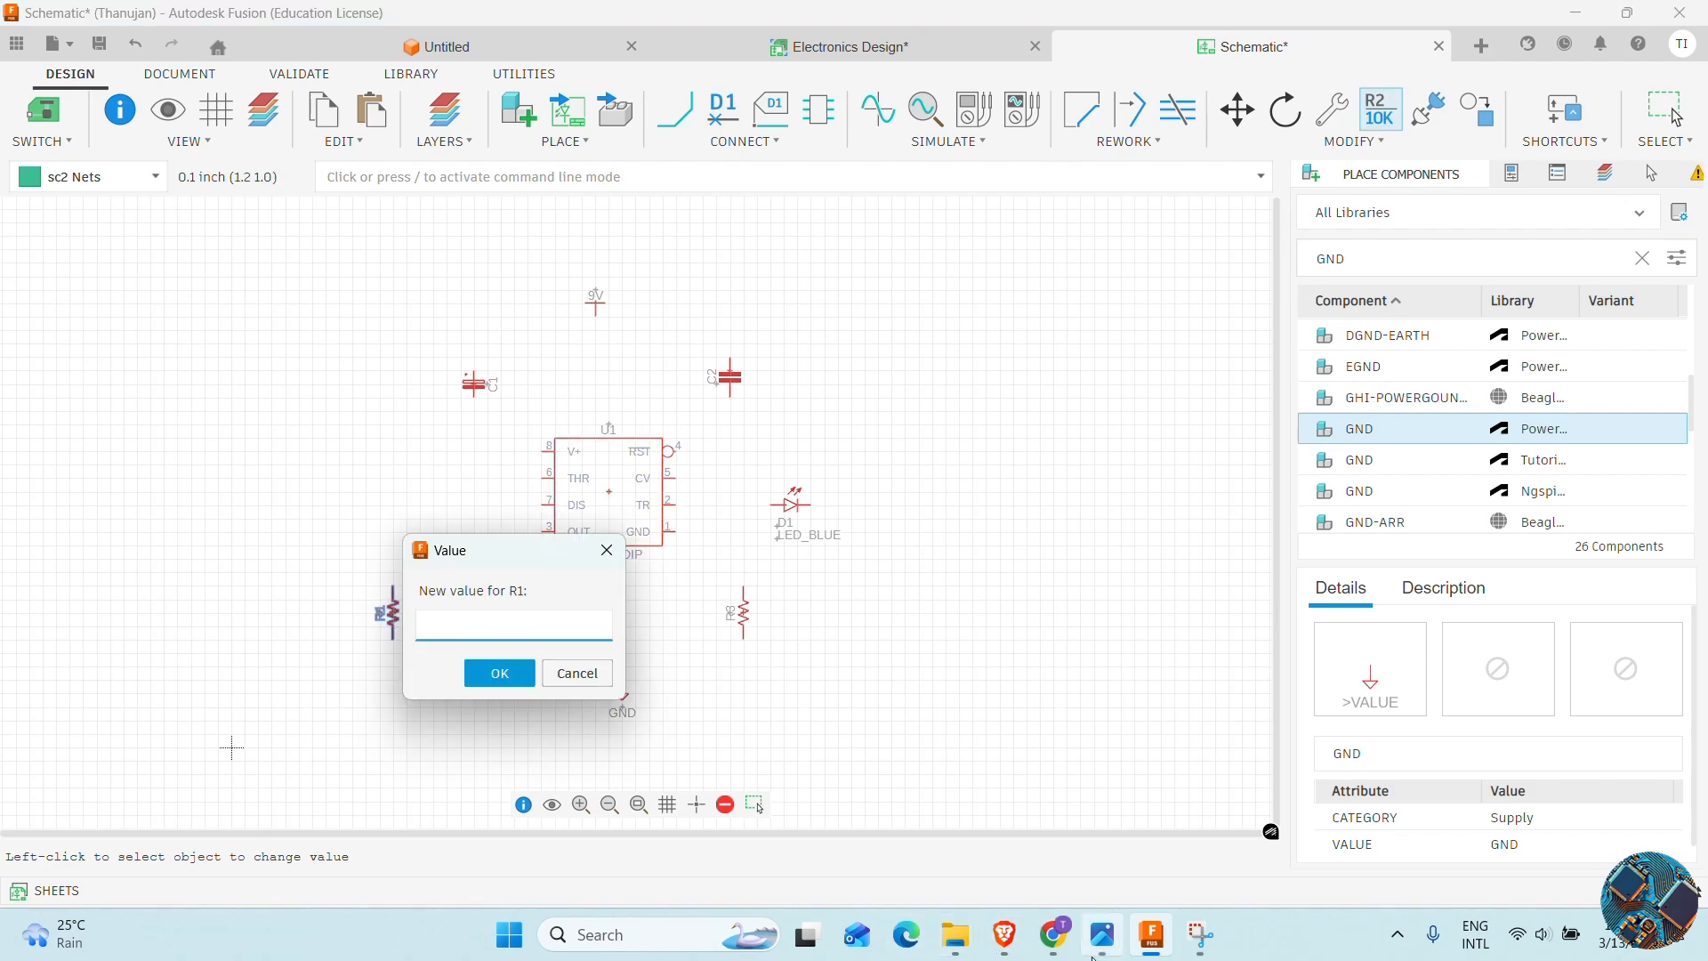
{"action": "mouse_move", "coordinate": [1116, 952]}
{"action": "left_click", "coordinate": [1120, 852]}
{"action": "type", "text": "k"}
{"action": "key", "text": "Return"}
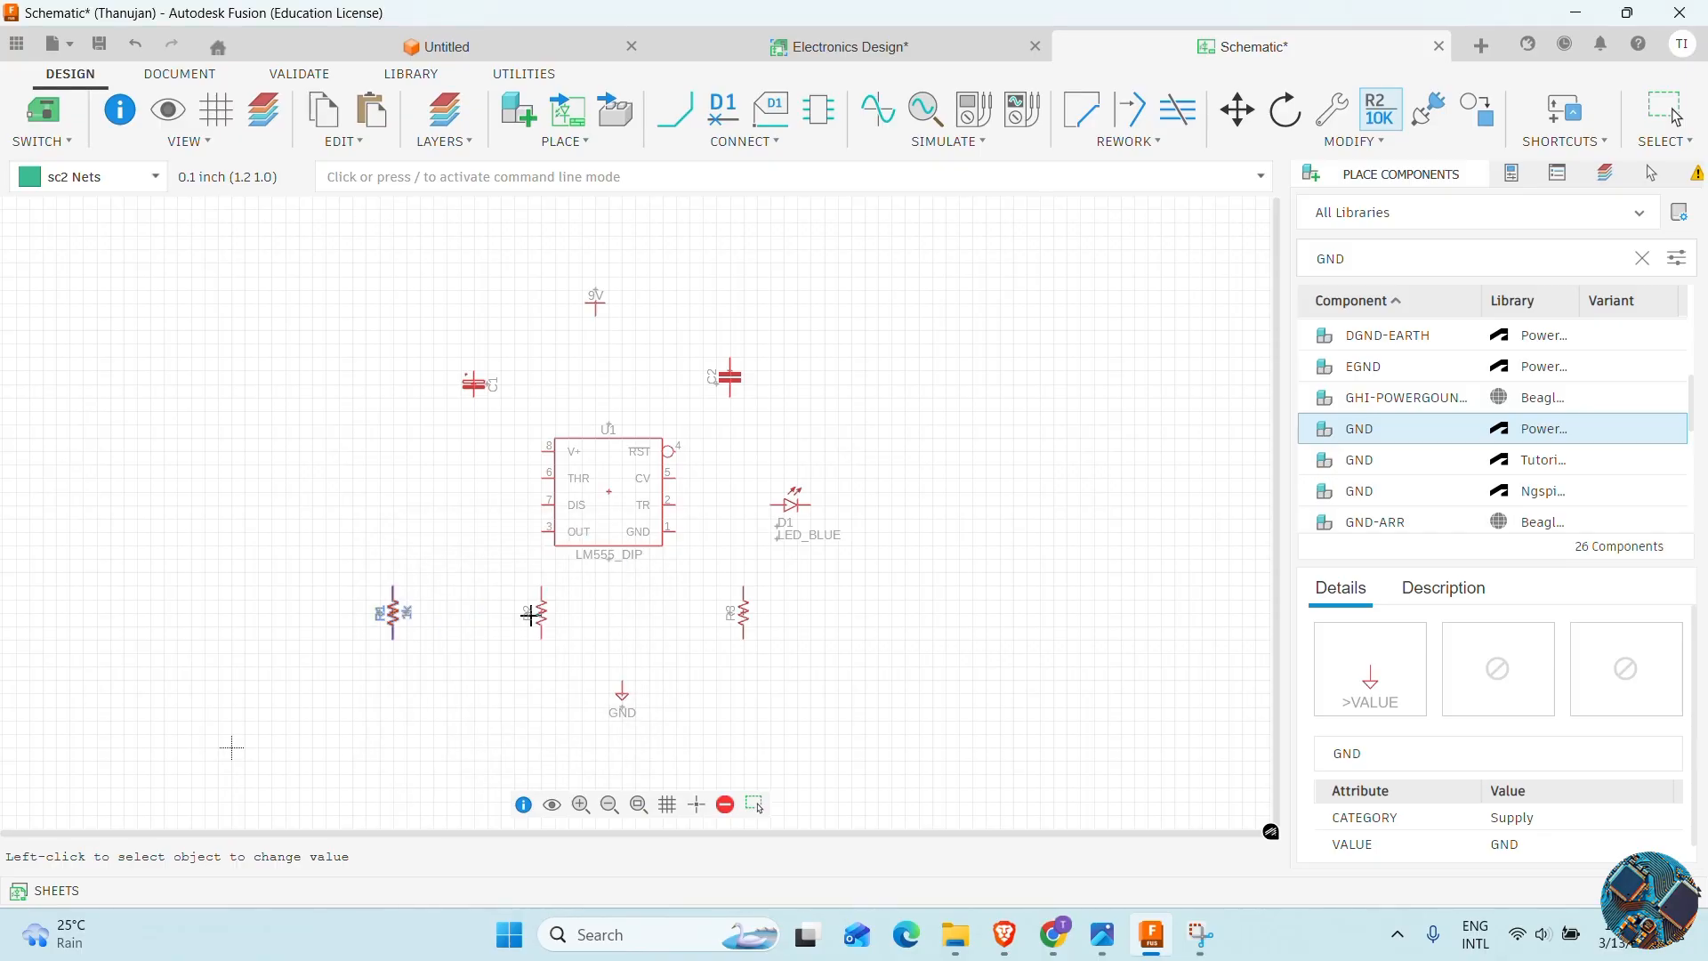
Set the value of resistor R2 to 10k and of resistor R3 to 1k
{"action": "left_click", "coordinate": [539, 616]}
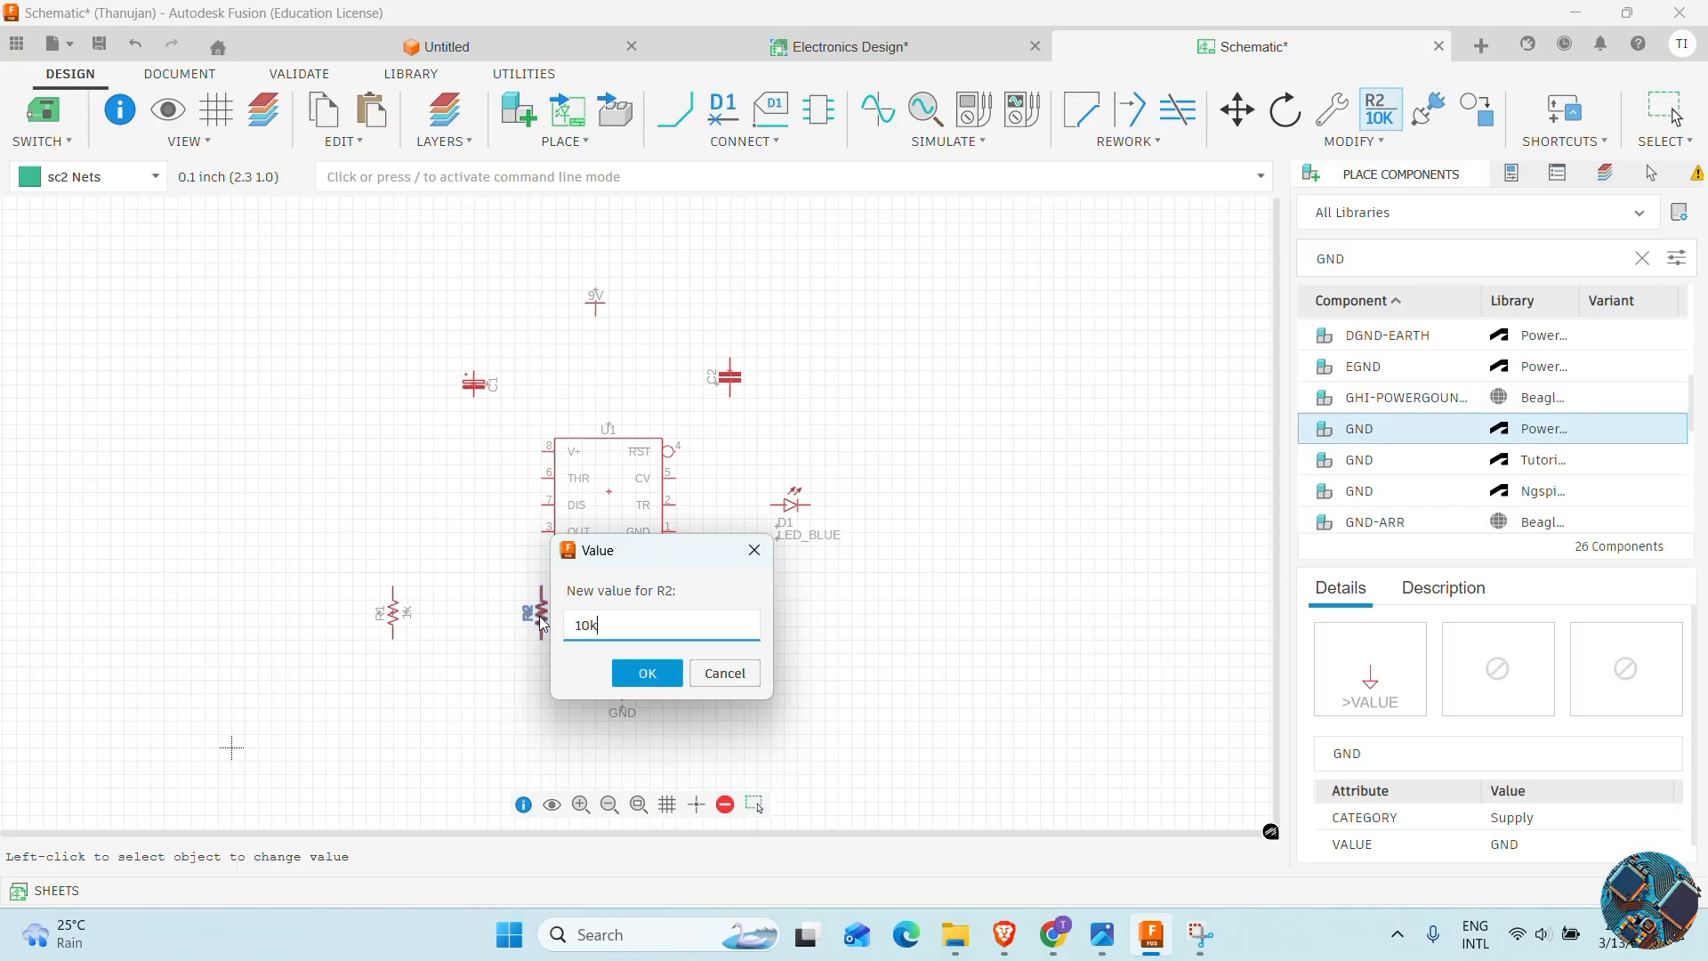
{"action": "key", "text": "Return"}
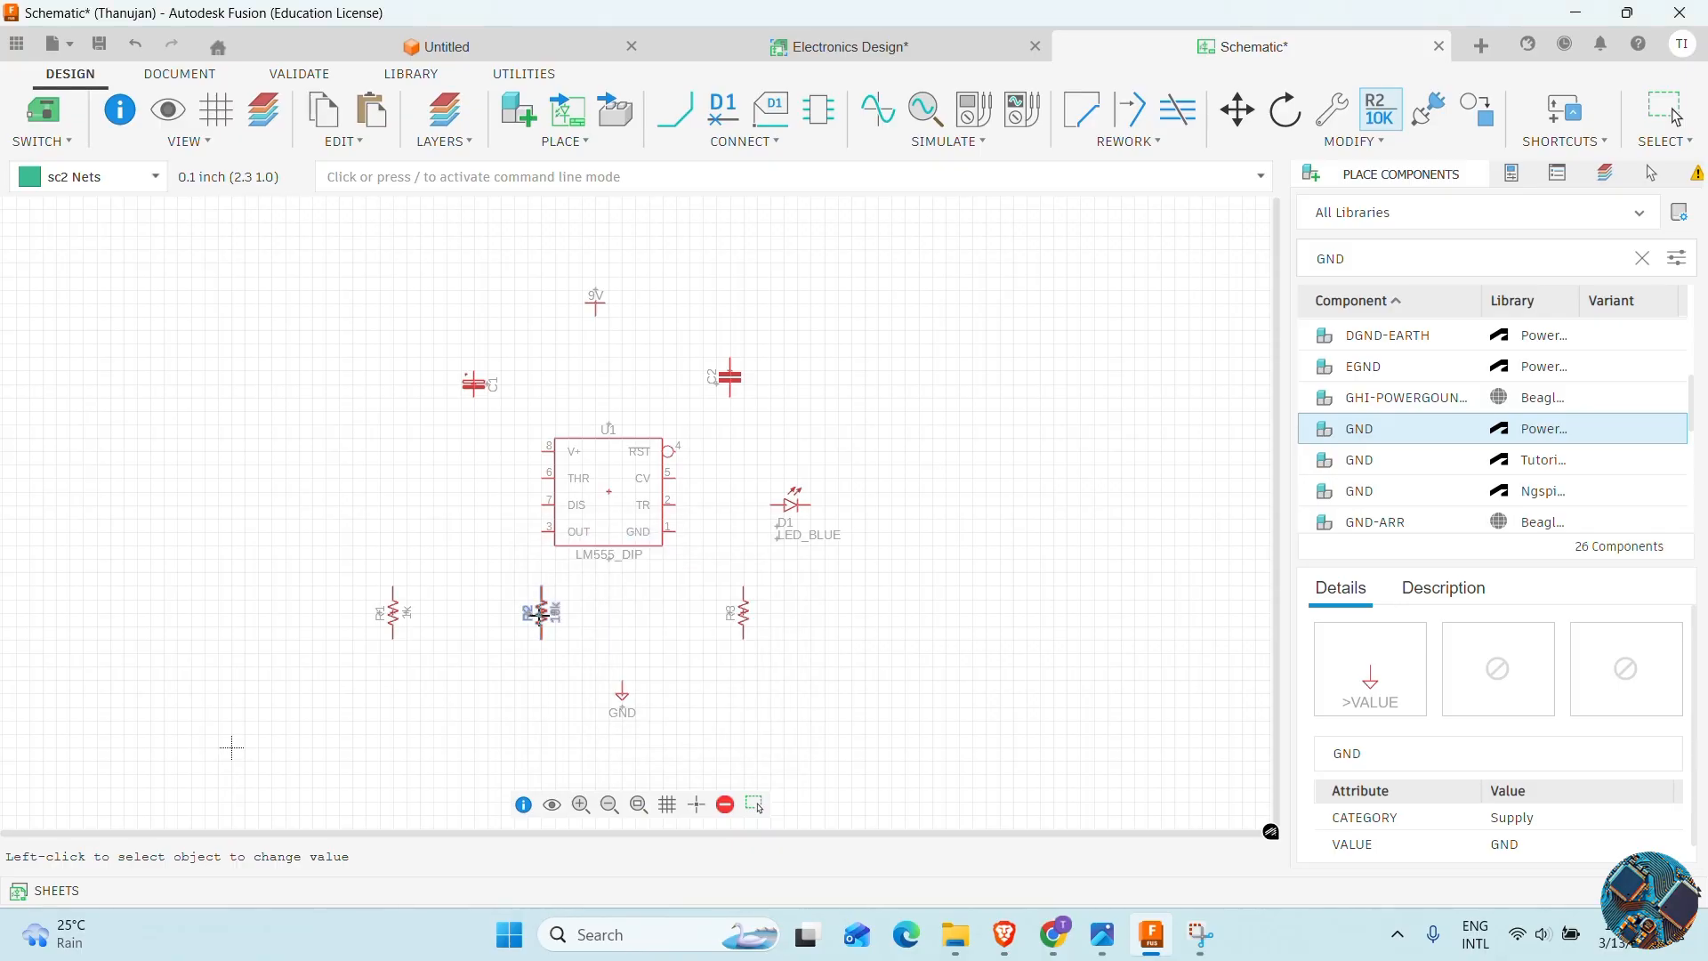
{"action": "left_click", "coordinate": [747, 621]}
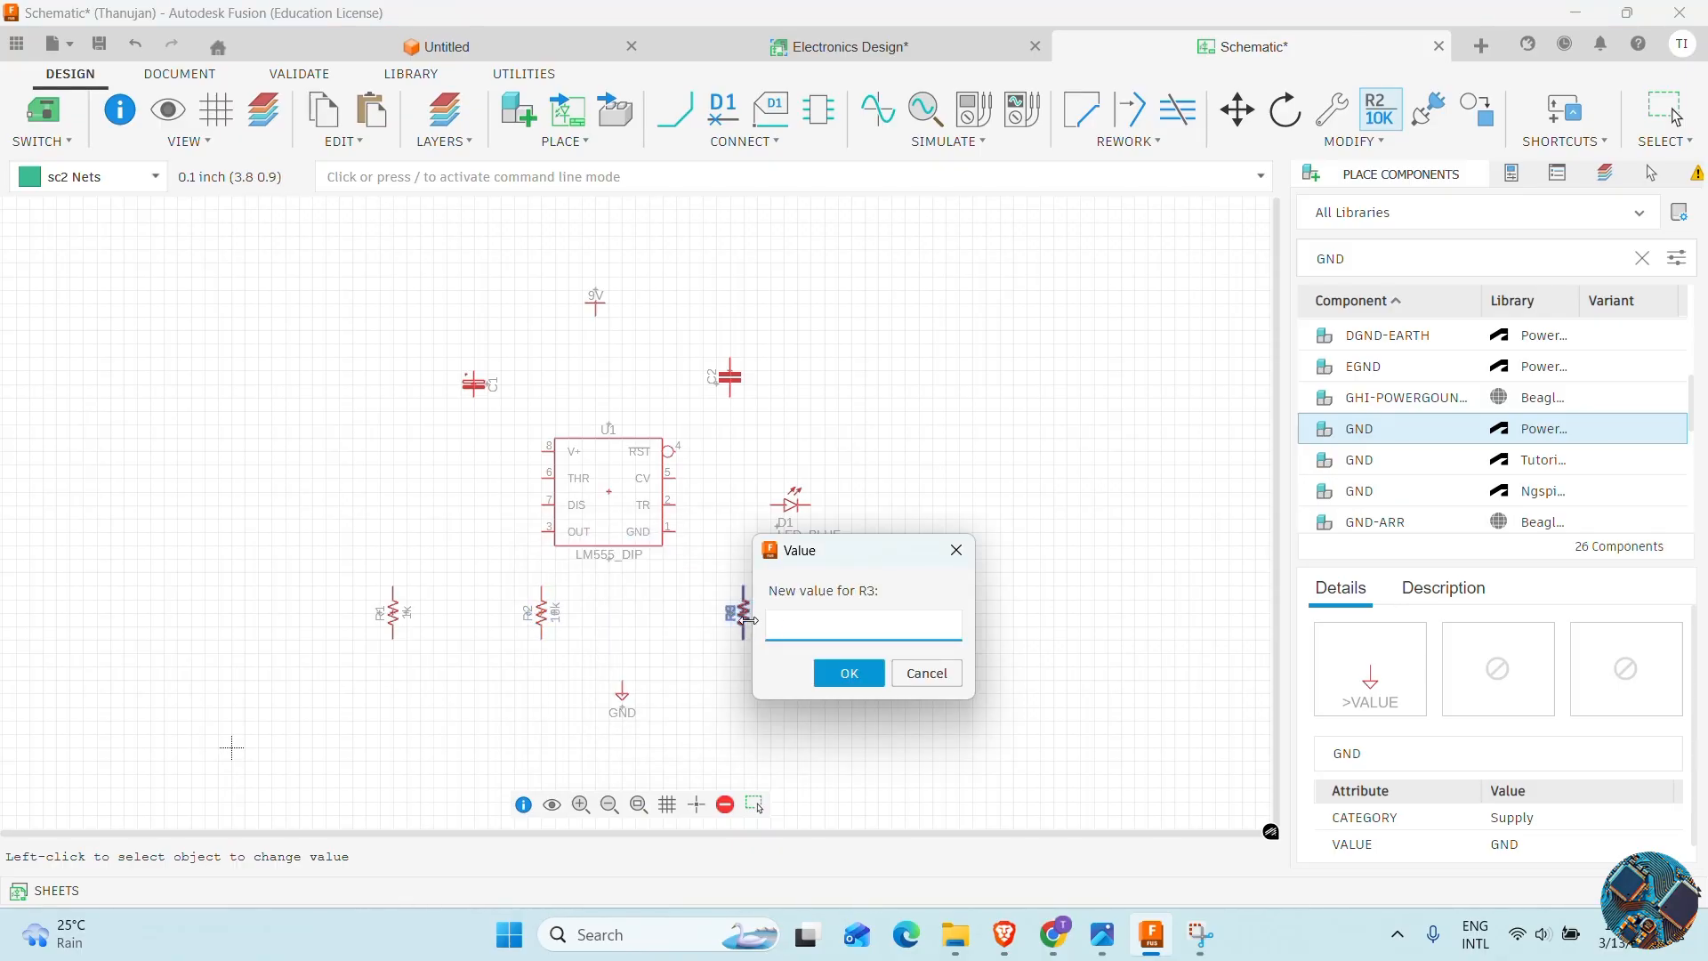
{"action": "type", "text": "1k"}
{"action": "key", "text": "Return"}
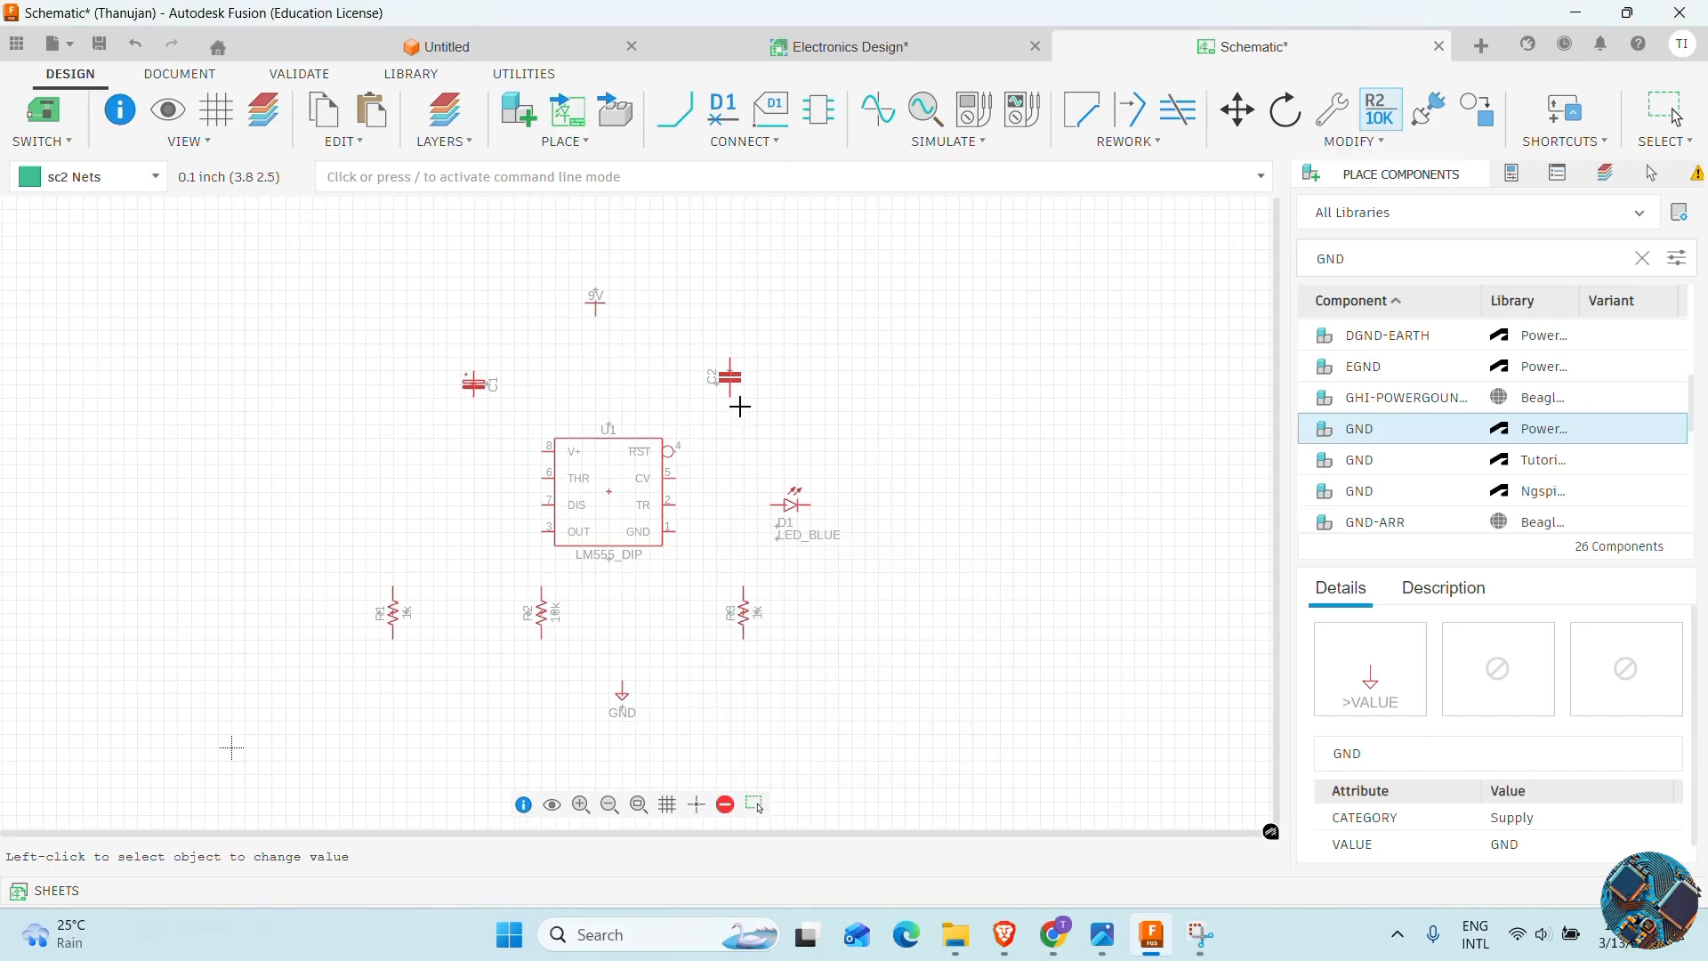
Set the value of capacitor C1 to 10uF and of capacitor C2 to 0.01uF
{"action": "left_click", "coordinate": [477, 386]}
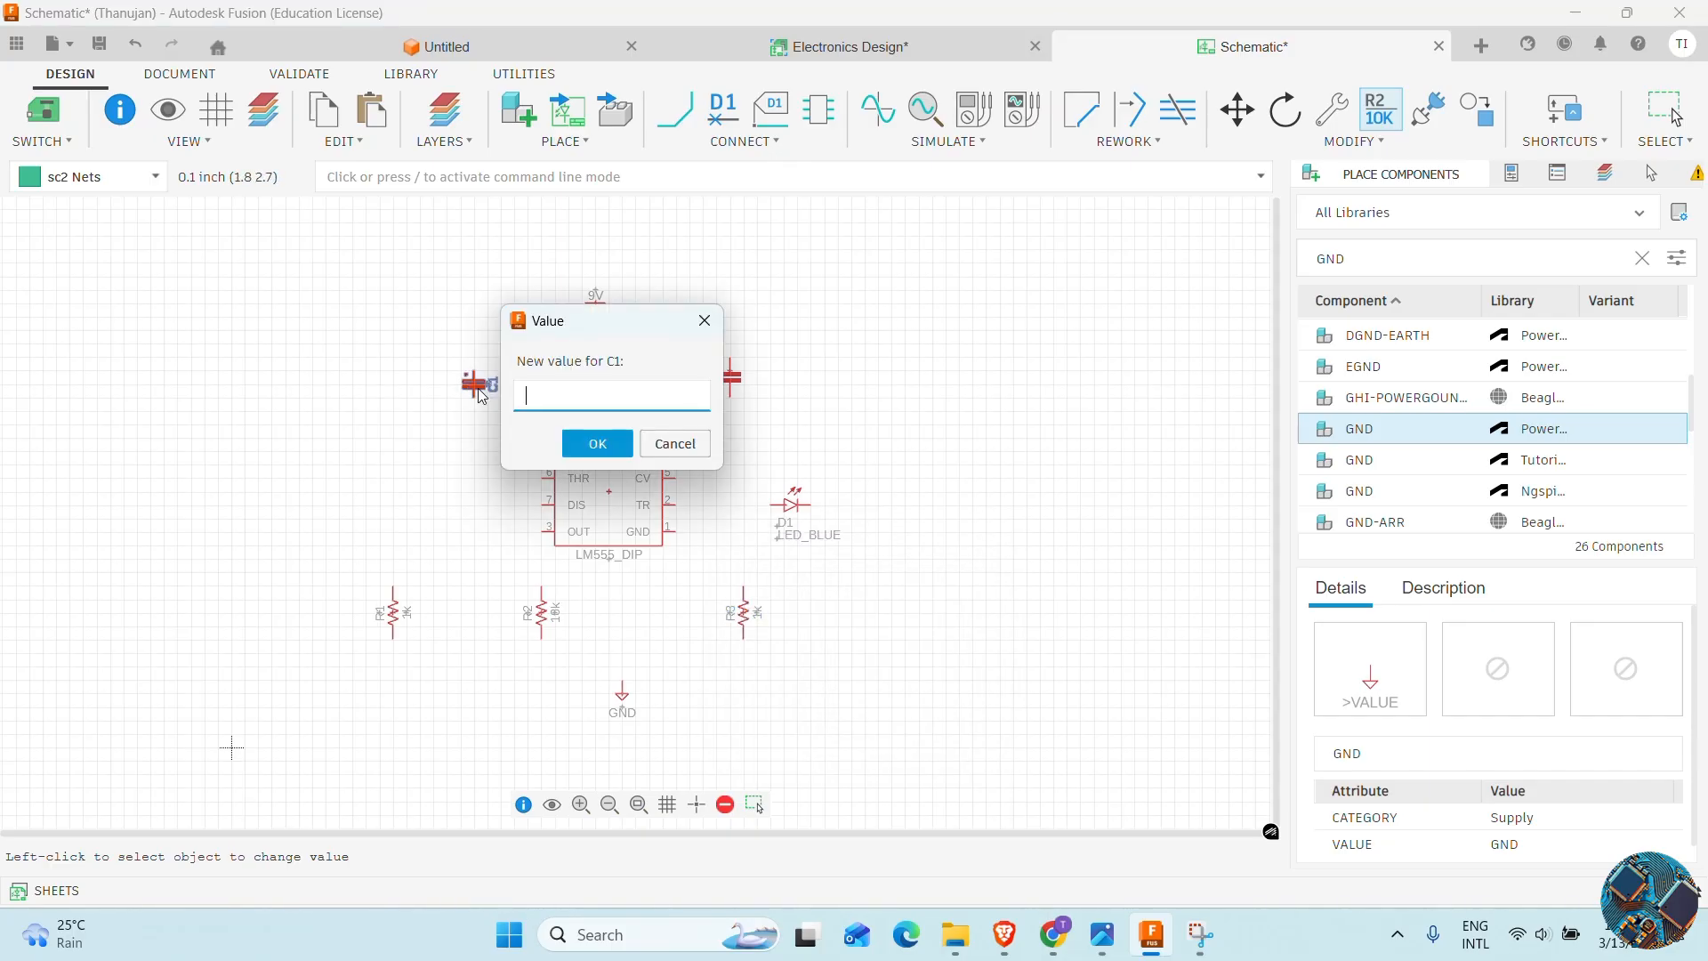
{"action": "type", "text": "10uF"}
{"action": "key", "text": "Return"}
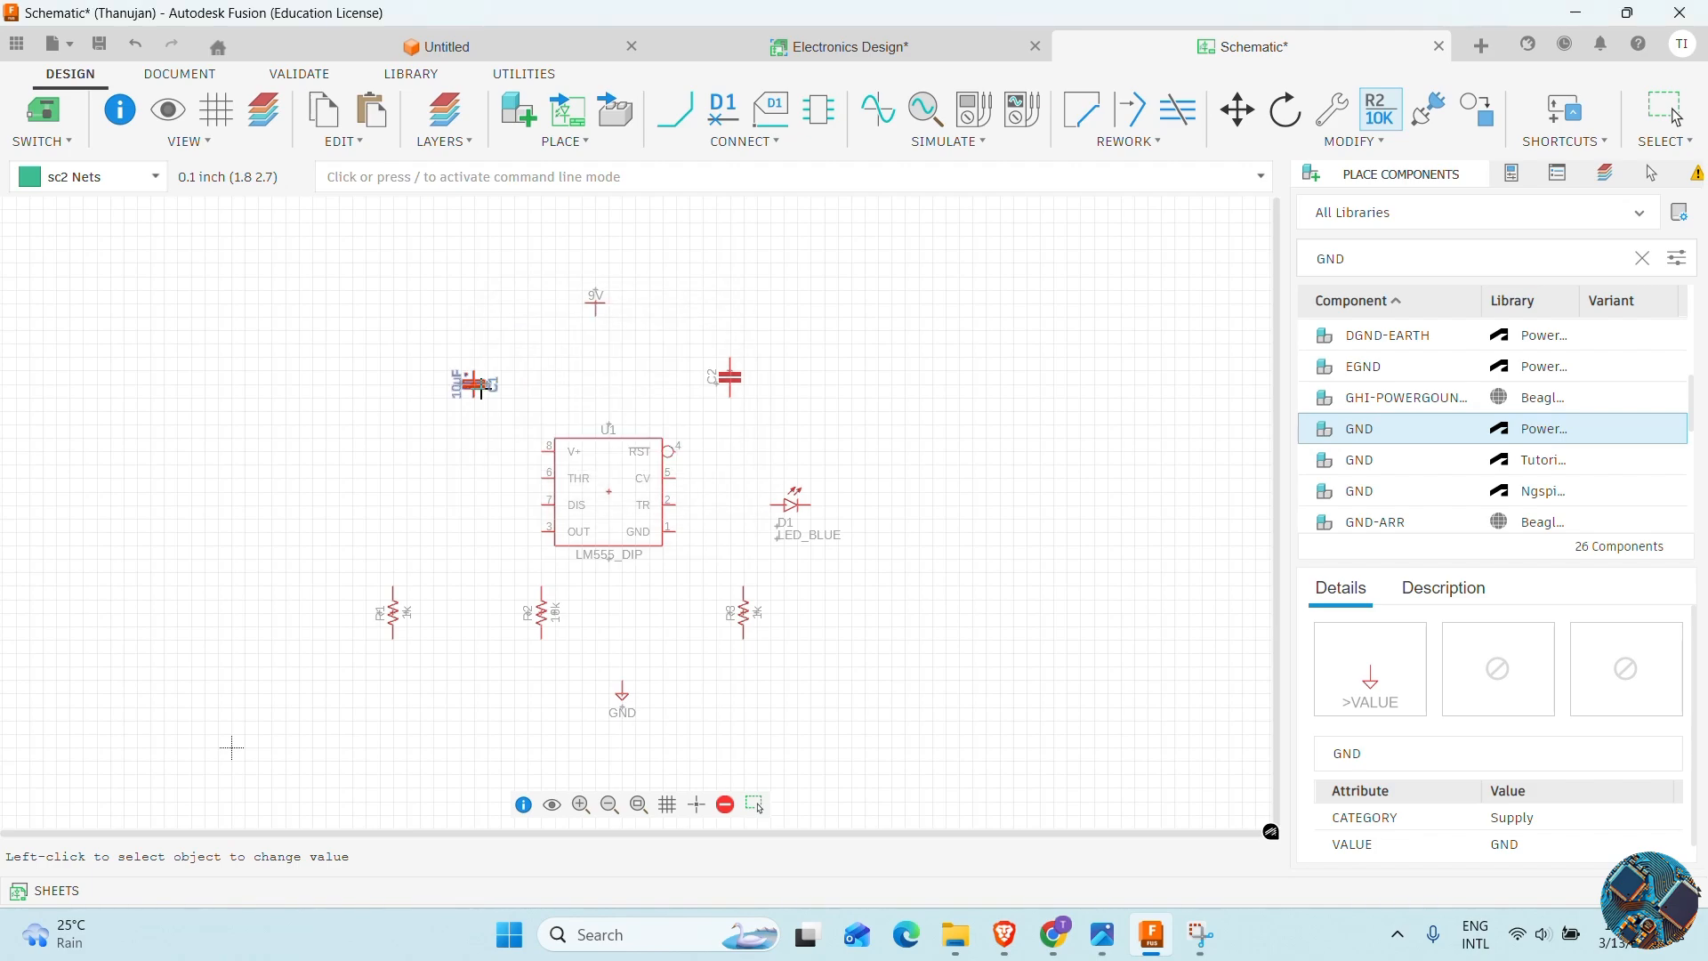
{"action": "left_click", "coordinate": [733, 382]}
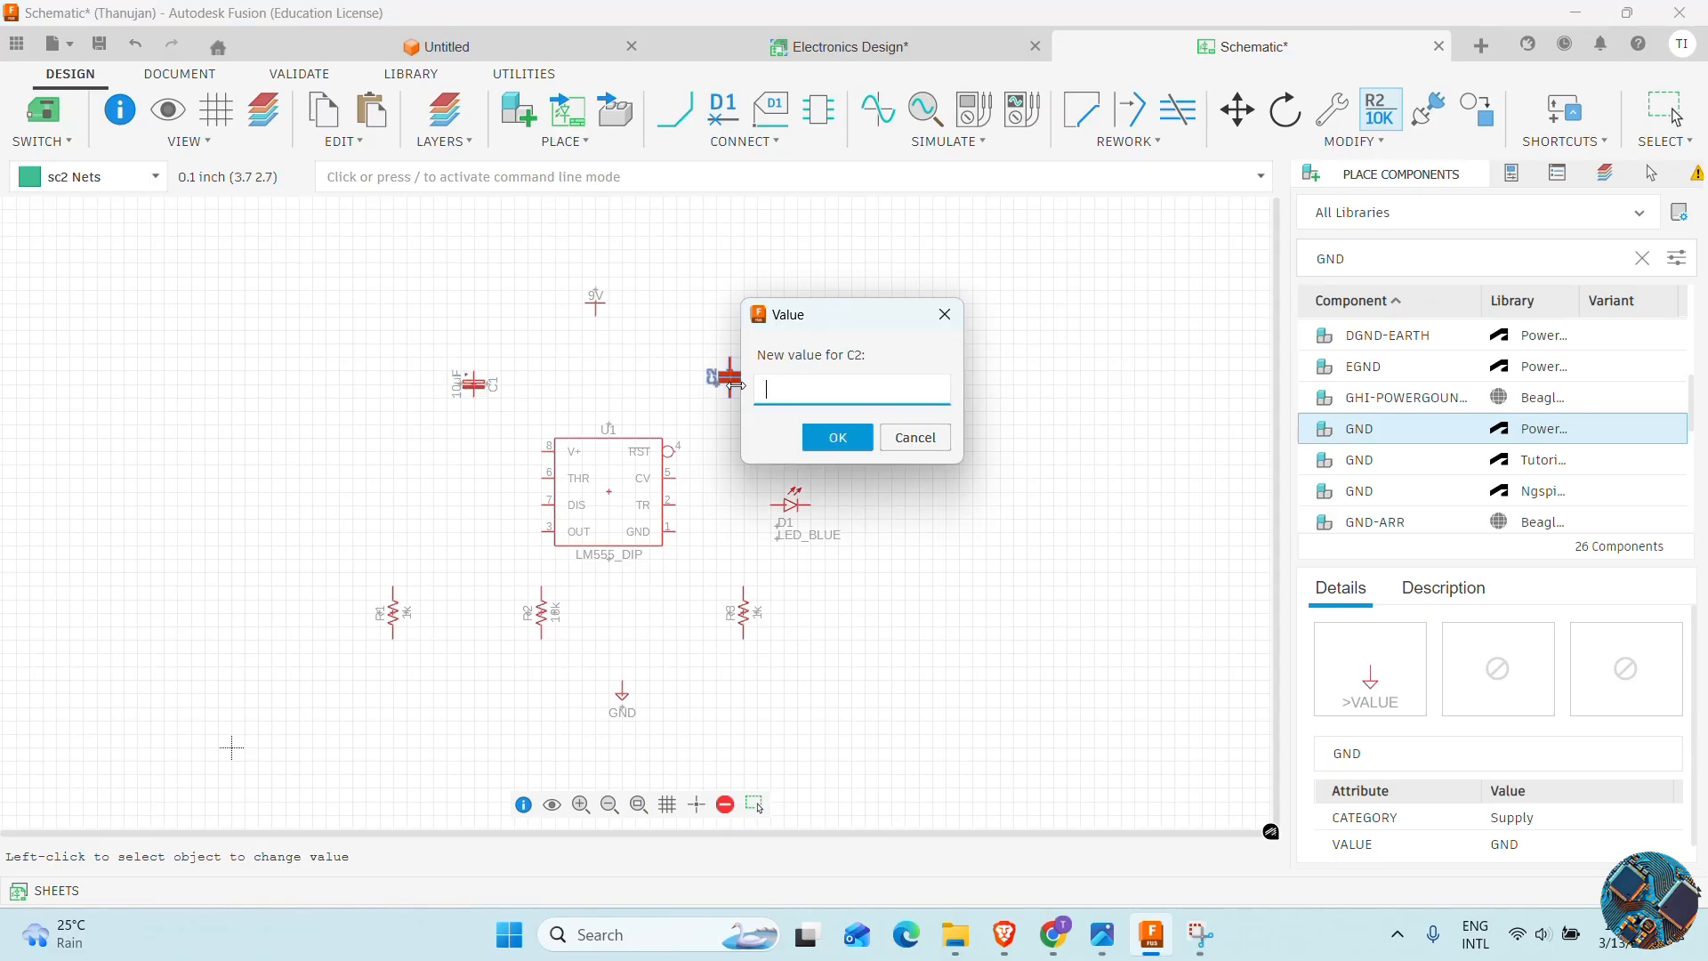
{"action": "type", "text": "0.01uF"}
{"action": "key", "text": "Return"}
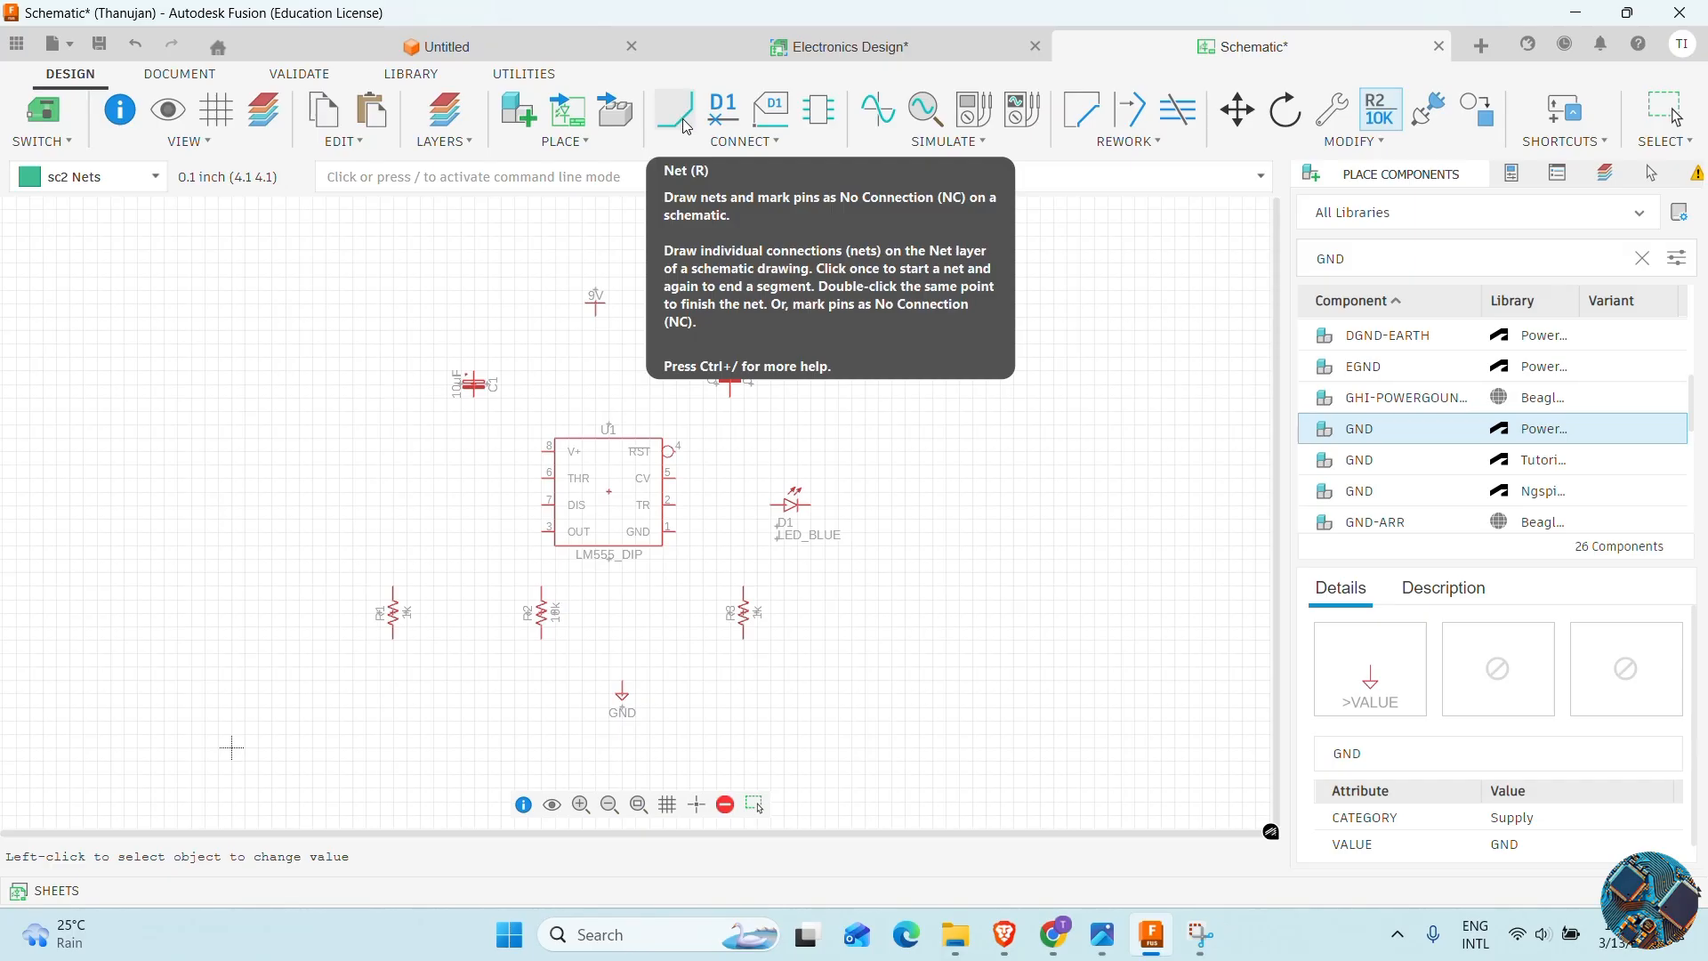
Examine the component layout and wiring in the reference image p1.jpg, and return to the Fusion schematic
{"action": "mouse_move", "coordinate": [1102, 934]}
{"action": "left_click", "coordinate": [1114, 839]}
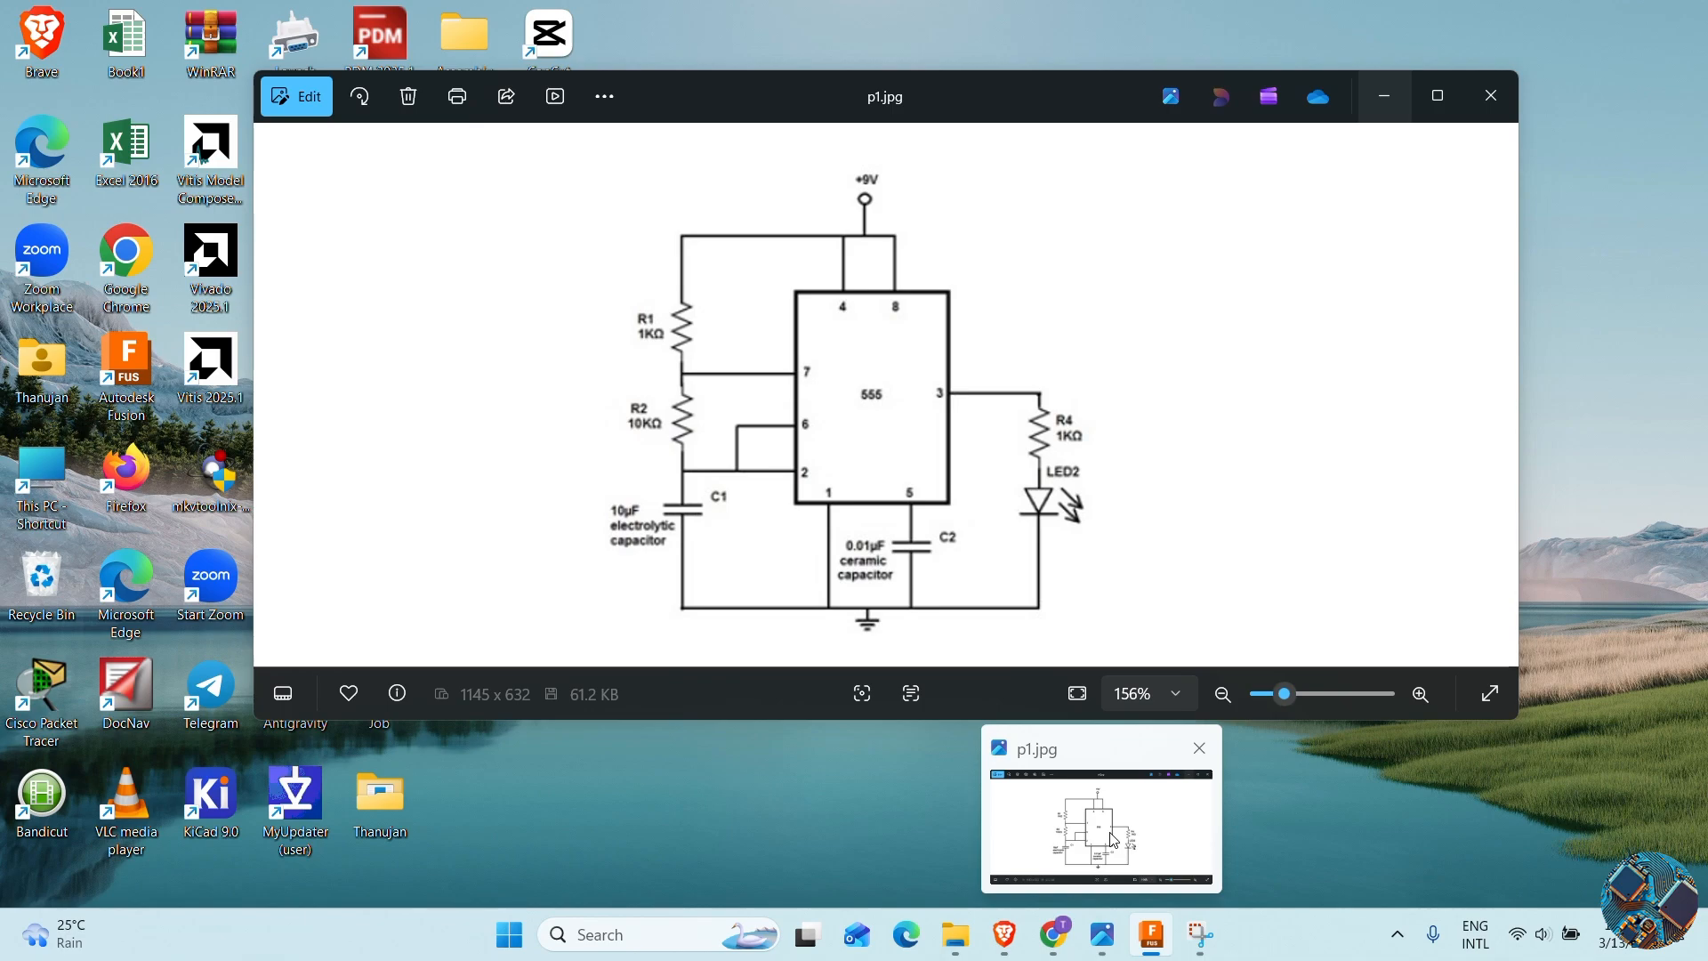
{"action": "left_click", "coordinate": [1153, 935]}
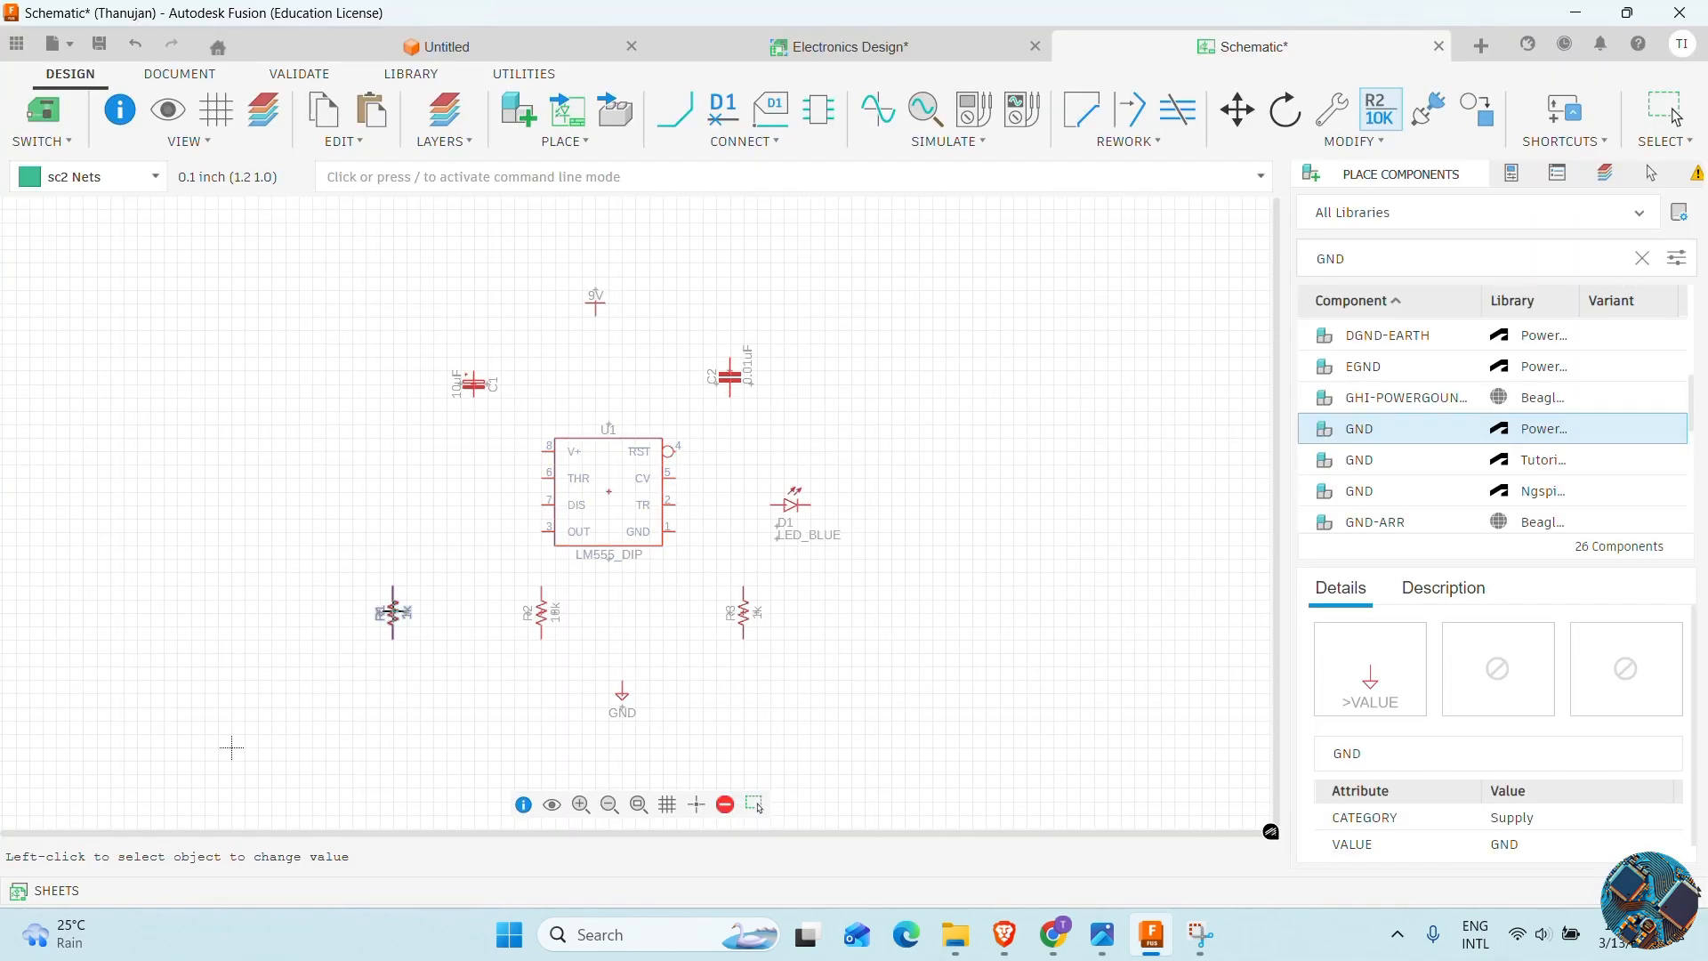
{"action": "left_click", "coordinate": [392, 612]}
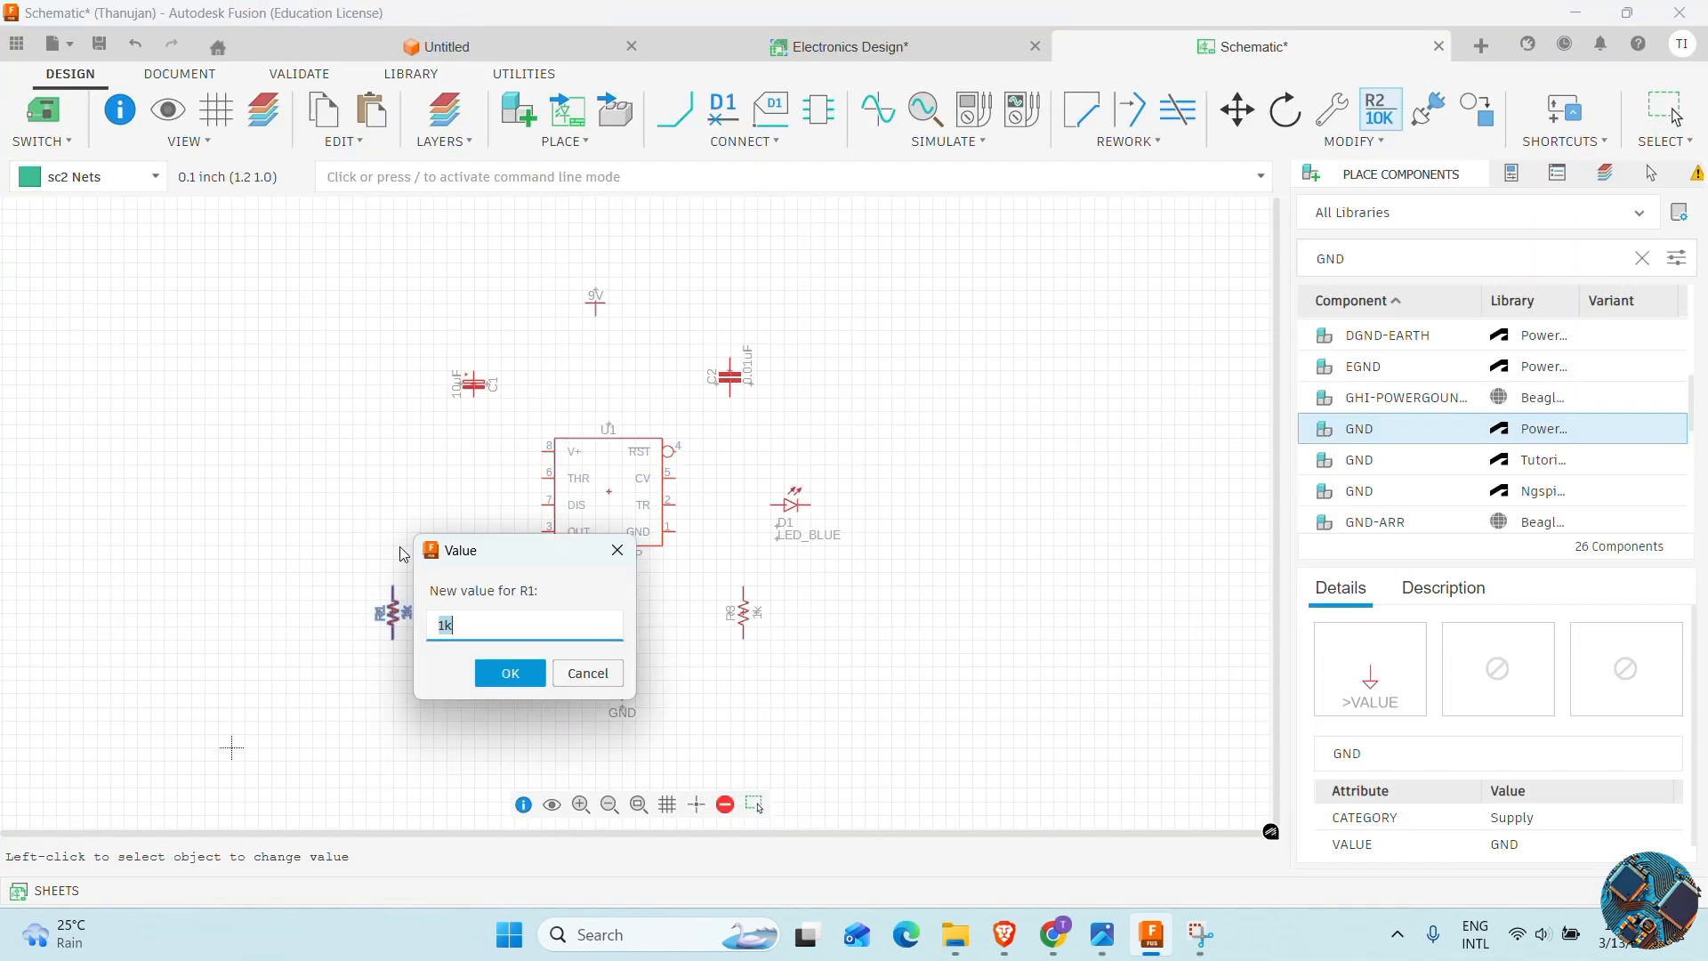
{"action": "left_click", "coordinate": [608, 549]}
{"action": "key", "text": "Escape"}
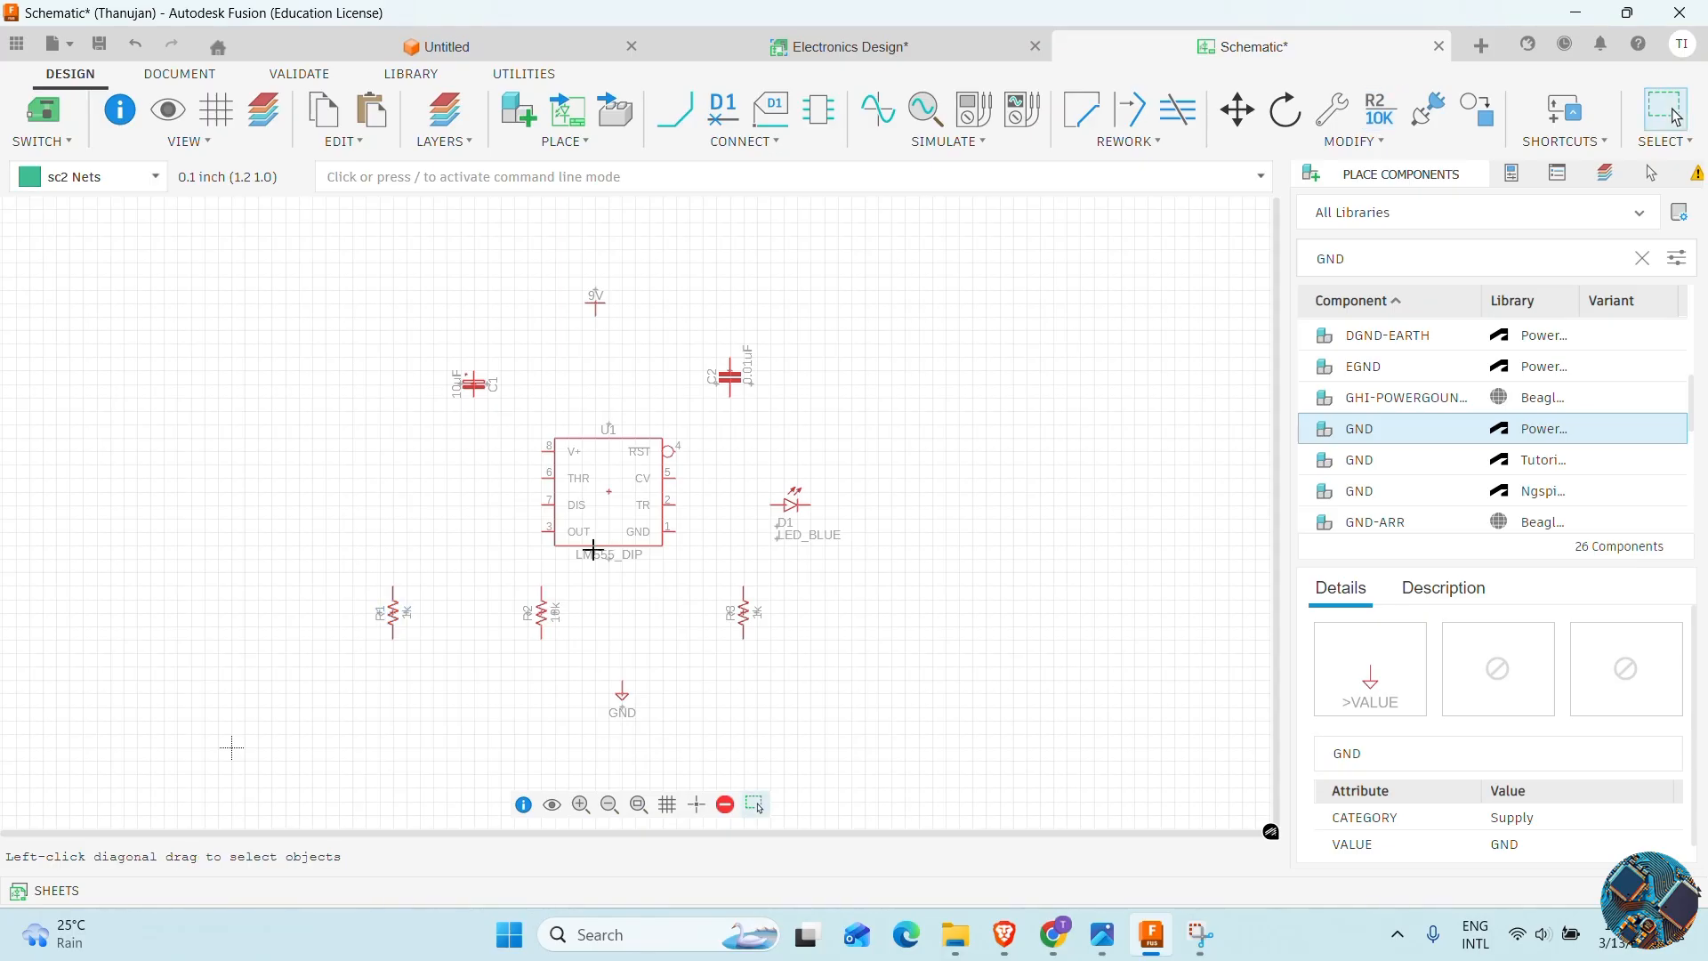
Stack R1, R2 and C1 from top to bottom in one vertical column to the left of the 555 timer
{"action": "left_click_drag", "start_coordinate": [397, 590], "coordinate": [397, 402]}
{"action": "left_click_drag", "start_coordinate": [538, 592], "coordinate": [391, 535]}
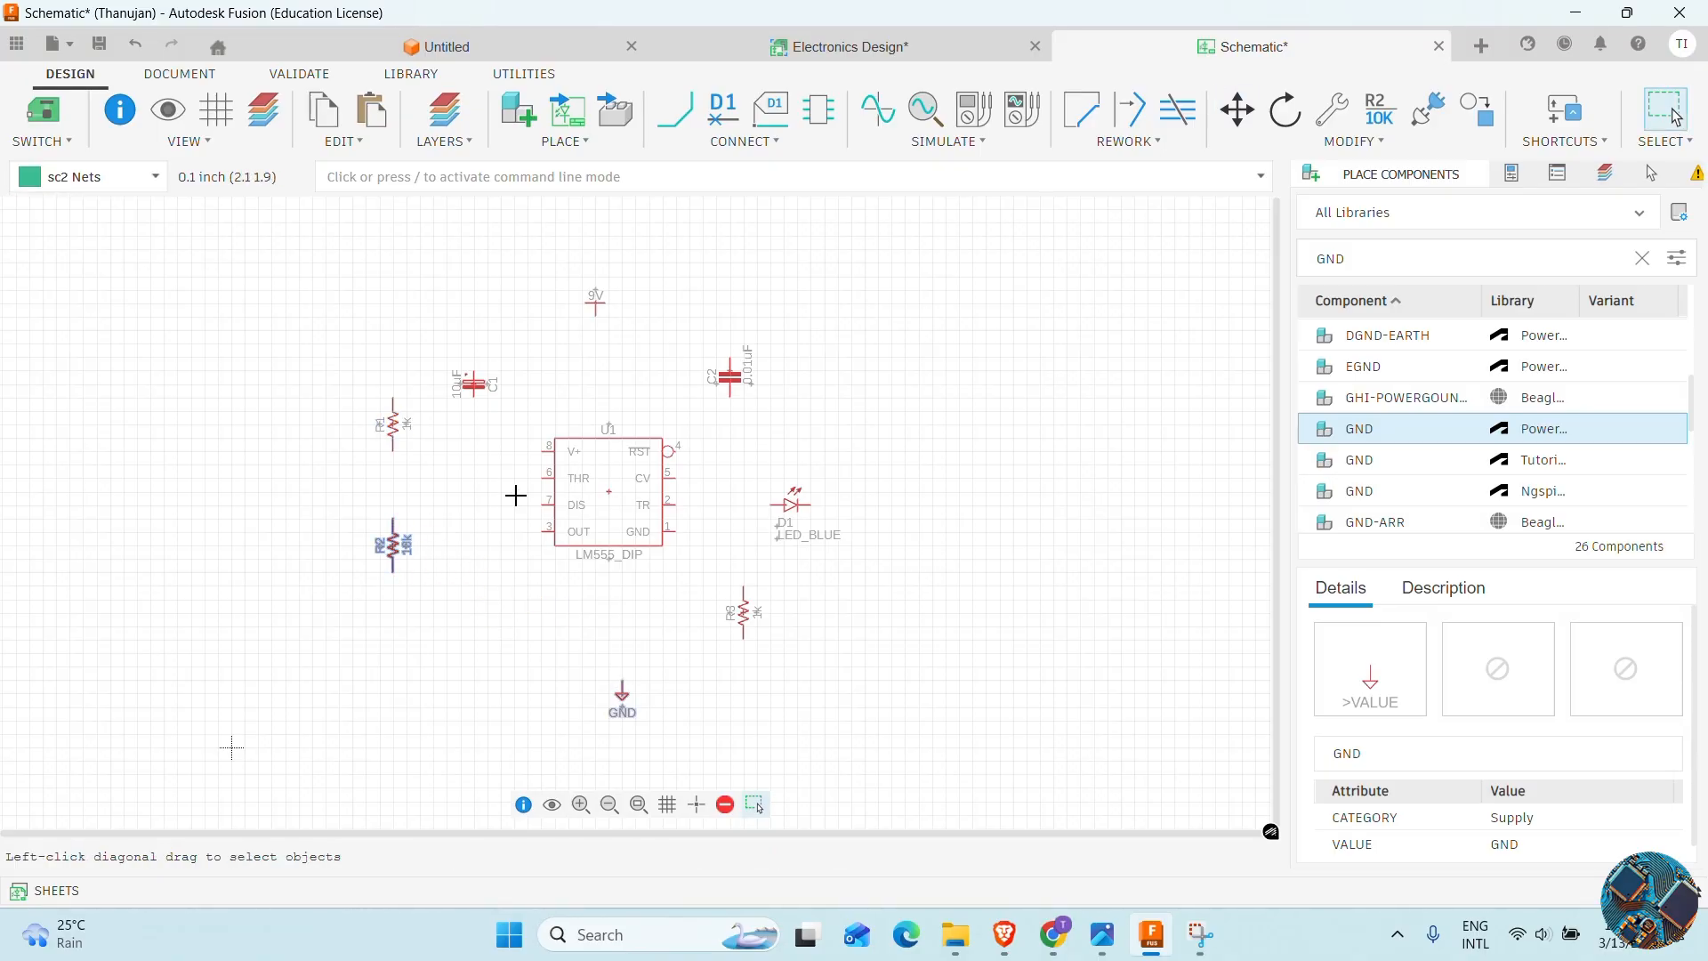
{"action": "left_click_drag", "start_coordinate": [477, 394], "coordinate": [392, 658]}
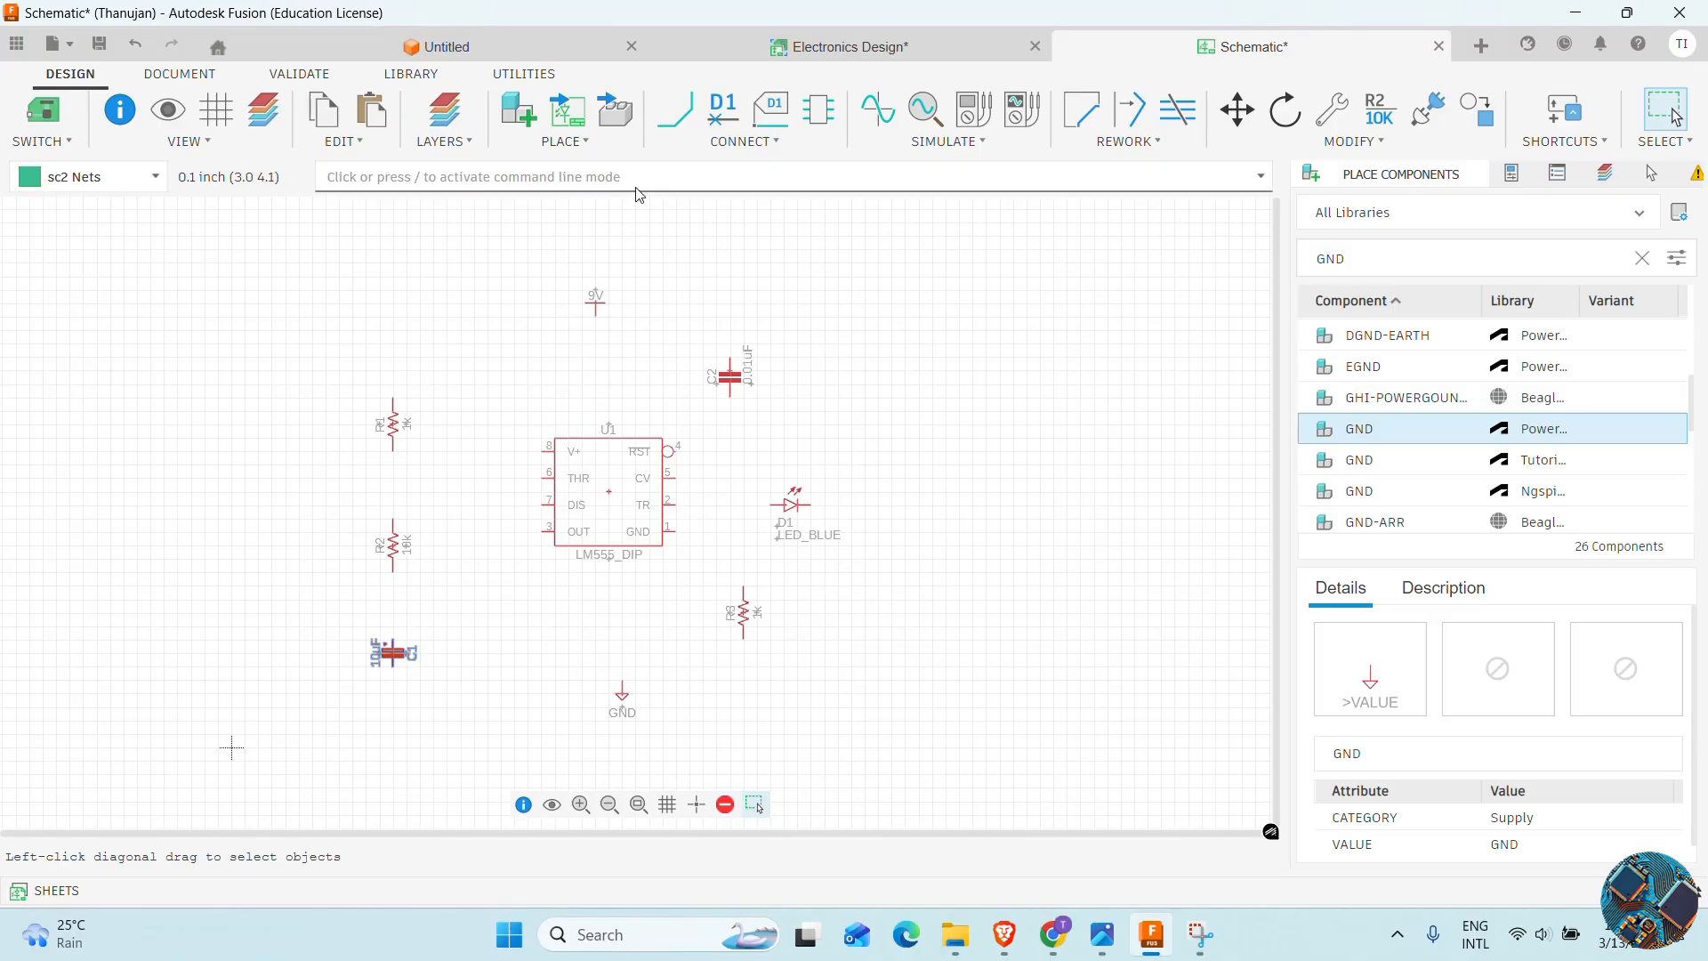
Draw nets linking the 9V supply to R1, R1 to R2, R2 to C1, and C1 to GND
{"action": "left_click", "coordinate": [674, 109]}
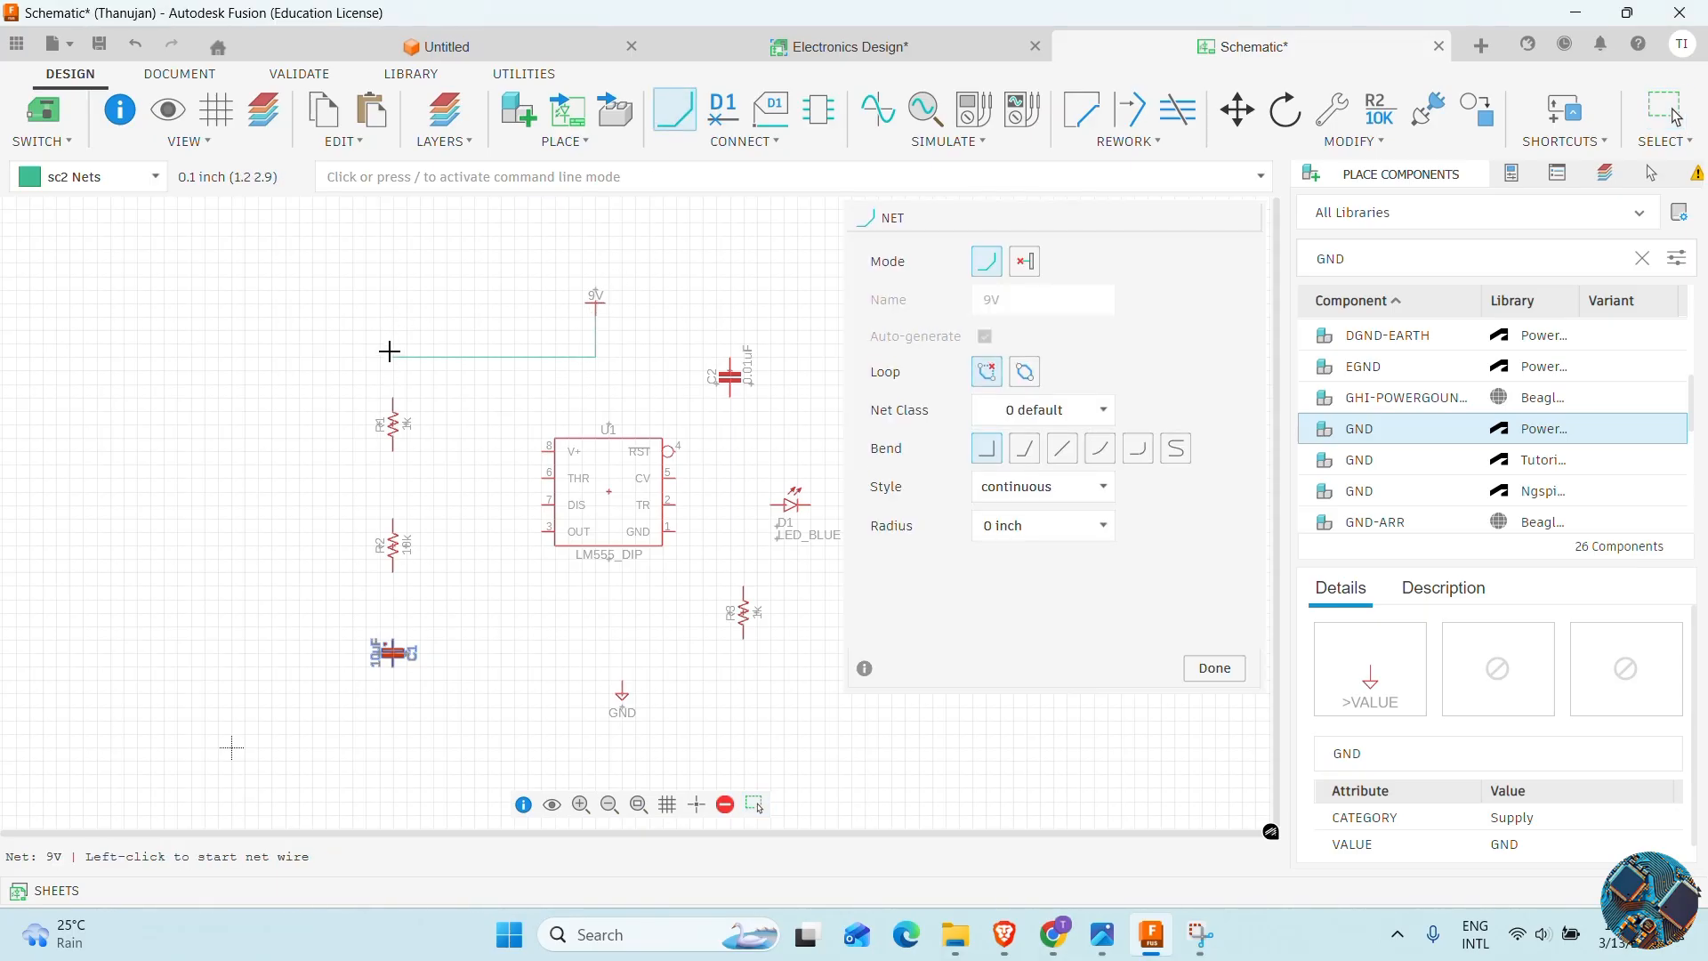
{"action": "left_click", "coordinate": [393, 399]}
{"action": "left_click", "coordinate": [391, 452]}
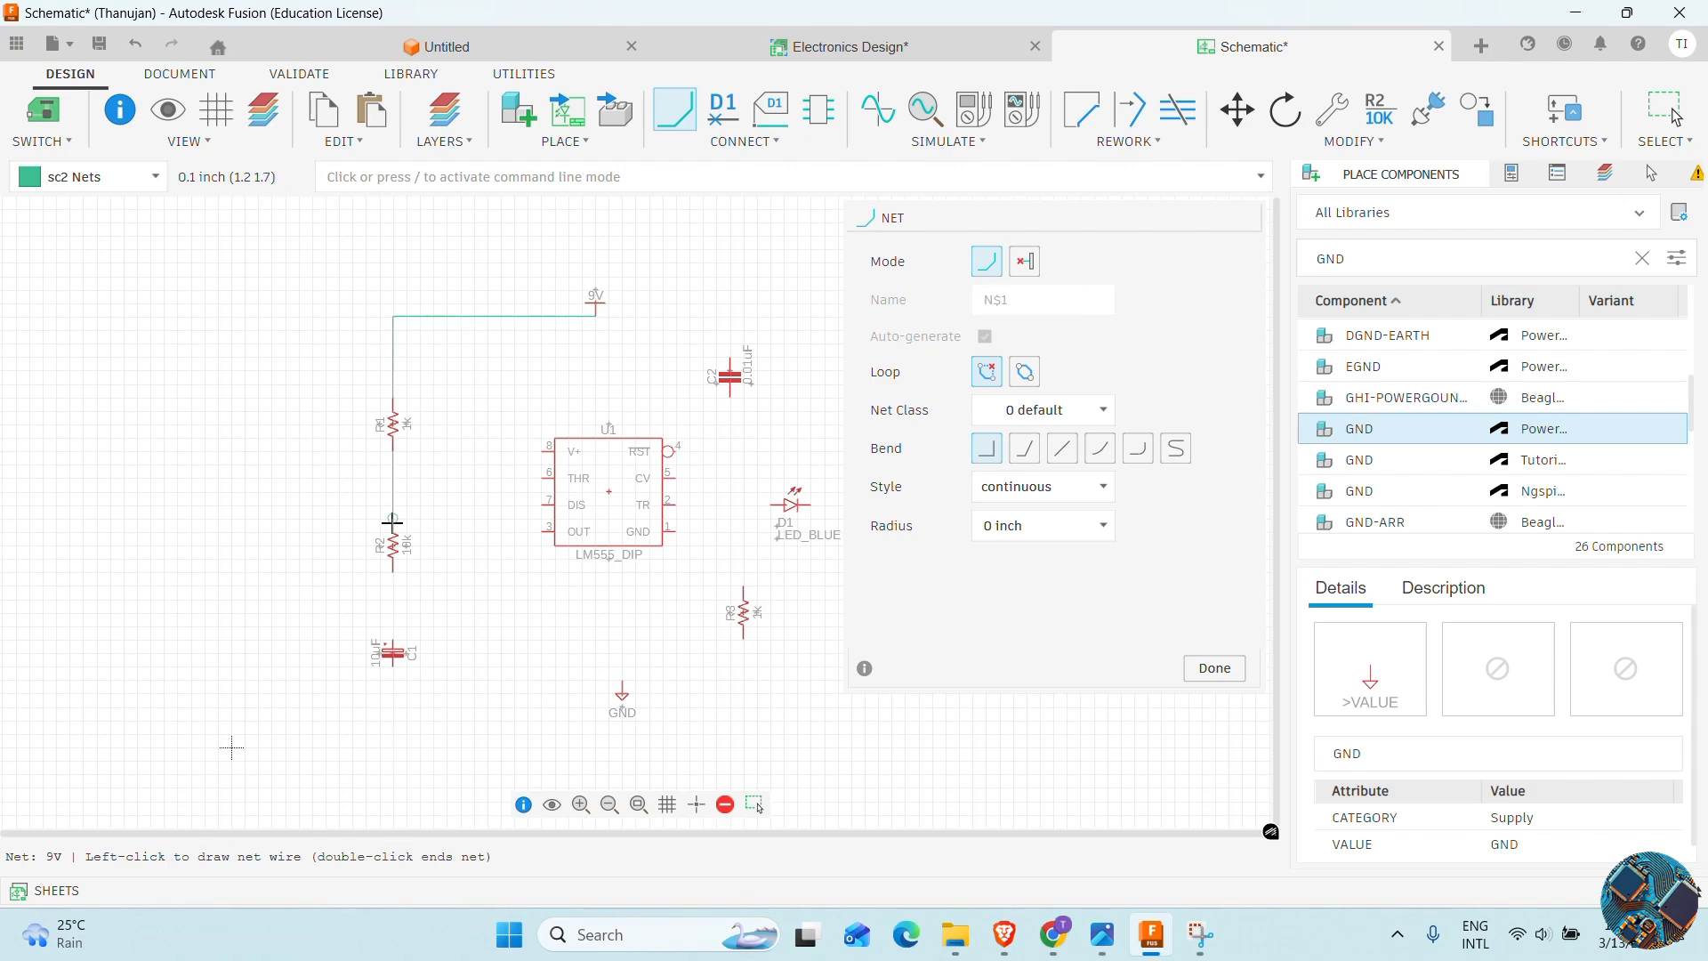
{"action": "left_click", "coordinate": [392, 517]}
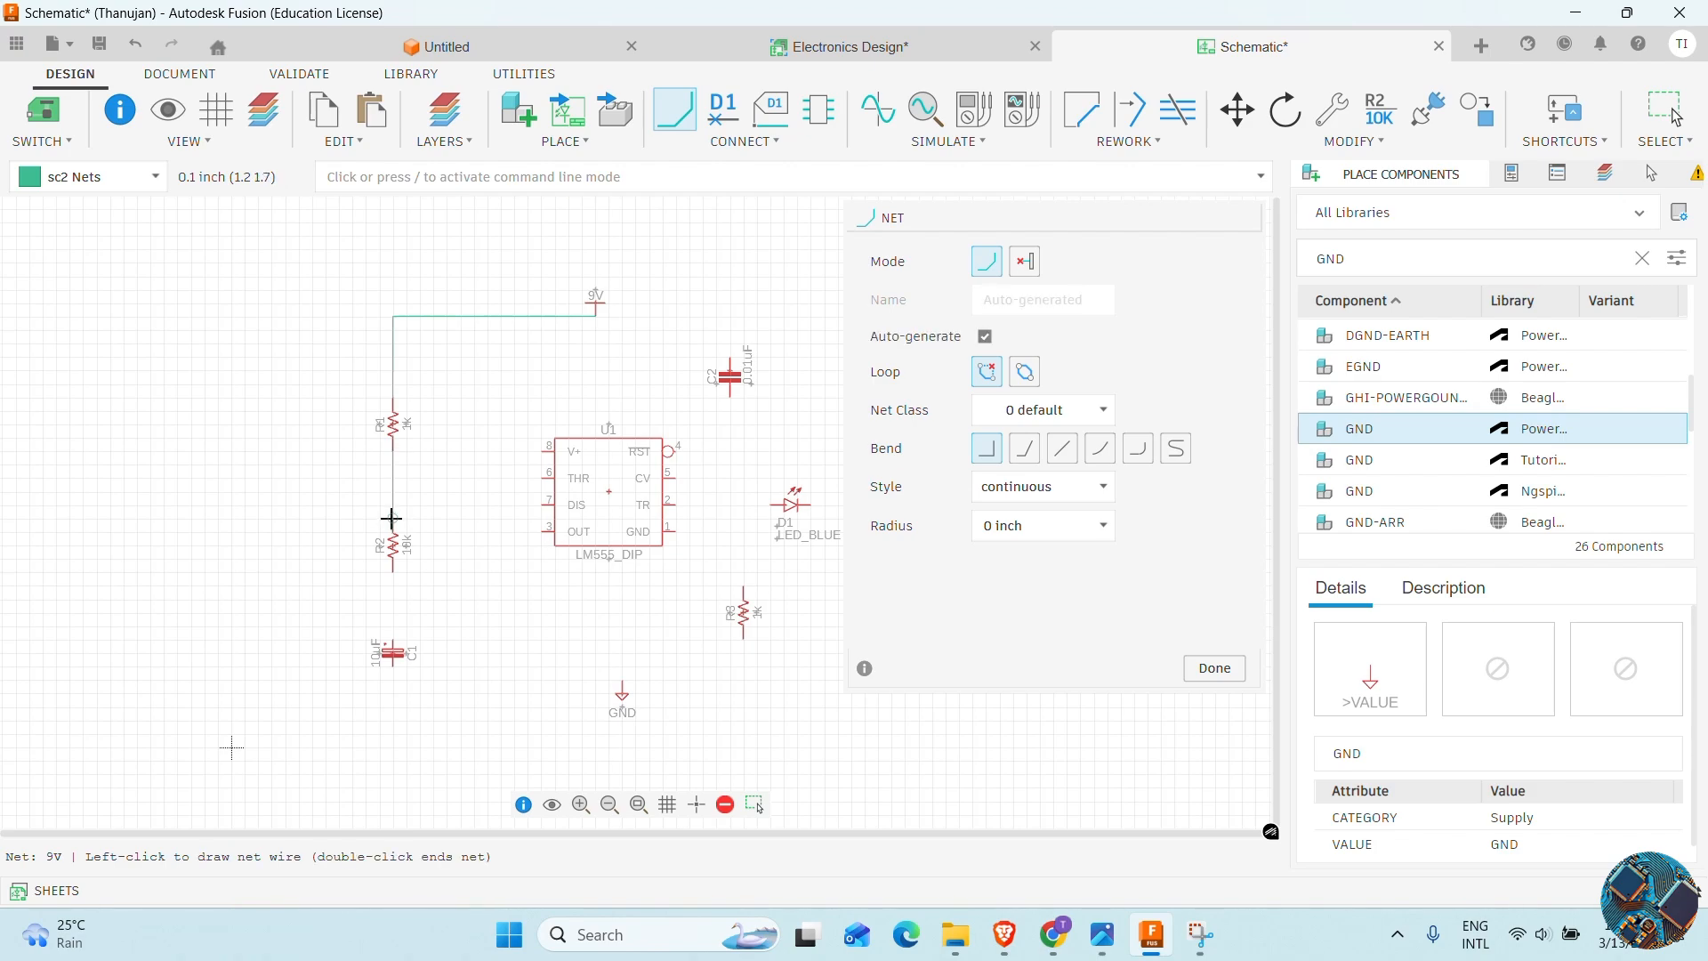
{"action": "left_click", "coordinate": [394, 585]}
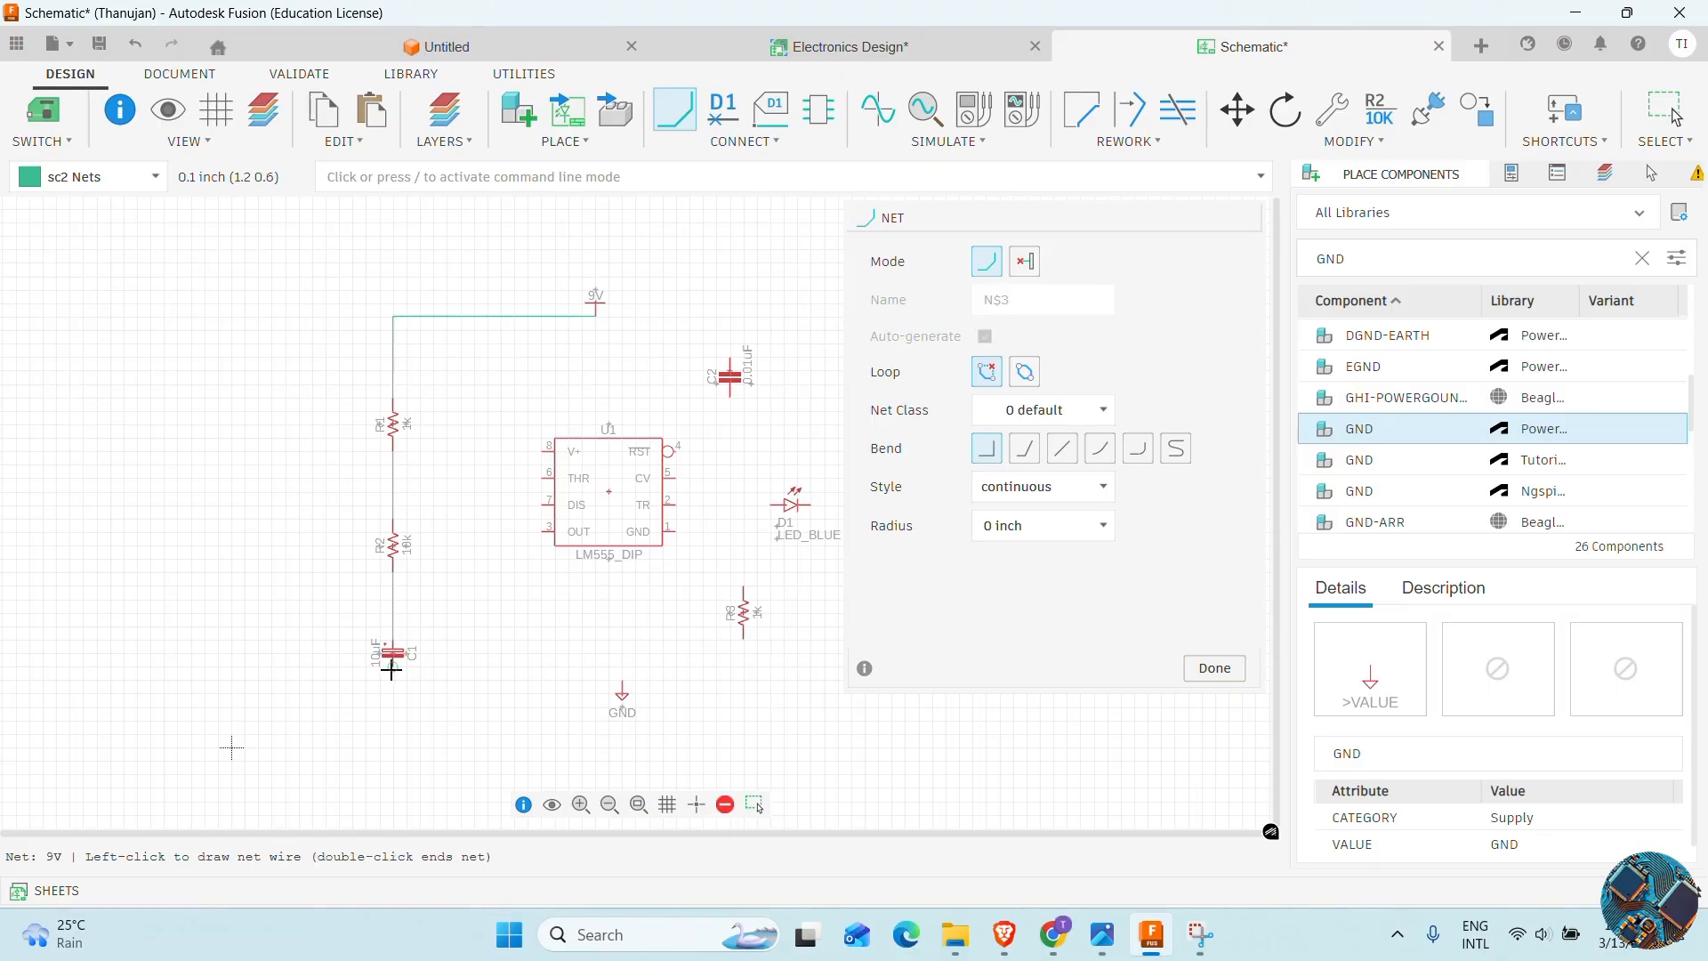
{"action": "left_click", "coordinate": [622, 681]}
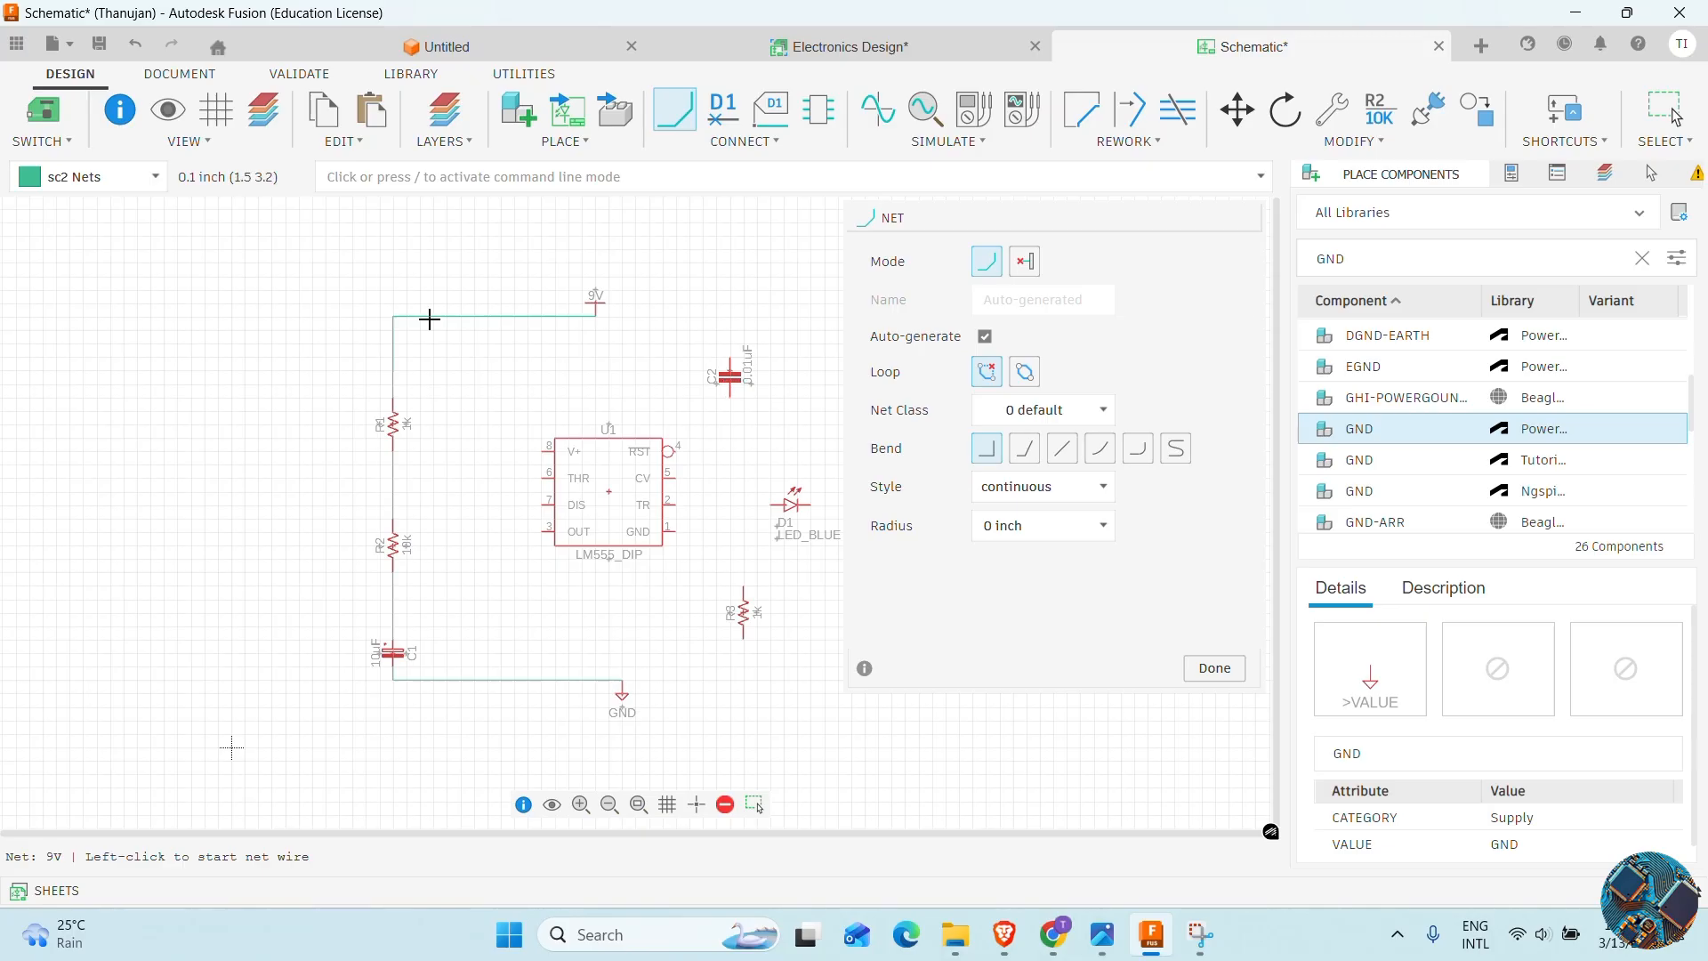
Move C2 below the 555 timer's right edge, and R3 and the LED to the timer's lower right
{"action": "key", "text": "m"}
{"action": "left_click", "coordinate": [729, 377]}
{"action": "left_click_drag", "start_coordinate": [687, 620], "coordinate": [700, 608]}
{"action": "left_click_drag", "start_coordinate": [791, 507], "coordinate": [846, 588]}
{"action": "left_click_drag", "start_coordinate": [744, 612], "coordinate": [811, 558]}
Rotate the LED D1 until its symbol points straight down
{"action": "key", "text": "r"}
{"action": "left_click", "coordinate": [840, 583]}
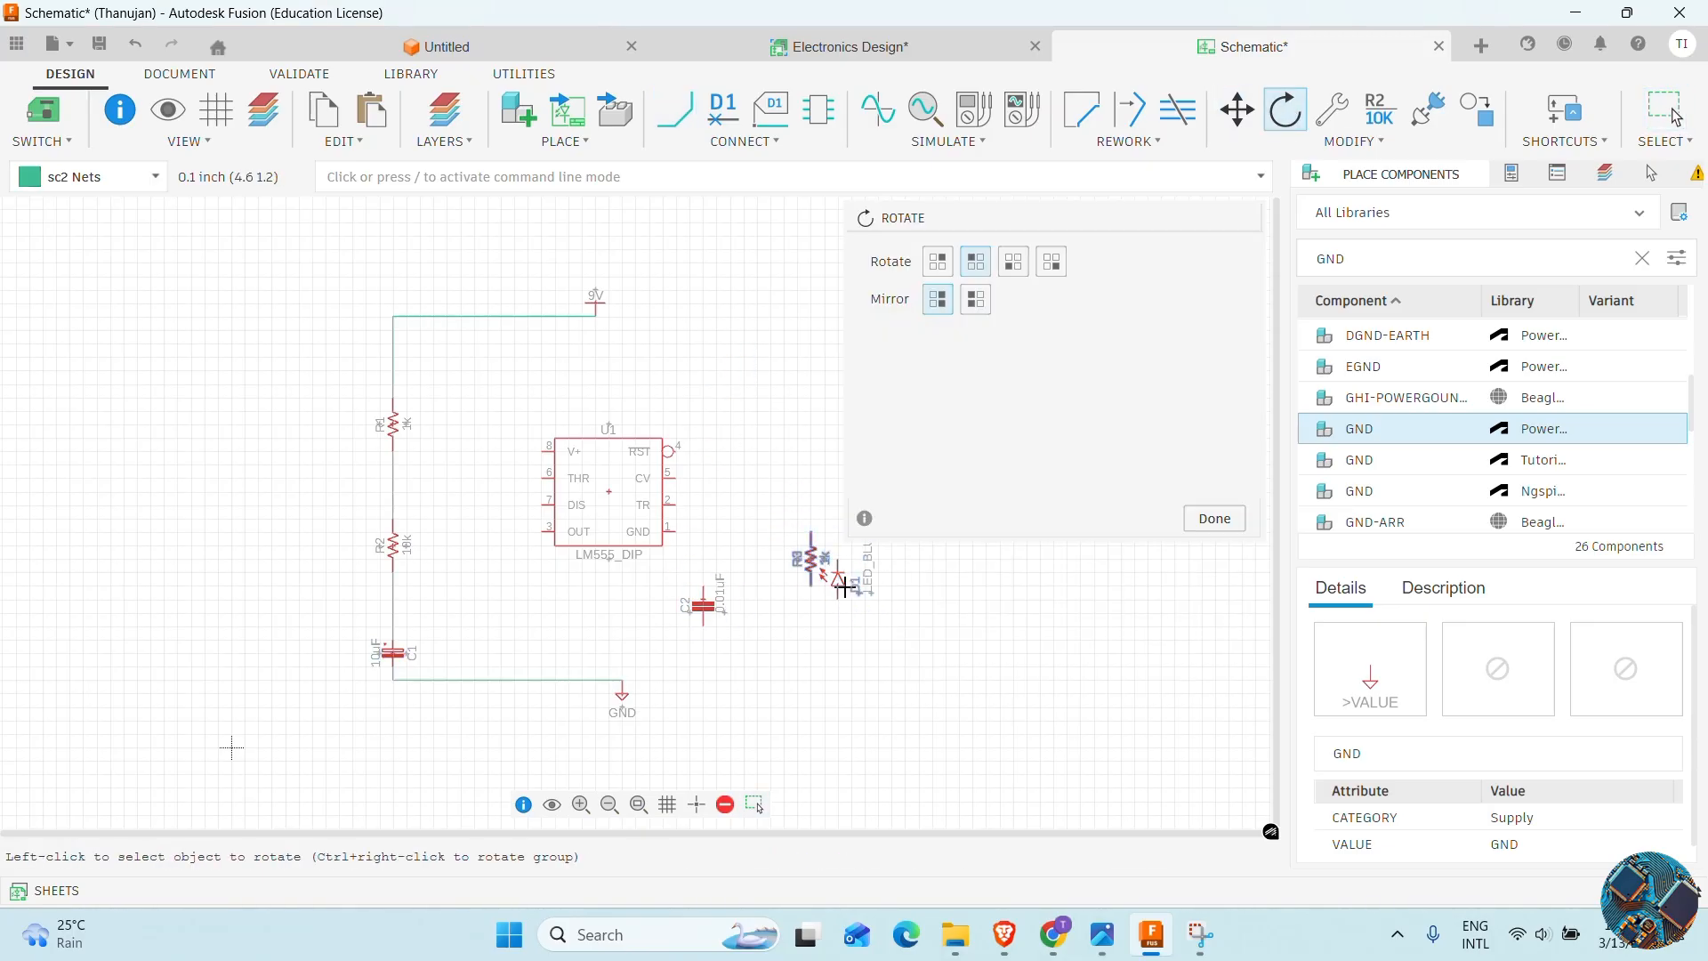
{"action": "left_click", "coordinate": [839, 584]}
{"action": "left_click", "coordinate": [839, 584]}
{"action": "left_click", "coordinate": [839, 583]}
{"action": "left_click", "coordinate": [839, 583]}
{"action": "key", "text": "Escape"}
{"action": "left_click", "coordinate": [832, 587]}
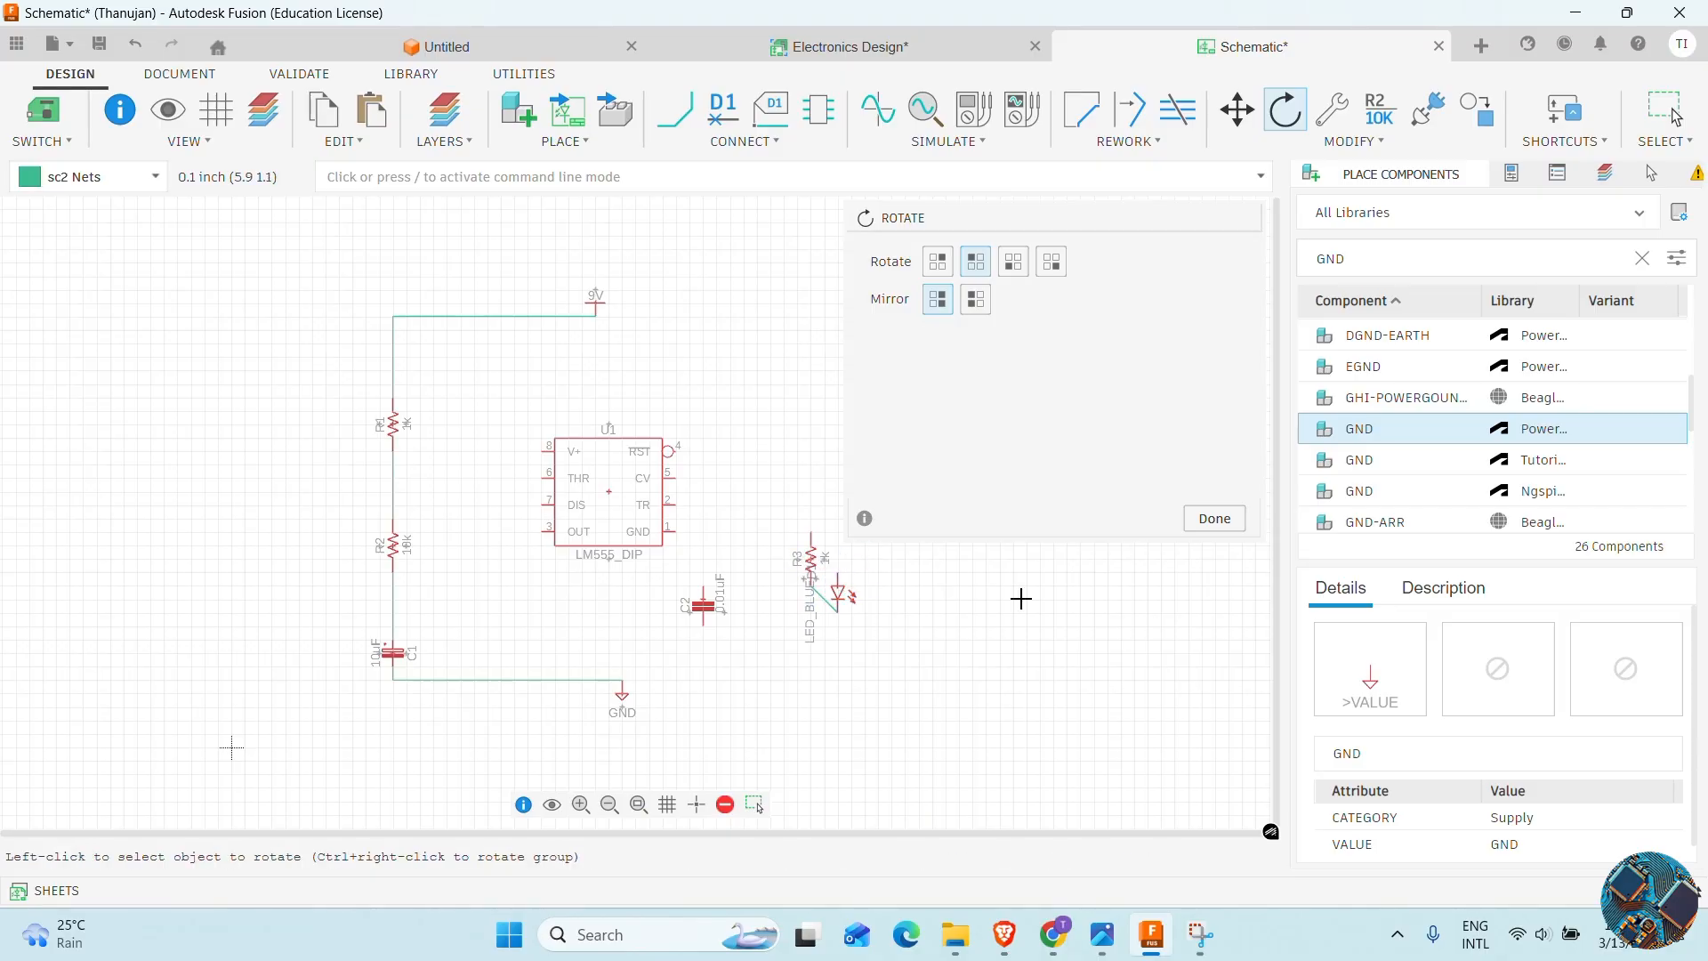
{"action": "key", "text": "Escape"}
Move the LED directly beneath R3 and shift R3 slightly down so both form one vertical column
{"action": "left_click", "coordinate": [832, 595]}
{"action": "left_click_drag", "start_coordinate": [833, 595], "coordinate": [809, 648]}
{"action": "left_click_drag", "start_coordinate": [811, 559], "coordinate": [810, 584]}
Draw a net from the 9V supply around to the 555 timer's RST pin
{"action": "left_click", "coordinate": [676, 110]}
{"action": "left_click", "coordinate": [595, 315]}
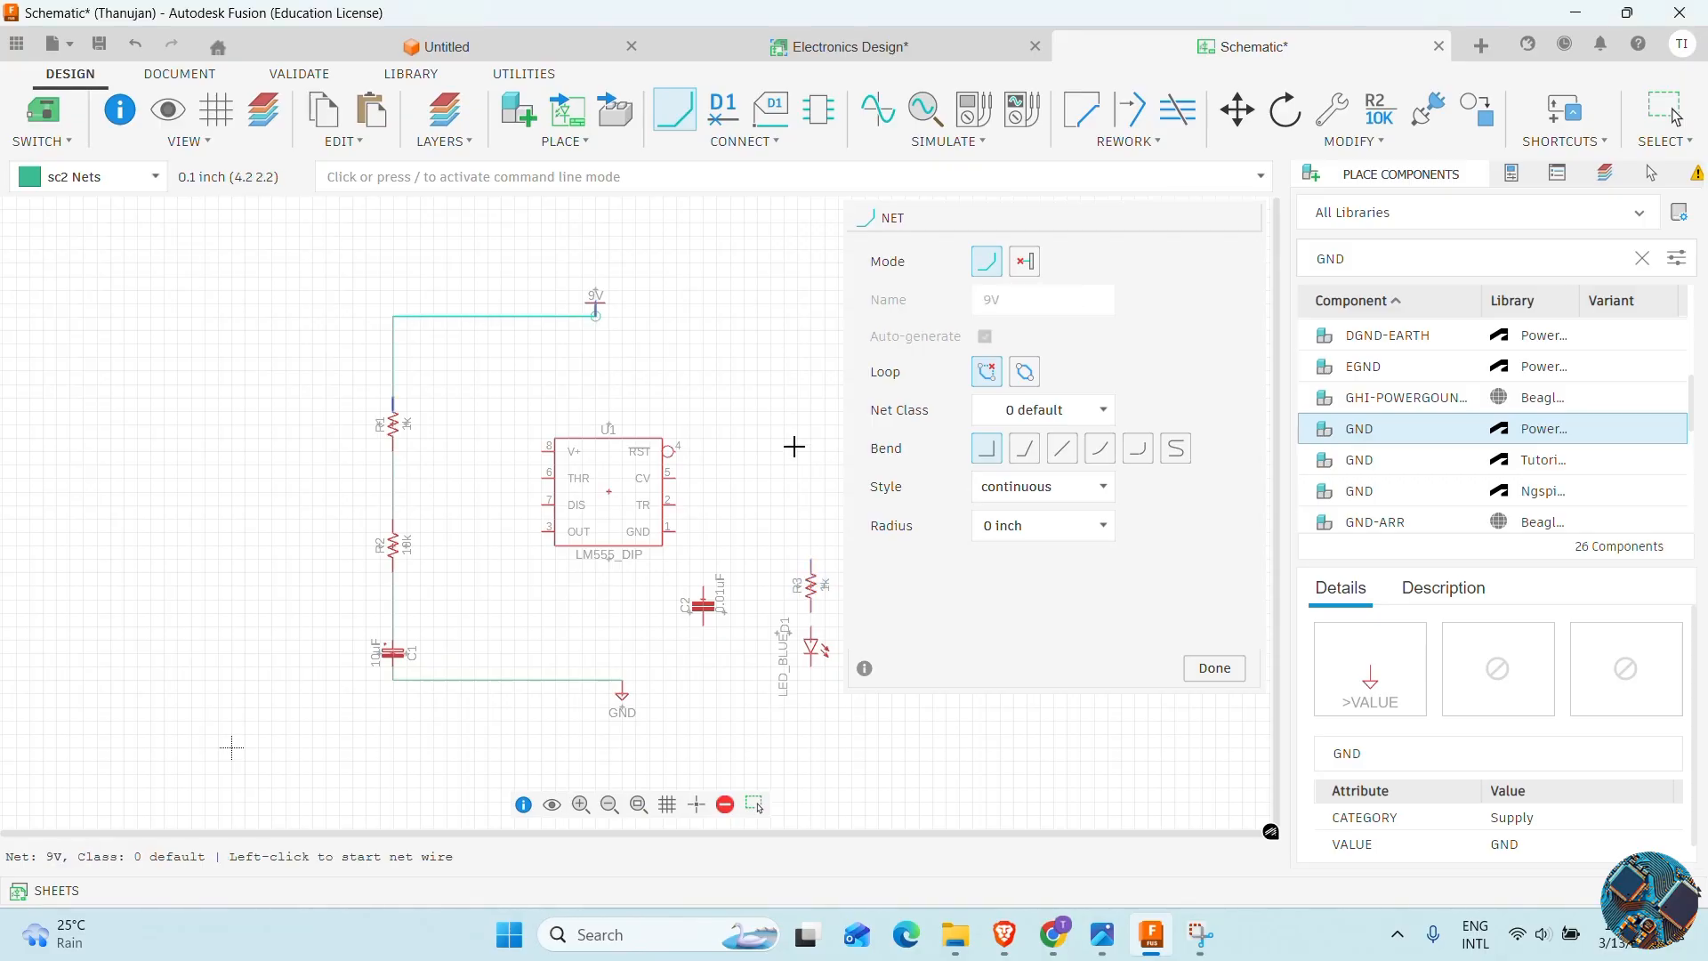
{"action": "double_click", "coordinate": [797, 315]}
{"action": "left_click", "coordinate": [673, 451]}
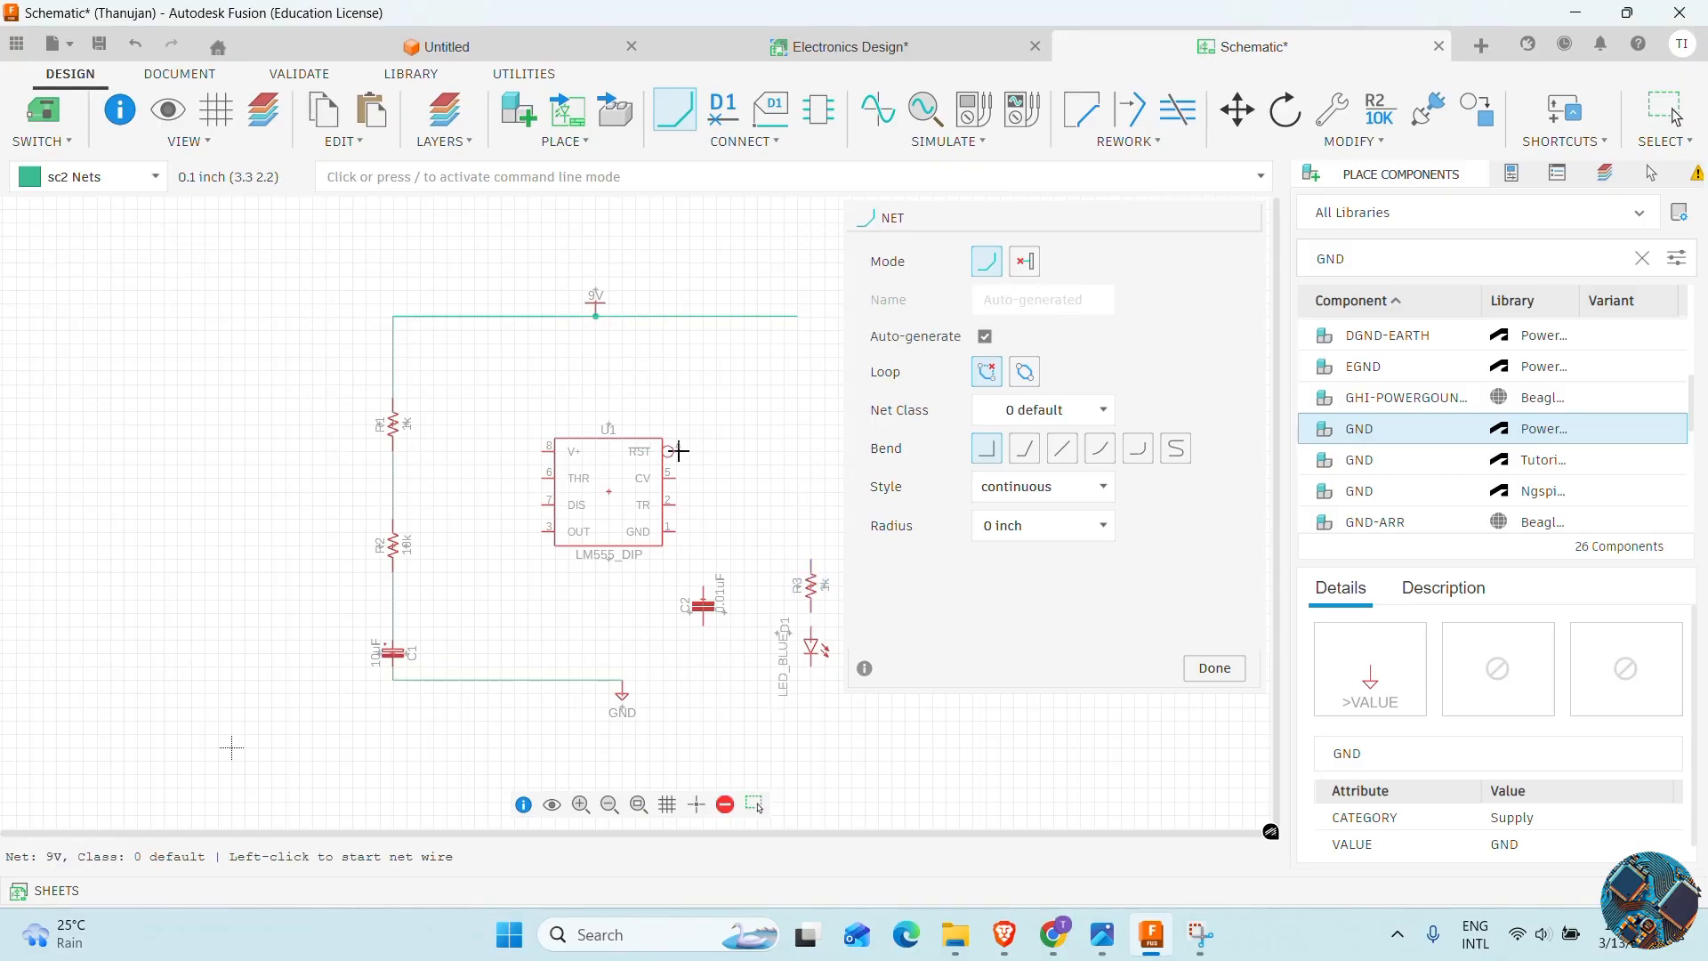
{"action": "left_click", "coordinate": [798, 316]}
Wire the timer's CV pin through C2 to the GND line, and connect the LED to that line and to R3
{"action": "left_click", "coordinate": [673, 478]}
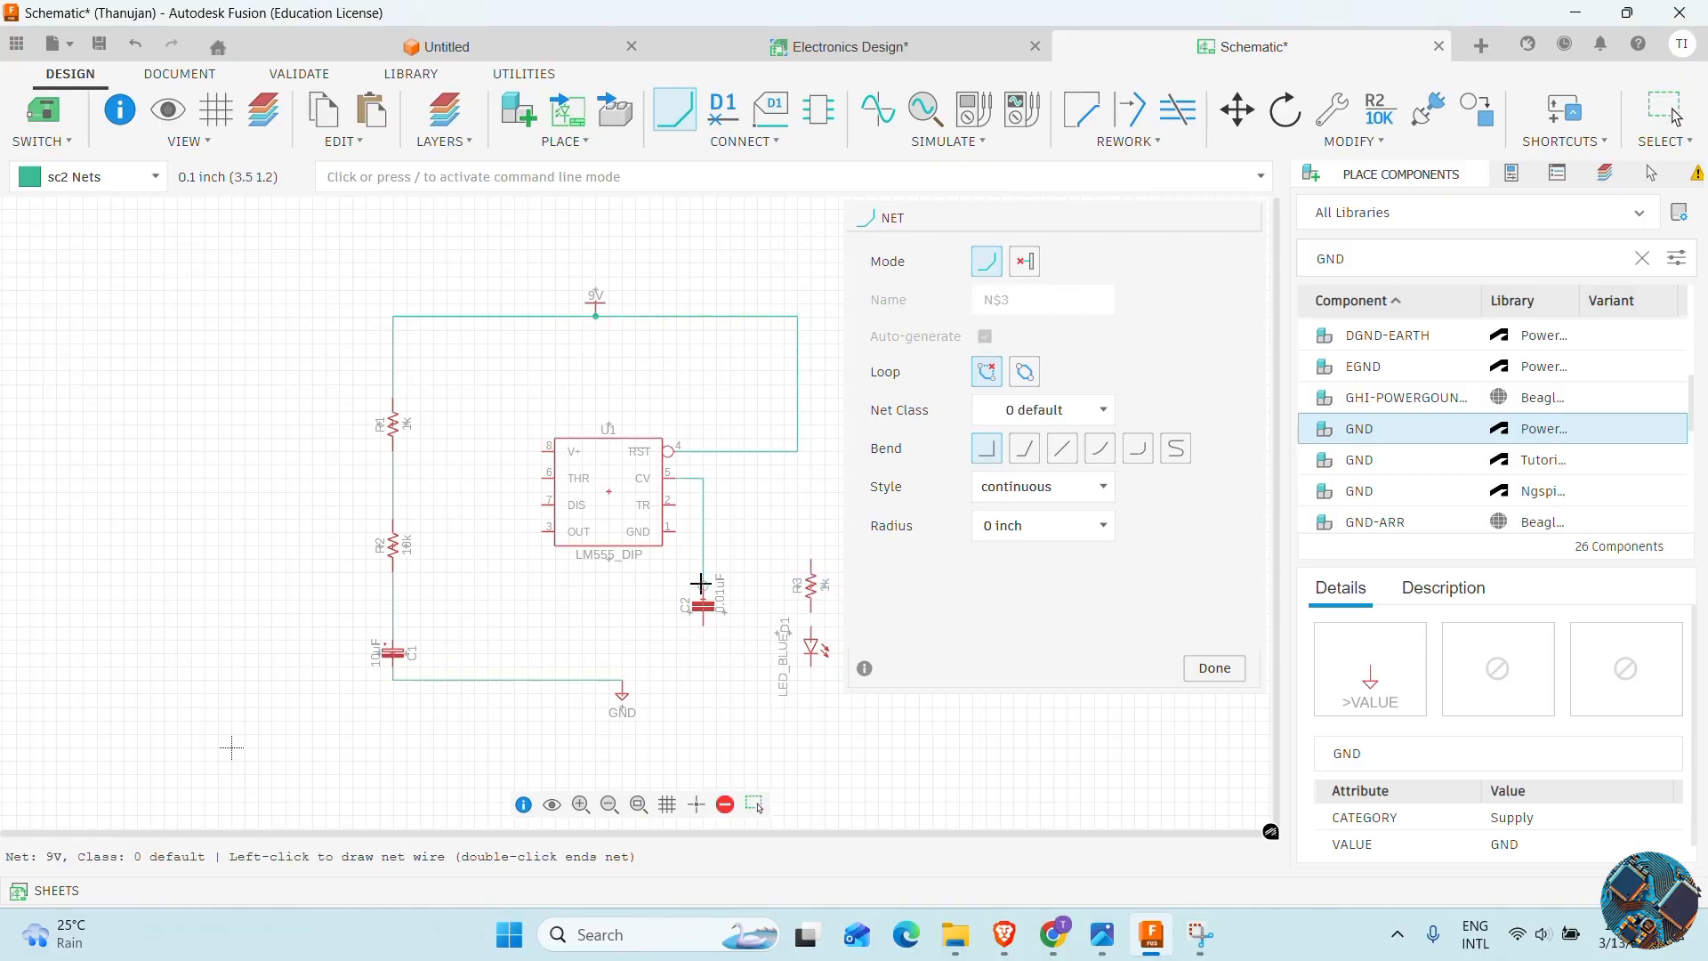
{"action": "left_click", "coordinate": [704, 679]}
{"action": "left_click", "coordinate": [704, 680]}
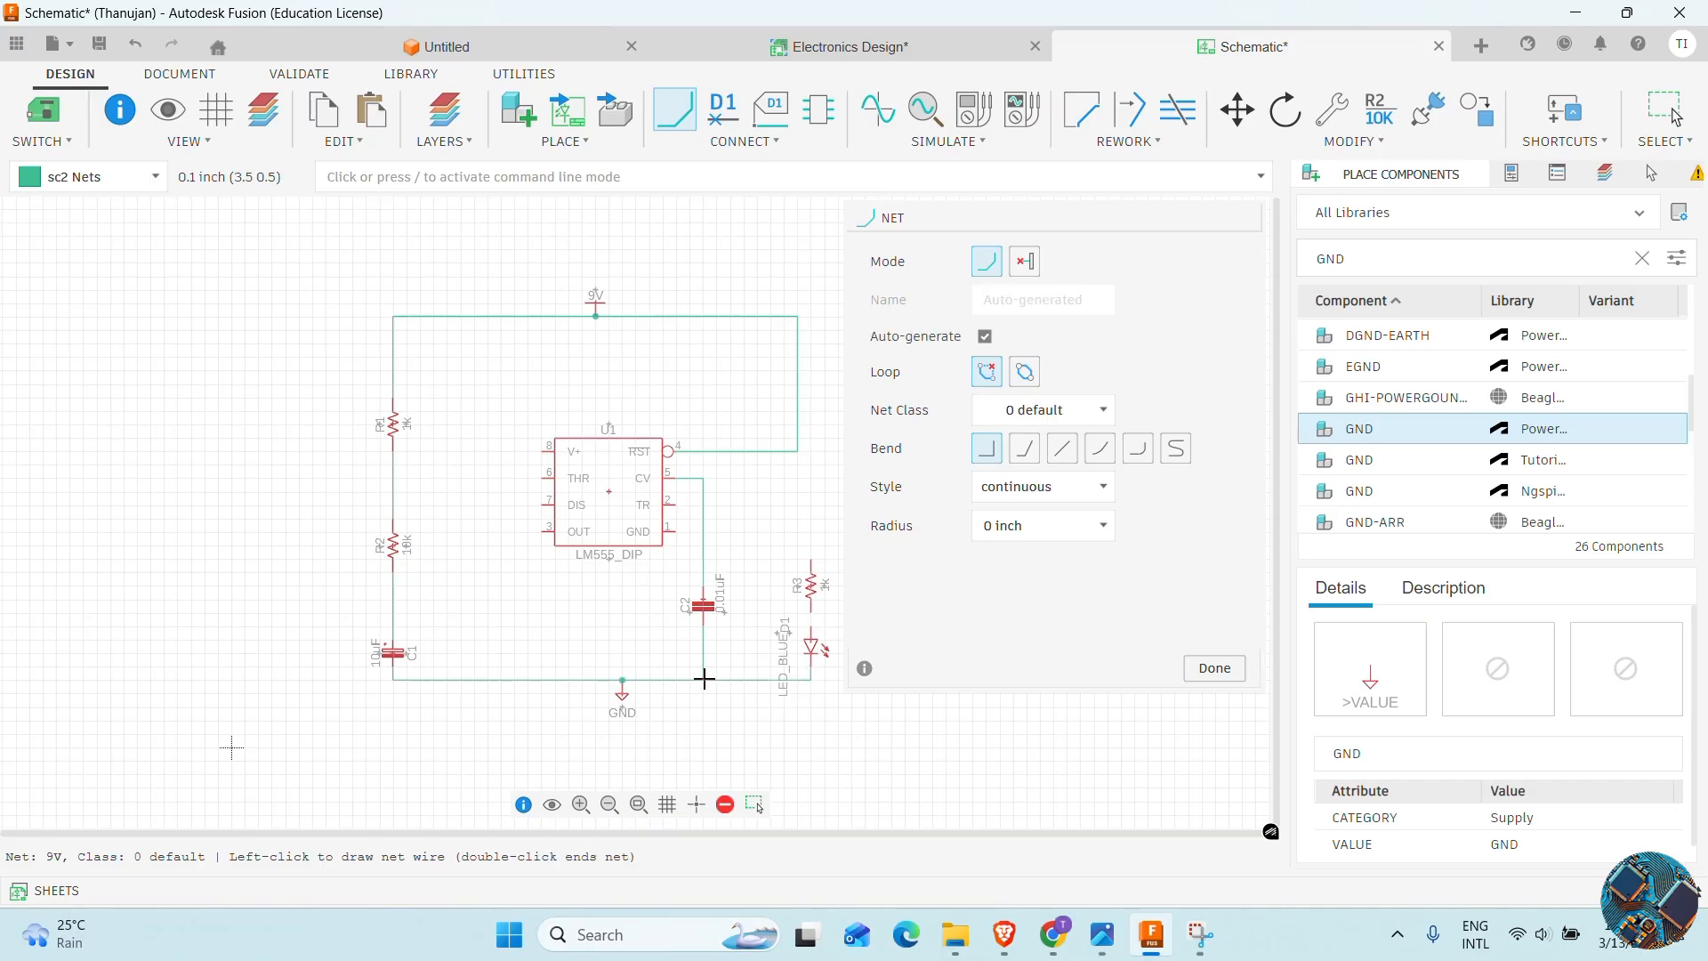
{"action": "left_click", "coordinate": [812, 628]}
Draw nets from the timer's OUT pin to the upper end of R3 and from its V+ pin to the 9V line
{"action": "left_click", "coordinate": [541, 531]}
{"action": "left_click", "coordinate": [811, 560]}
{"action": "left_click", "coordinate": [542, 451]}
{"action": "left_click", "coordinate": [528, 316]}
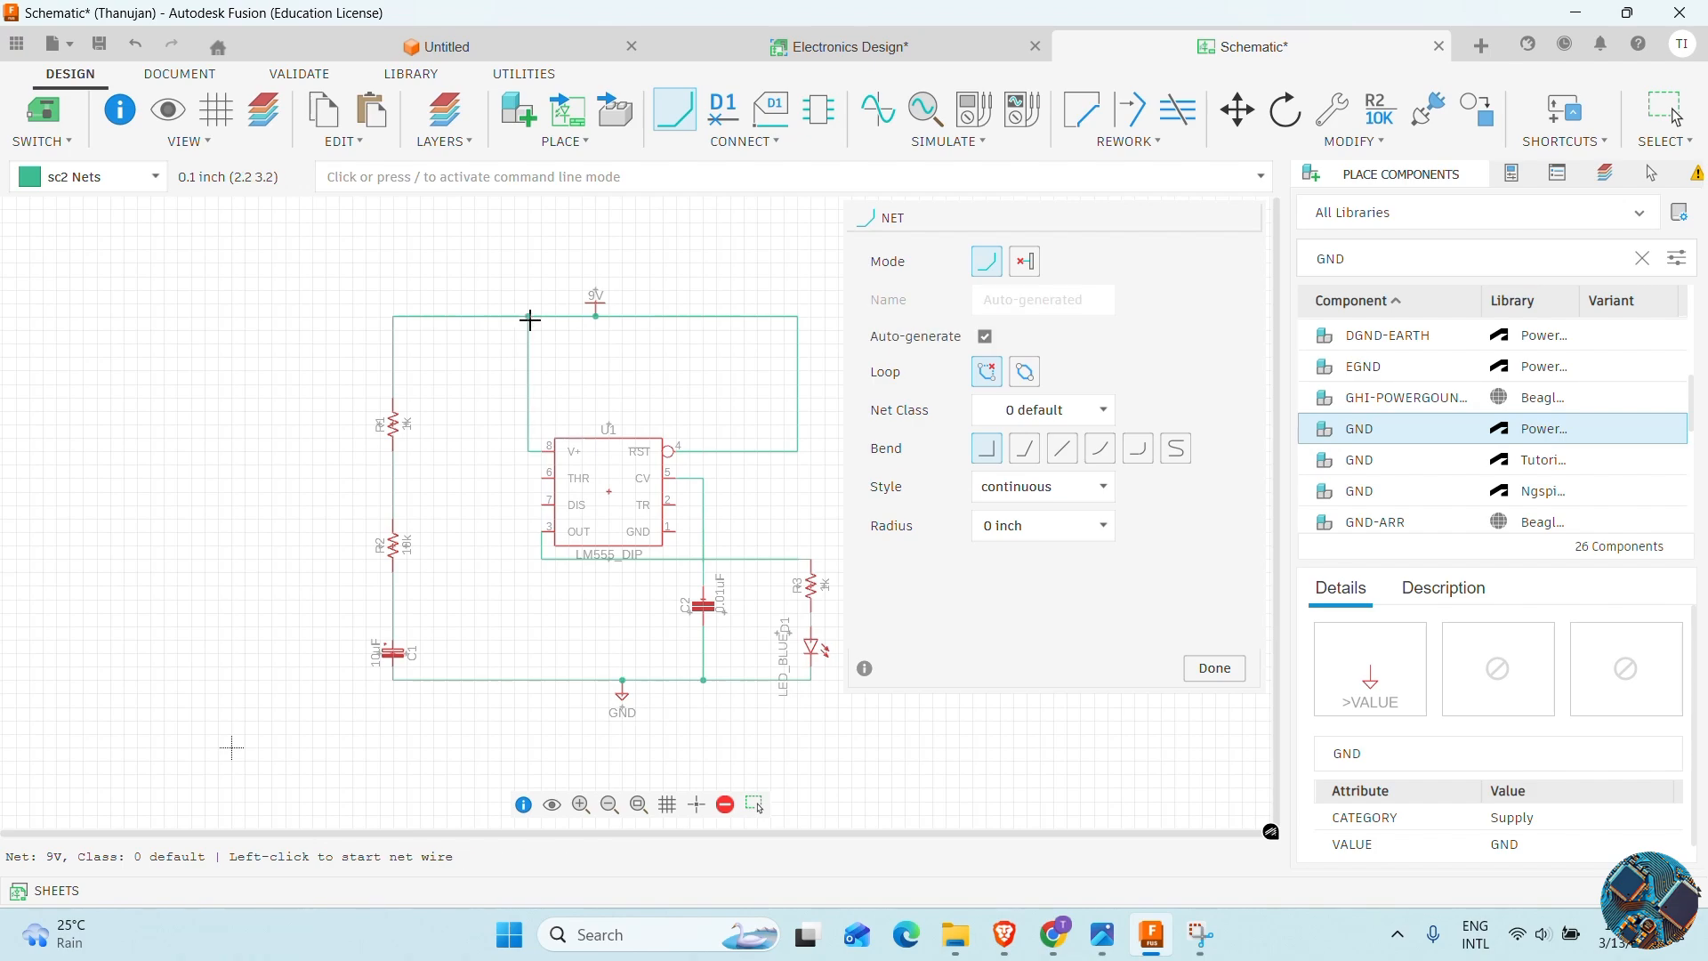
Following the reference image, wire the timer's DIS pin to the R1-R2 junction and its THR pin to the R2-C1 junction
{"action": "mouse_move", "coordinate": [1102, 934]}
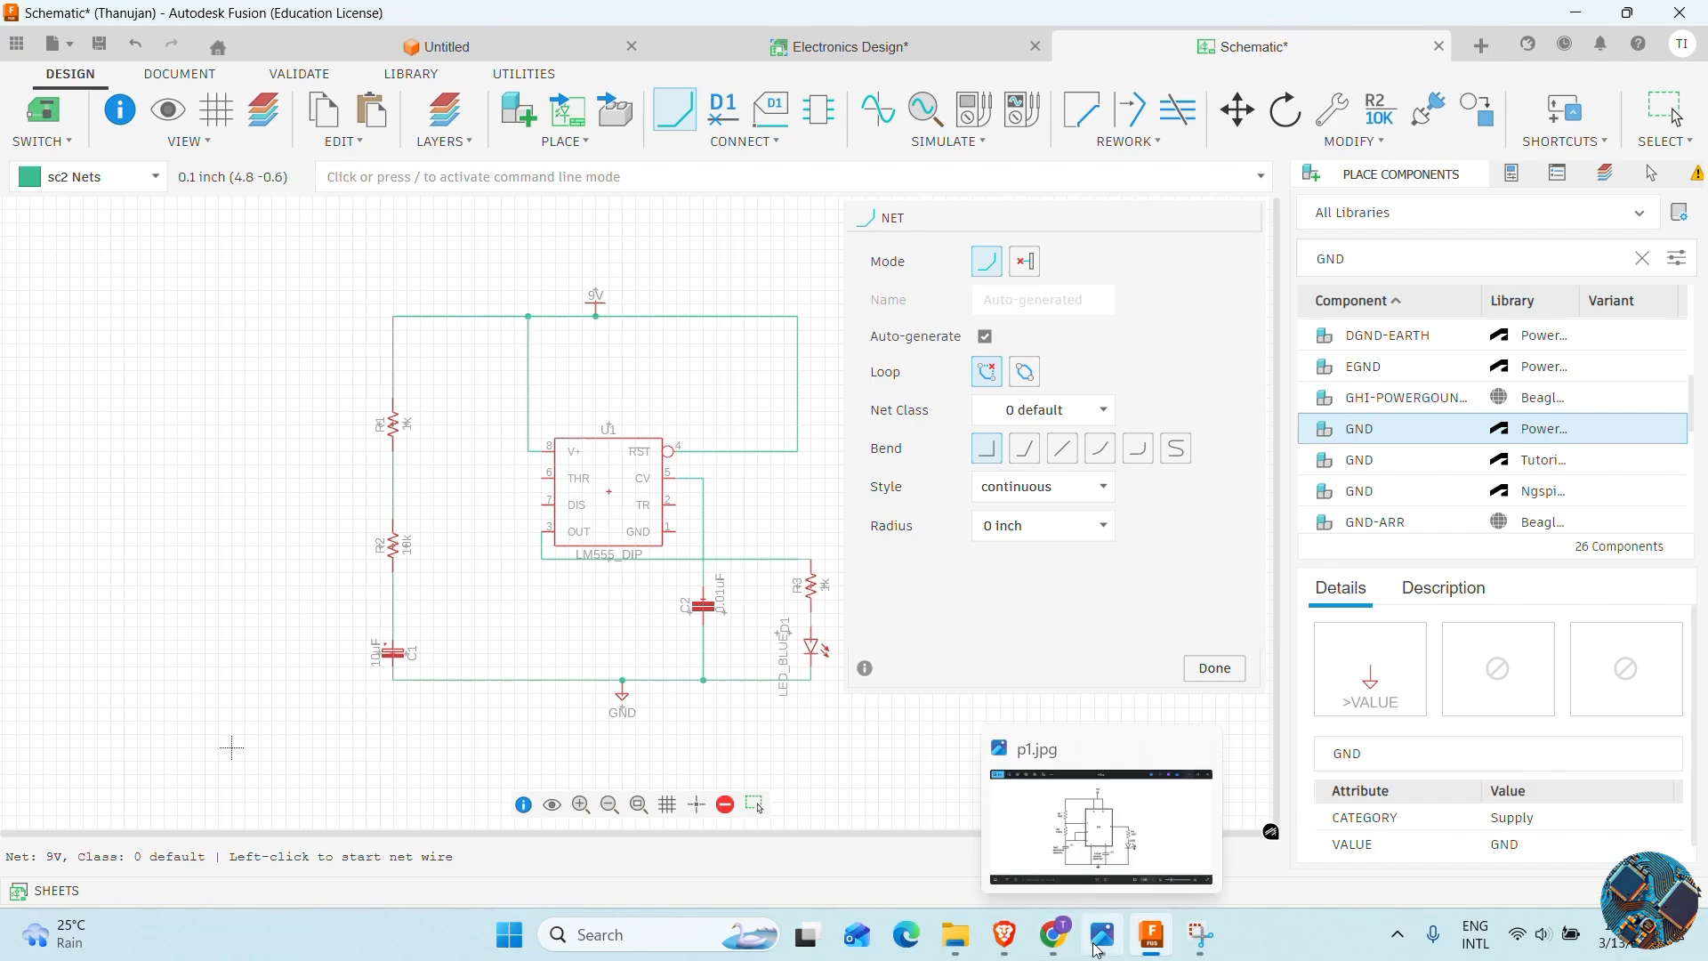
{"action": "mouse_move", "coordinate": [1098, 809]}
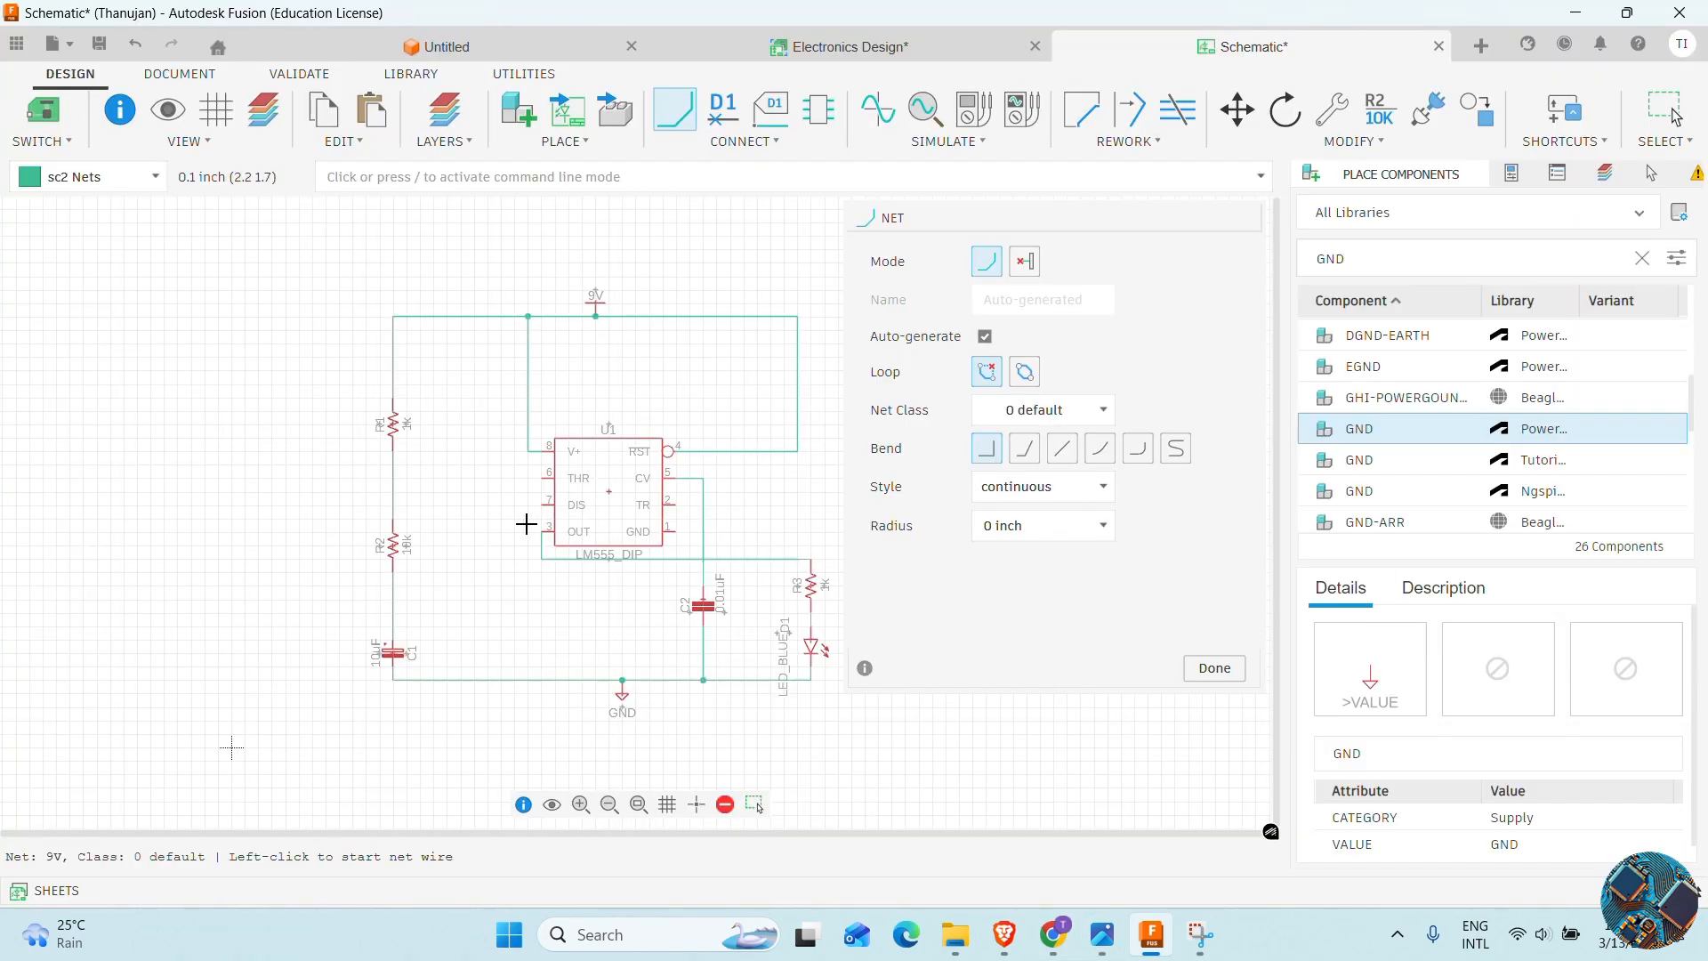
{"action": "left_click", "coordinate": [540, 504]}
{"action": "left_click", "coordinate": [392, 505]}
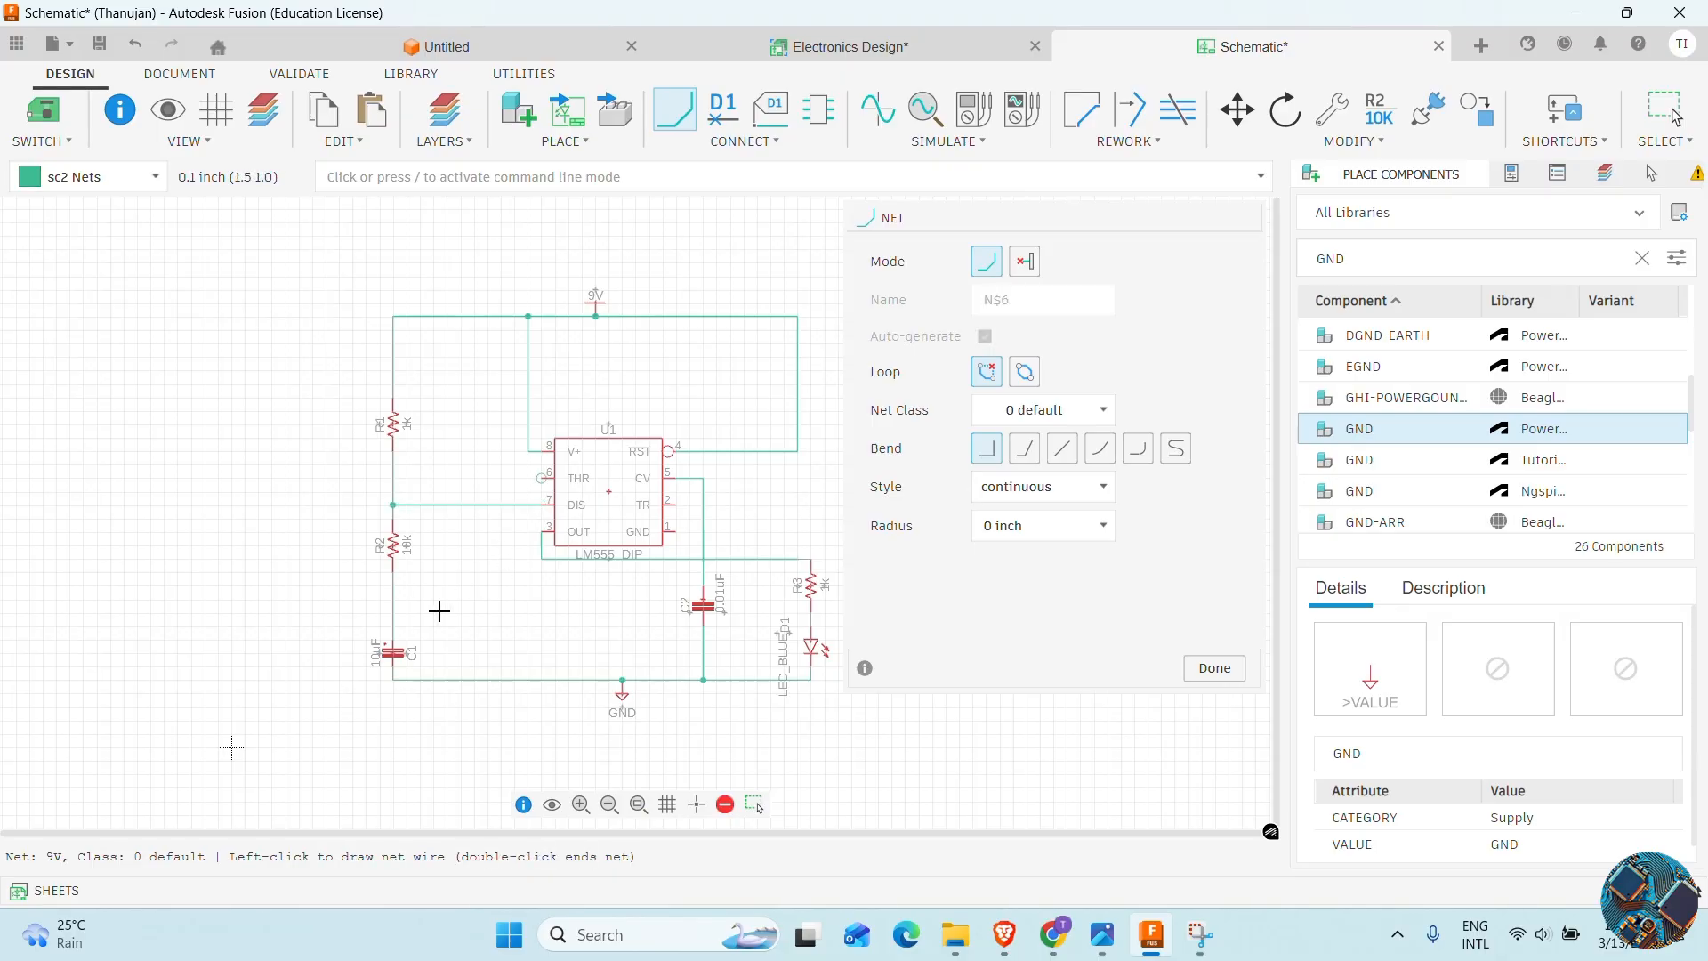
{"action": "left_click", "coordinate": [541, 478]}
{"action": "left_click", "coordinate": [392, 583]}
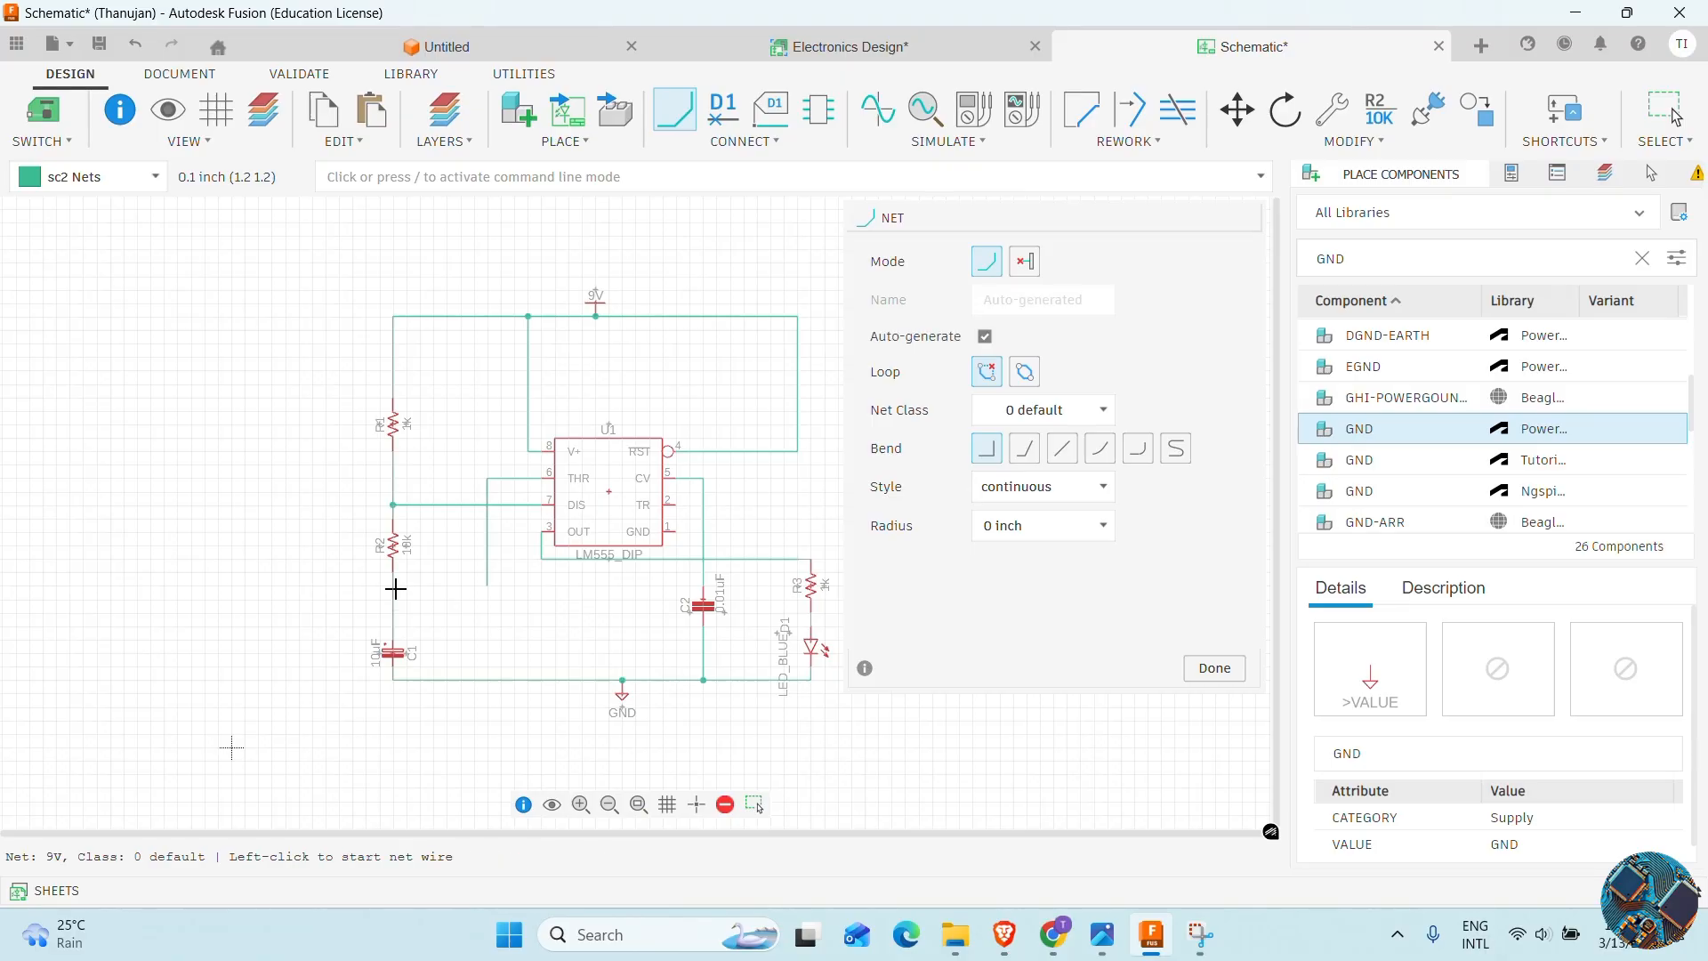
{"action": "left_click", "coordinate": [421, 781]}
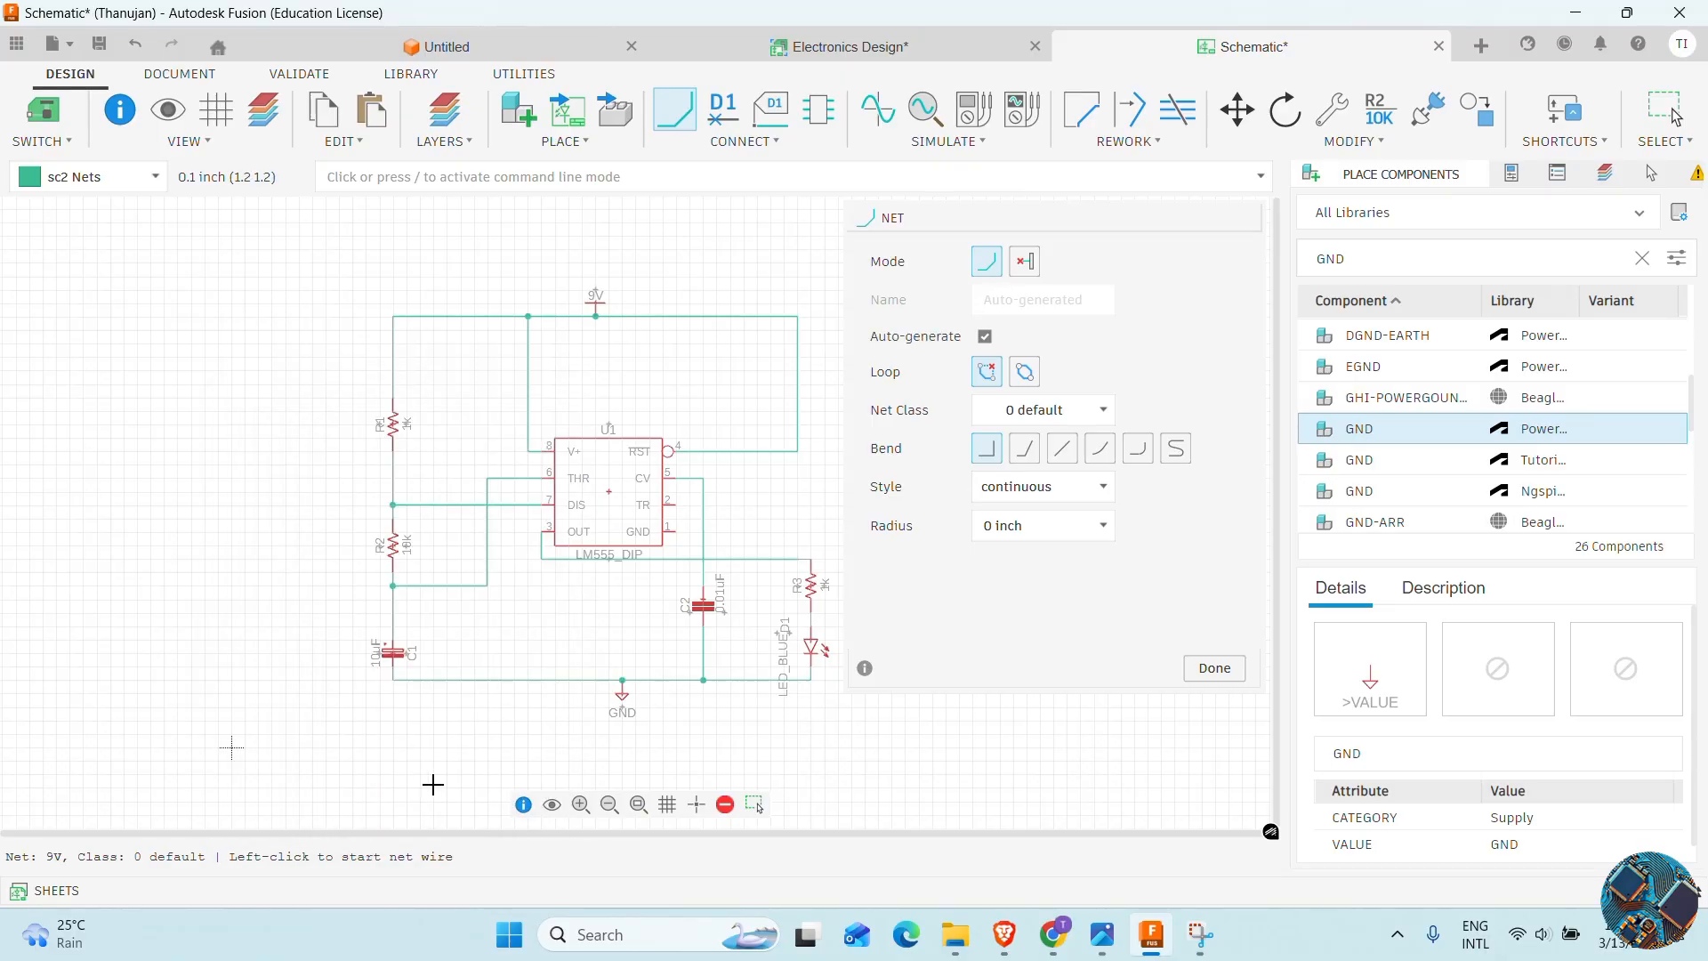
Wire the timer's TR pin to the net joining THR, R2 and C1, and its GND pin to the GND line
{"action": "left_click", "coordinate": [670, 504]}
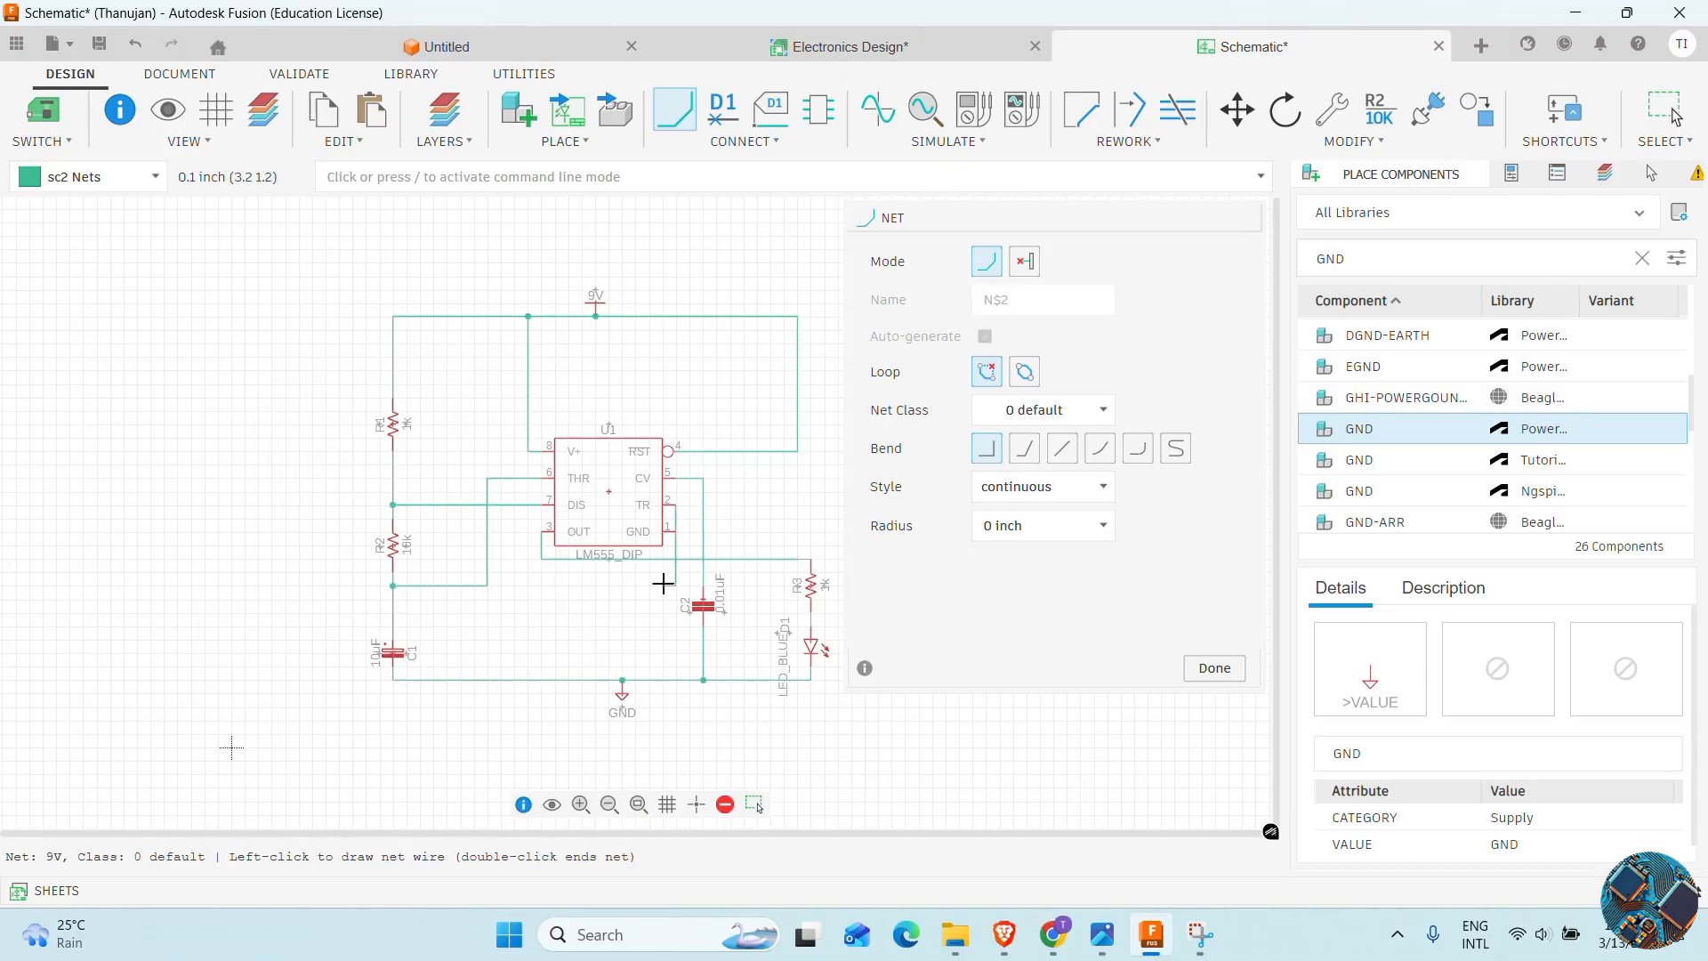
{"action": "left_click", "coordinate": [676, 680]}
{"action": "key", "text": "Escape"}
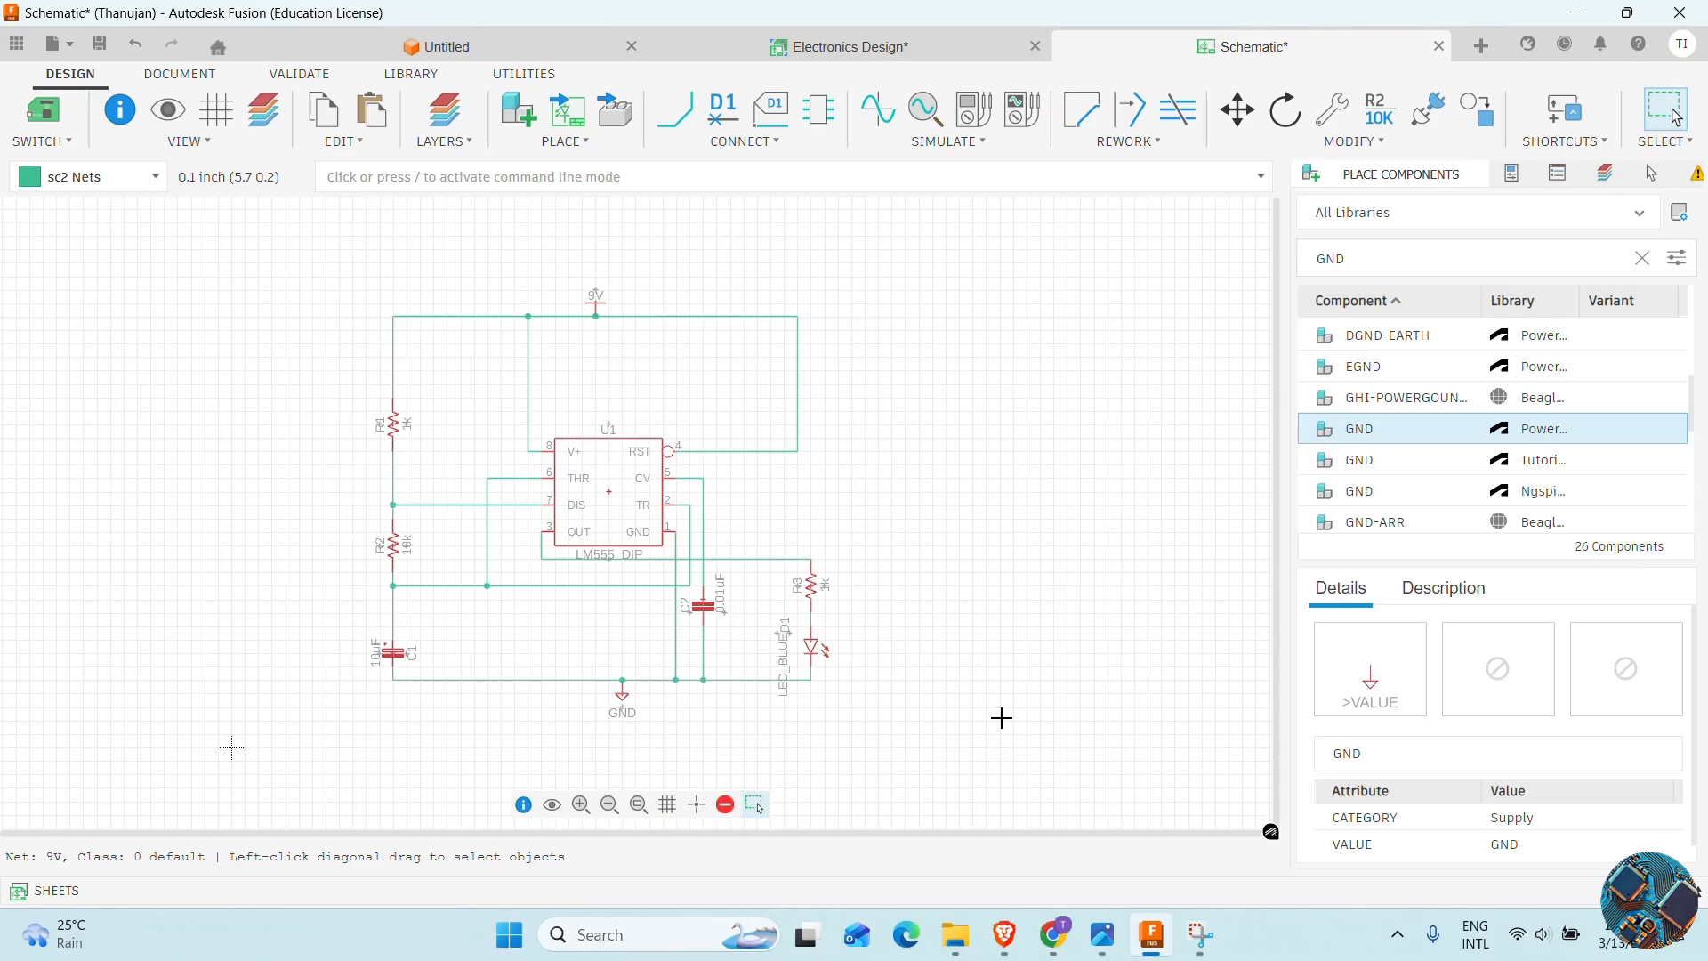
Search the component libraries for PINH and place one PINHD-1X02 header to the right of the LED
{"action": "left_click", "coordinate": [1511, 259]}
{"action": "key", "text": "BackSpace"}
{"action": "key", "text": "BackSpace"}
{"action": "key", "text": "BackSpace"}
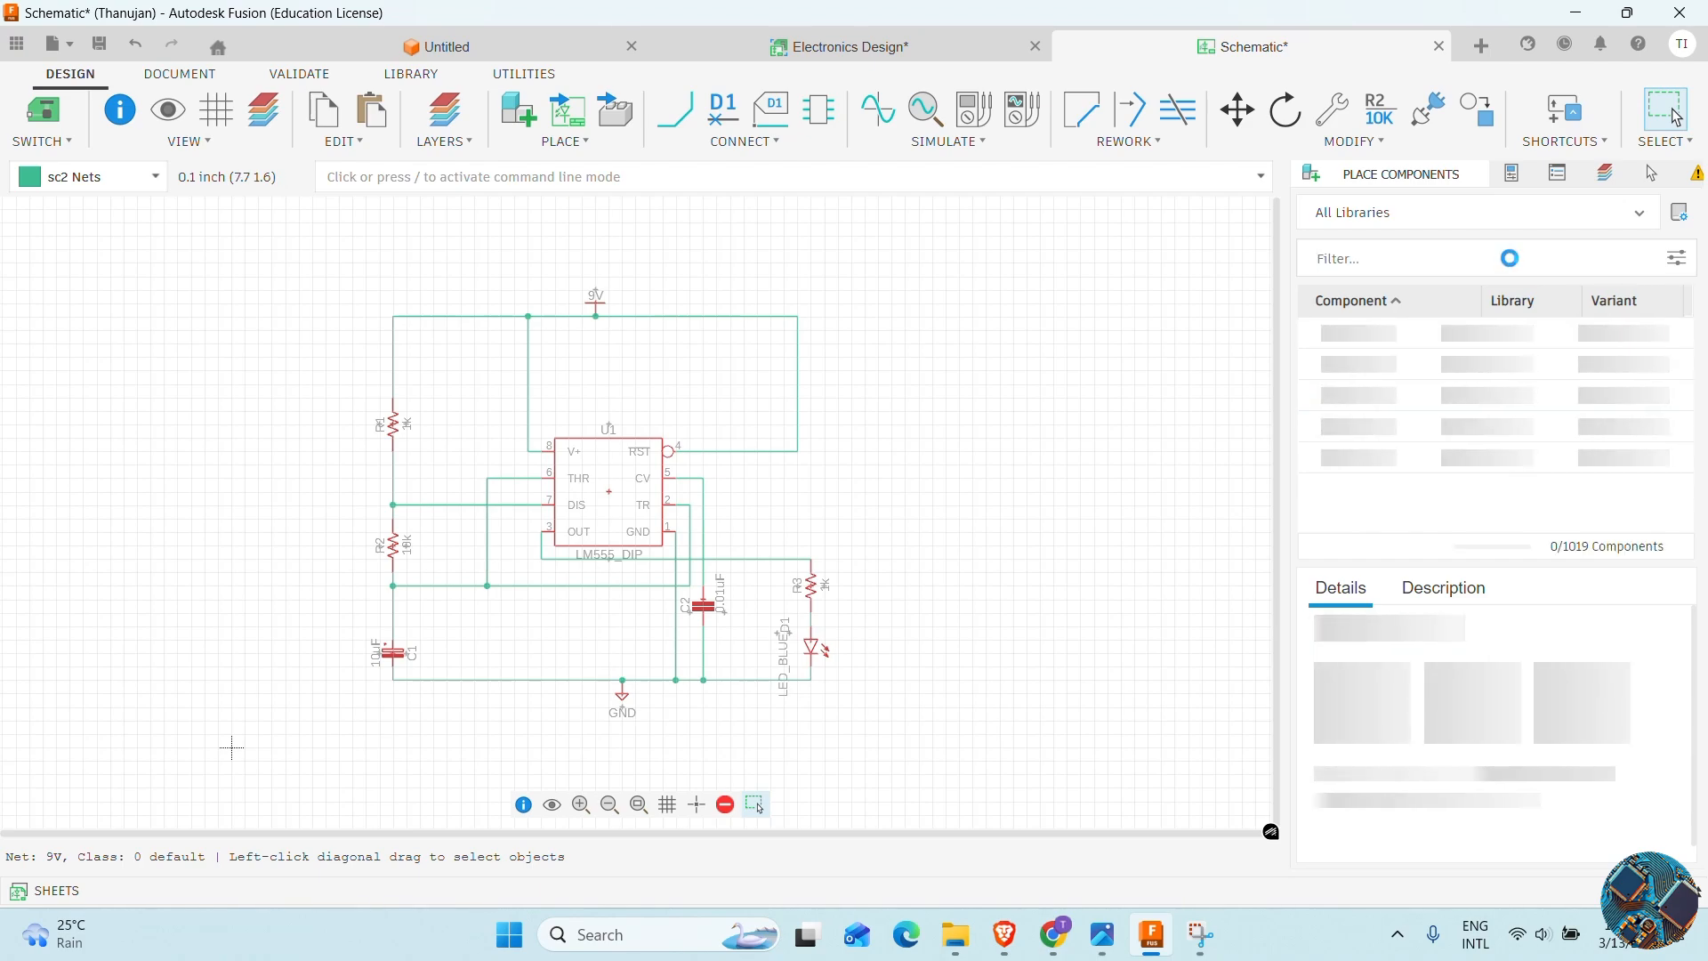
{"action": "type", "text": "PINH"}
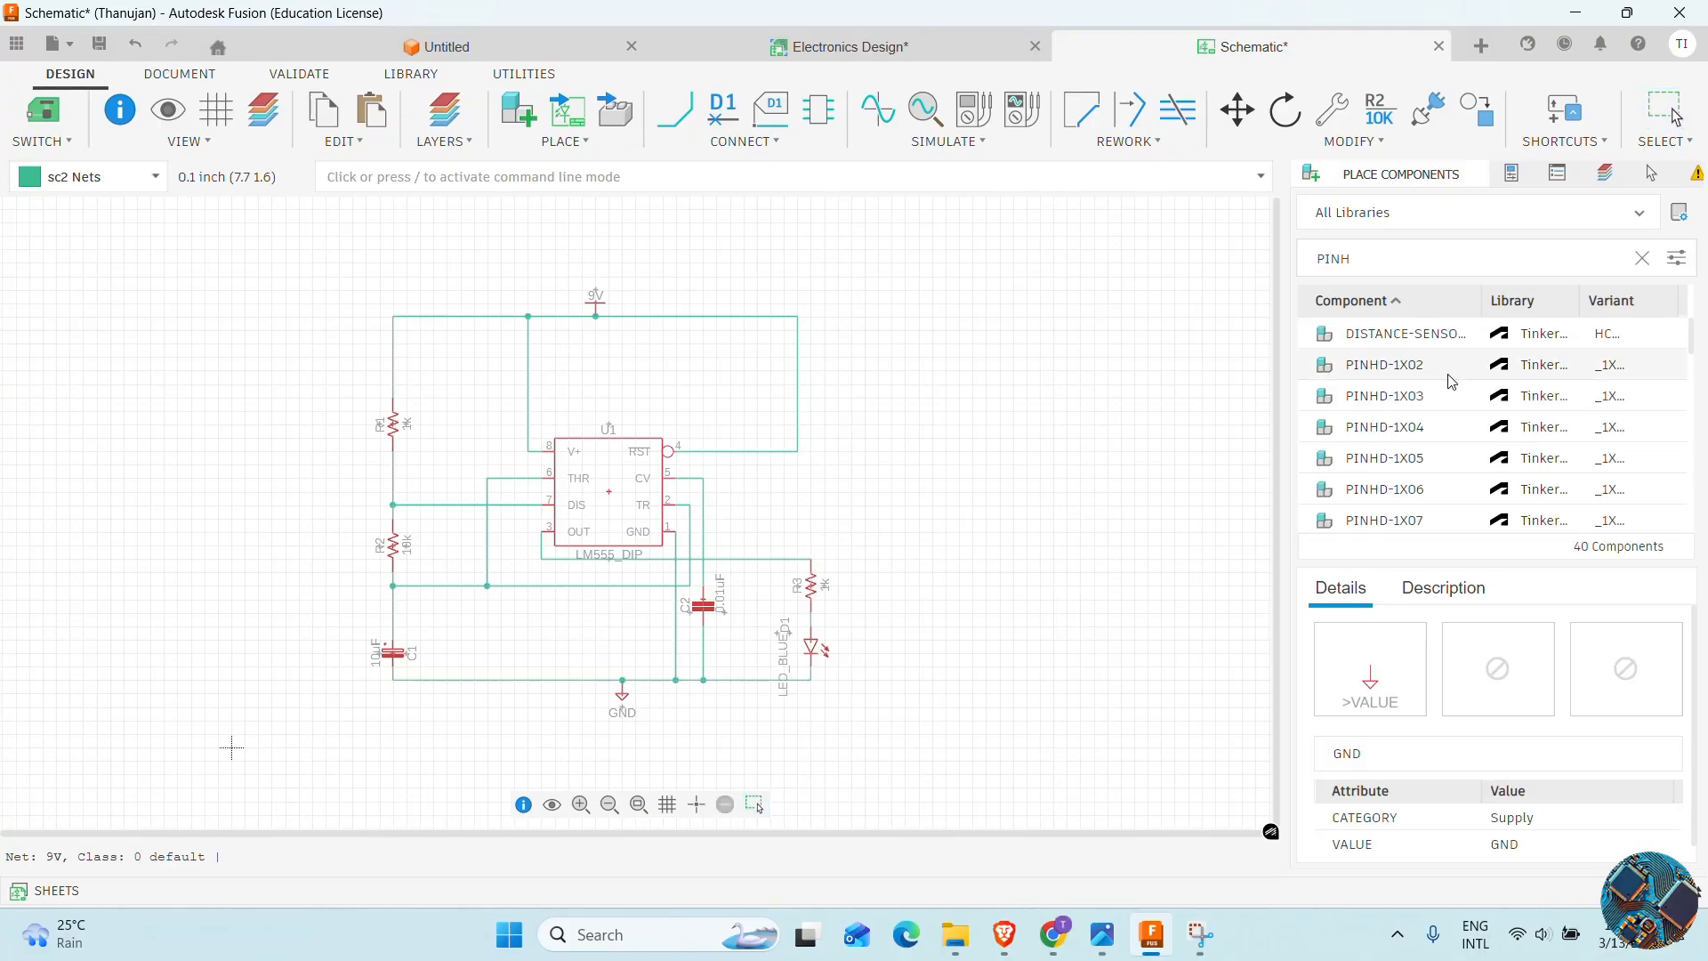
{"action": "left_click", "coordinate": [1455, 377]}
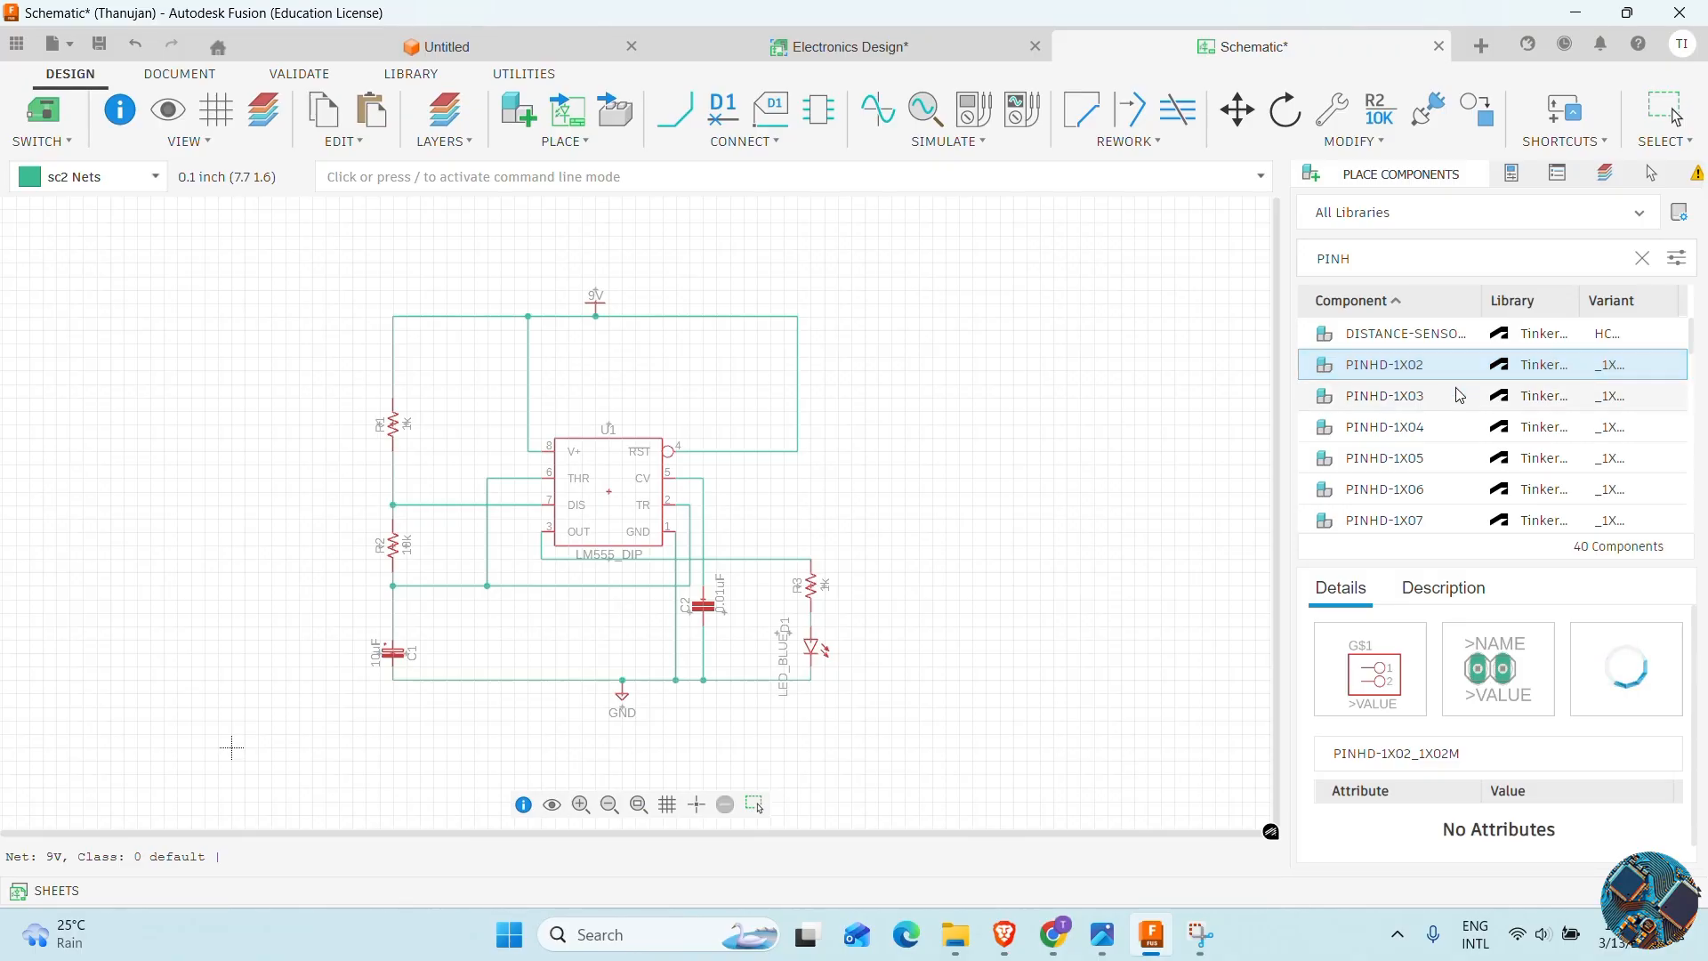
{"action": "left_click", "coordinate": [1459, 395]}
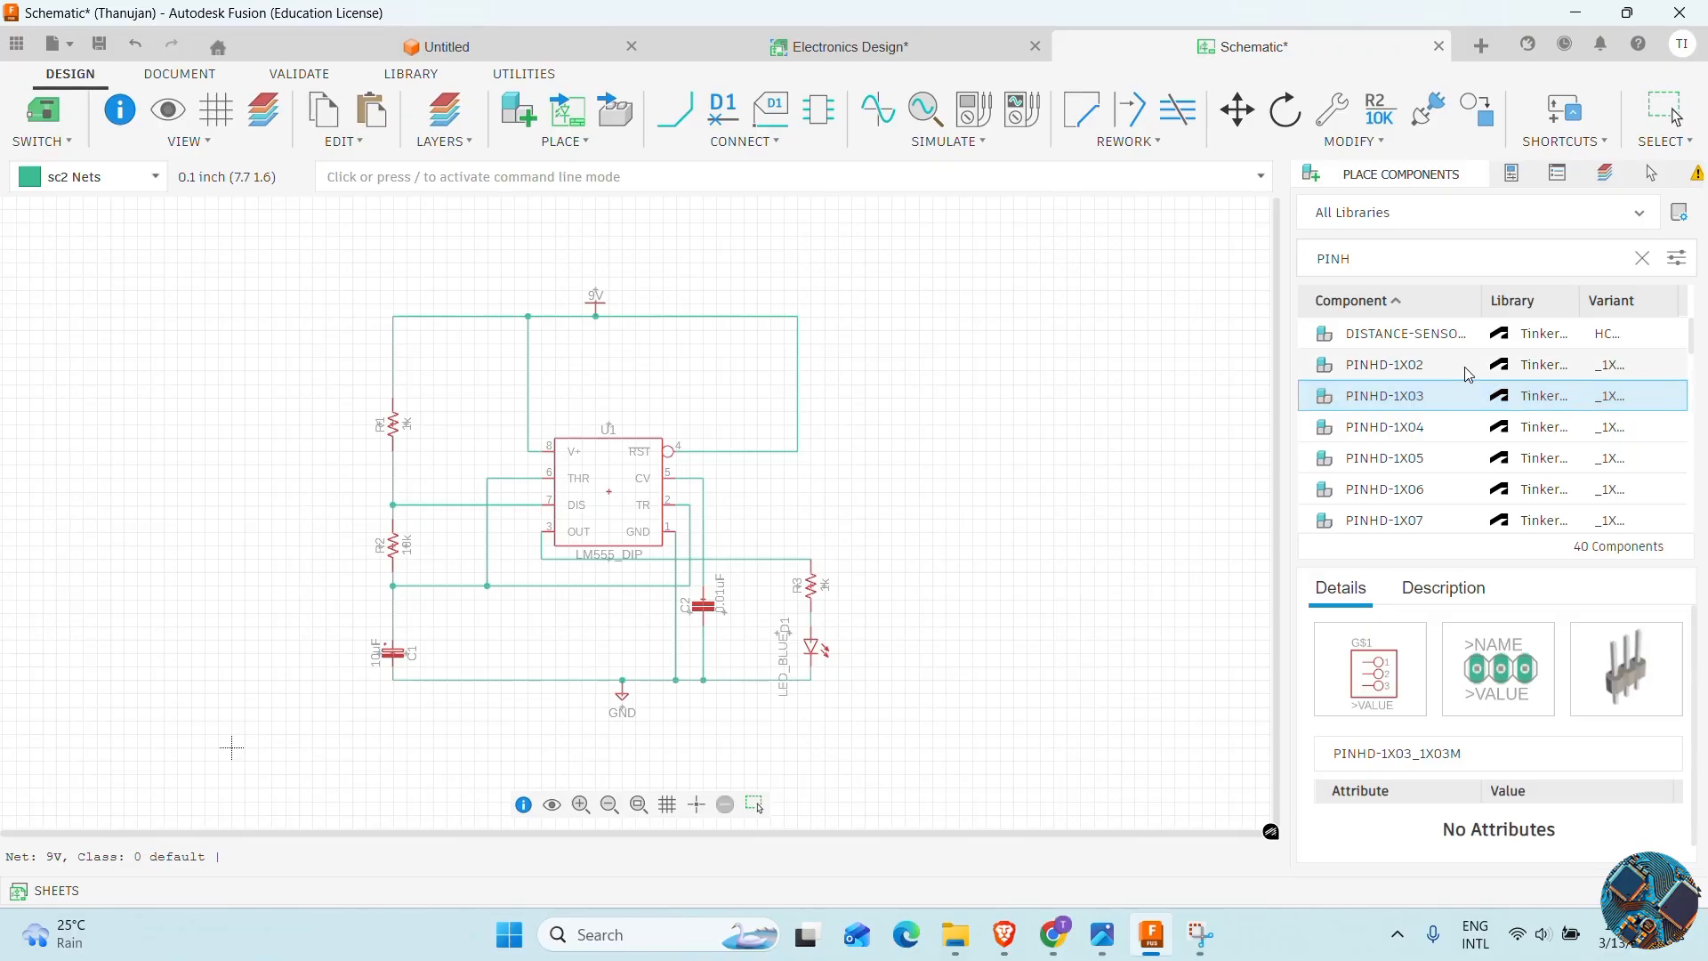
{"action": "left_click", "coordinate": [1468, 374]}
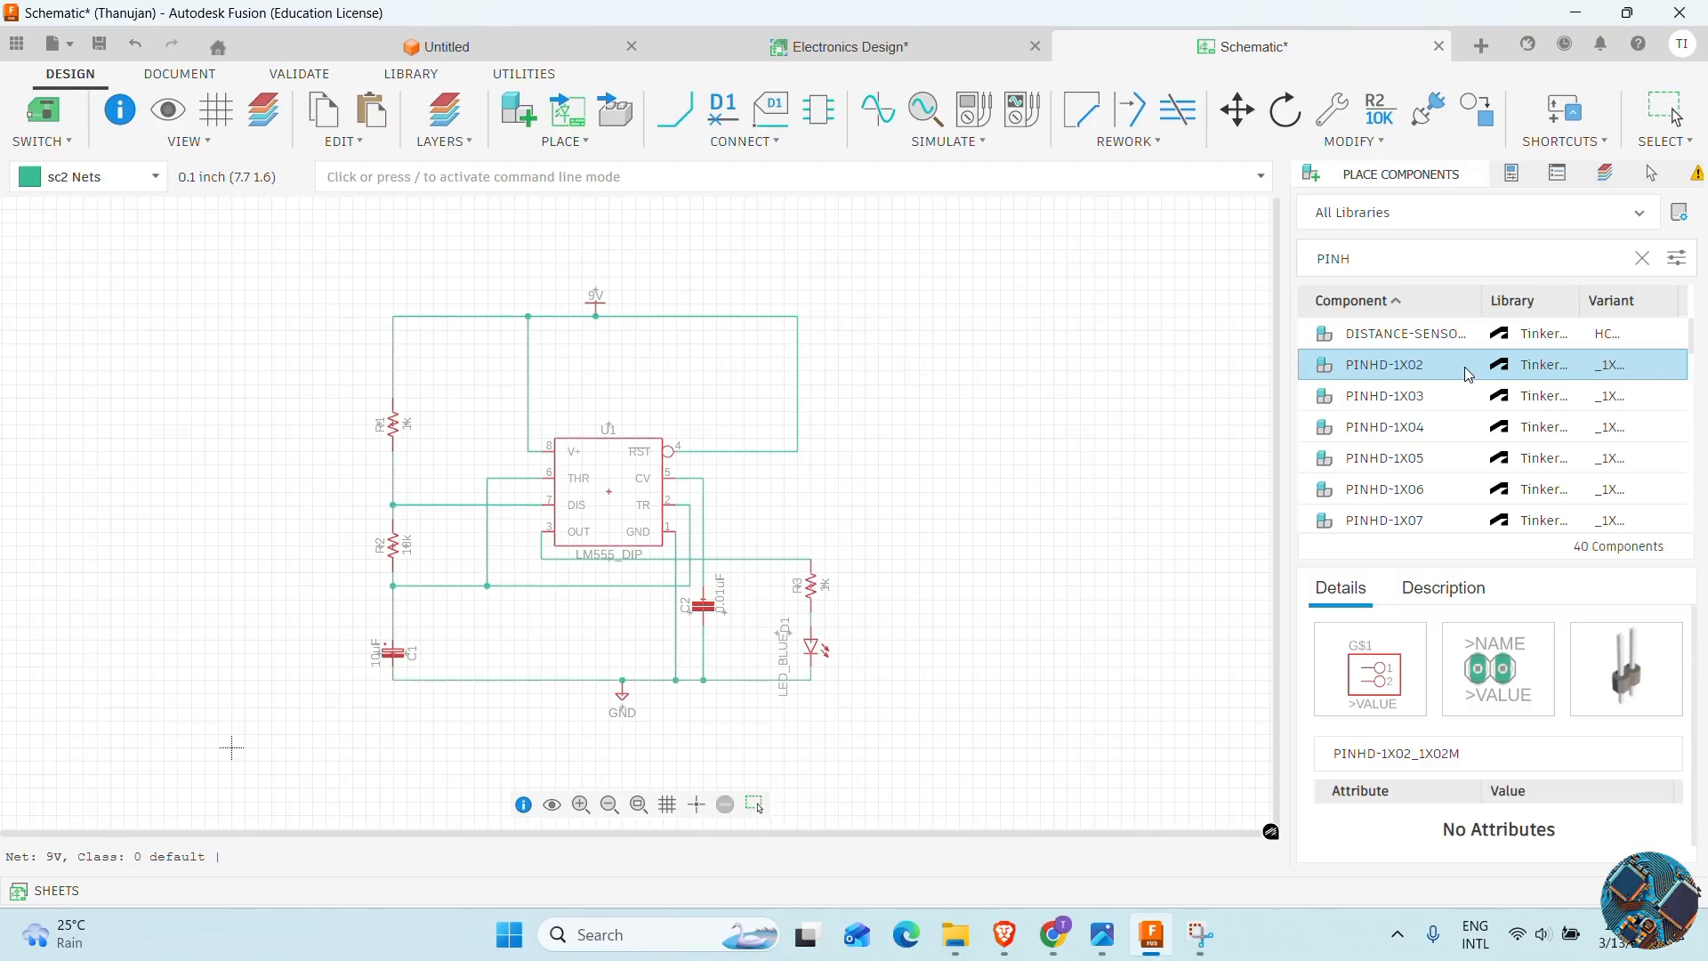
{"action": "double_click", "coordinate": [1468, 374]}
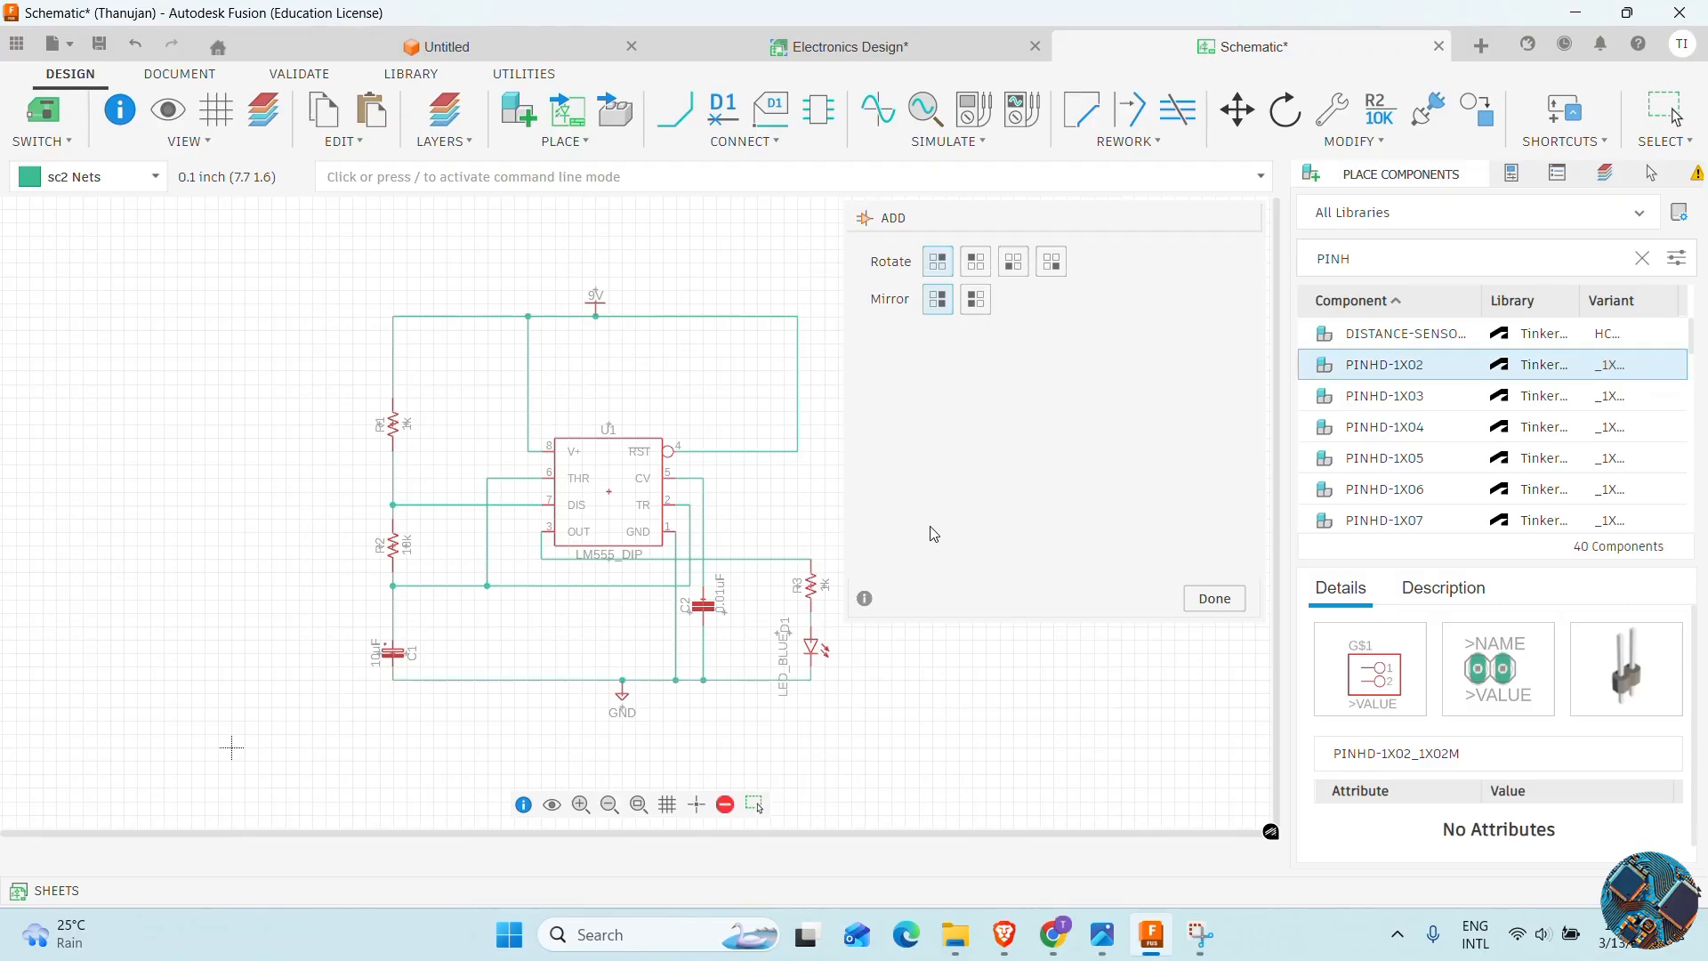
{"action": "left_click", "coordinate": [1000, 665]}
{"action": "key", "text": "Escape"}
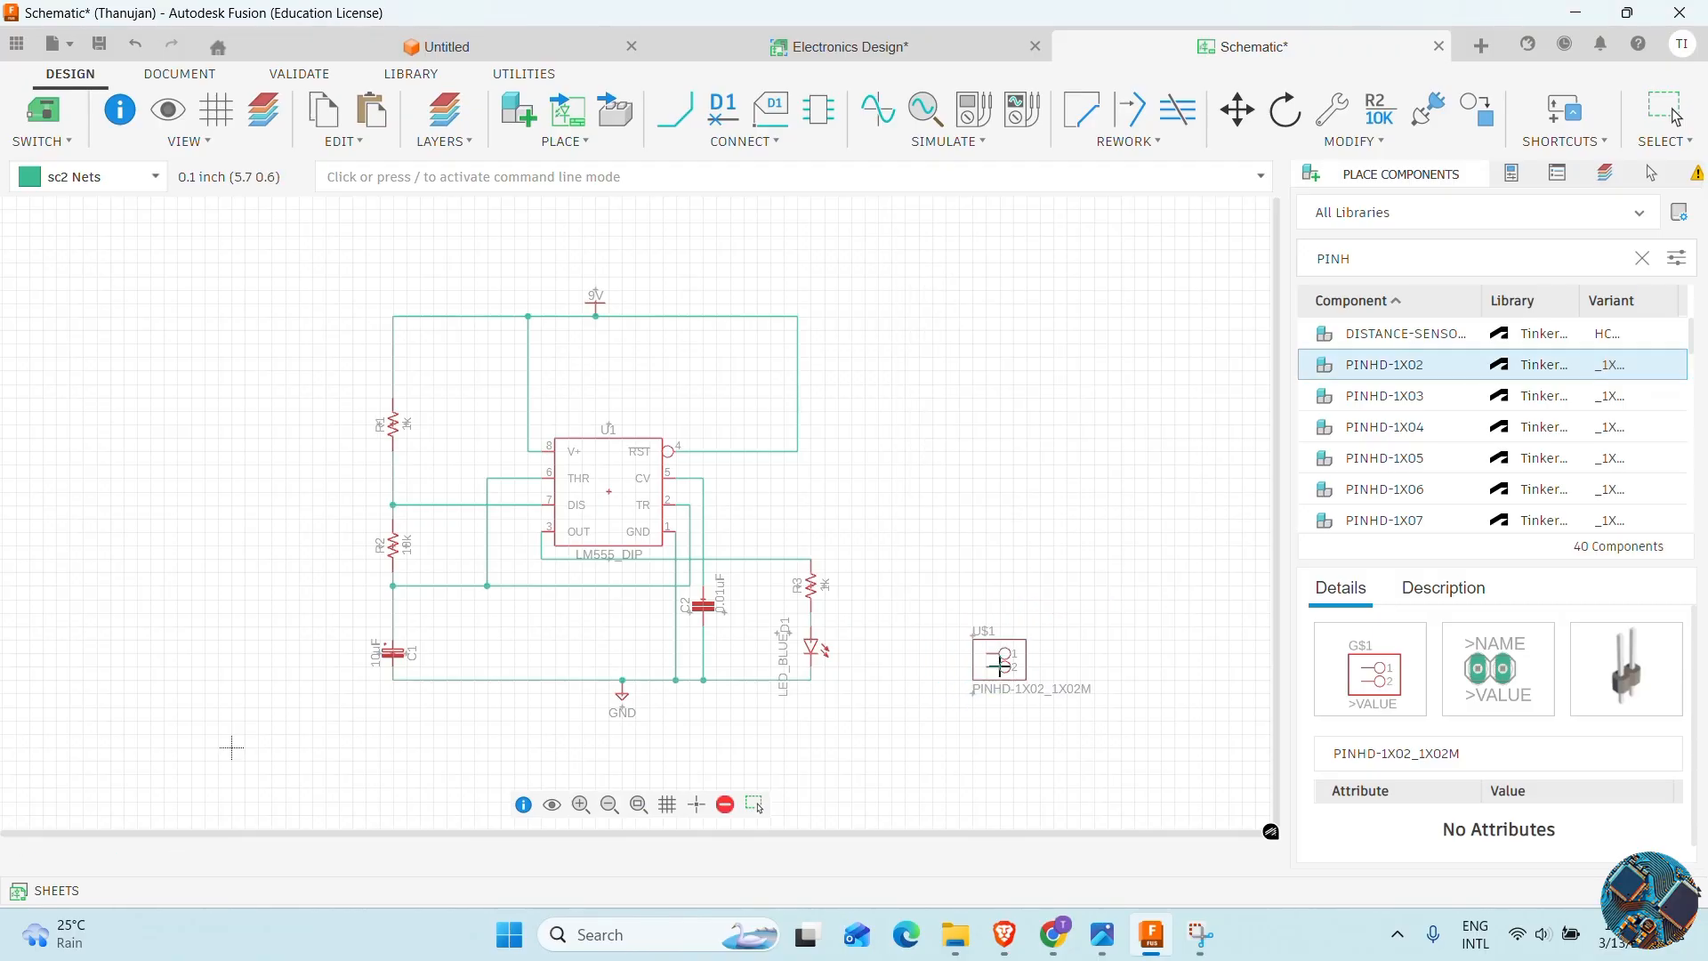
Draw a net from the header's pin 1 to the 9V line and merge it into supply net 9V
{"action": "left_click", "coordinate": [1000, 665]}
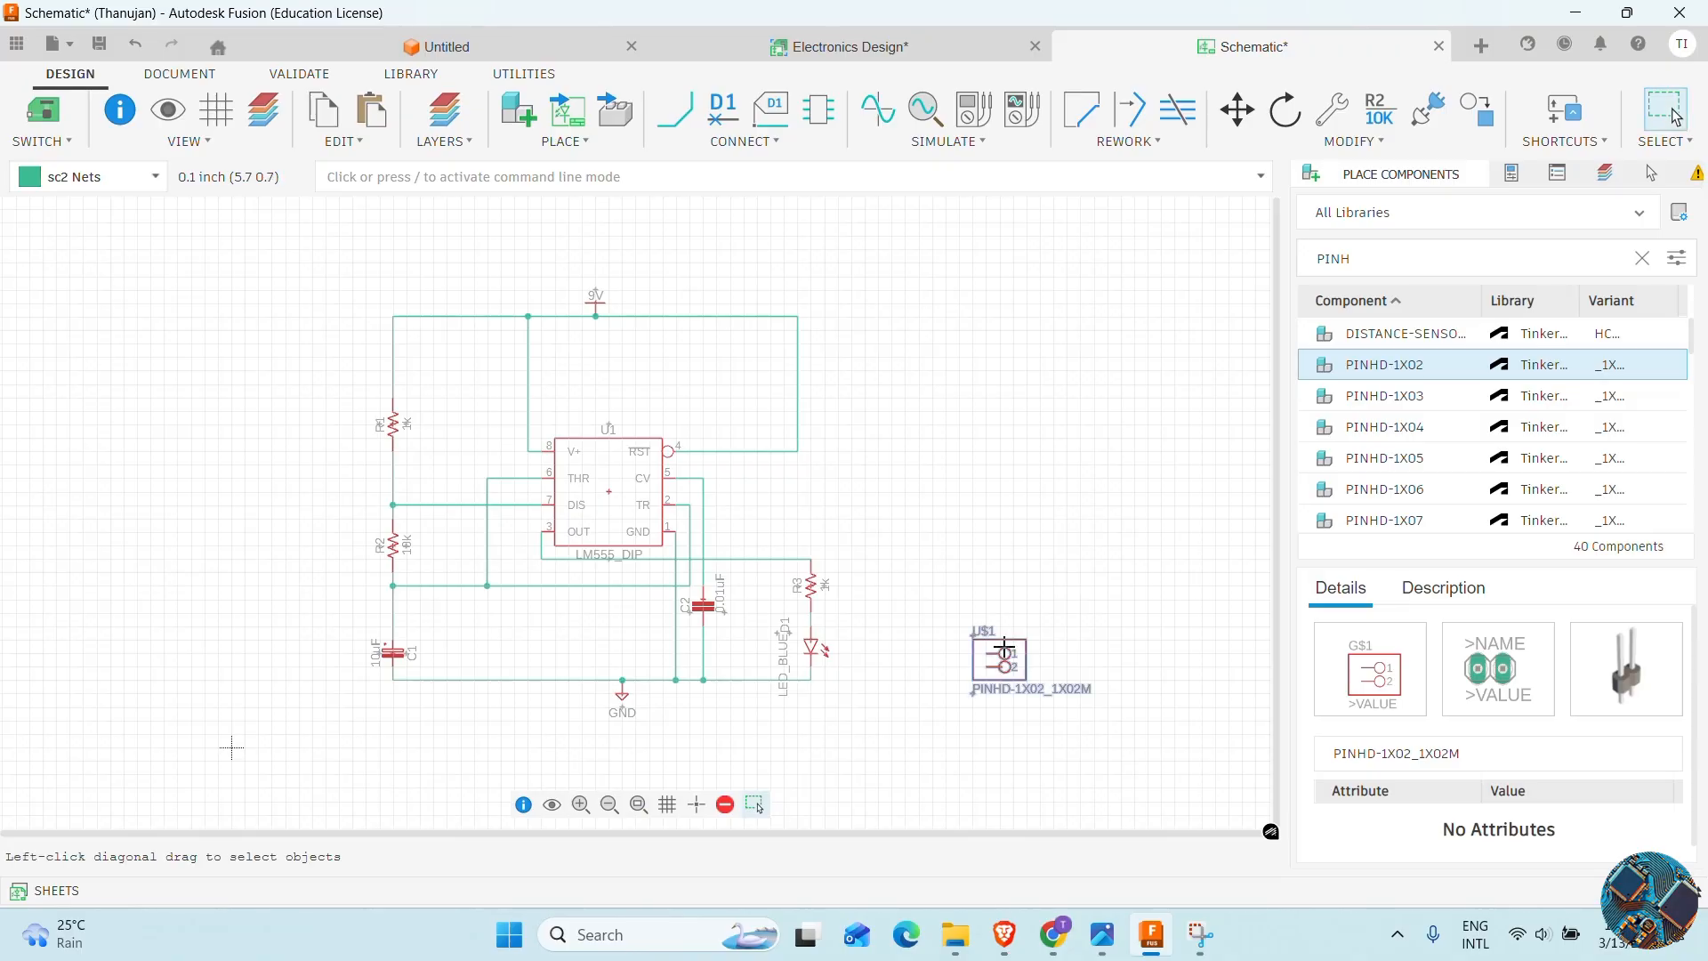
{"action": "key", "text": "m"}
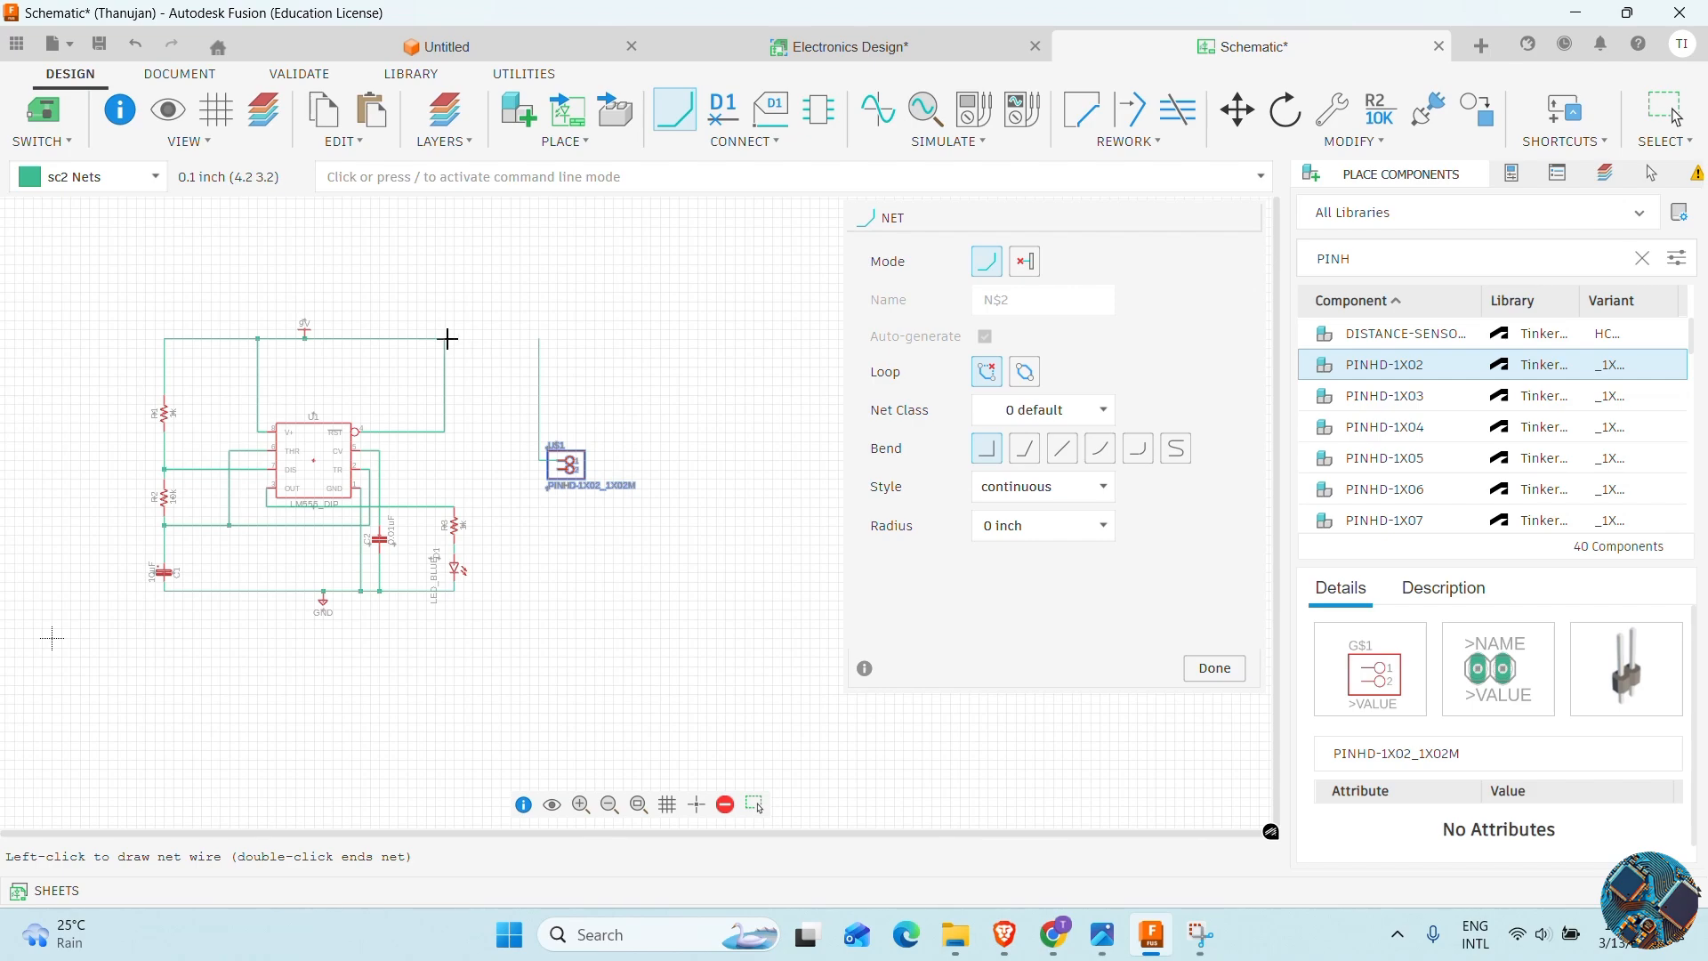
{"action": "left_click", "coordinate": [448, 339]}
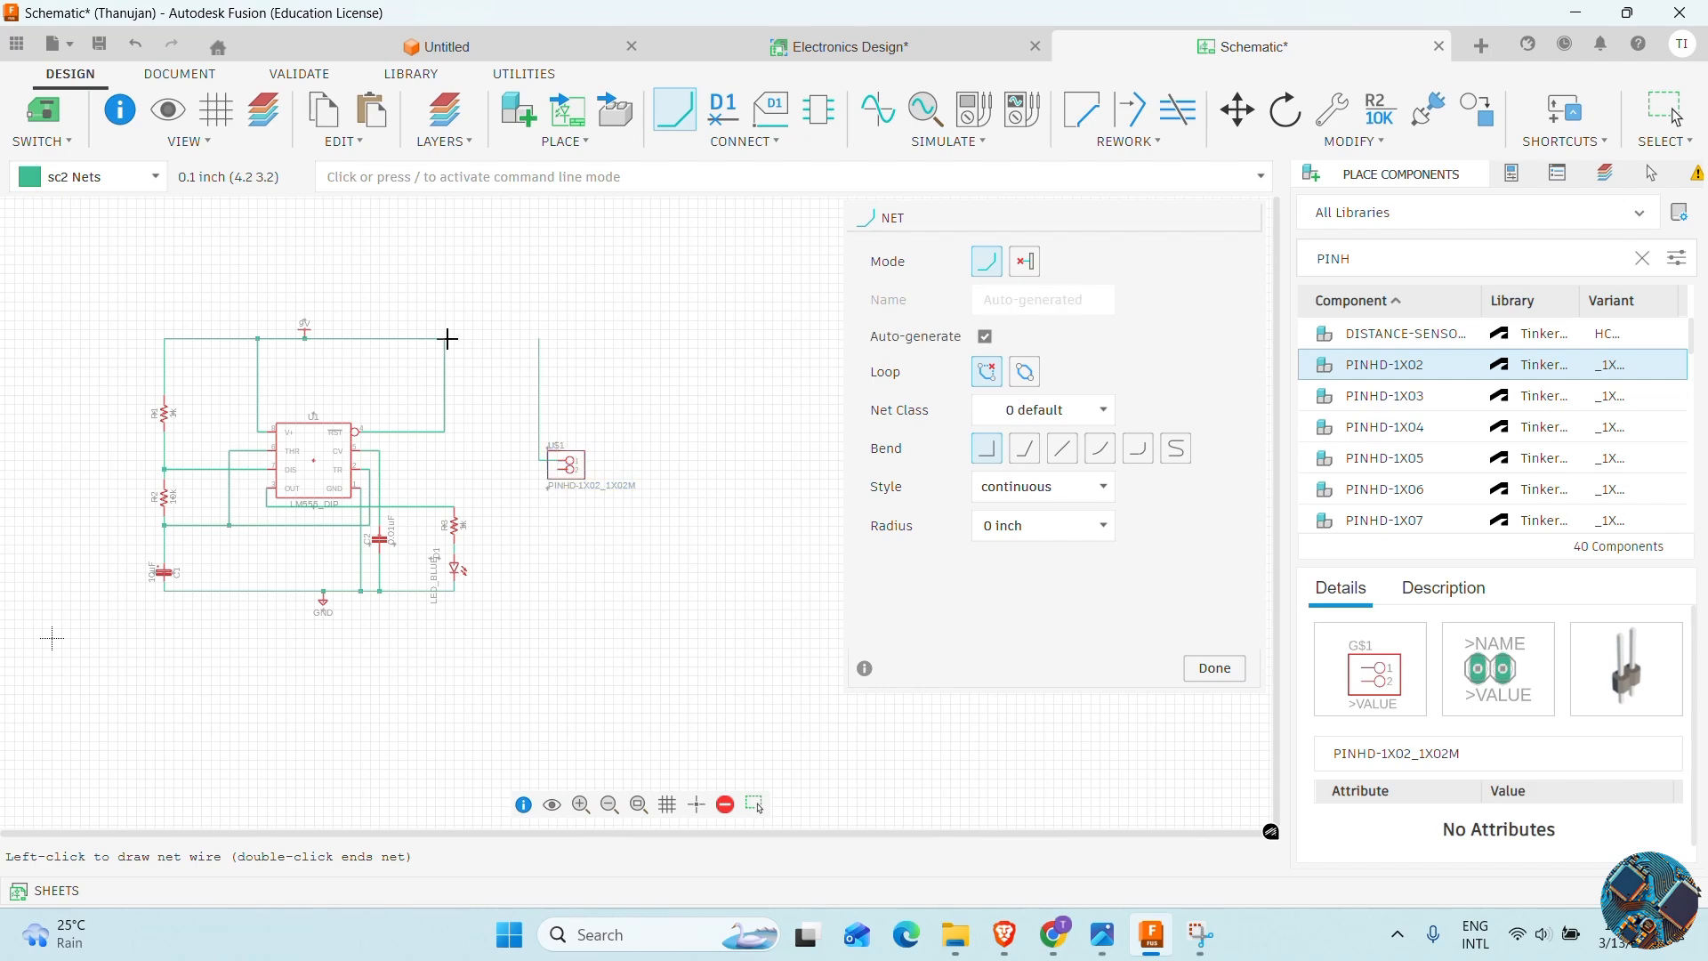
{"action": "double_click", "coordinate": [537, 337]}
{"action": "left_click", "coordinate": [538, 338]}
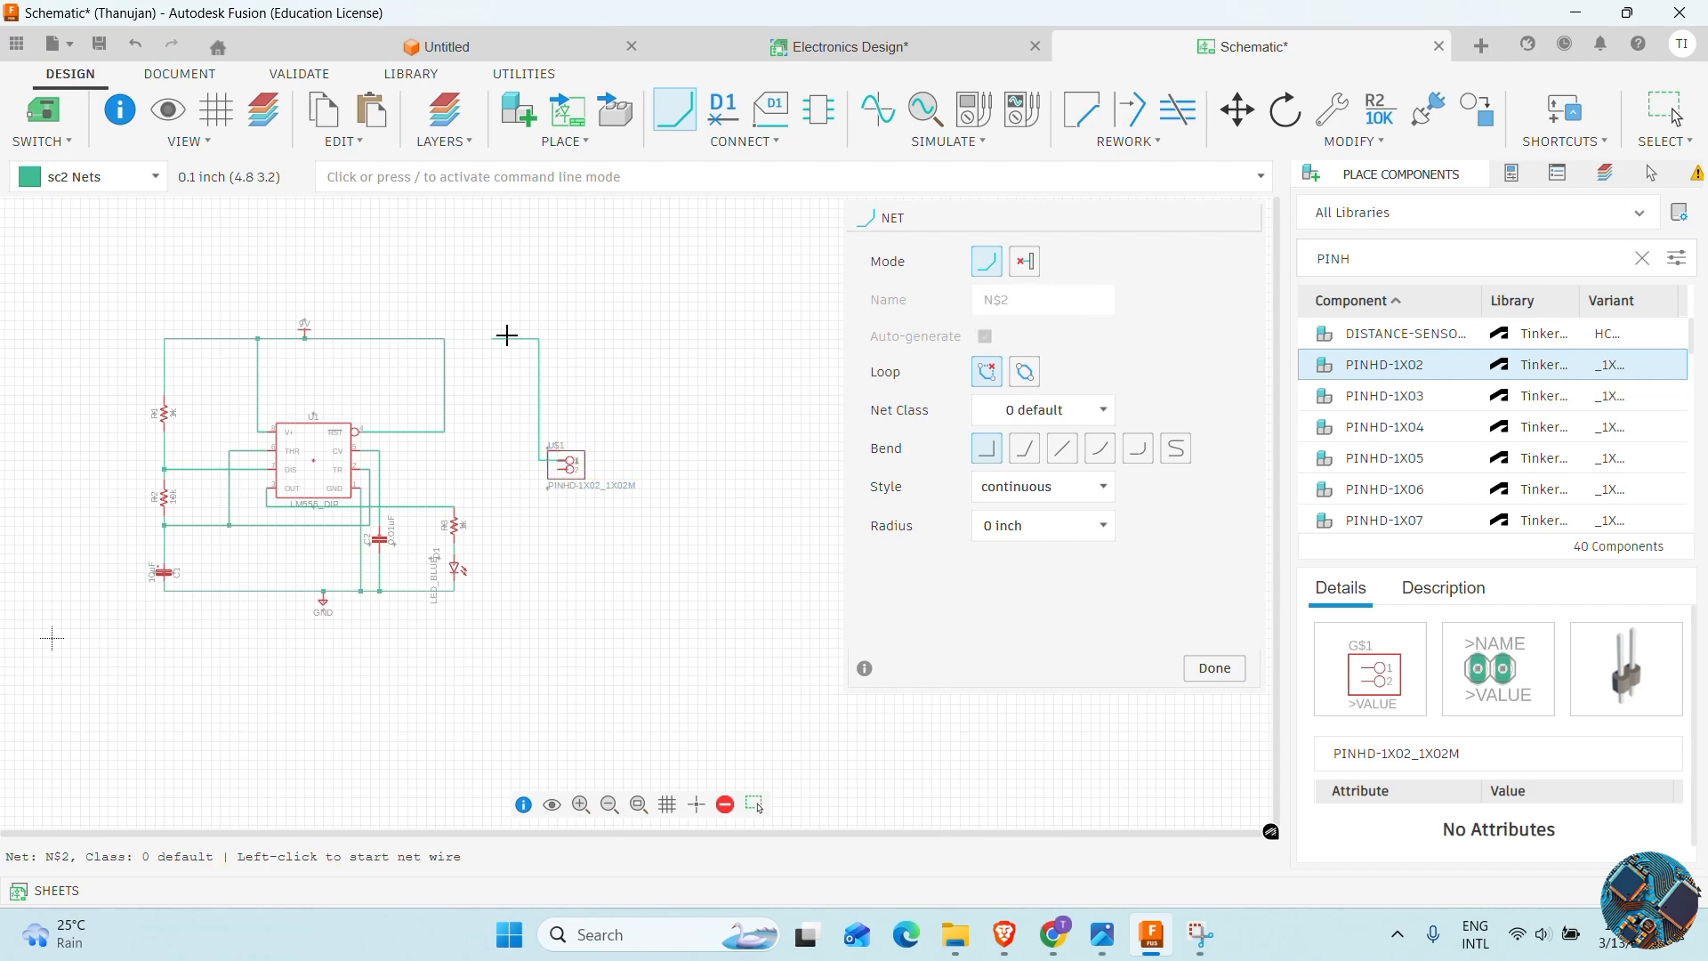
{"action": "left_click", "coordinate": [445, 338]}
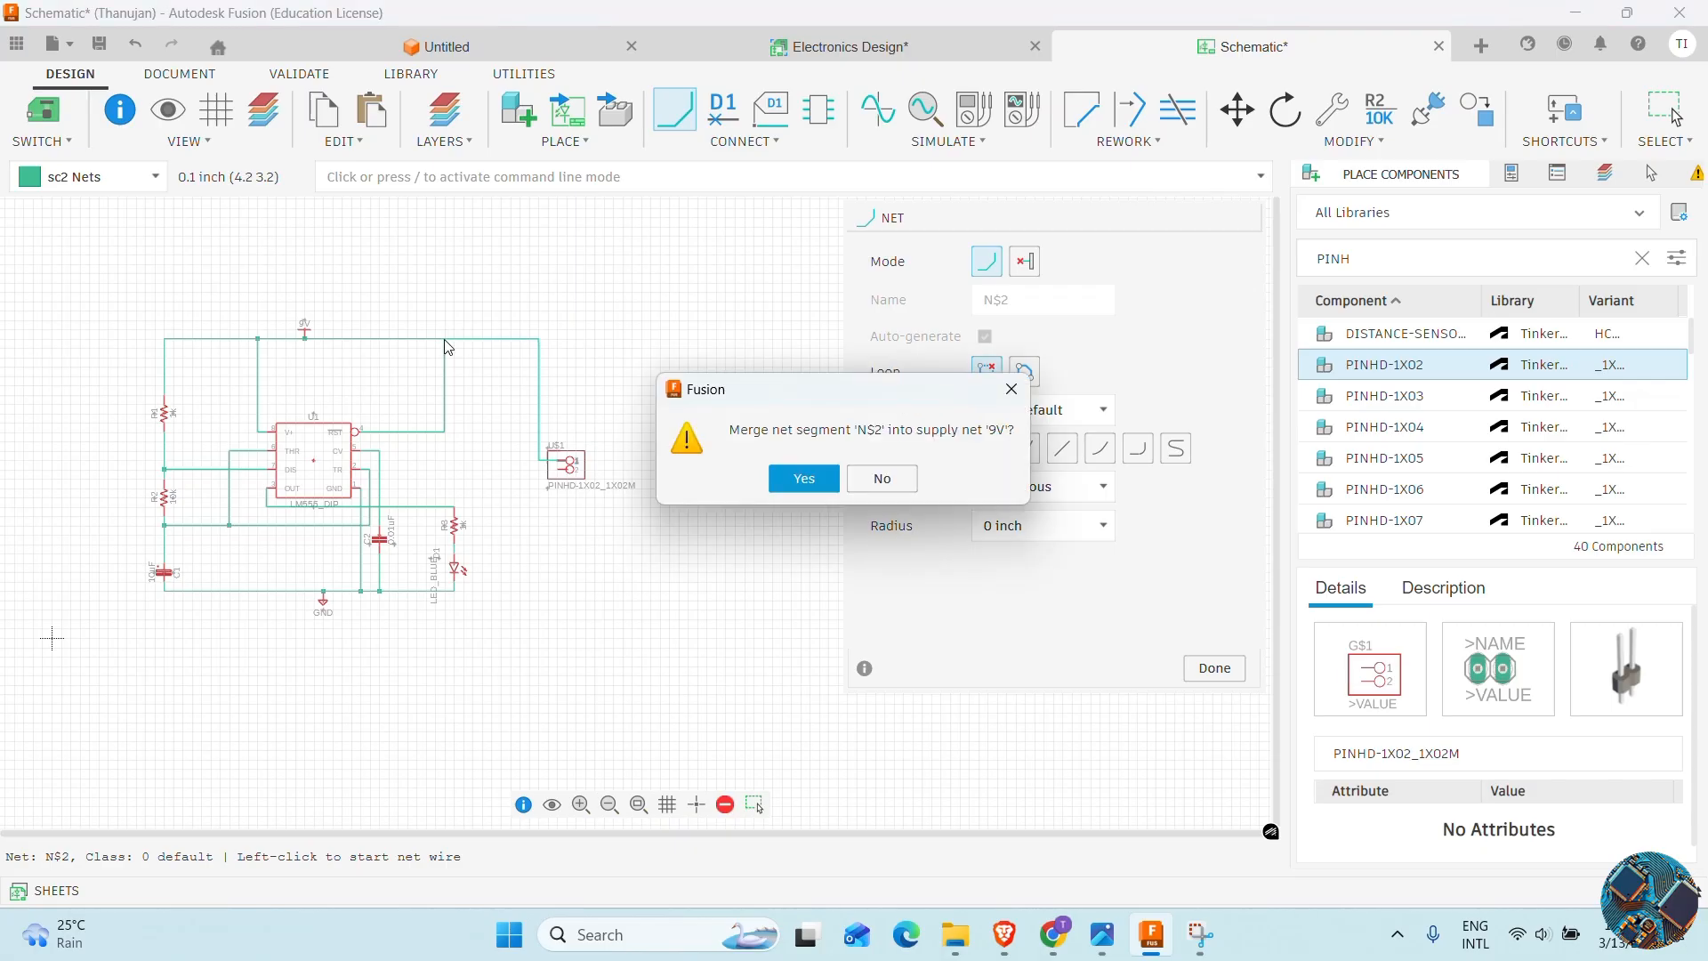
{"action": "left_click", "coordinate": [804, 479]}
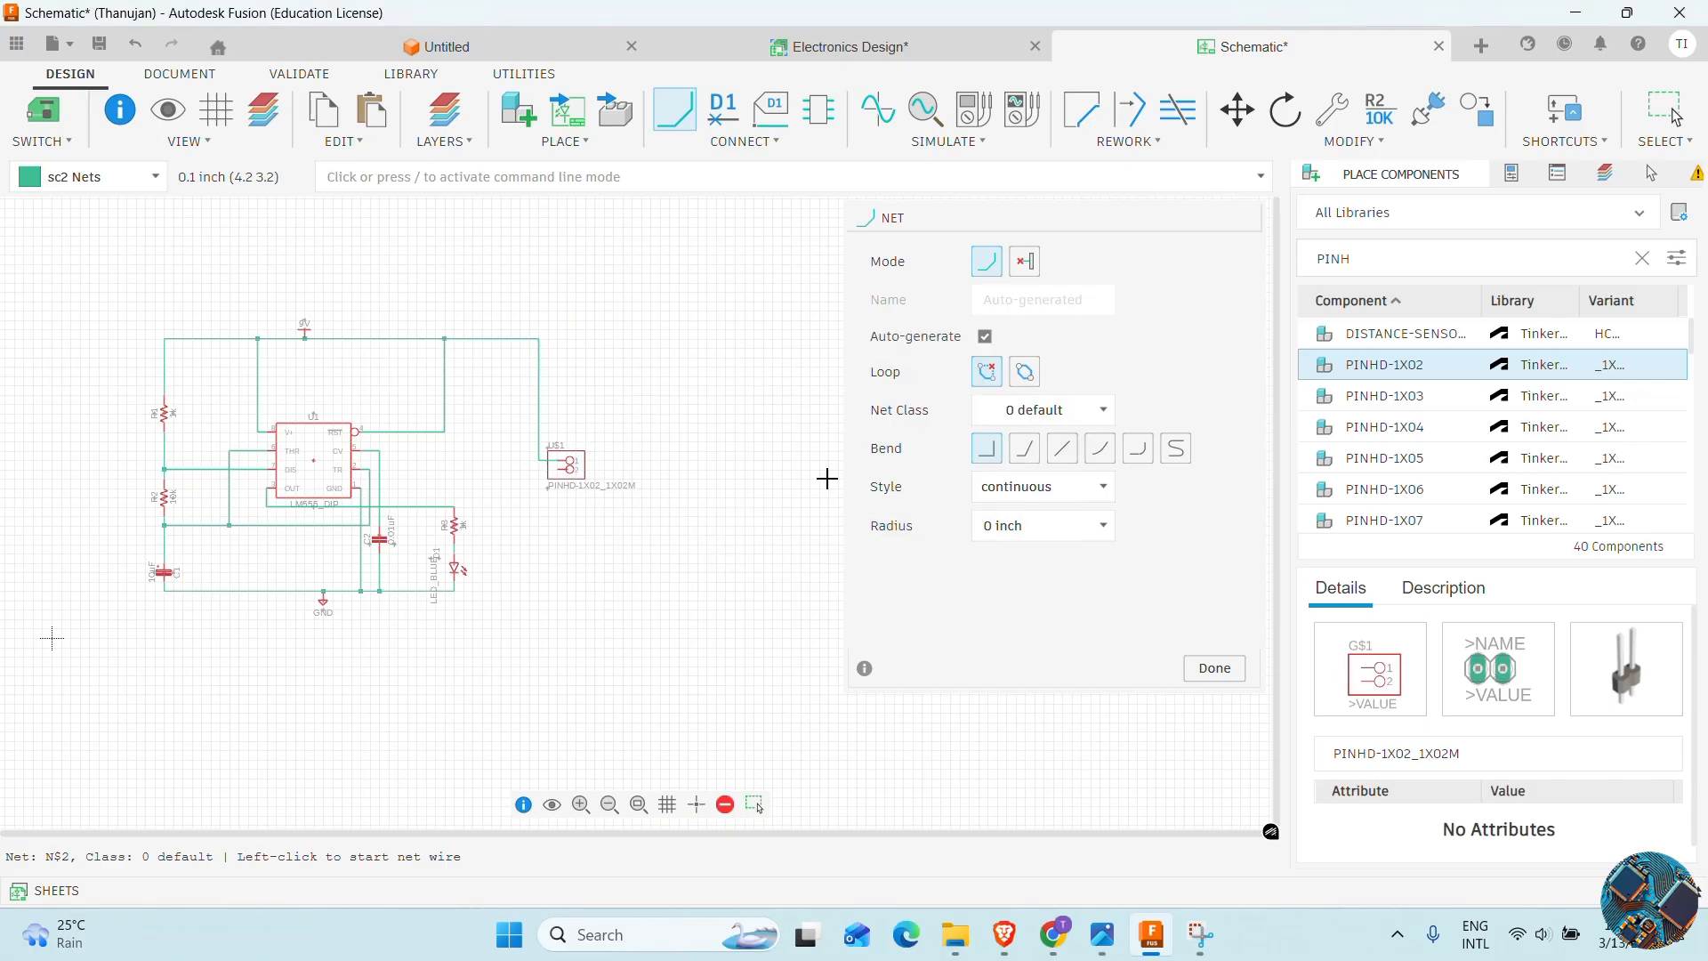
Draw a net from pin 2 of the two-pin header to the GND line at the LED's lower end
{"action": "left_click", "coordinate": [560, 469]}
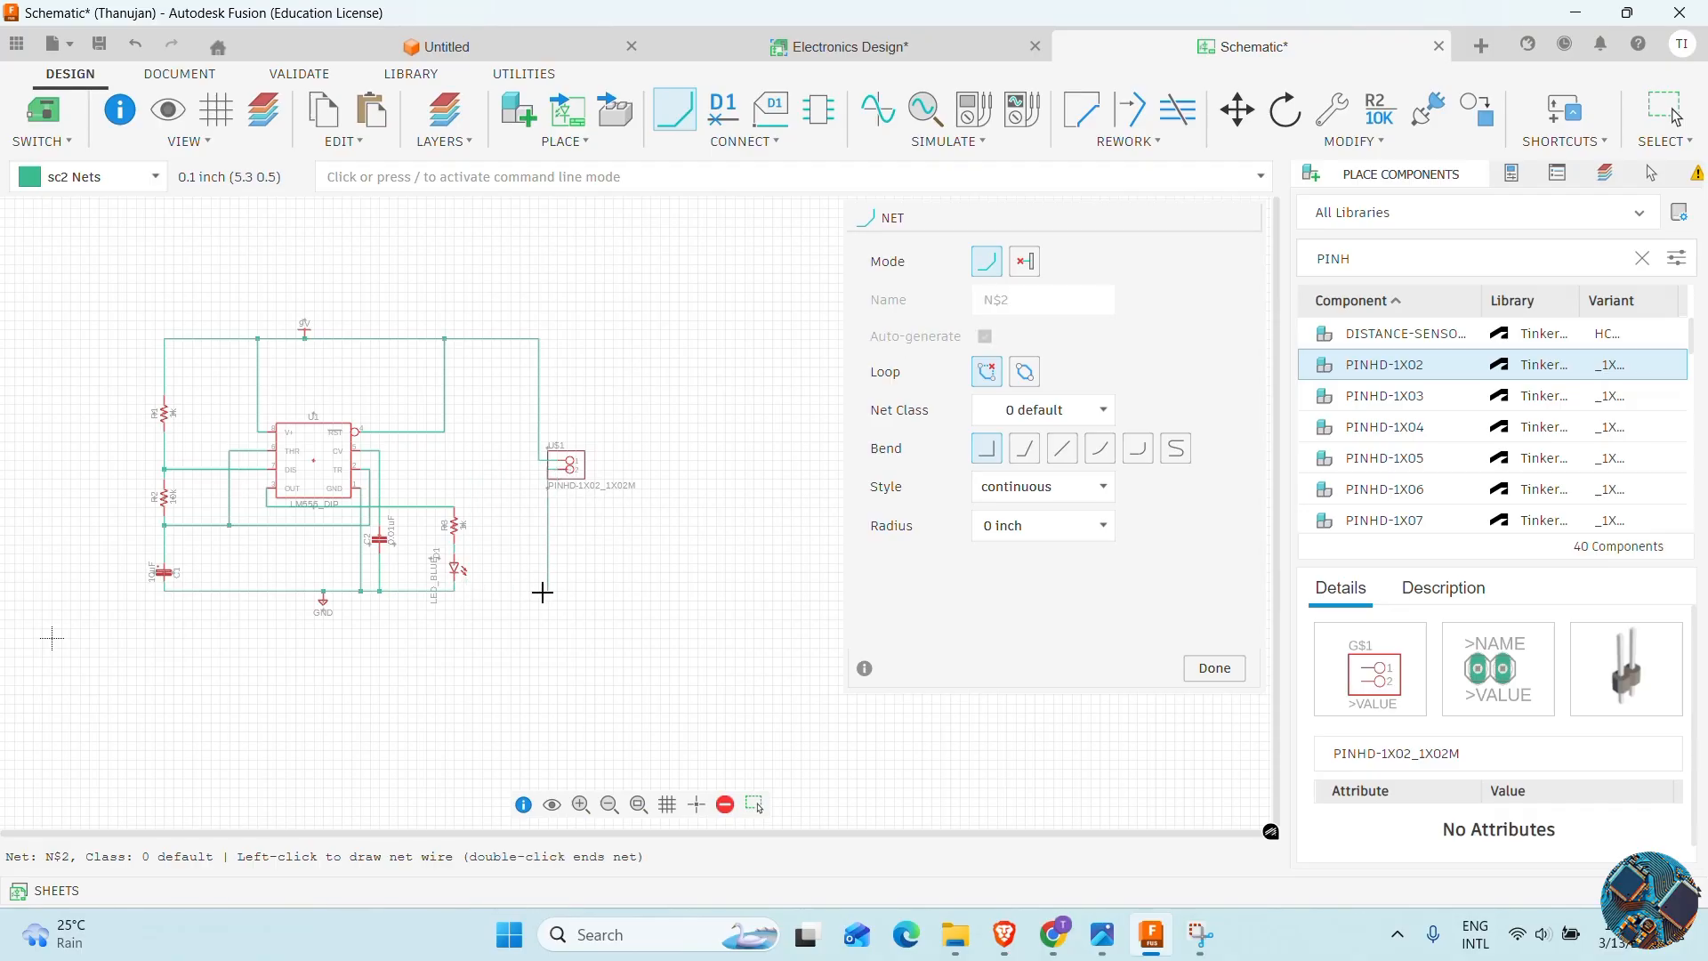
{"action": "left_click", "coordinate": [455, 591]}
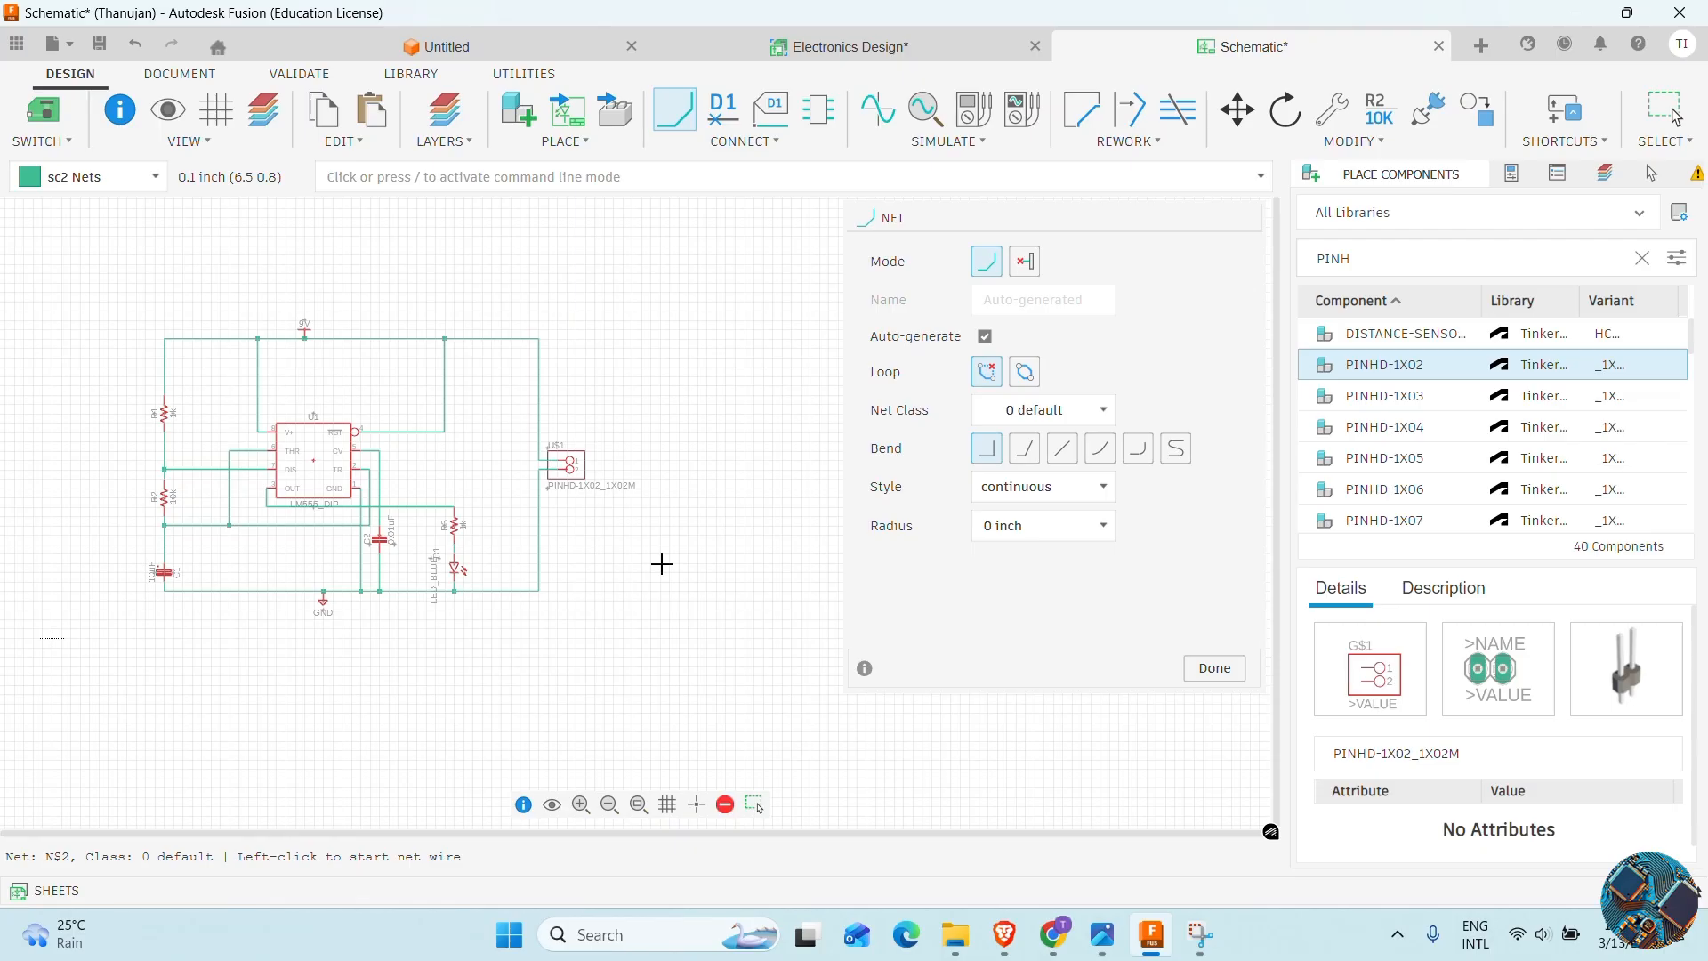
{"action": "left_click", "coordinate": [1213, 668]}
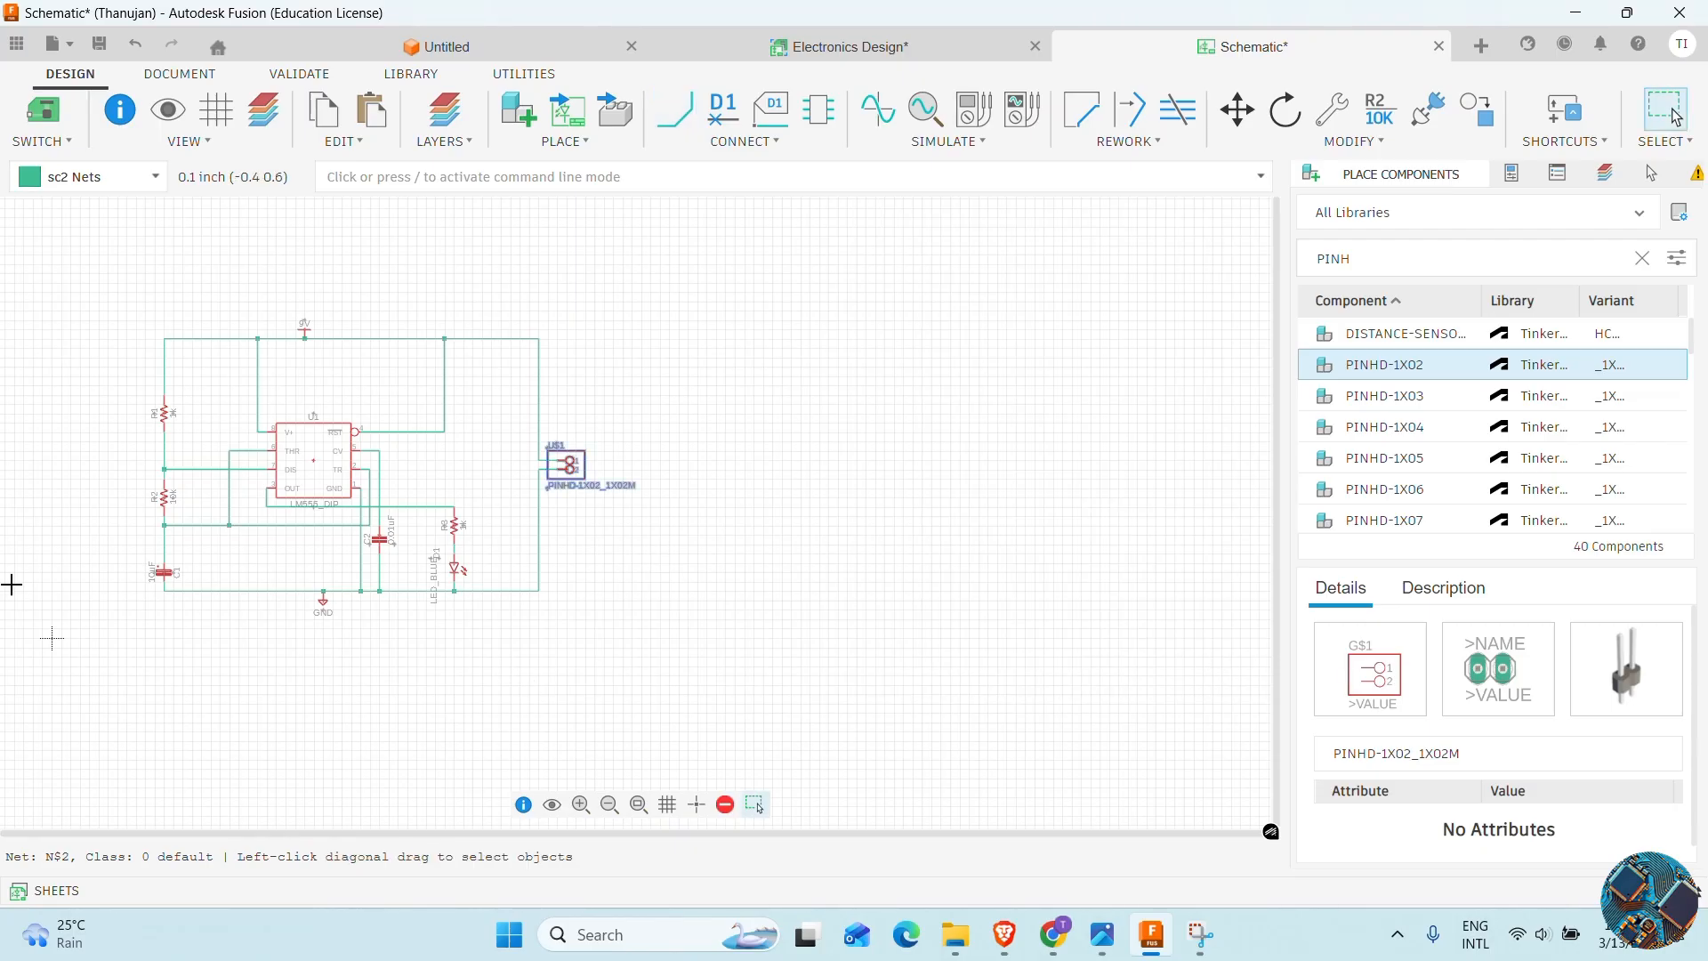
Run the electrical rule check on the schematic, review its results, and clear the whole list
{"action": "scroll", "coordinate": [81, 519], "scroll_direction": "up", "scroll_amount": 2}
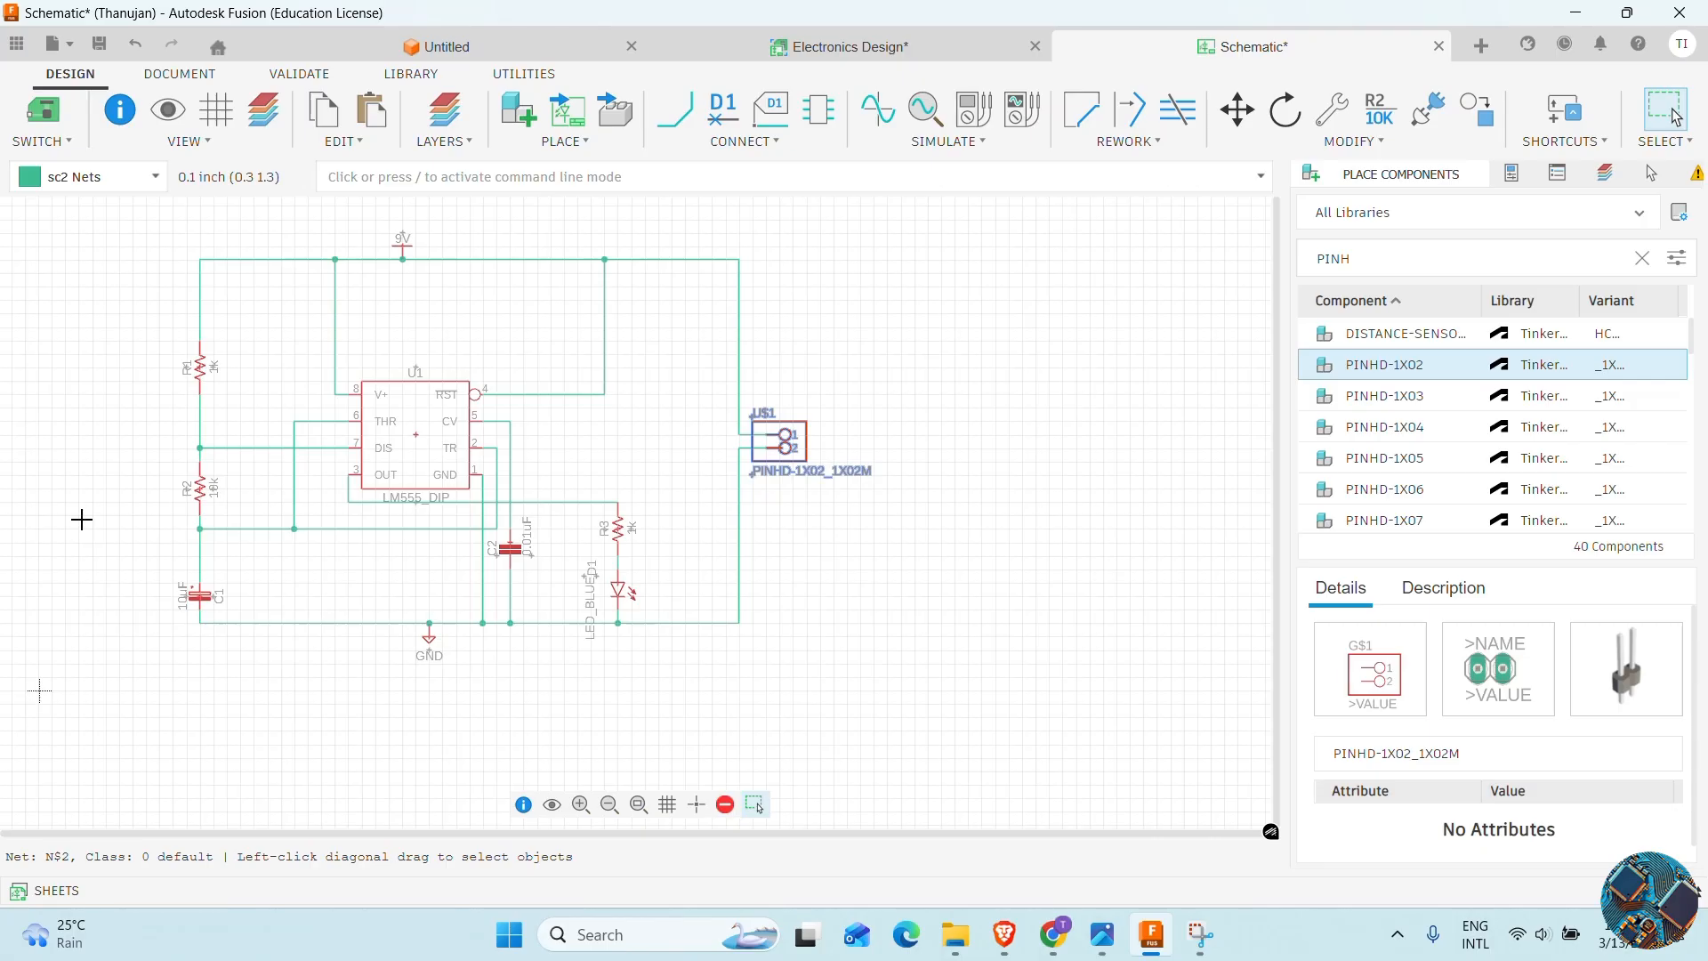
{"action": "left_click", "coordinate": [300, 75]}
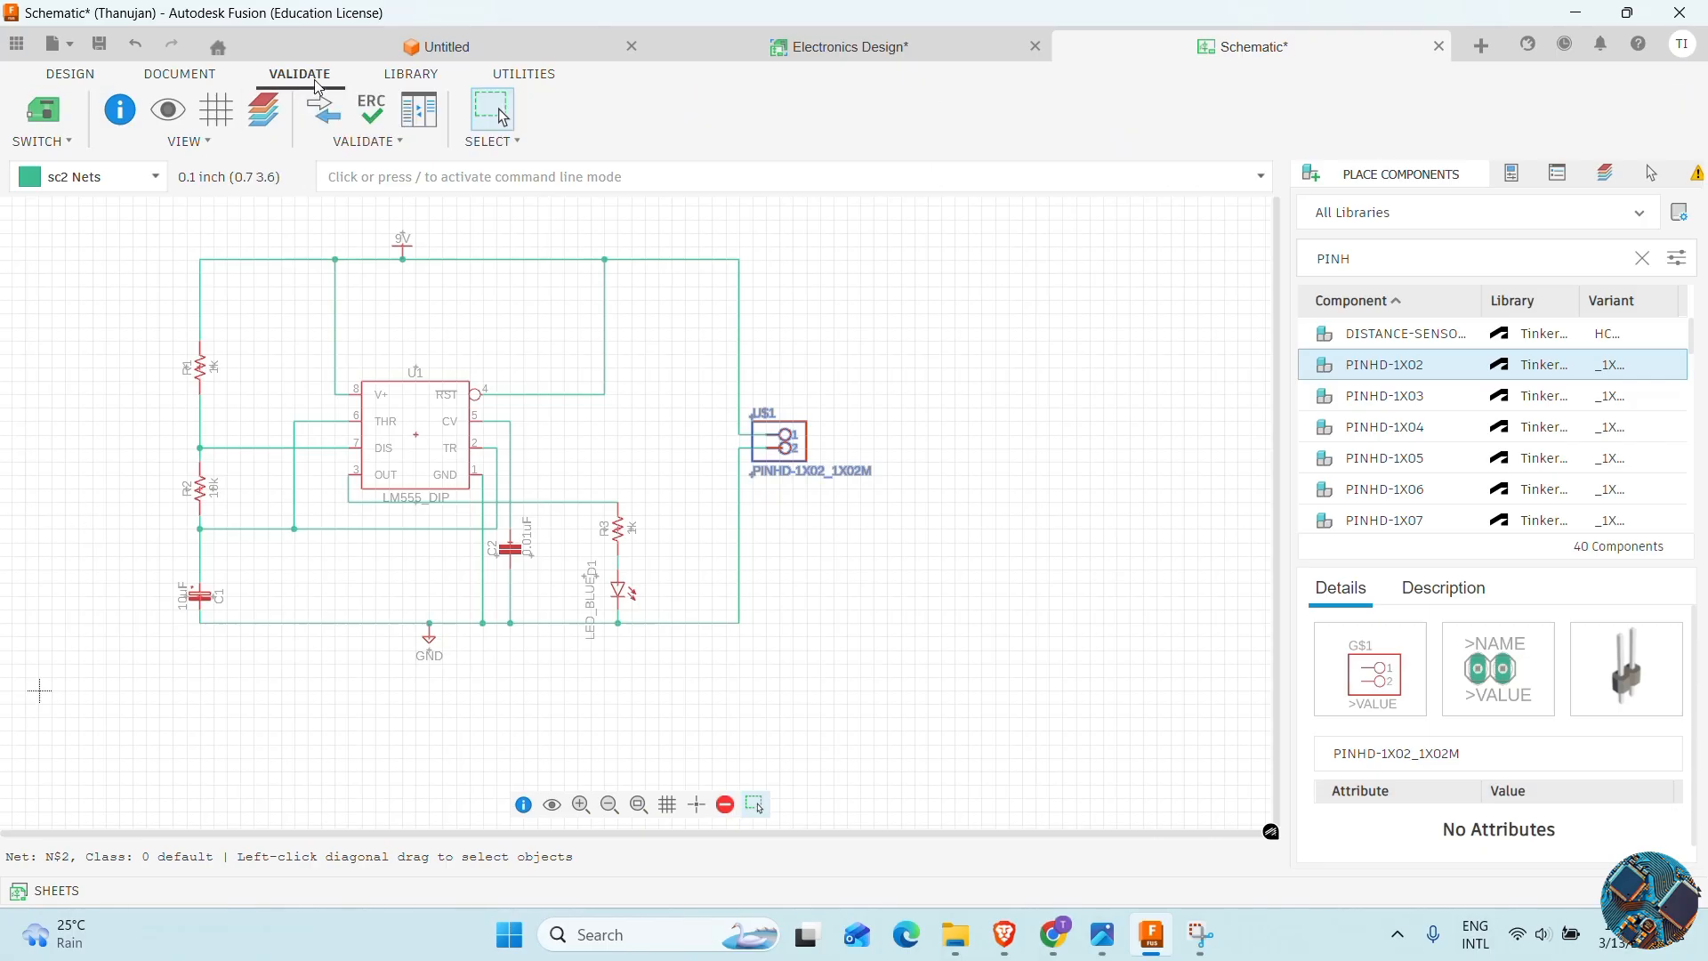
{"action": "left_click", "coordinate": [372, 110]}
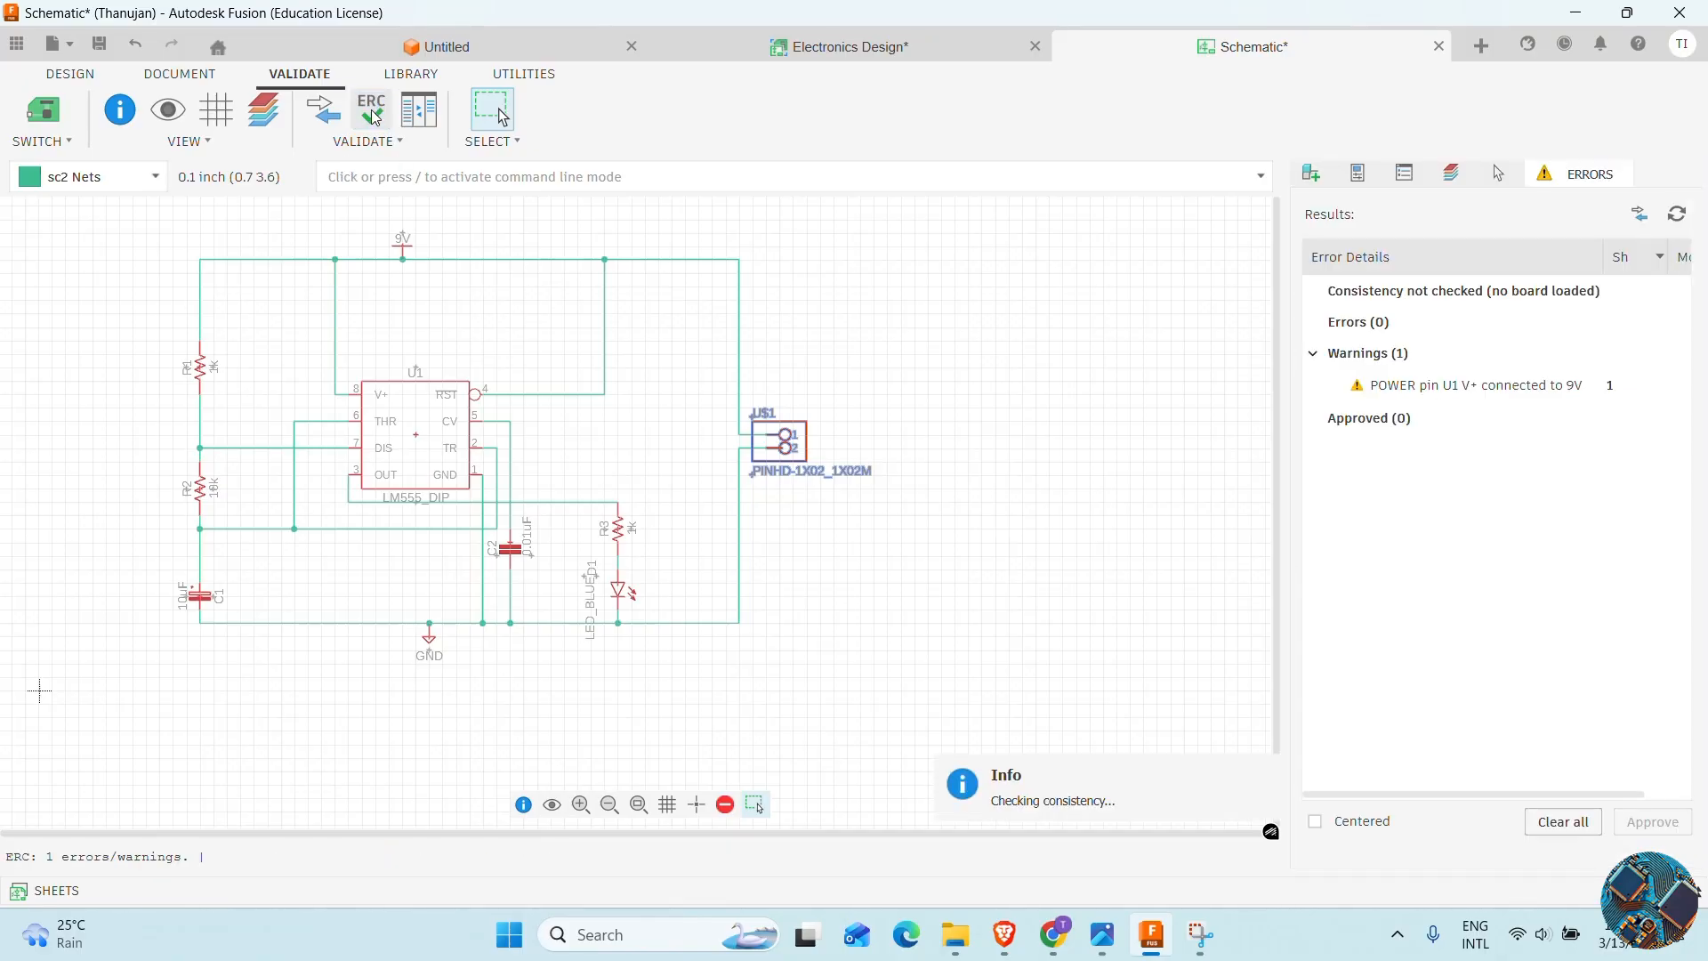
{"action": "left_click", "coordinate": [1352, 333]}
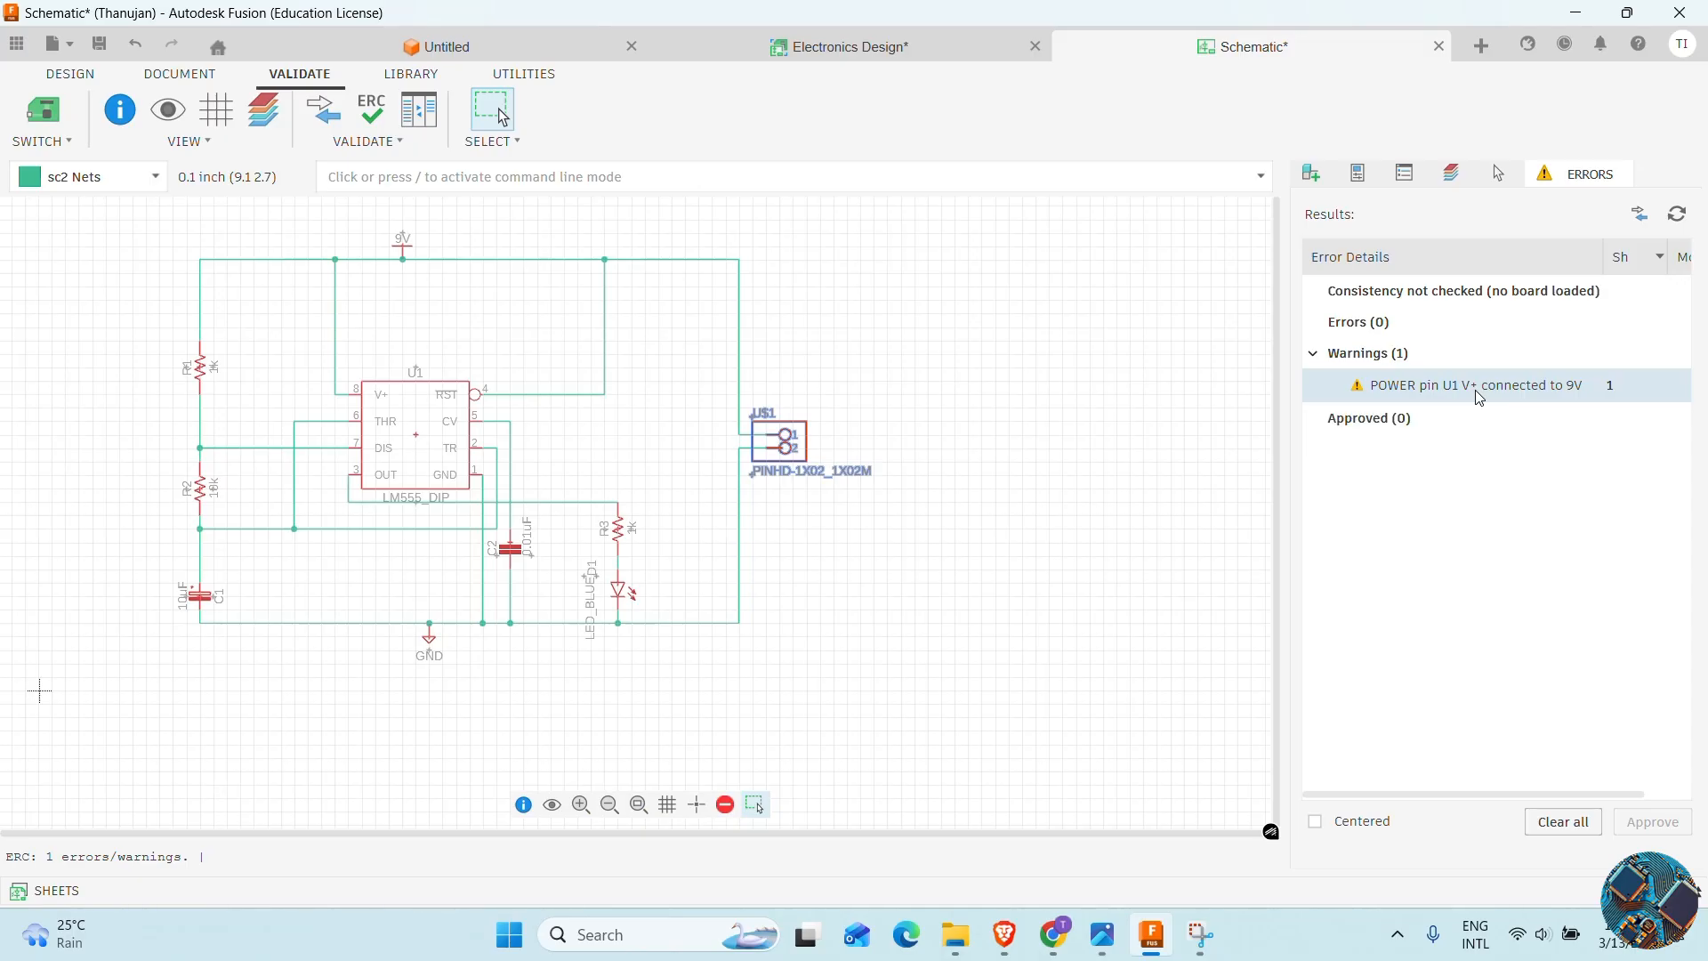
{"action": "left_click", "coordinate": [1548, 820]}
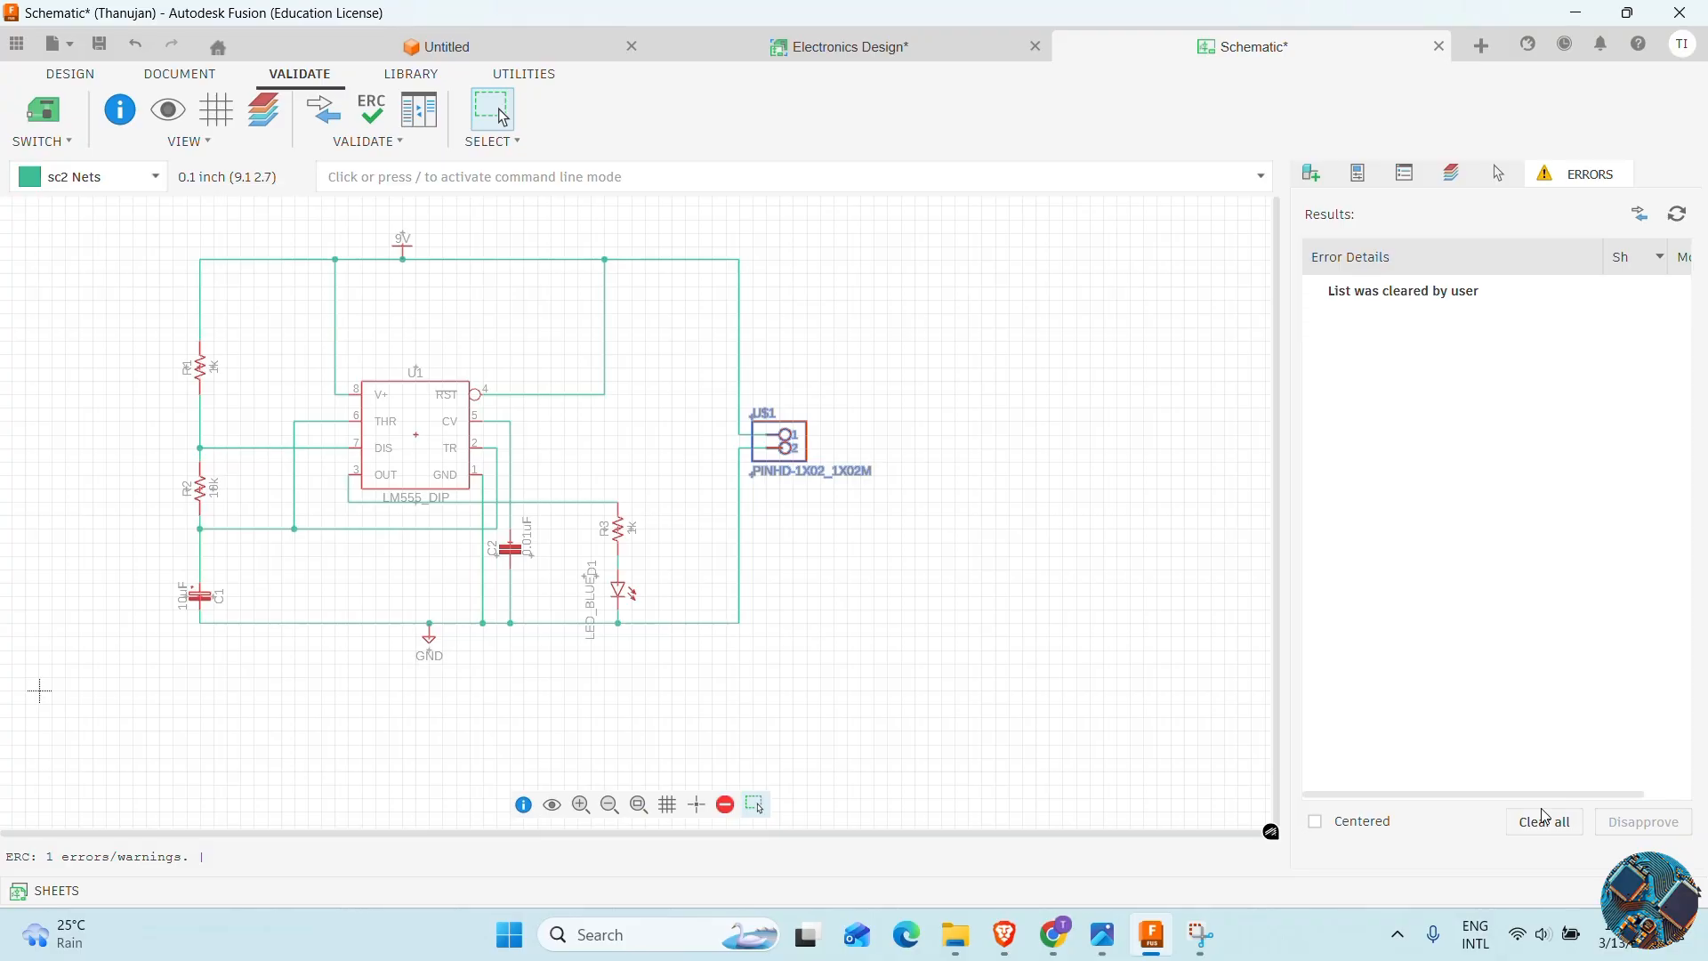